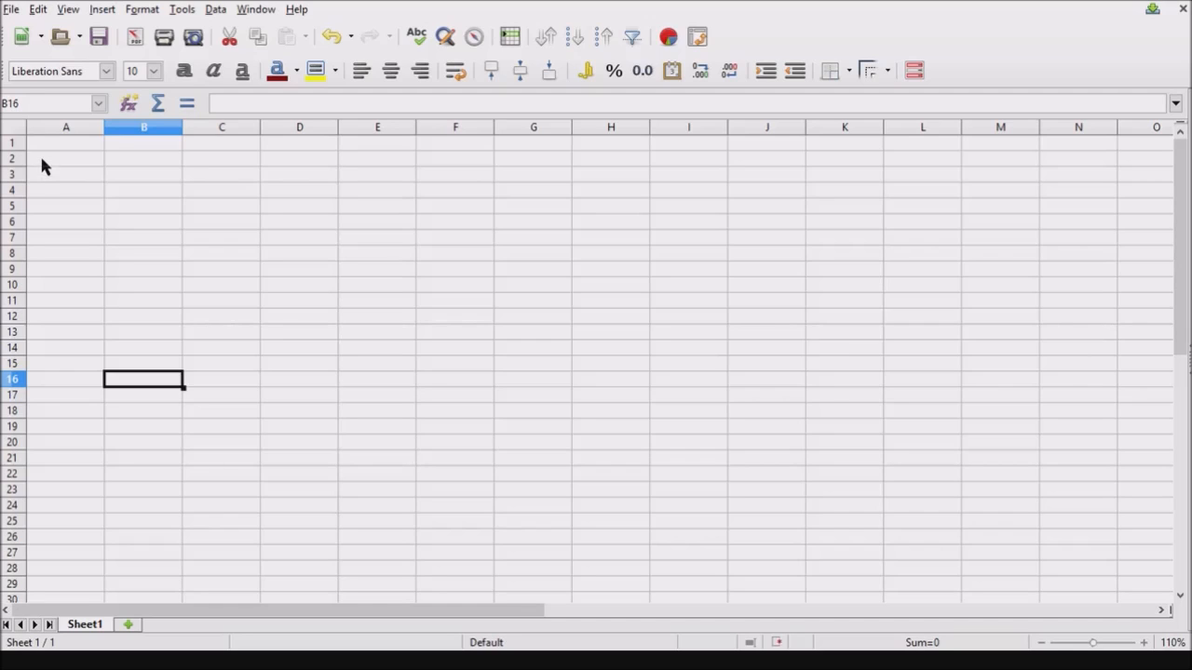
- Enter the title "Plan" in cell A1 and the column heading "Income" in cell A2
click(53, 149)
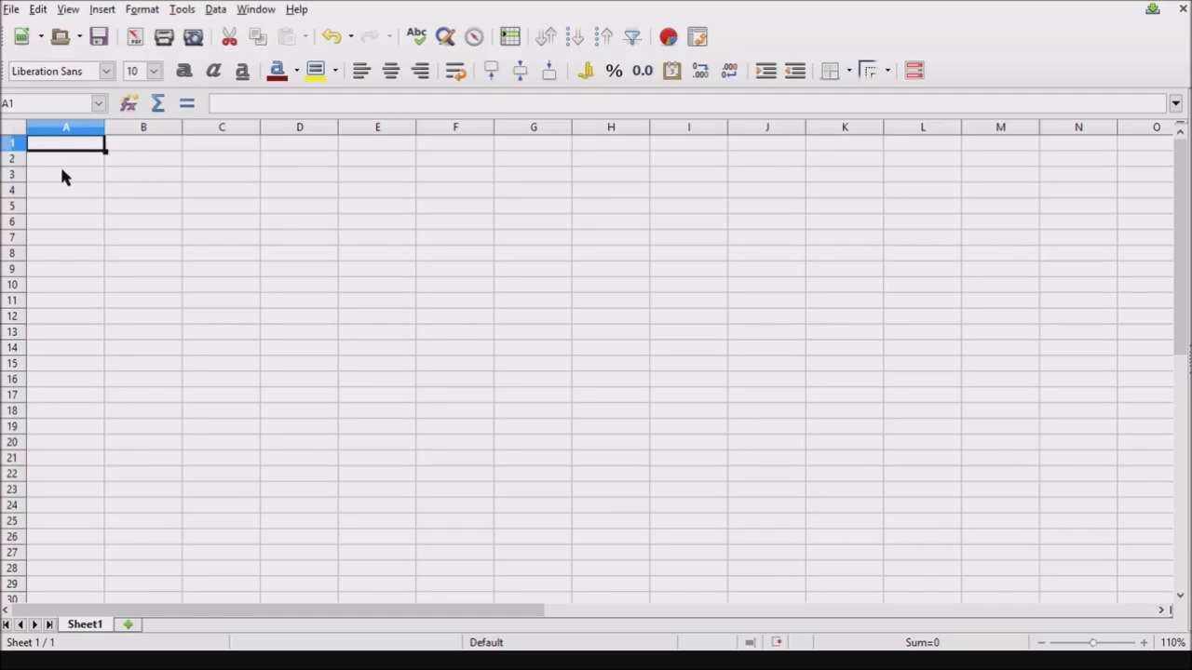
text(Plan)
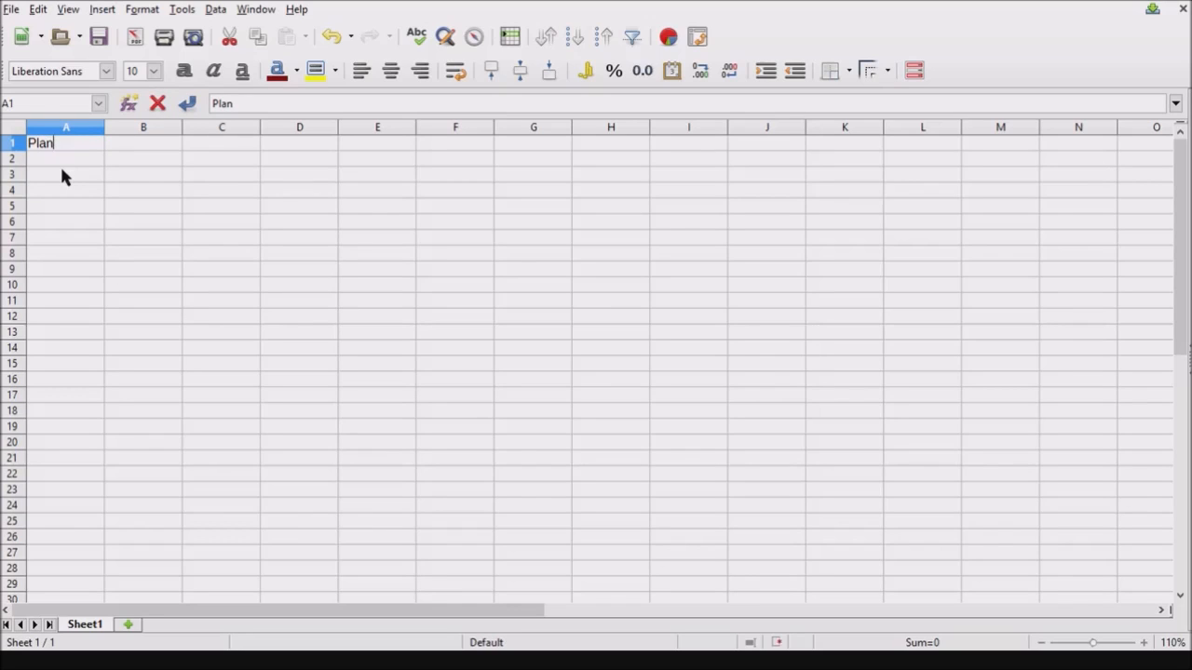
key(Return)
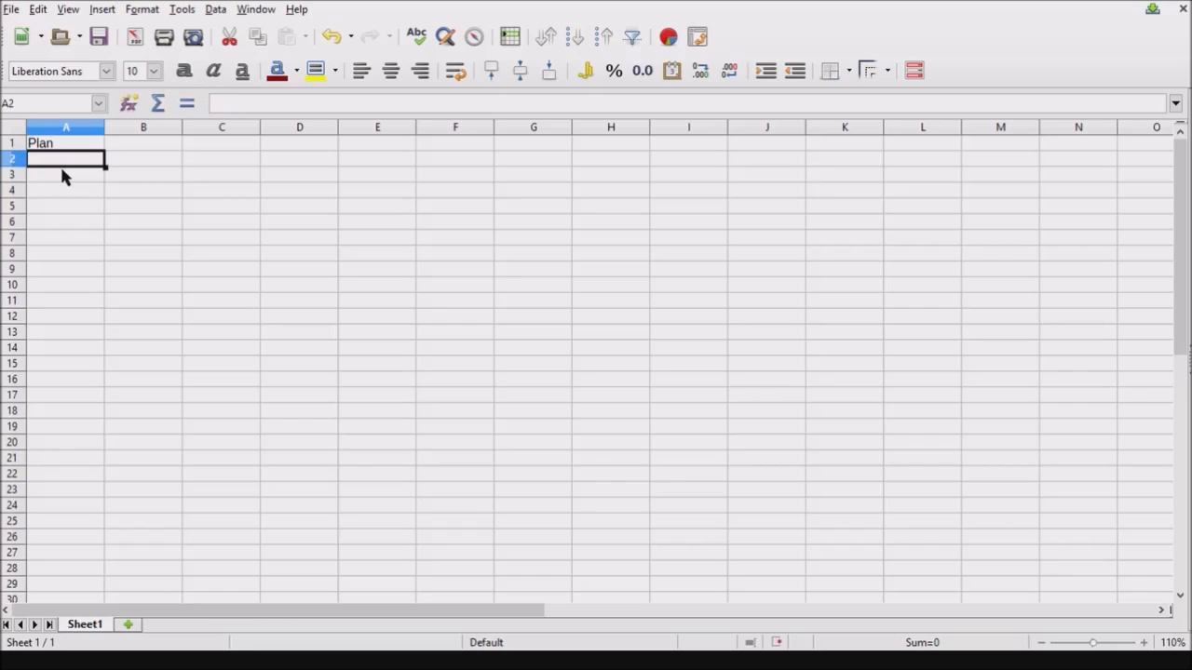
text(Income)
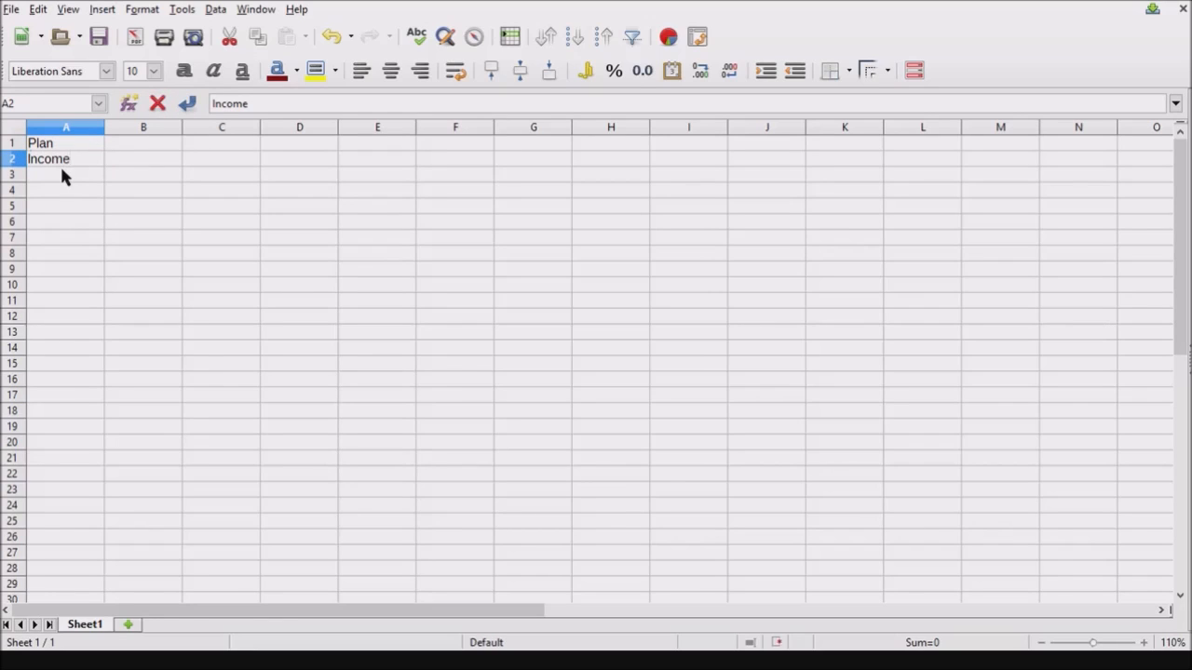
key(Return)
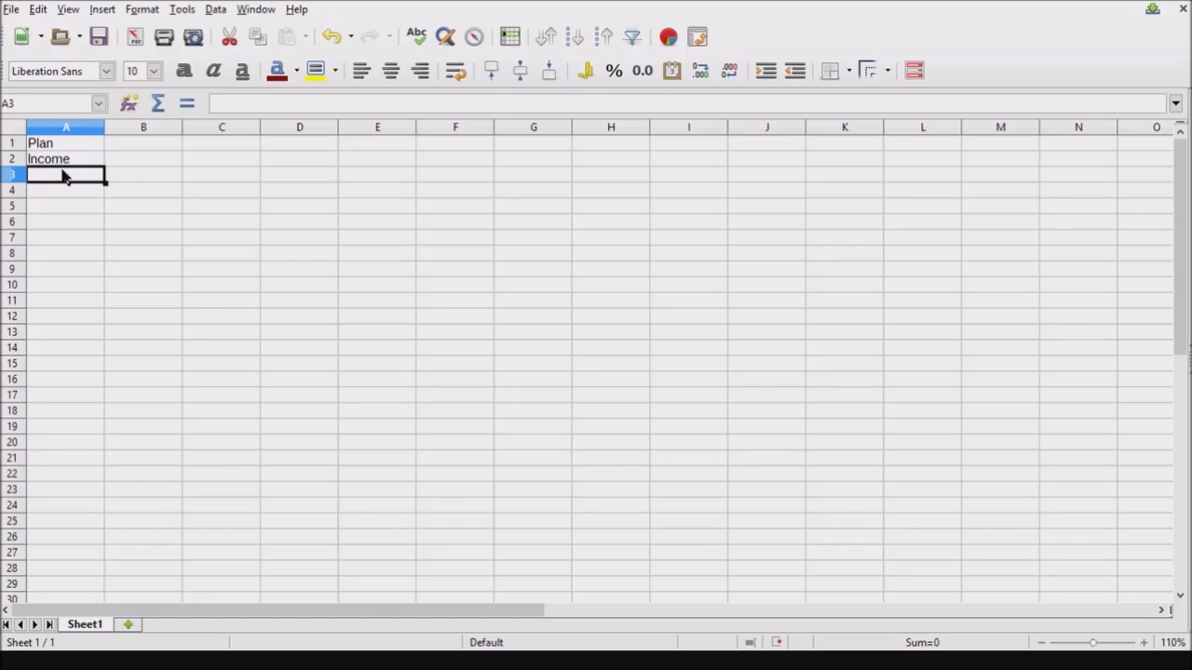
- Enter the numbers 1, 2, 3, 4 and 5 in cells A3 to A7 under the Income heading
text(1)
key(Return)
text(2)
key(Return)
text(3)
key(Return)
text(4)
key(Return)
text(5)
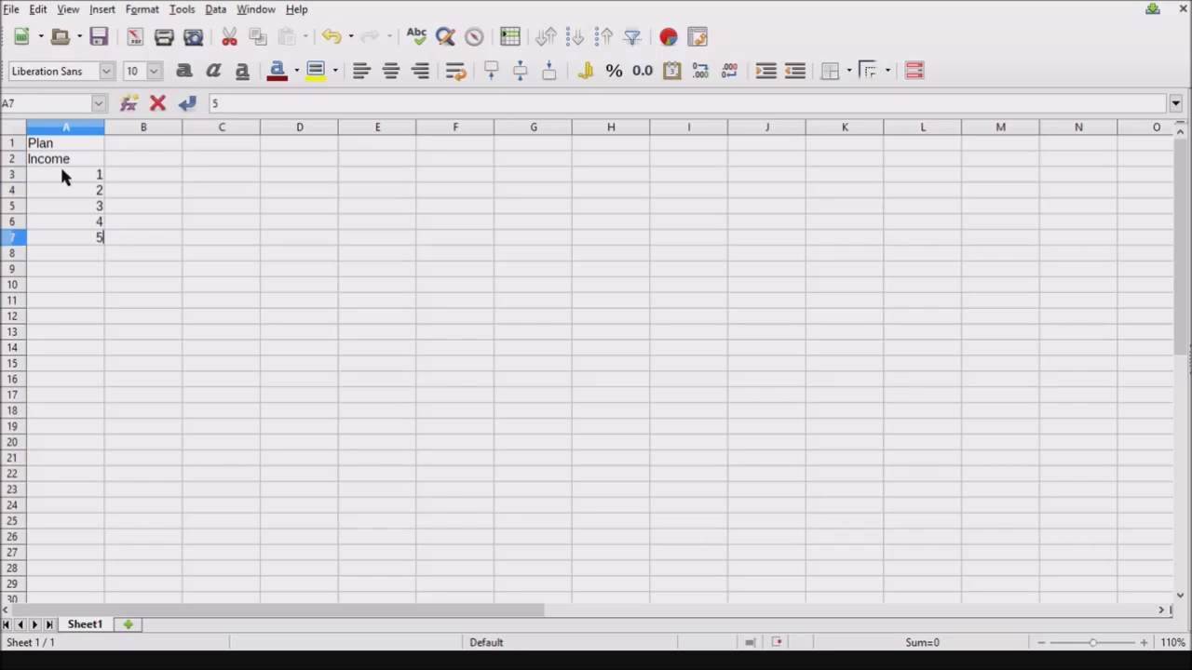
key(Return)
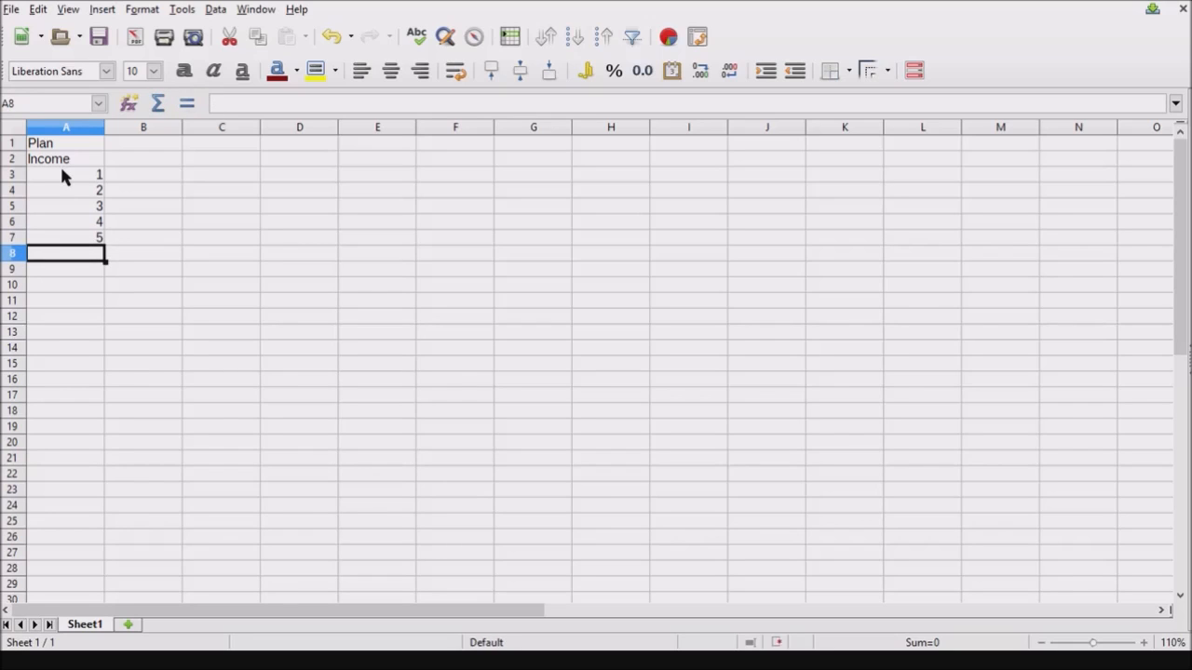
- Add a bottom border across all of row 7 and a top border across all of row 3
click(12, 238)
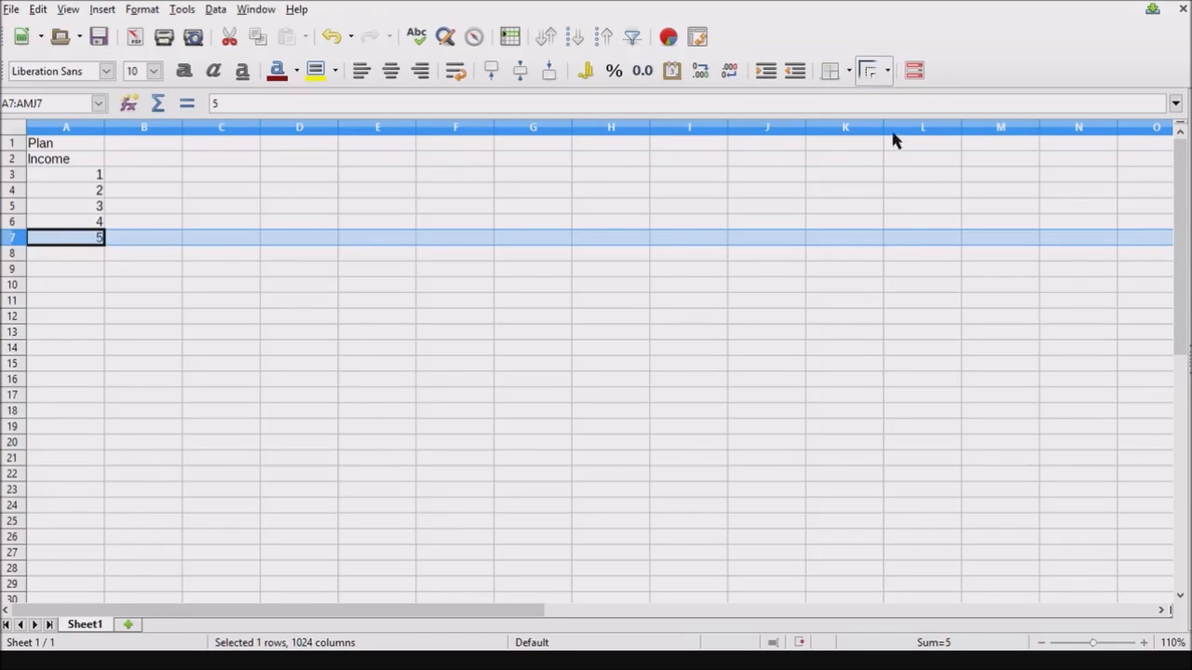
click(849, 70)
click(13, 177)
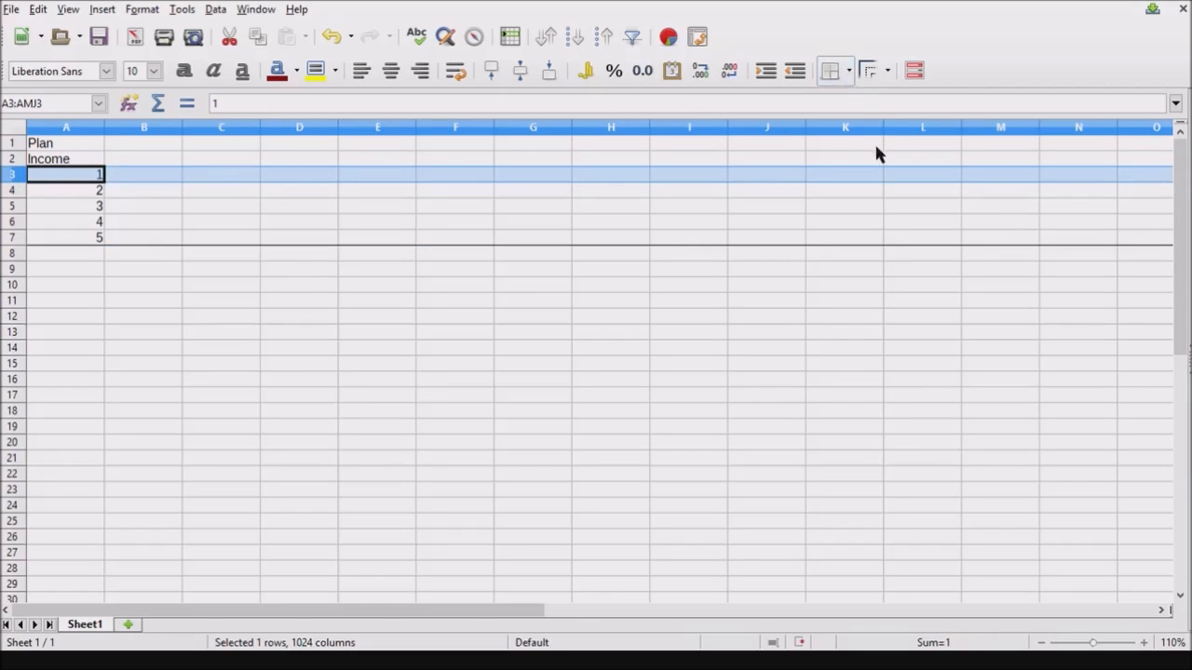
click(549, 240)
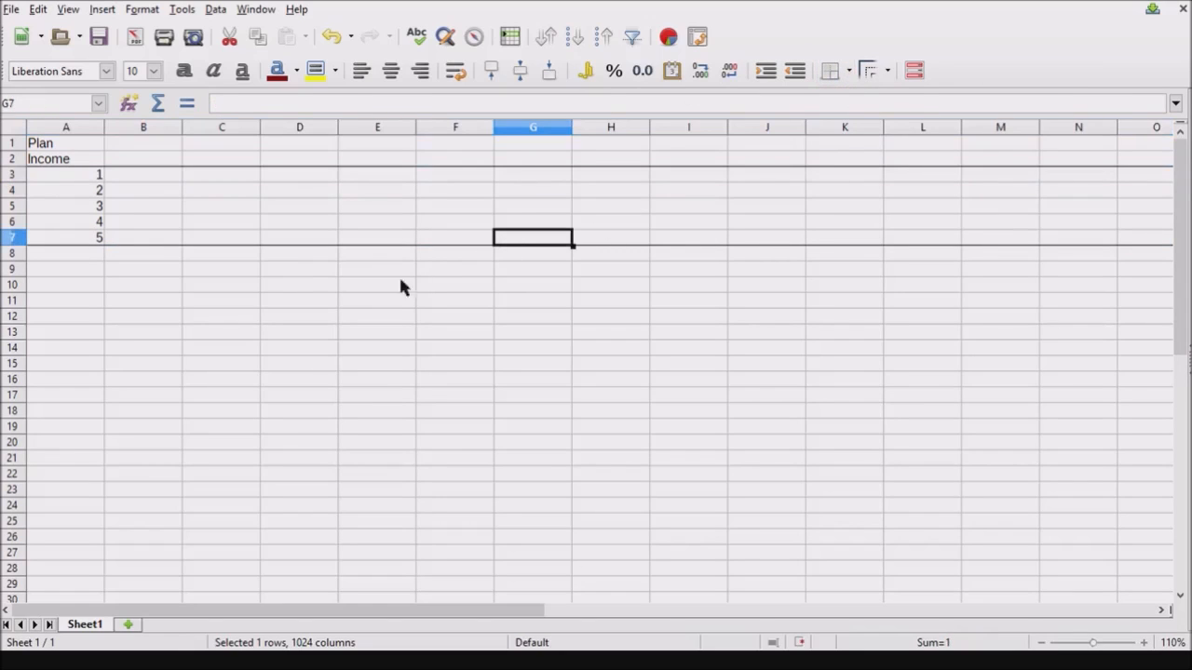
- Set the income values in cells A3 and A6 to 400
click(79, 178)
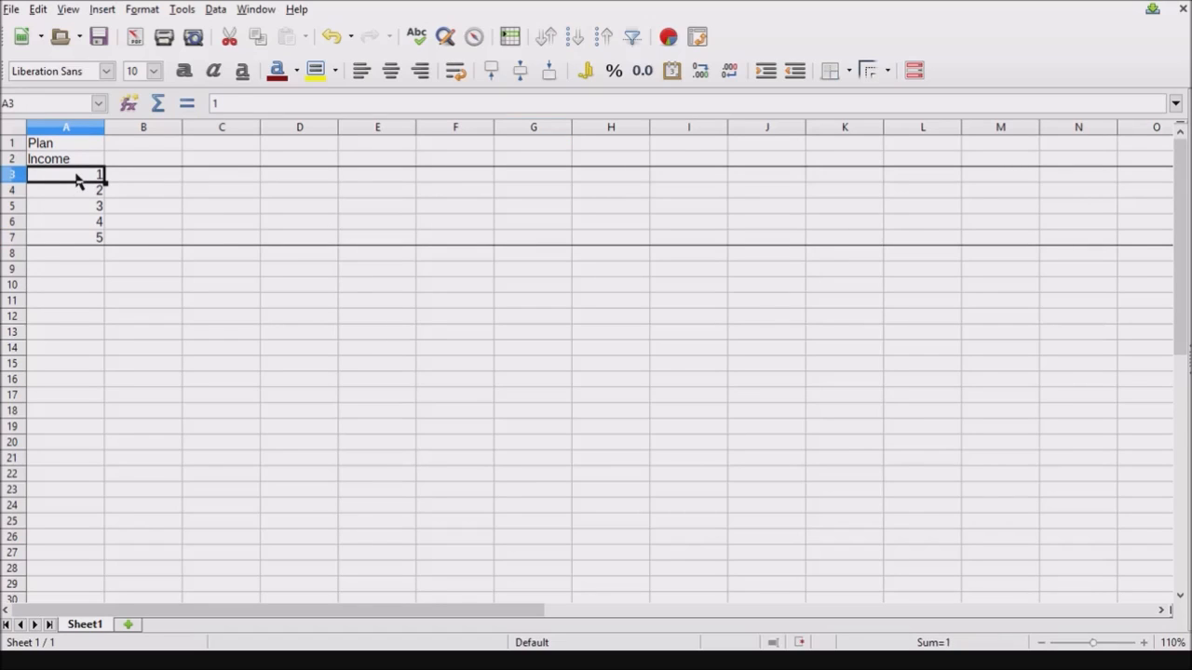
text(4)
key(Return)
key(Return)
key(Return)
text(400)
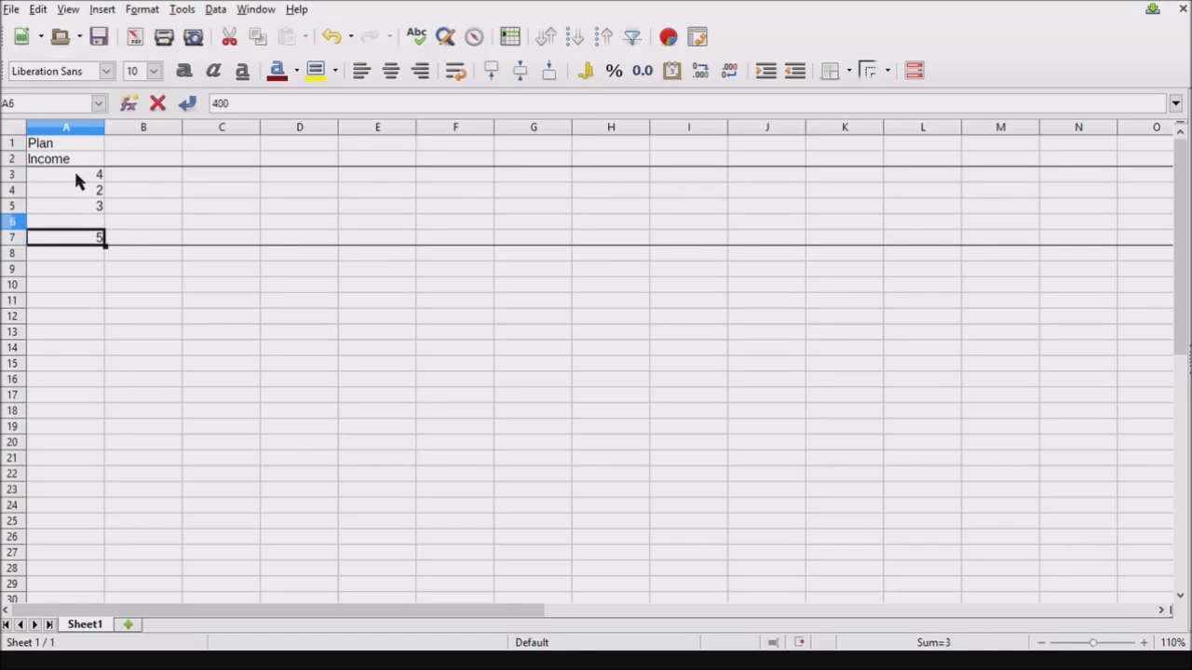
key(Return)
click(71, 177)
double_click(72, 180)
text(00)
key(Return)
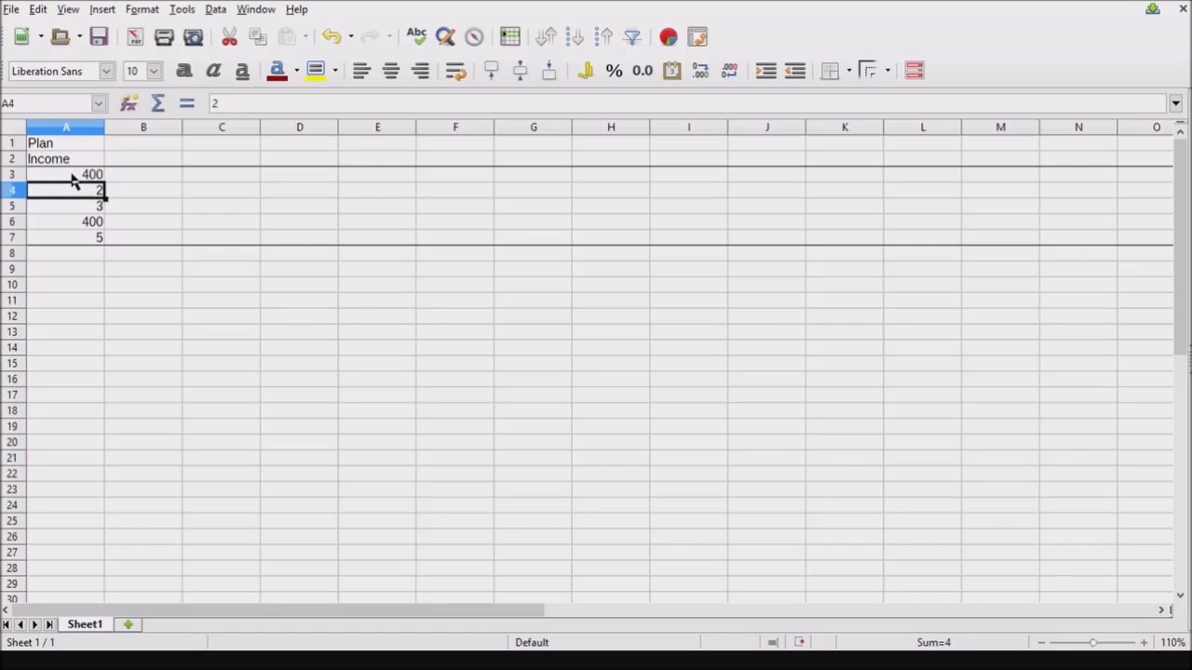
- Set the remaining income values in cells A4, A5 and A7 to 400
text(400)
key(Return)
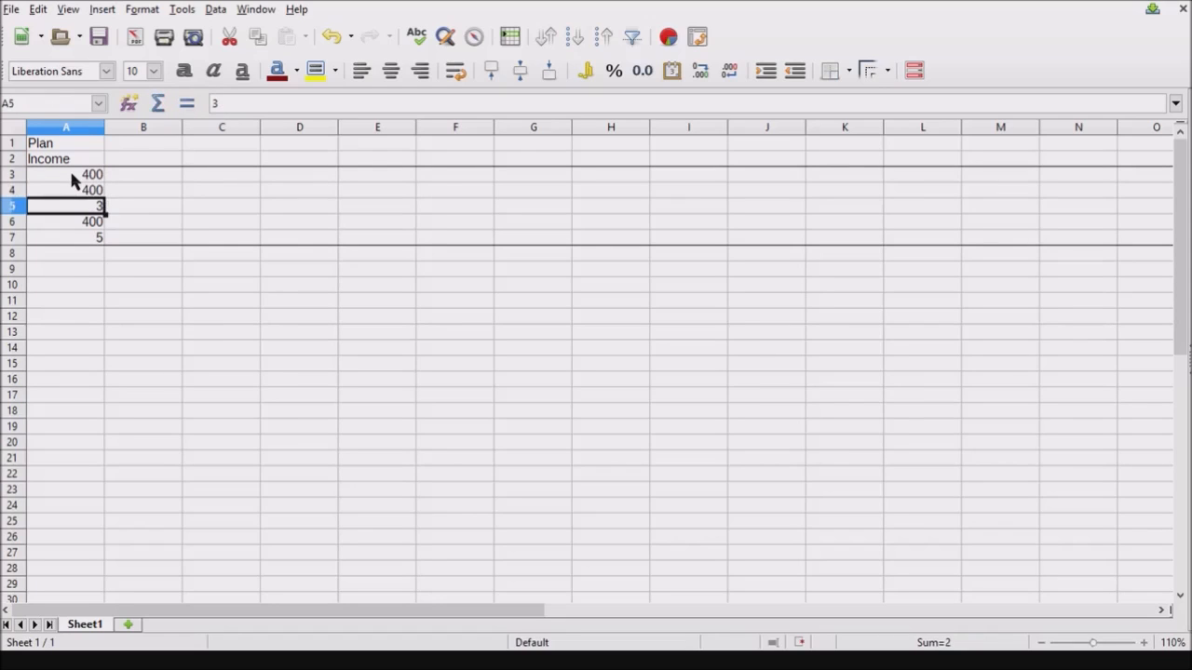
text(400)
key(Return)
key(Return)
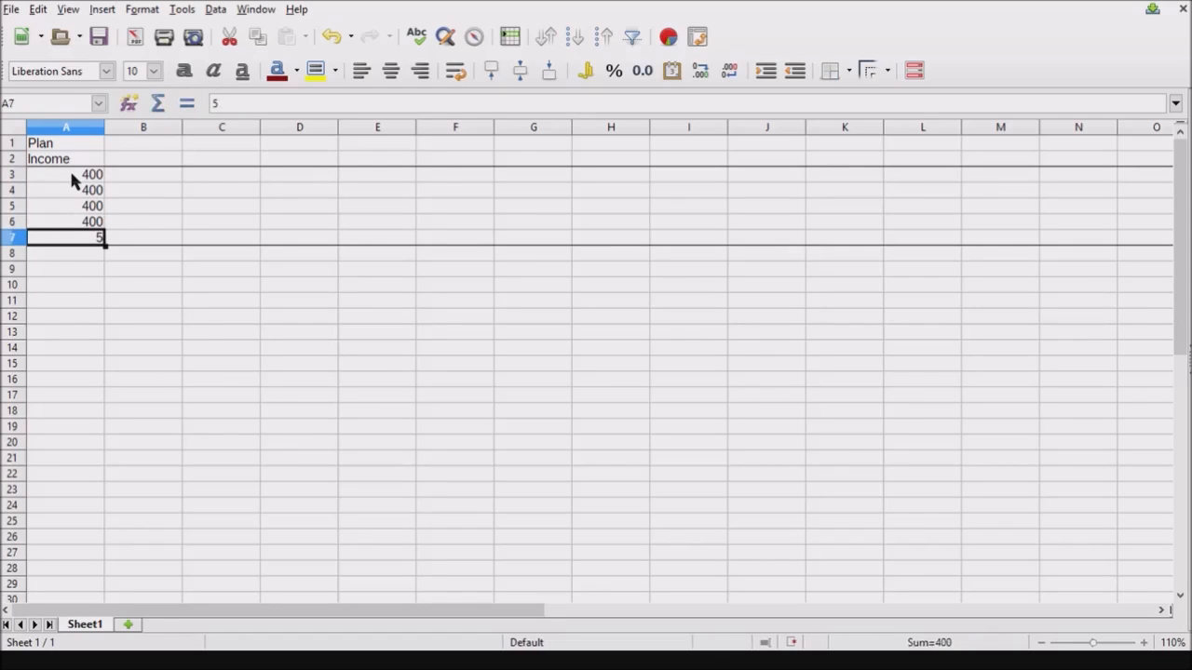
text(400)
key(Return)
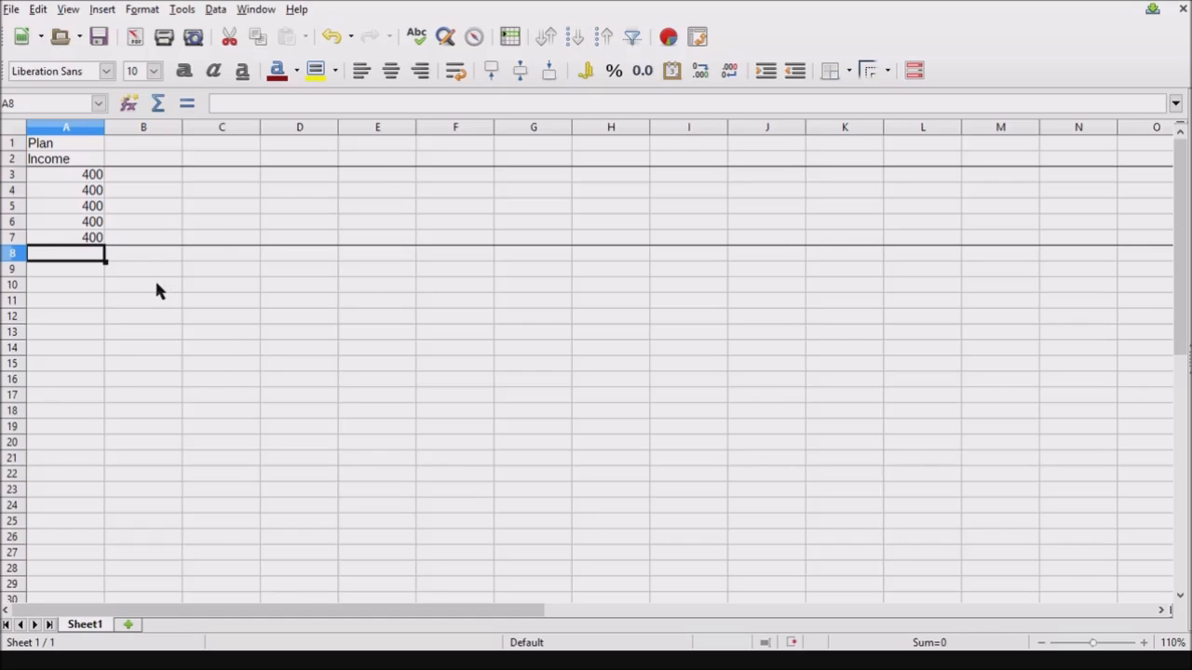
- Insert the formula =SUM(A3:A7) in cell A8 to total the income values
click(158, 105)
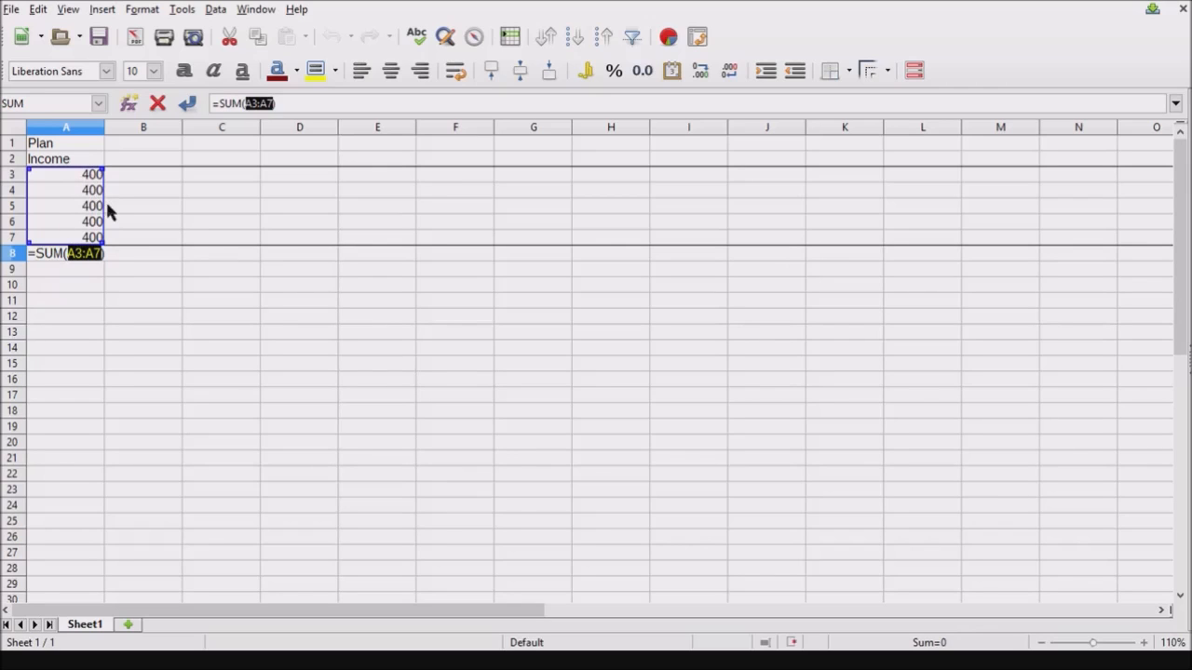
drag(103, 243, 526, 239)
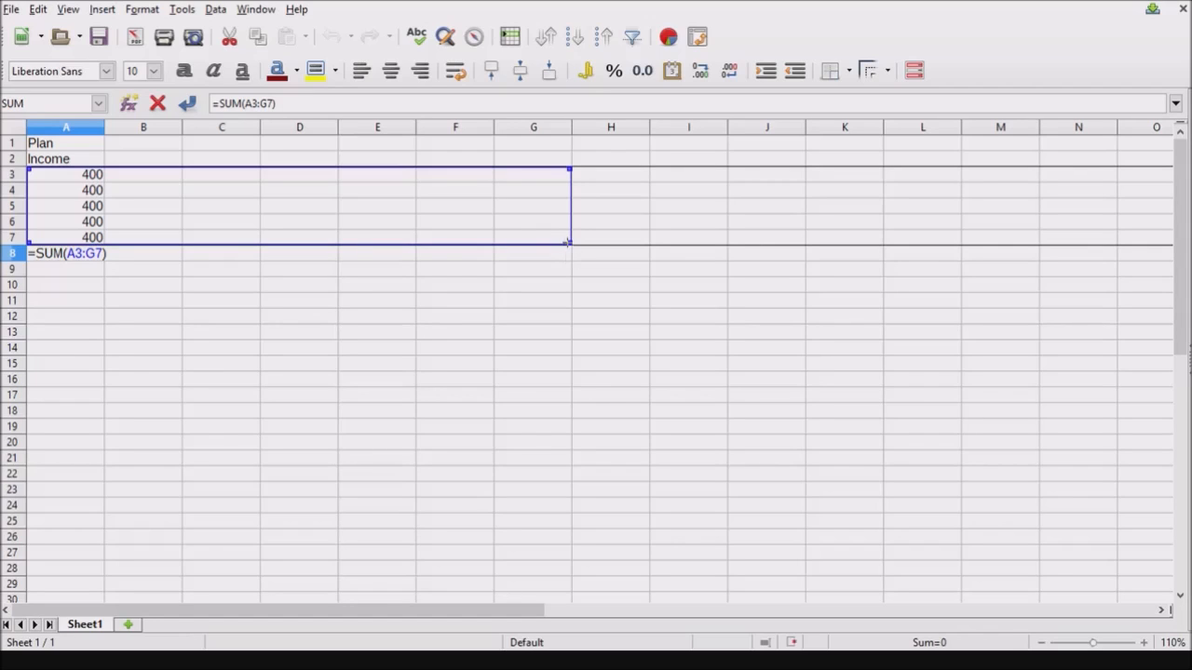
drag(568, 243, 98, 236)
key(Return)
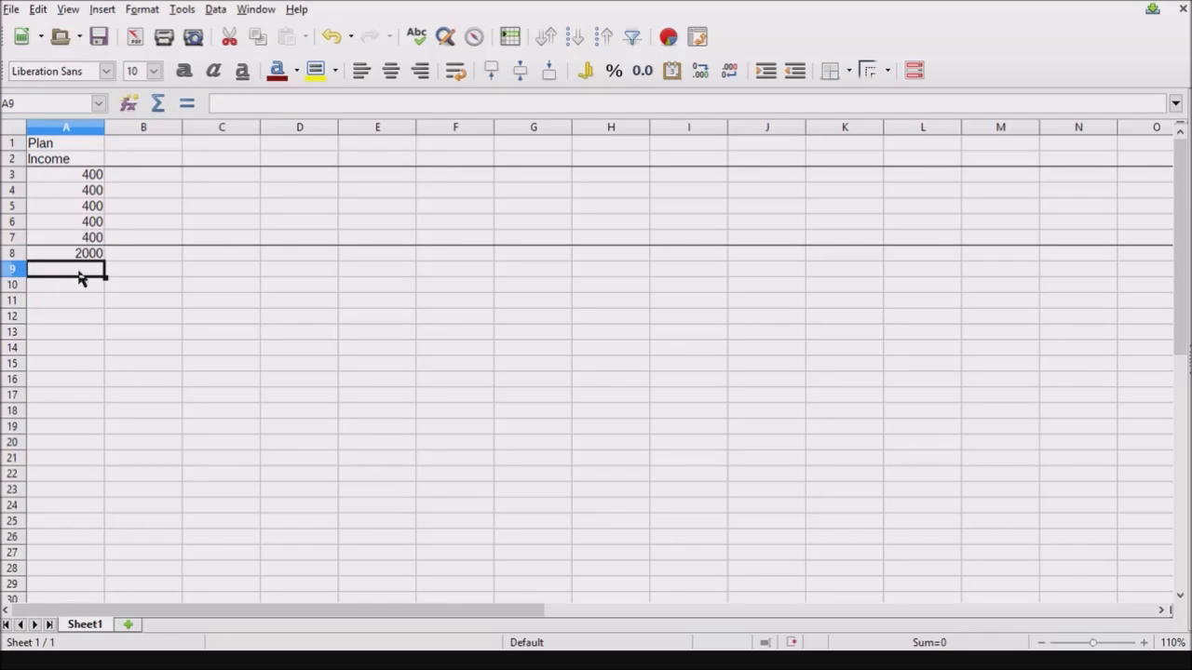
- Test the income total by setting A3 to 100, A4 to 1 and cells A5 to A7 to 0
click(94, 177)
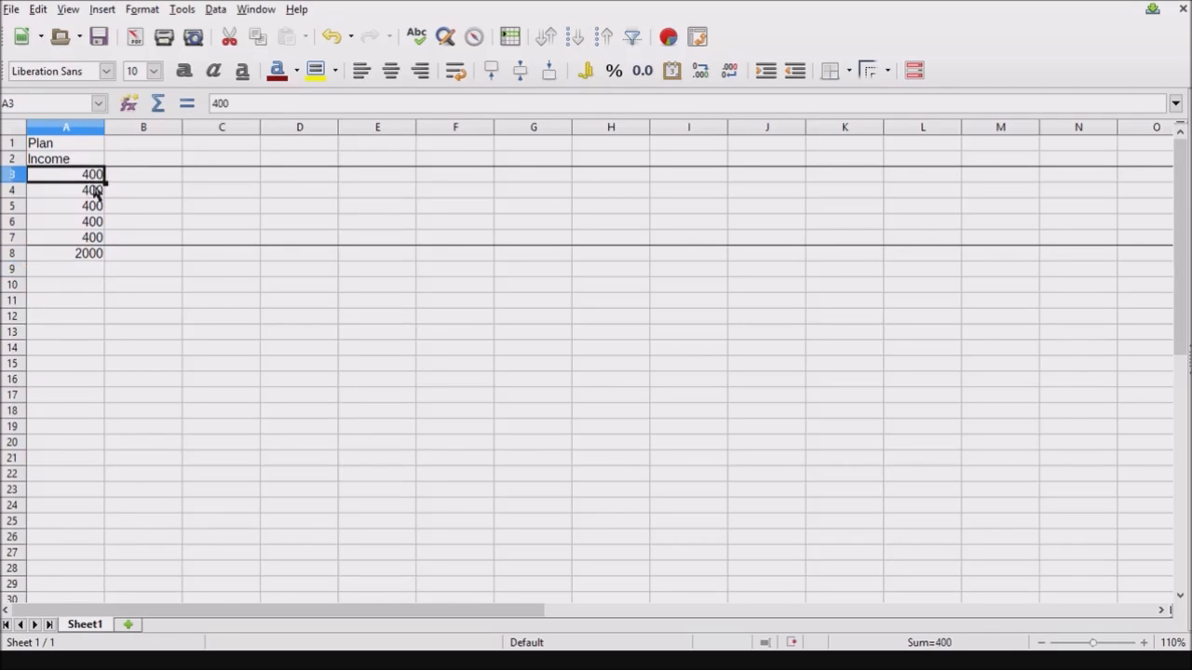
text(100)
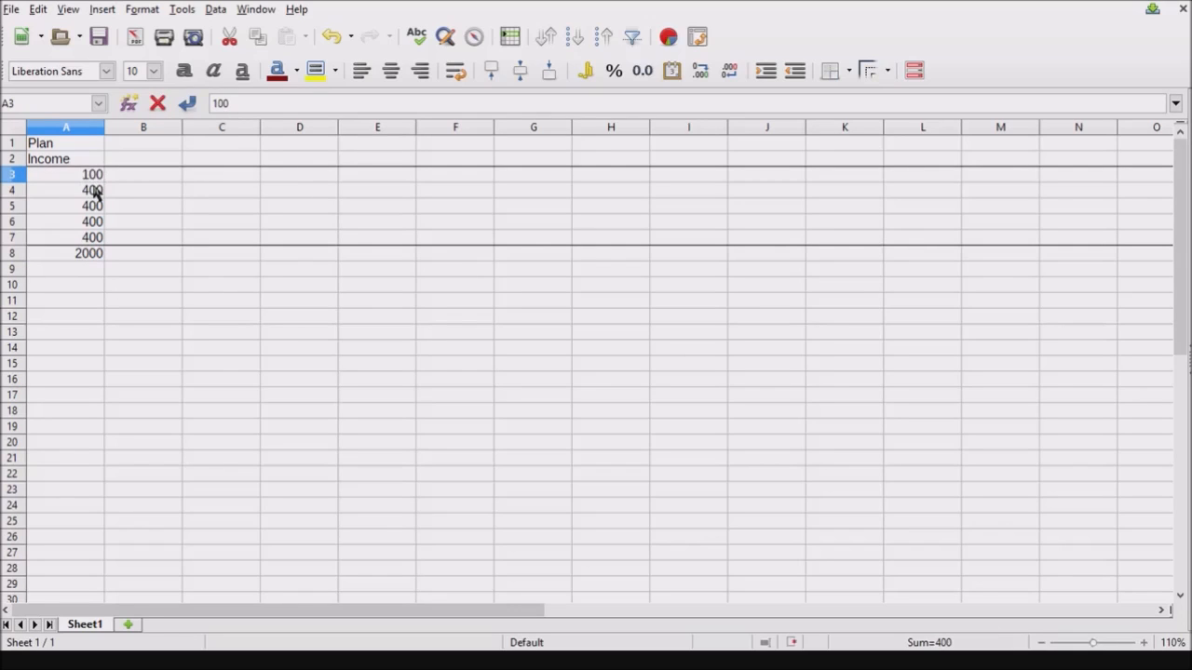
click(97, 193)
text(1)
key(Return)
text(0)
key(Return)
text(0)
key(Return)
text(0)
key(Return)
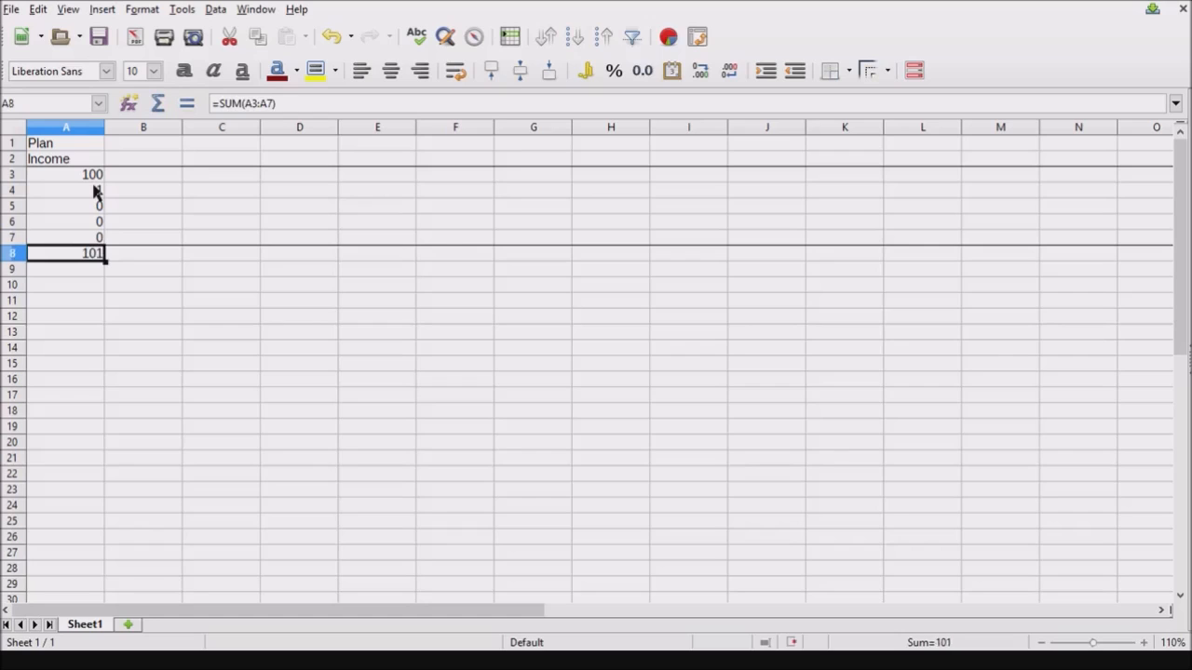
- Restore all five income values in cells A3 to A7 to 400
key(Up)
key(Up)
key(Up)
key(Up)
key(Up)
text(400)
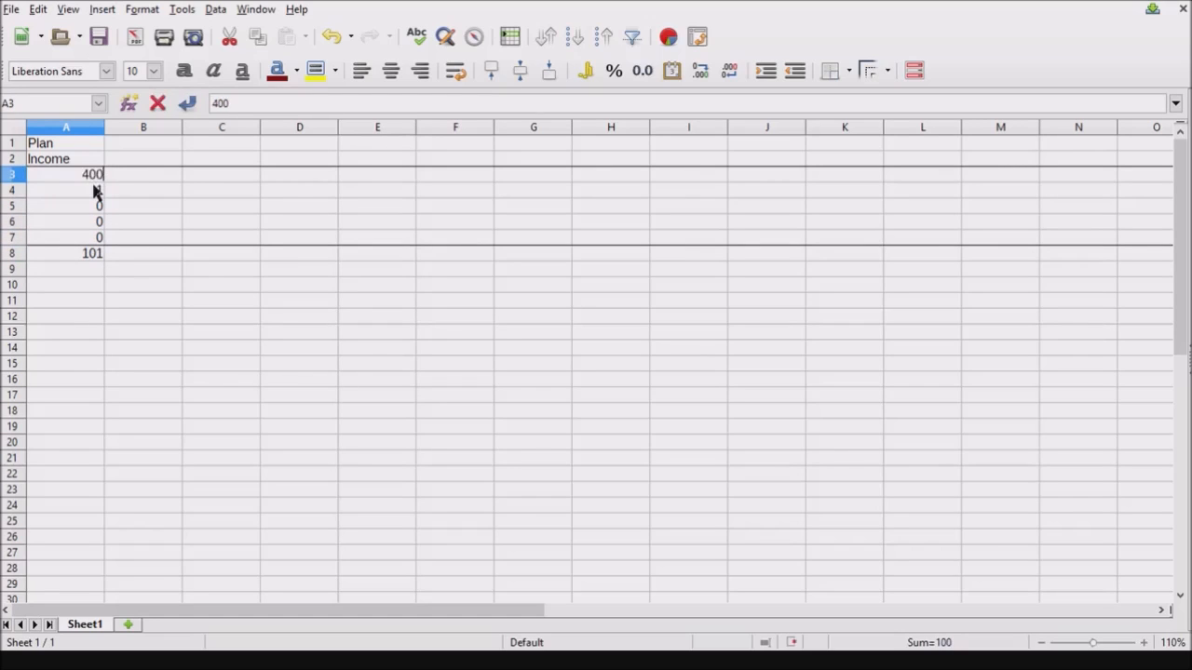
key(Return)
text(400)
key(Return)
text(400)
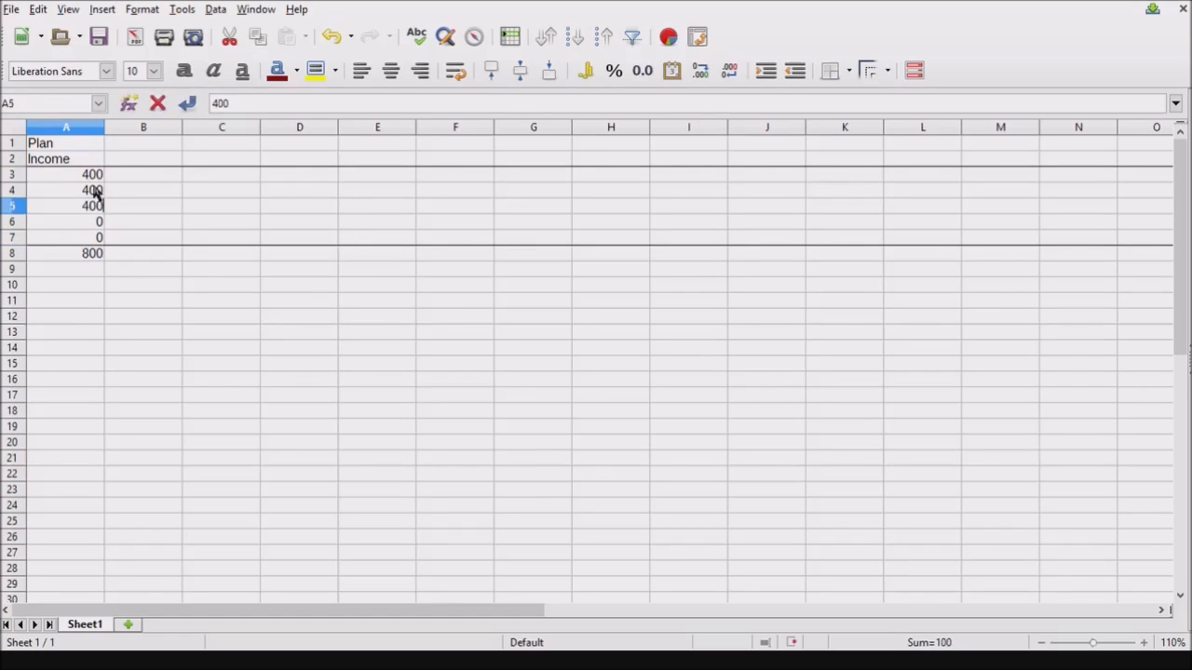
key(Return)
text(400)
key(Return)
text(400)
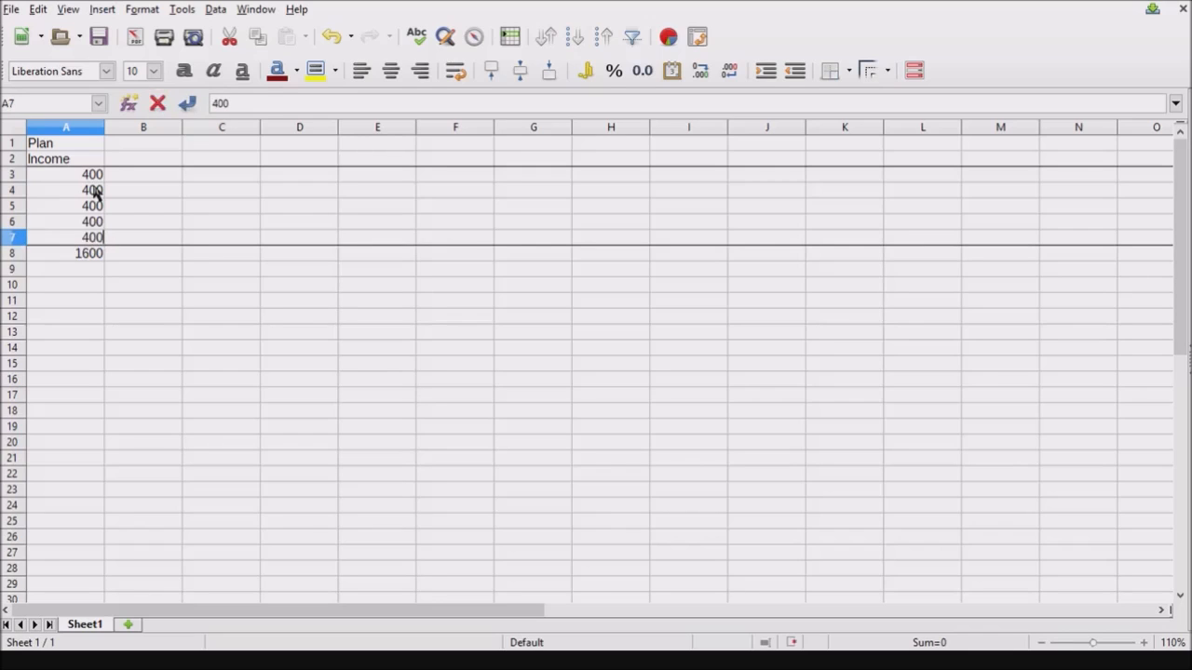
key(Return)
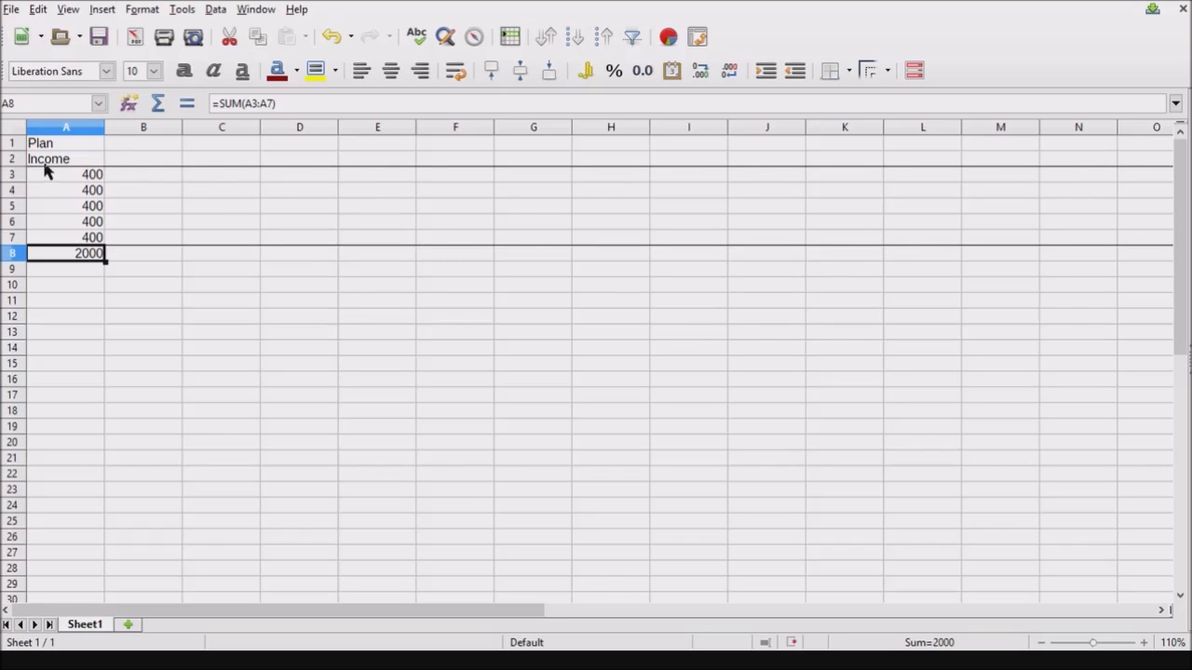
- Enter the column heading "Expenses" with a capital E in cell B2 beside Income
click(154, 163)
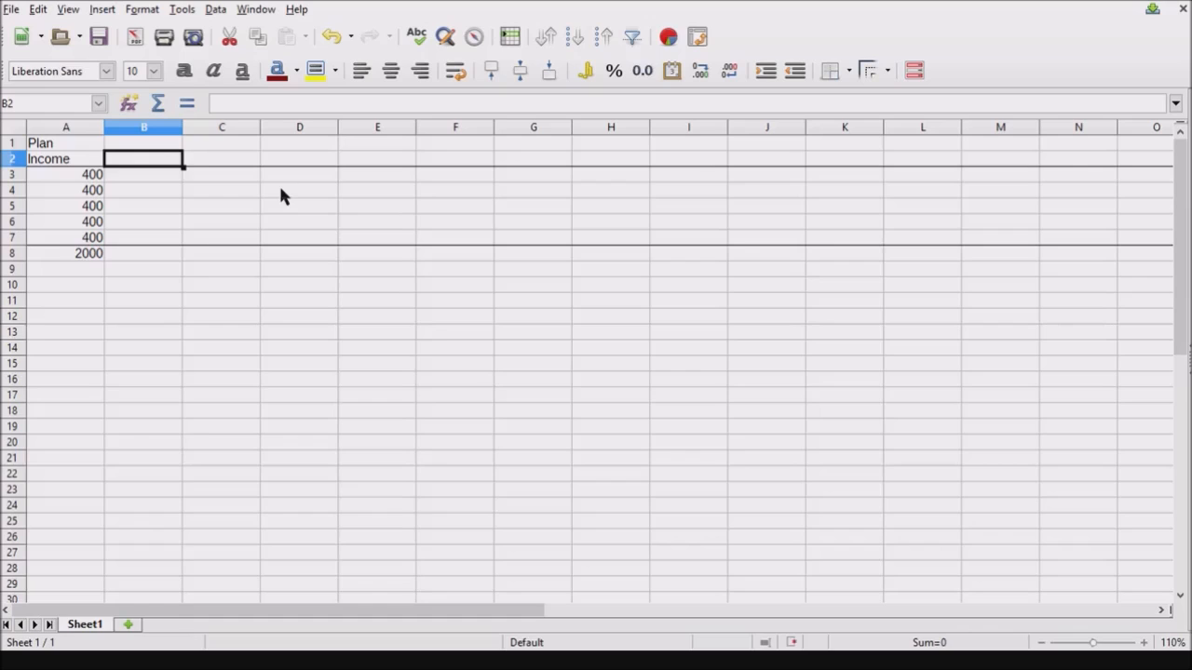
text(expenses)
key(Return)
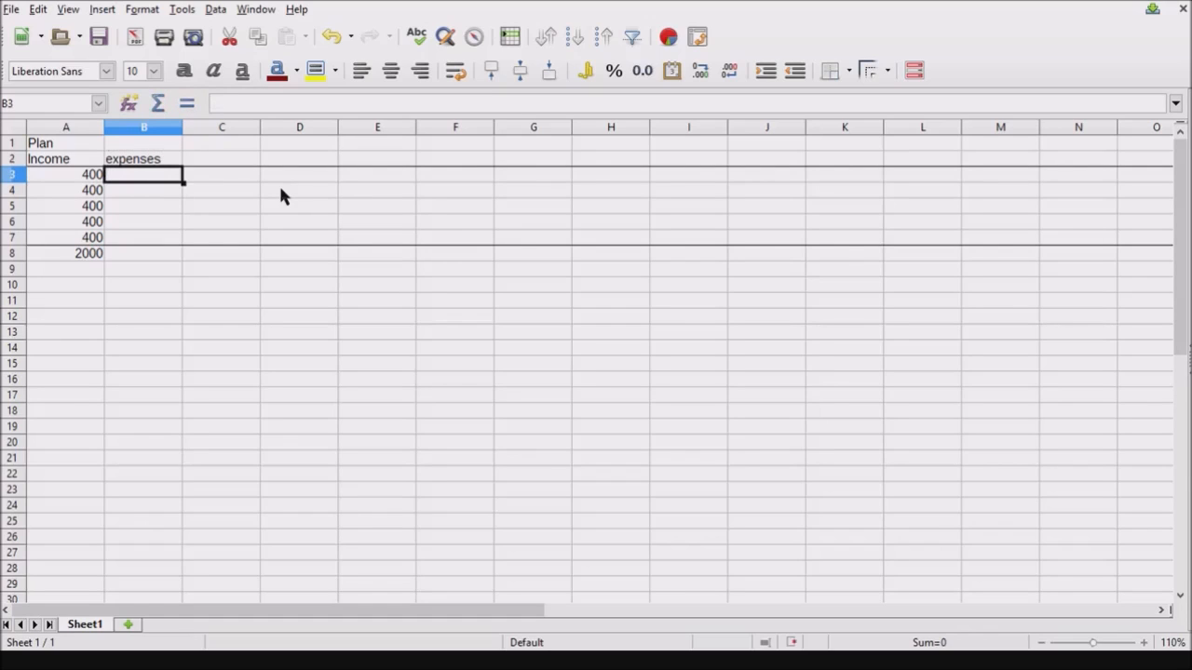
click(156, 160)
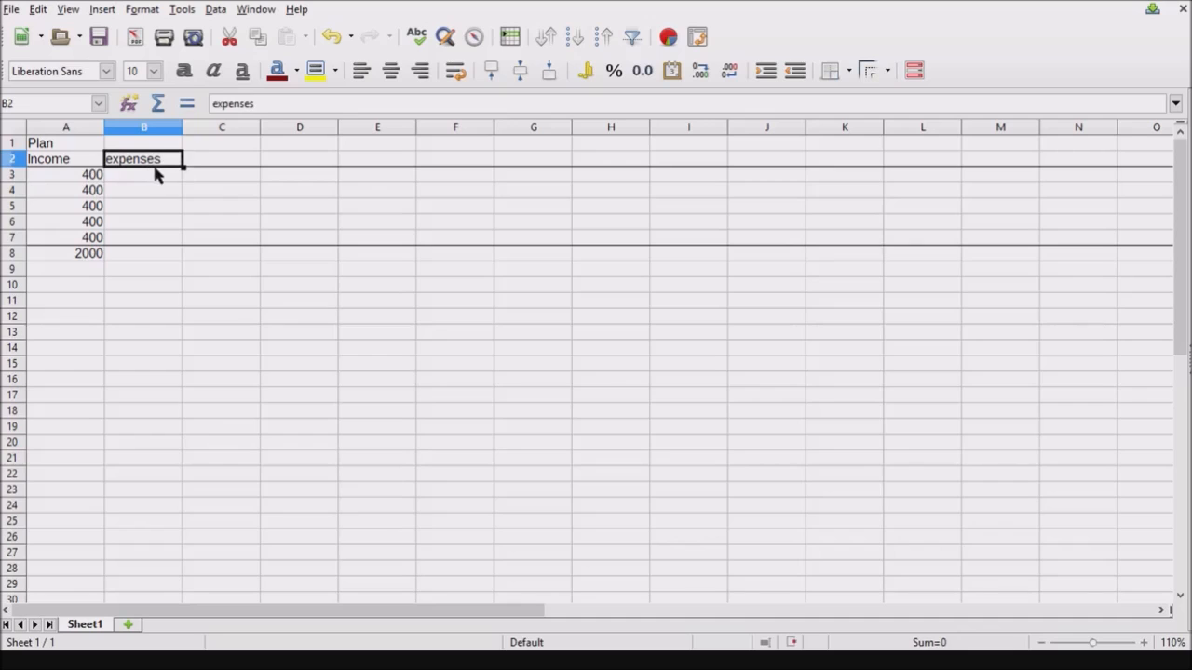
click(415, 37)
click(217, 104)
key(BackSpace)
text(E)
key(Return)
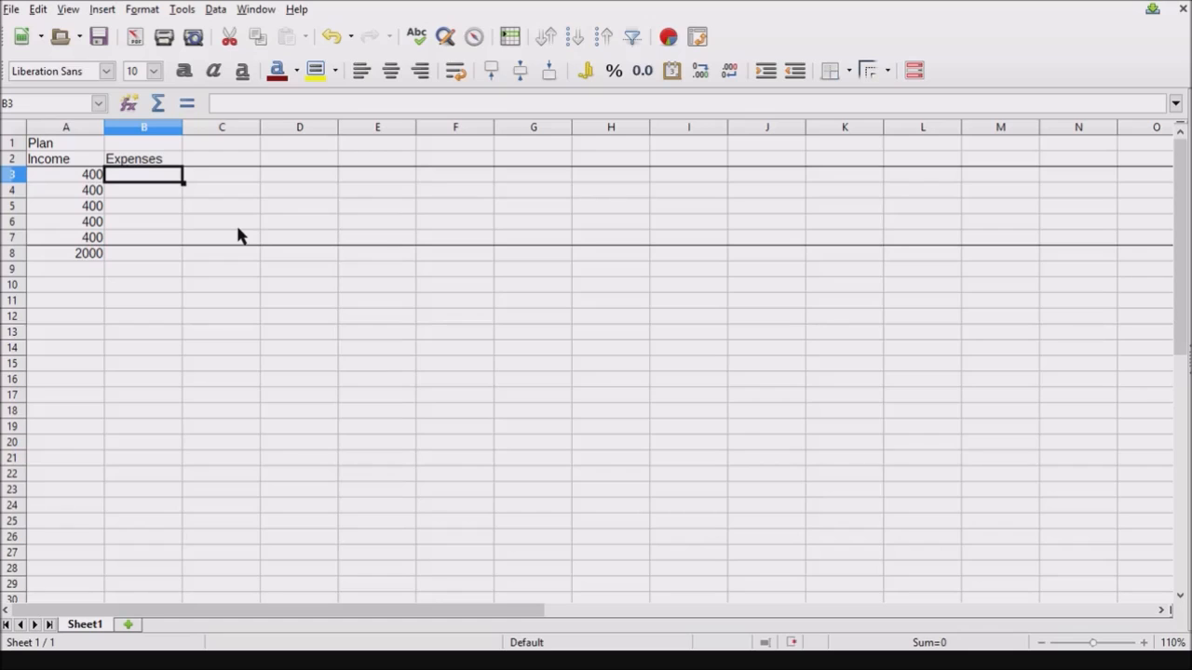
- List the expense categories "Home", "Auto" and "Food" in cells B3 to B5
text(Home)
key(Return)
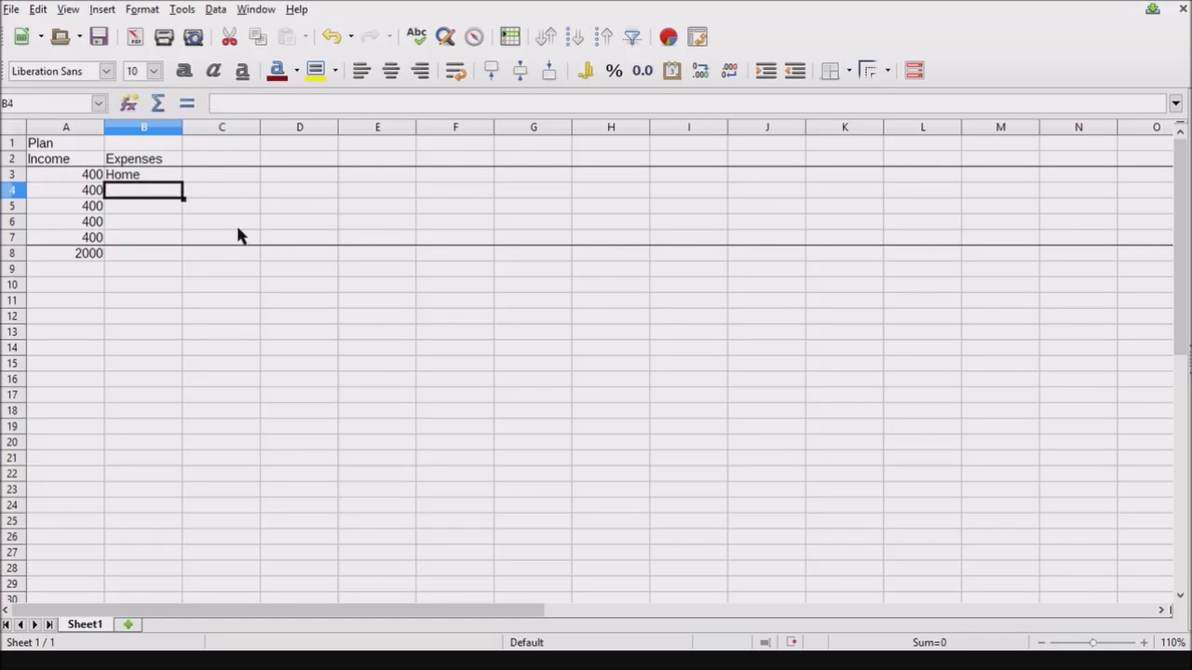
text(A)
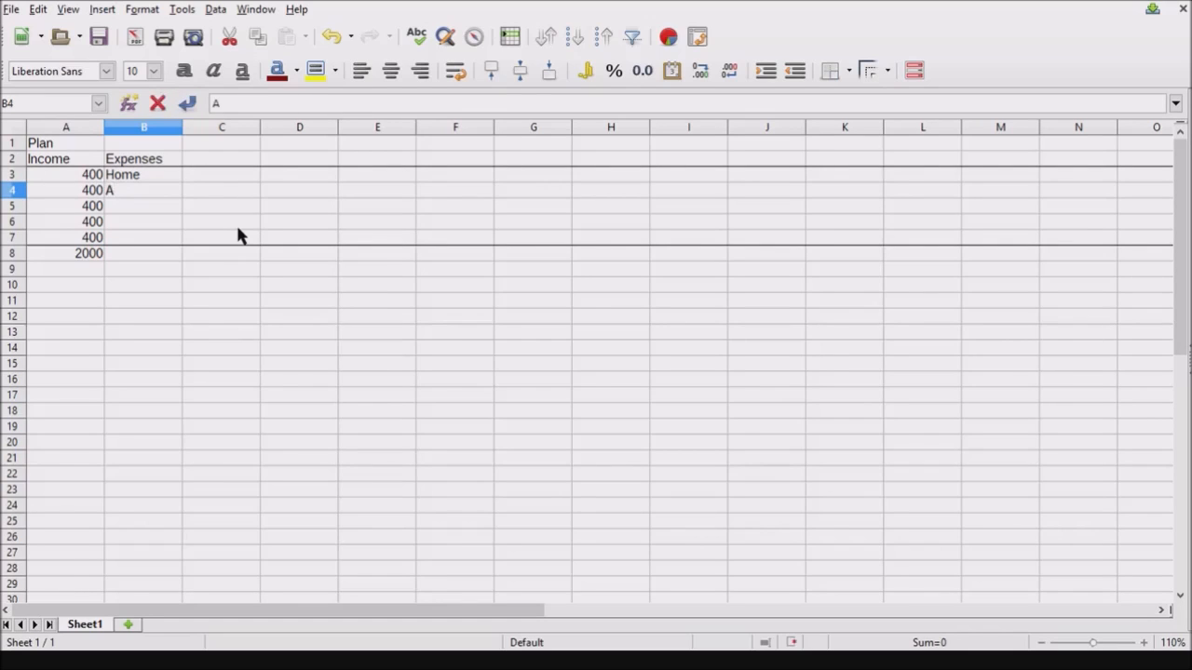
text(uto)
key(Return)
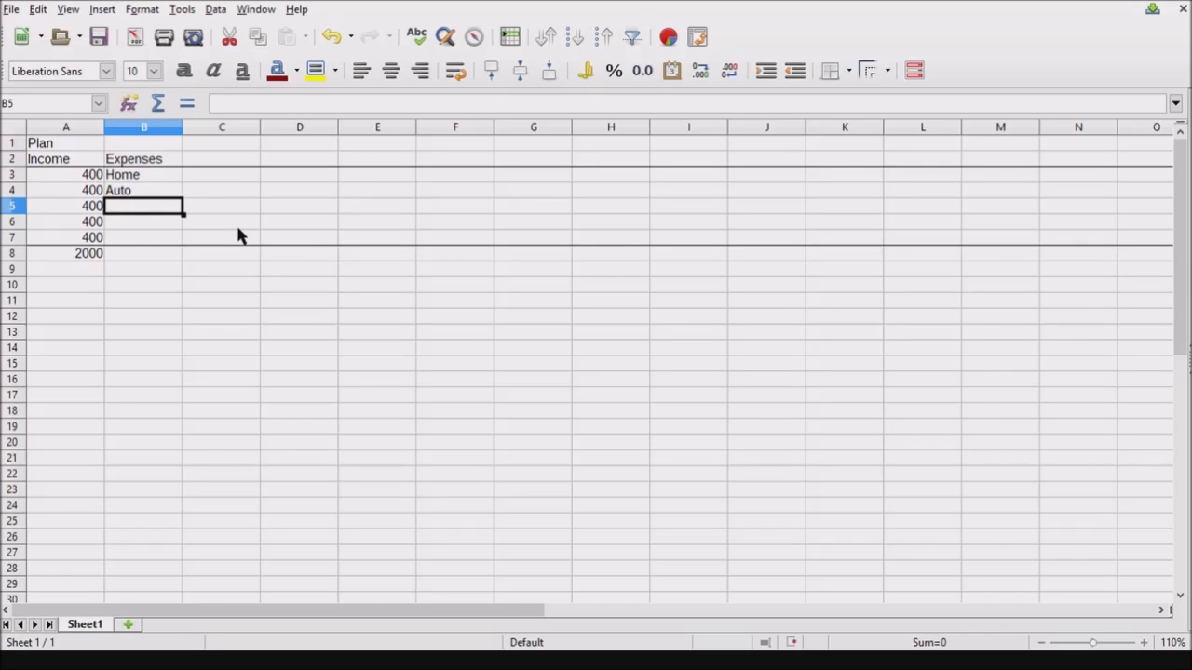
text(Food)
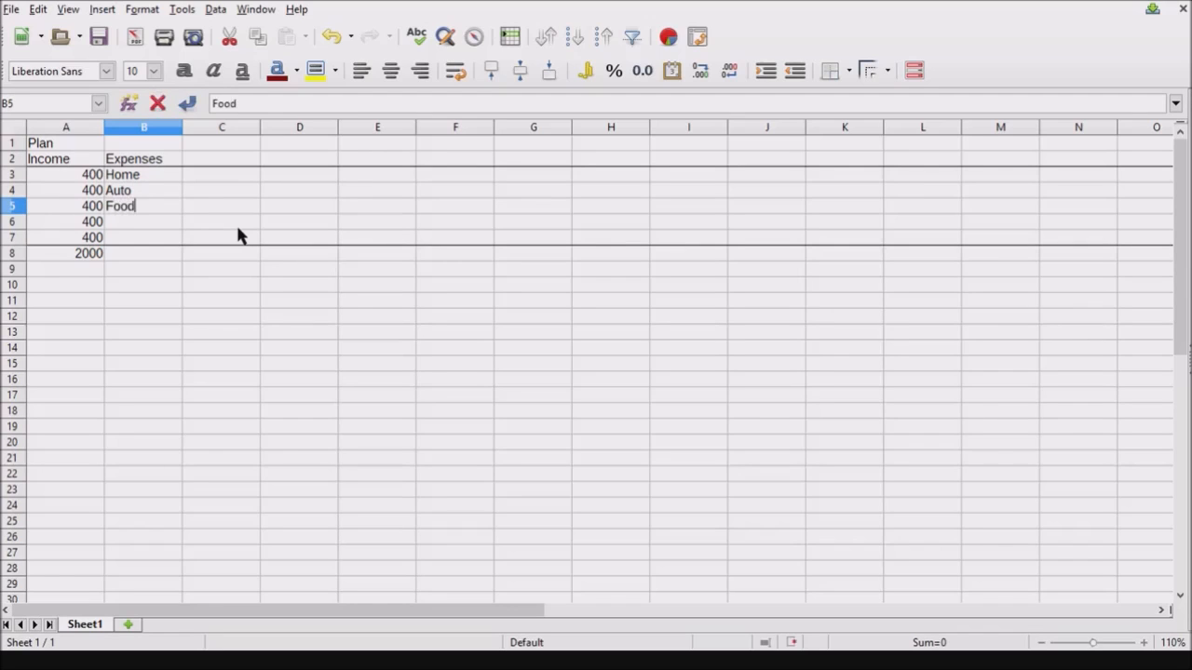
key(Return)
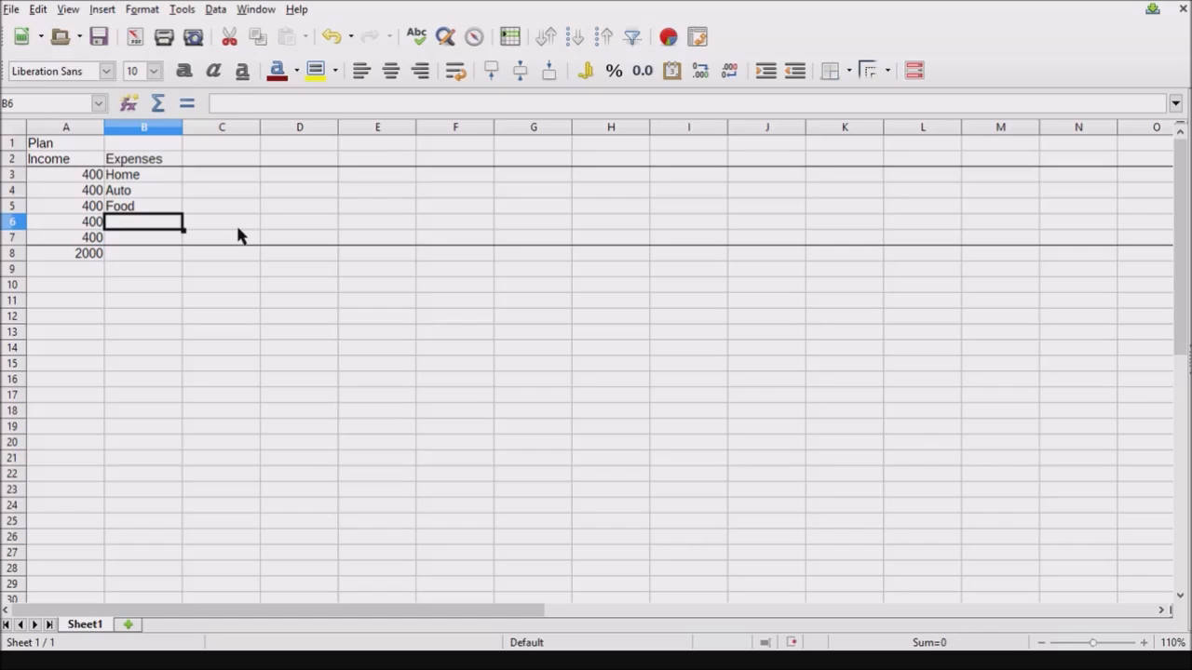
- Add the expense categories "Fun" and "Savings" in cells B6 and B7
text(Fun)
key(Return)
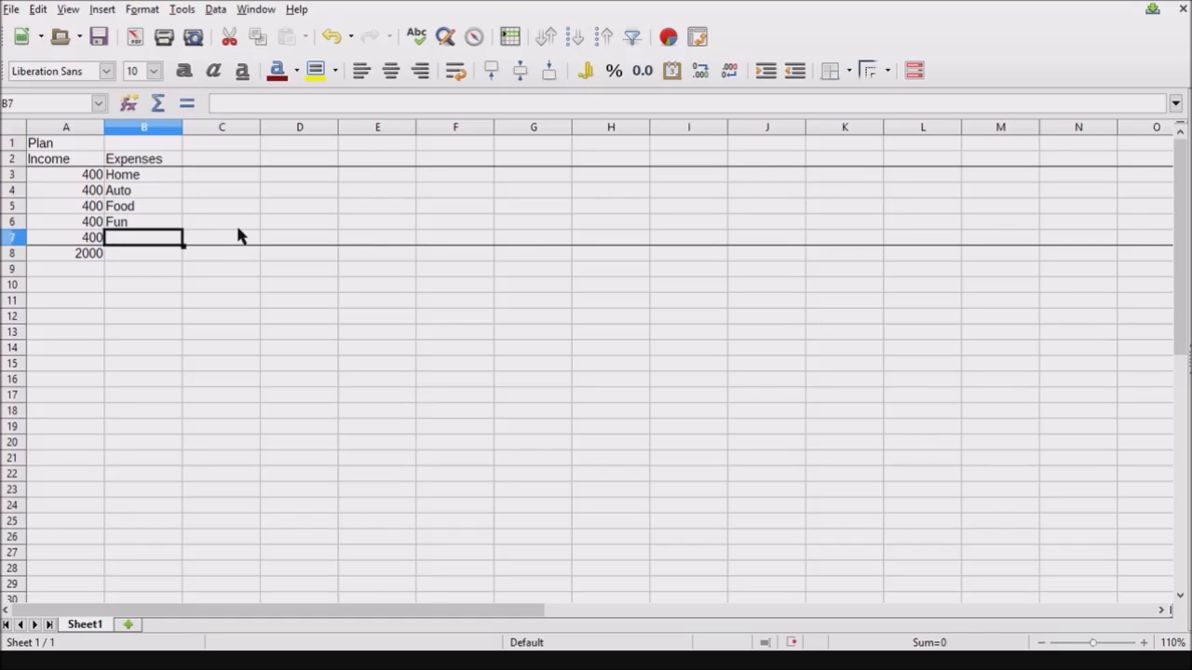
text(Sa)
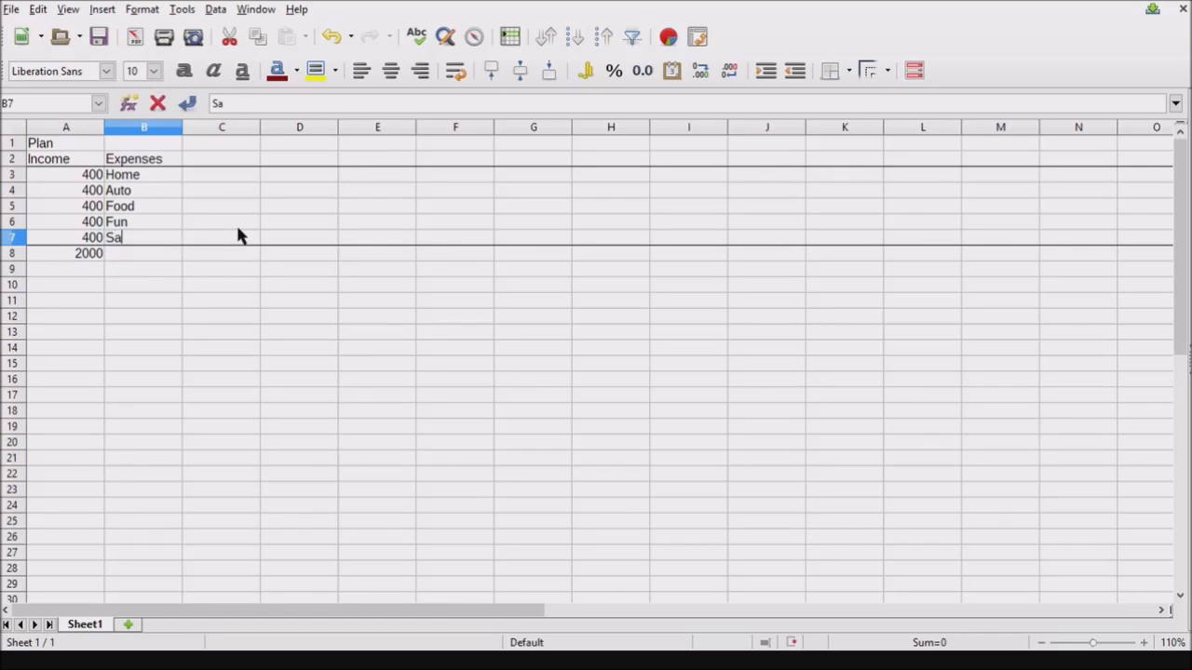
text(vings)
key(Return)
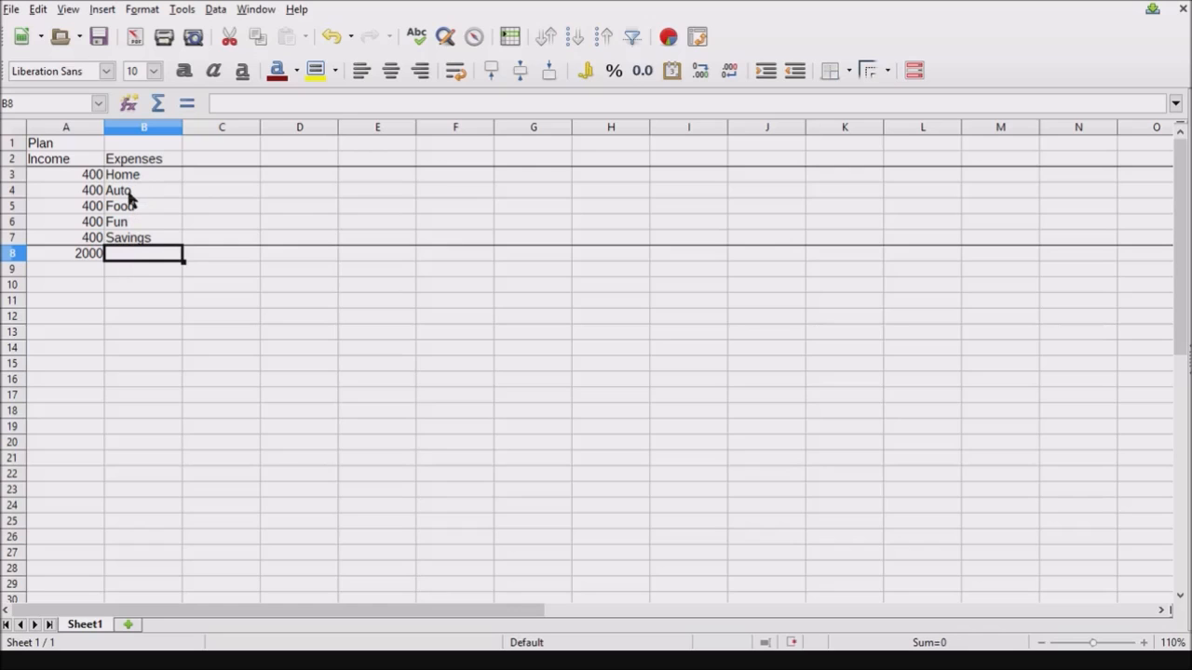
- Center the contents of column B and the Plan and Income labels in cells A1 and A2
scroll(130, 211, up, 1)
scroll(131, 215, up, 5)
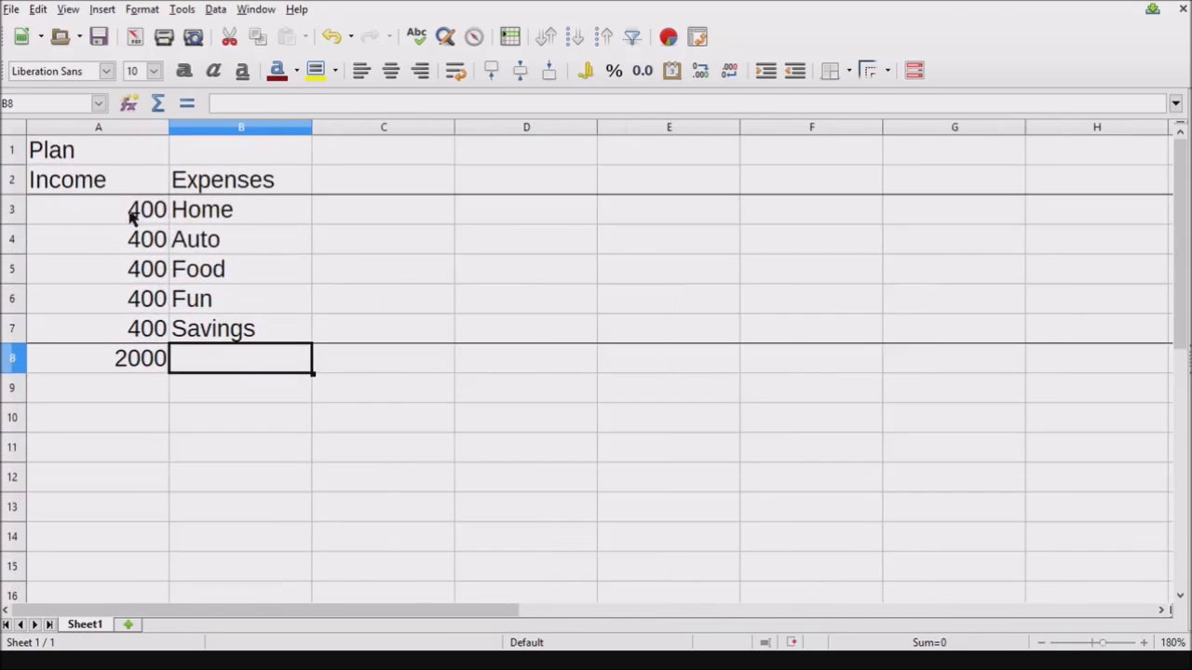
scroll(129, 213, down, 1)
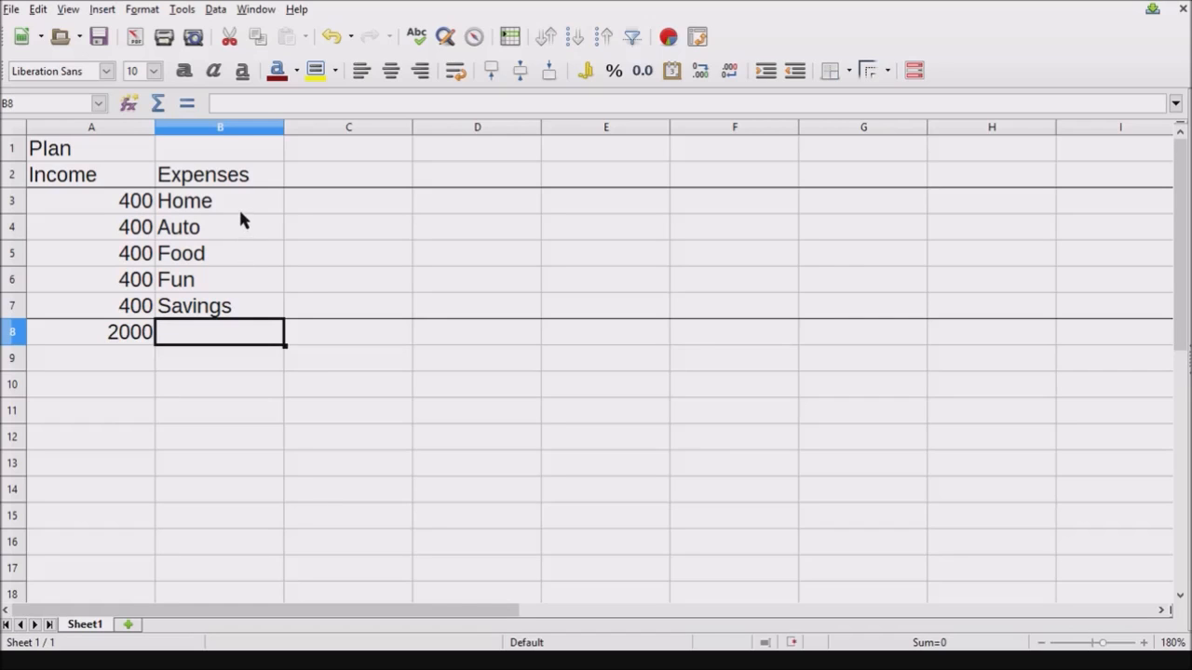
click(221, 131)
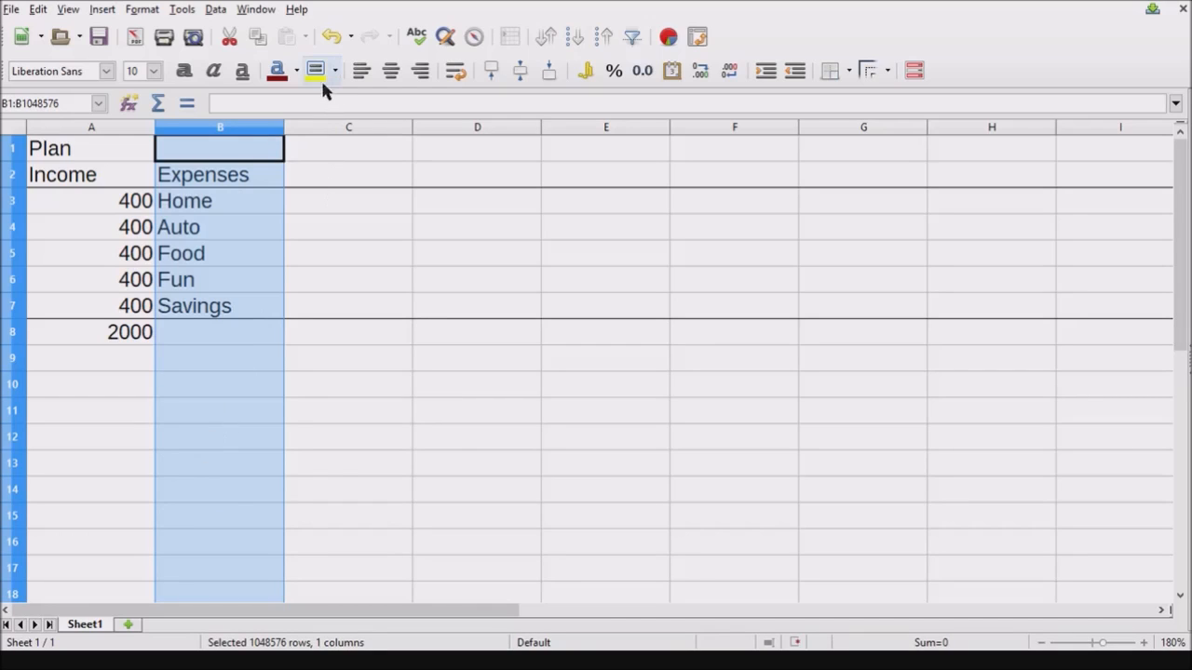
click(391, 73)
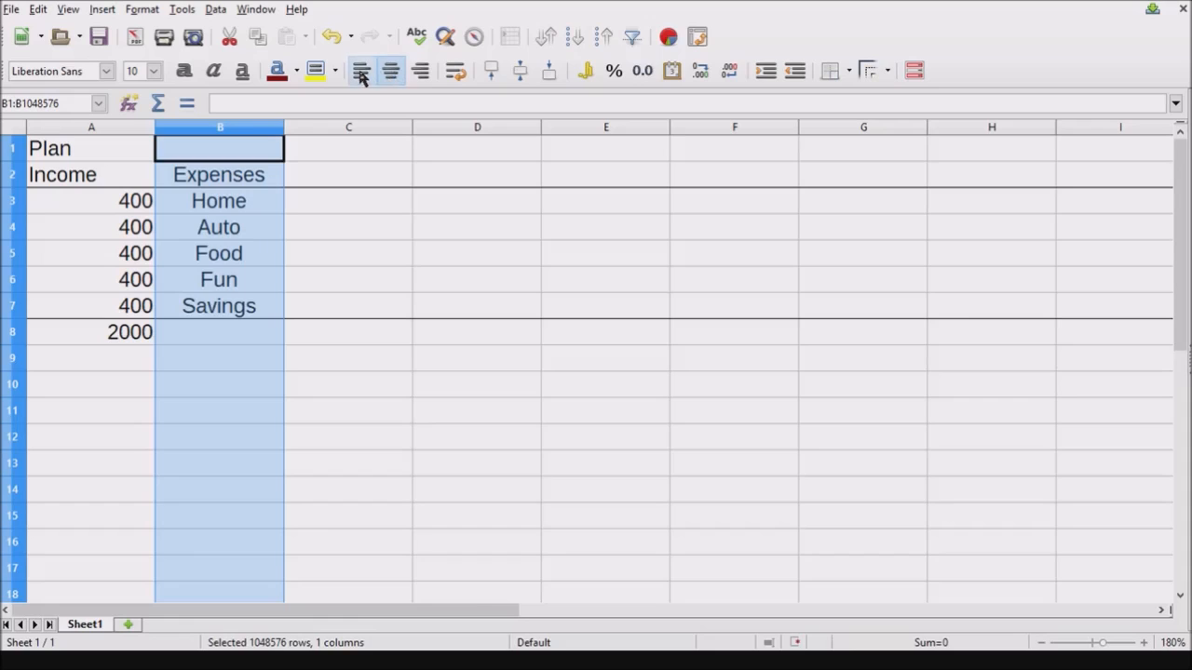
click(362, 73)
click(420, 74)
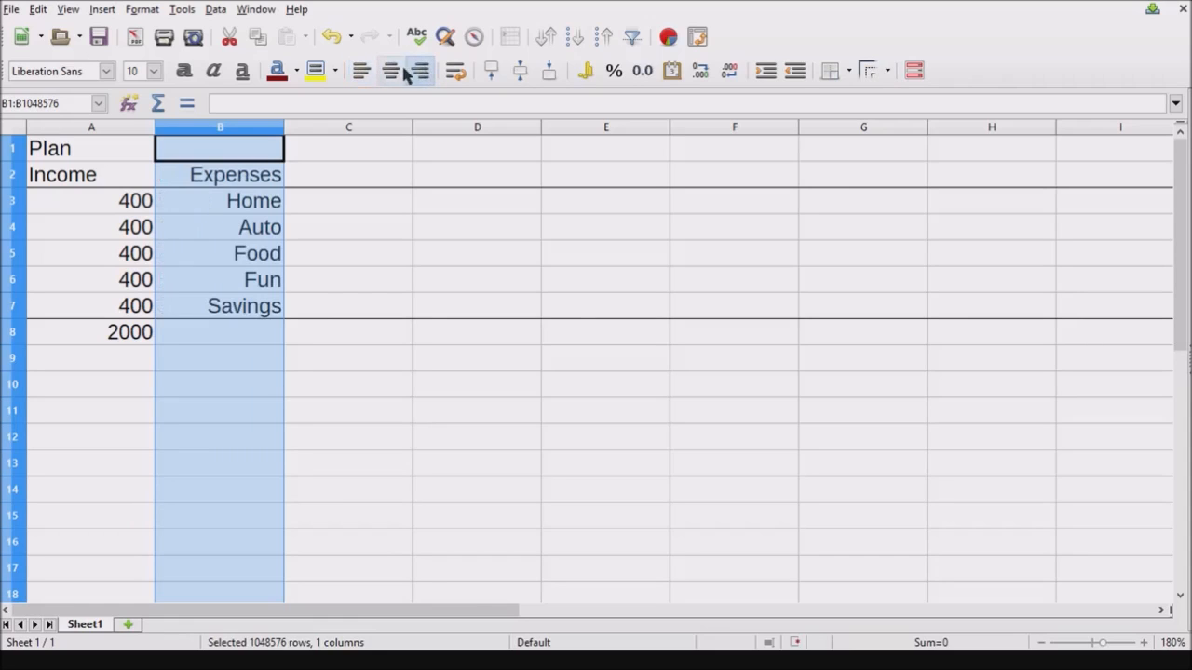
click(390, 76)
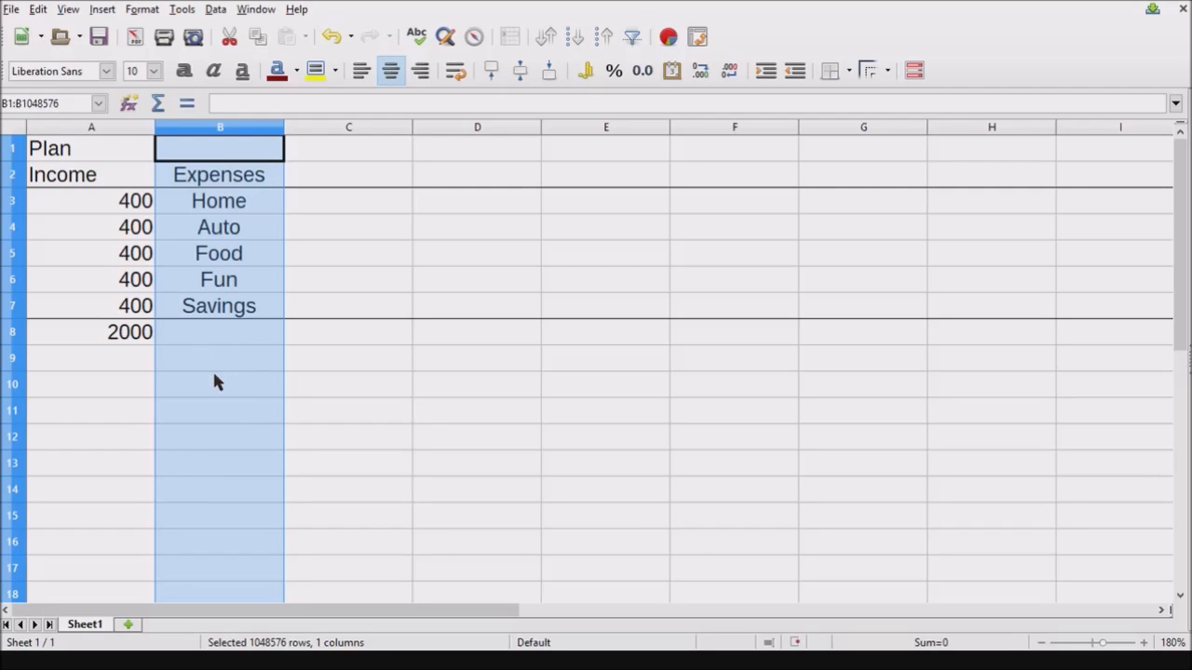
drag(98, 174, 105, 140)
click(388, 73)
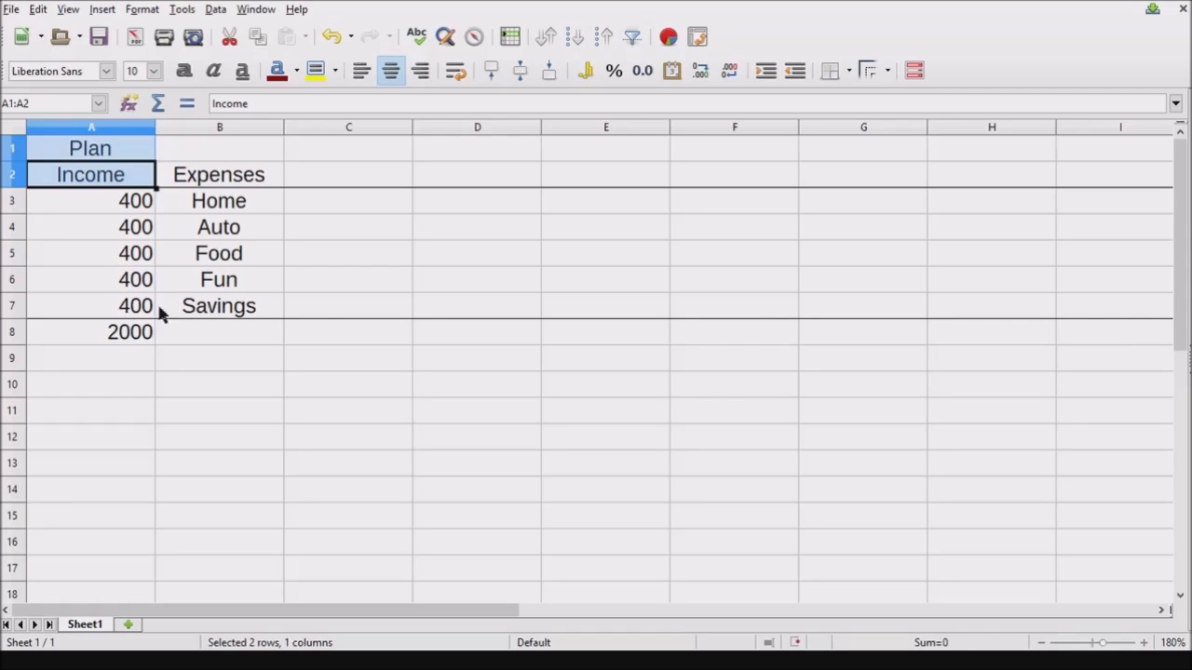
- Enter the expense amounts 1200 for Home, 150 for Auto, 120 for Food and 90 for Fun in cells C3 to C6
click(349, 201)
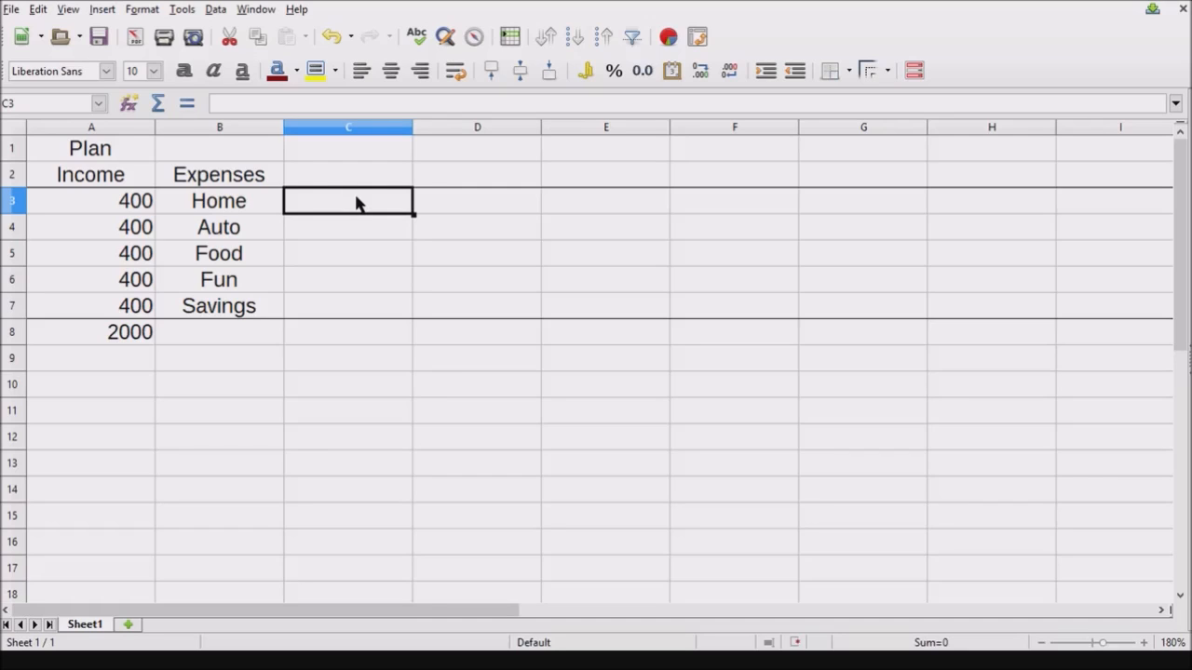
text(1200)
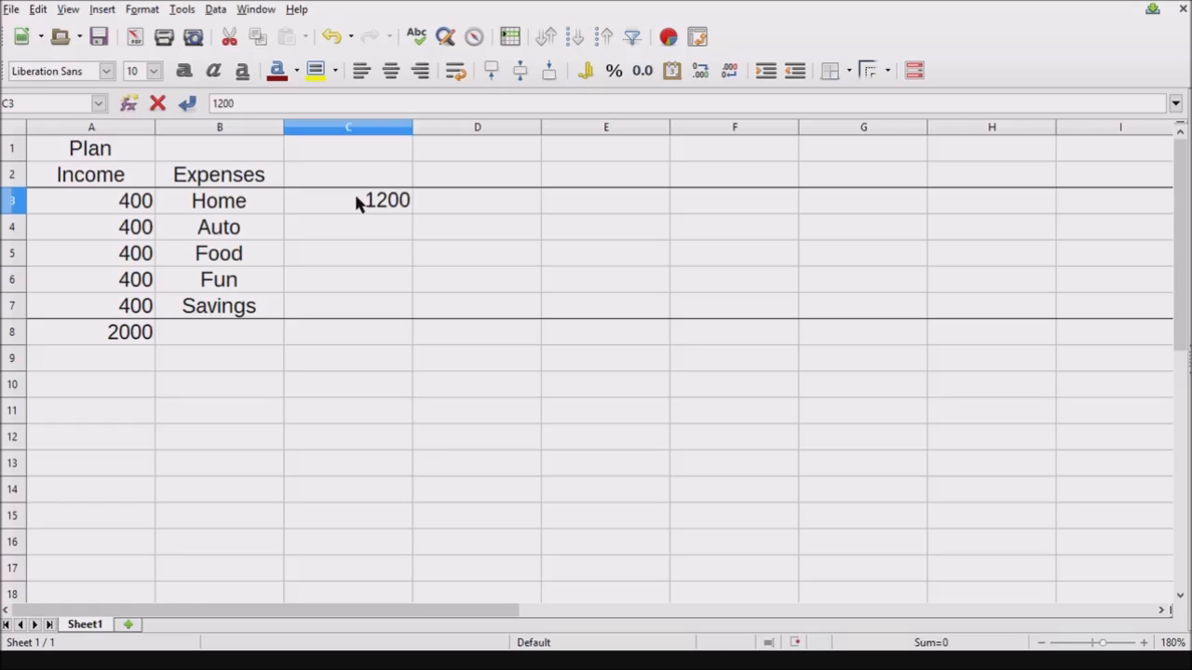
key(Return)
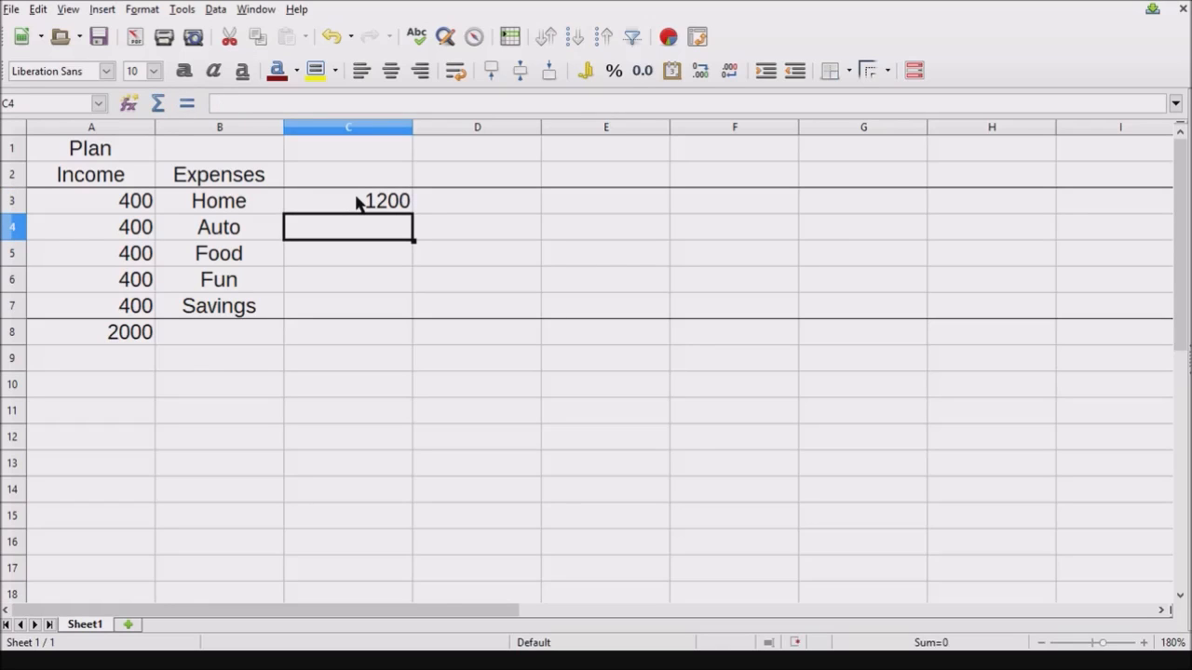
text(120)
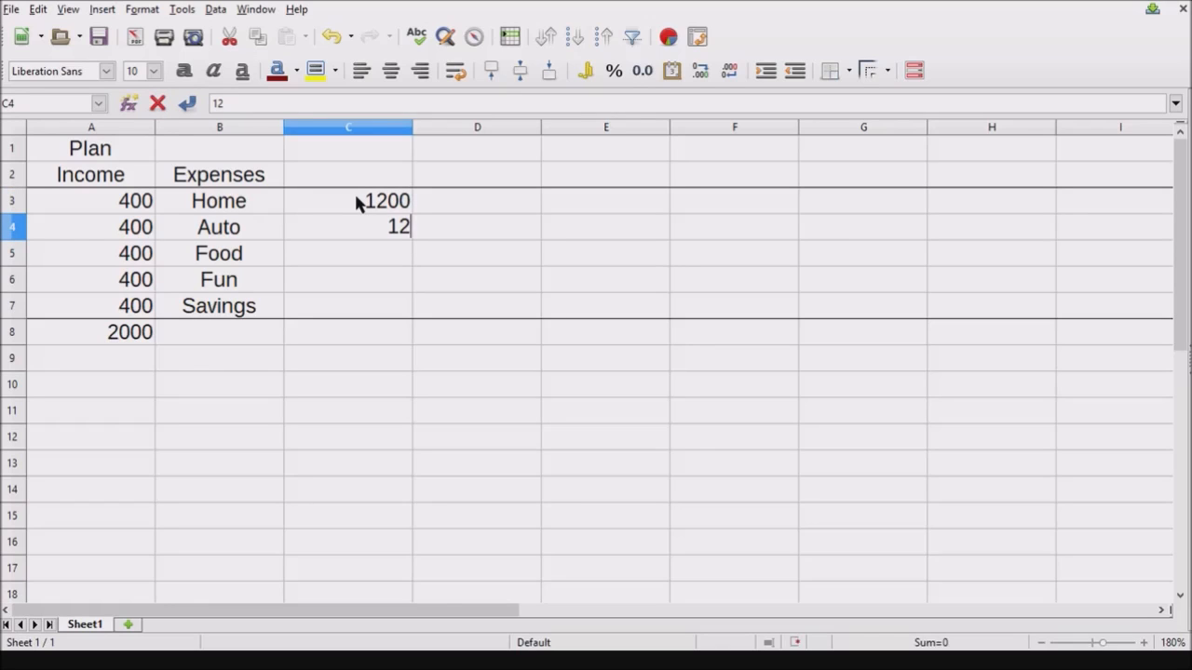
key(BackSpace)
key(BackSpace)
text(50)
key(Return)
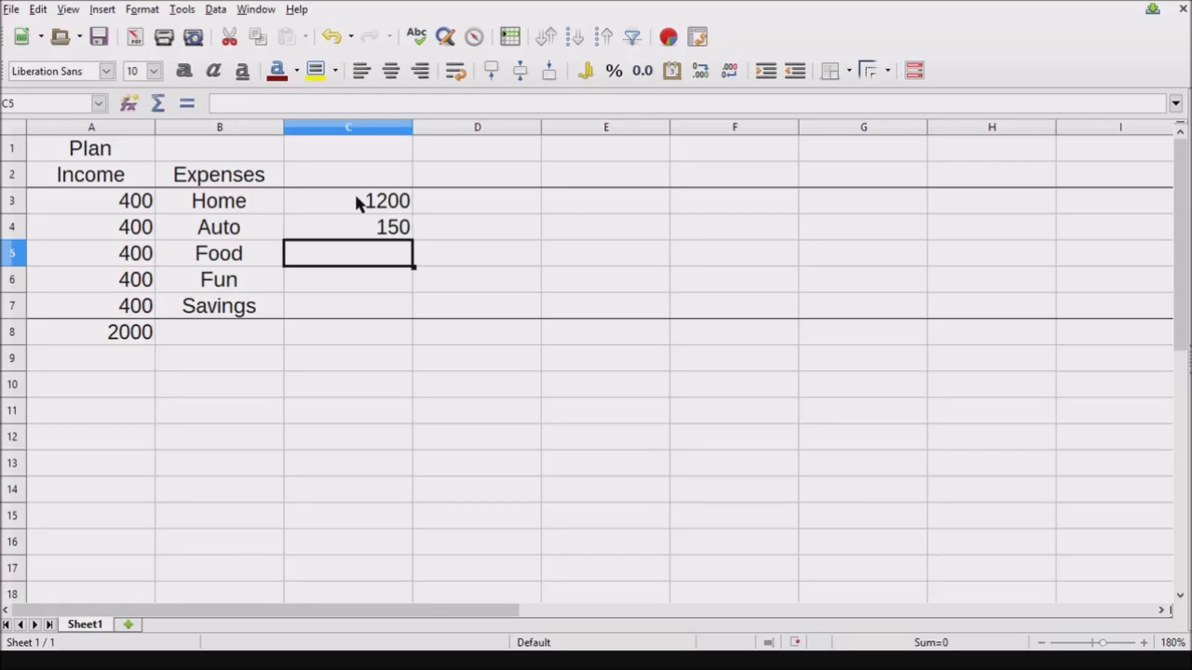
text(120)
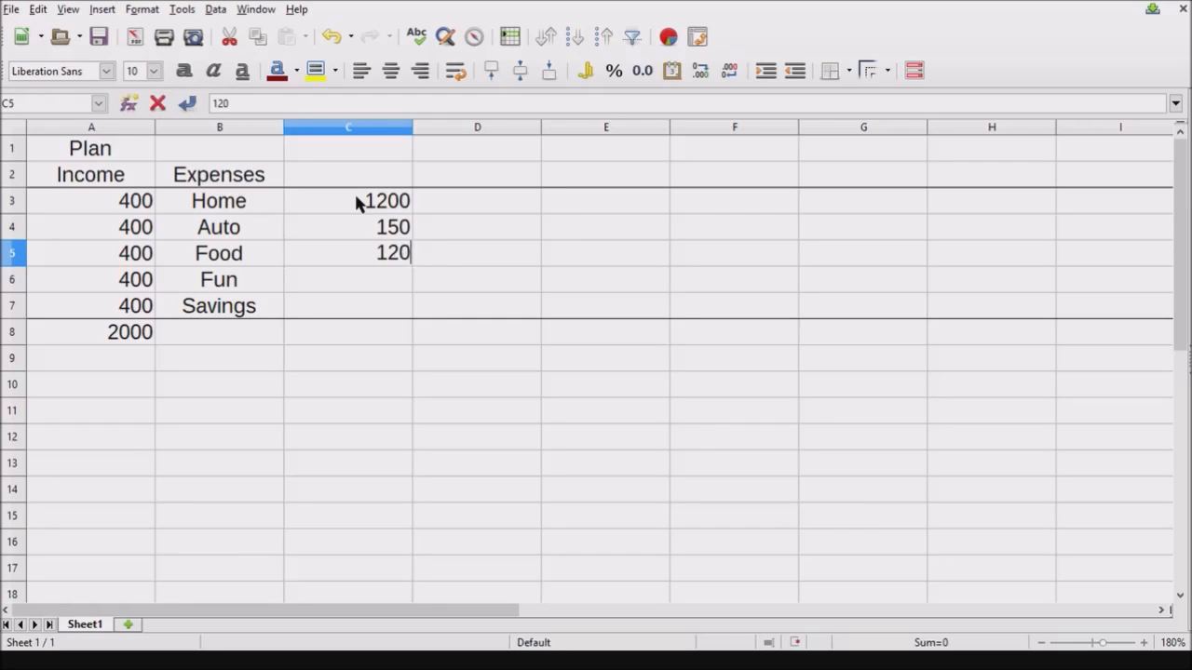
key(Return)
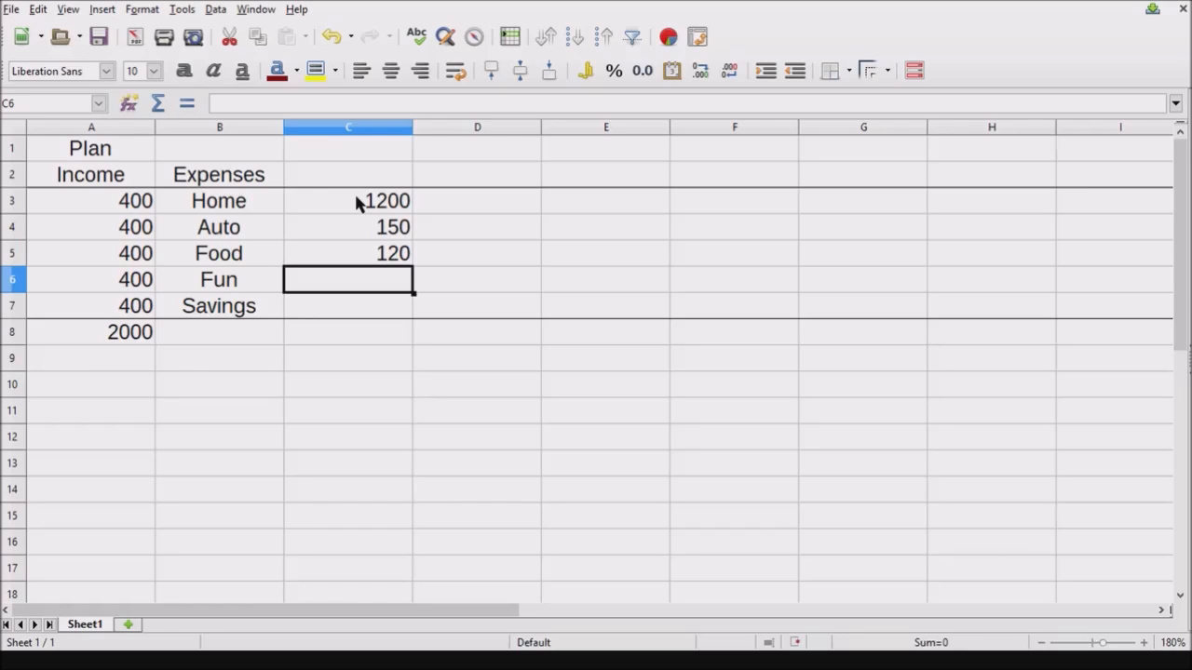
text(90)
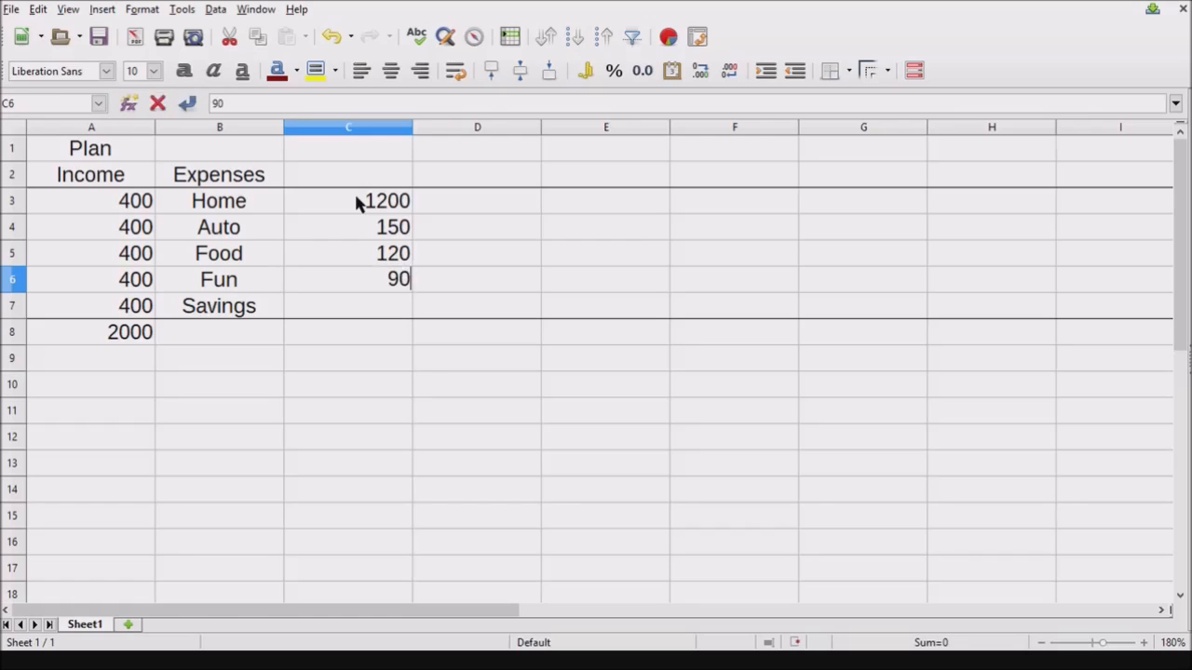
key(Return)
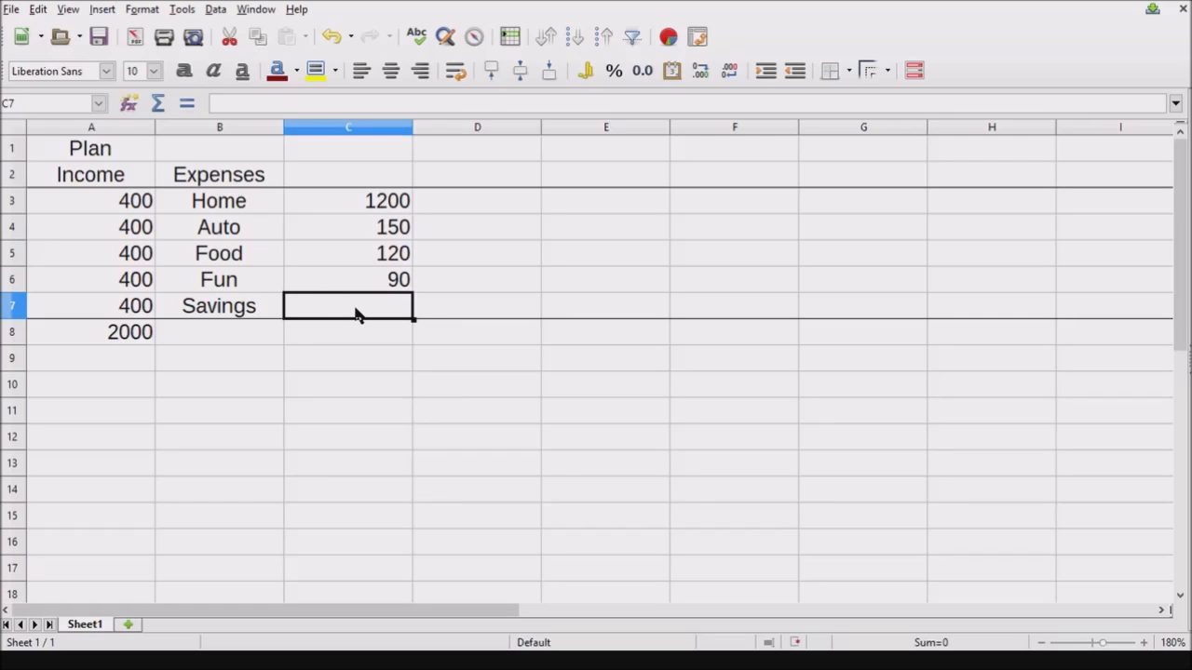
- Calculate Savings in cell C7 as 10 percent of the income total with the formula =A8*.1
text(=)
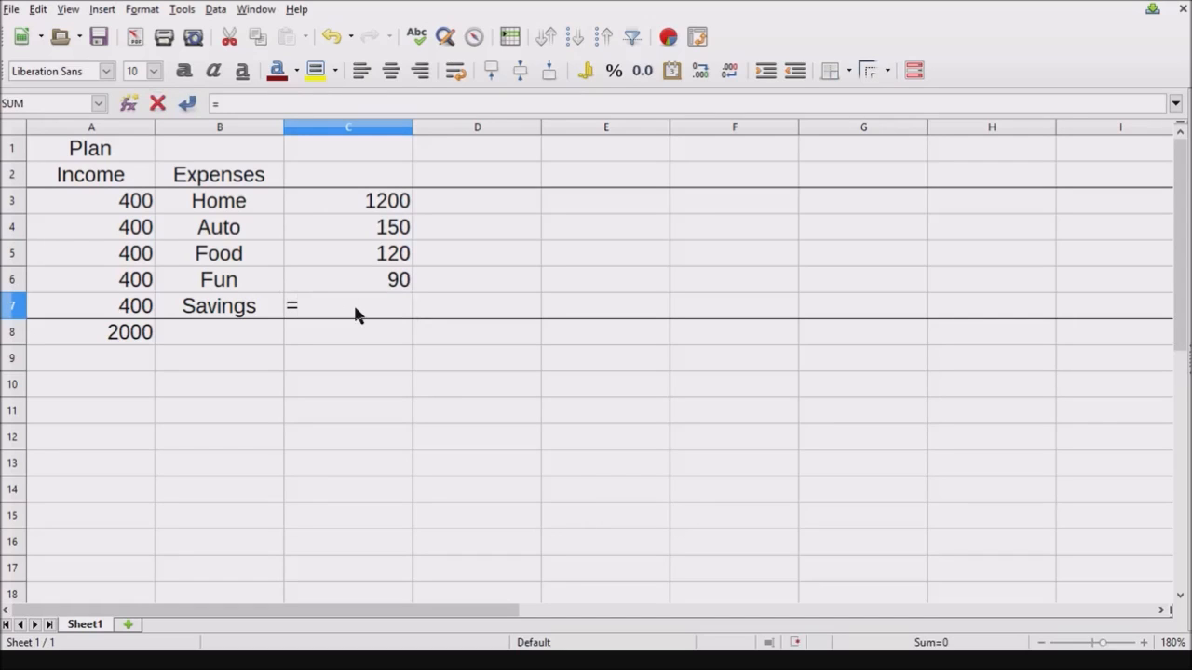
click(115, 335)
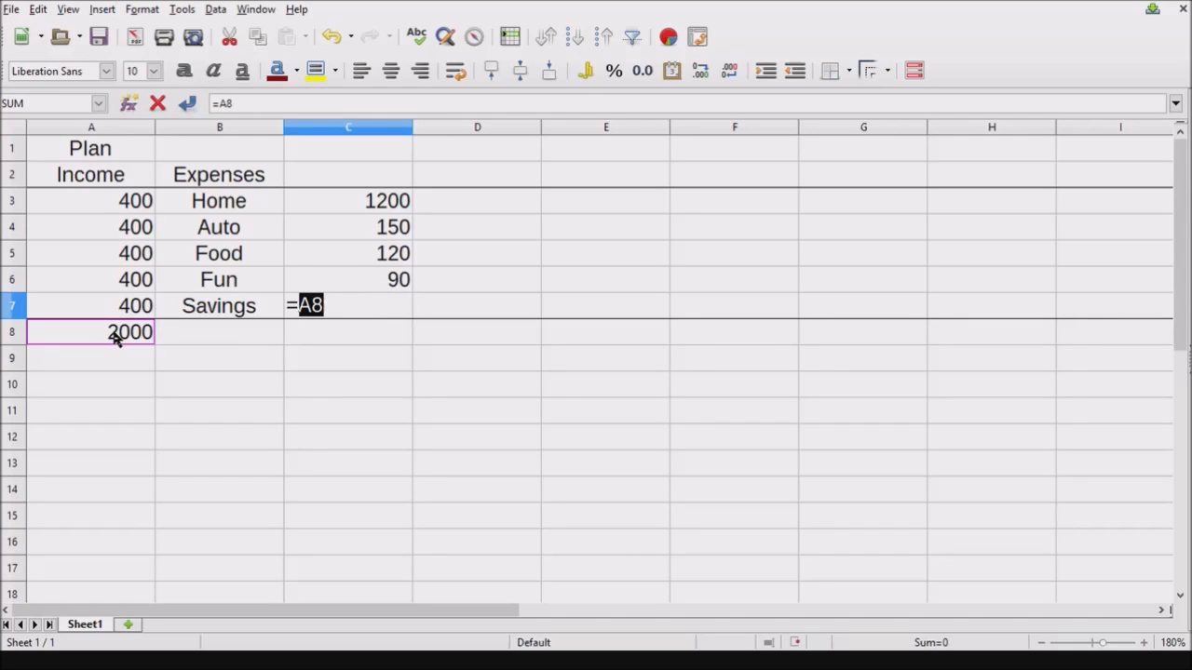
text(*.1)
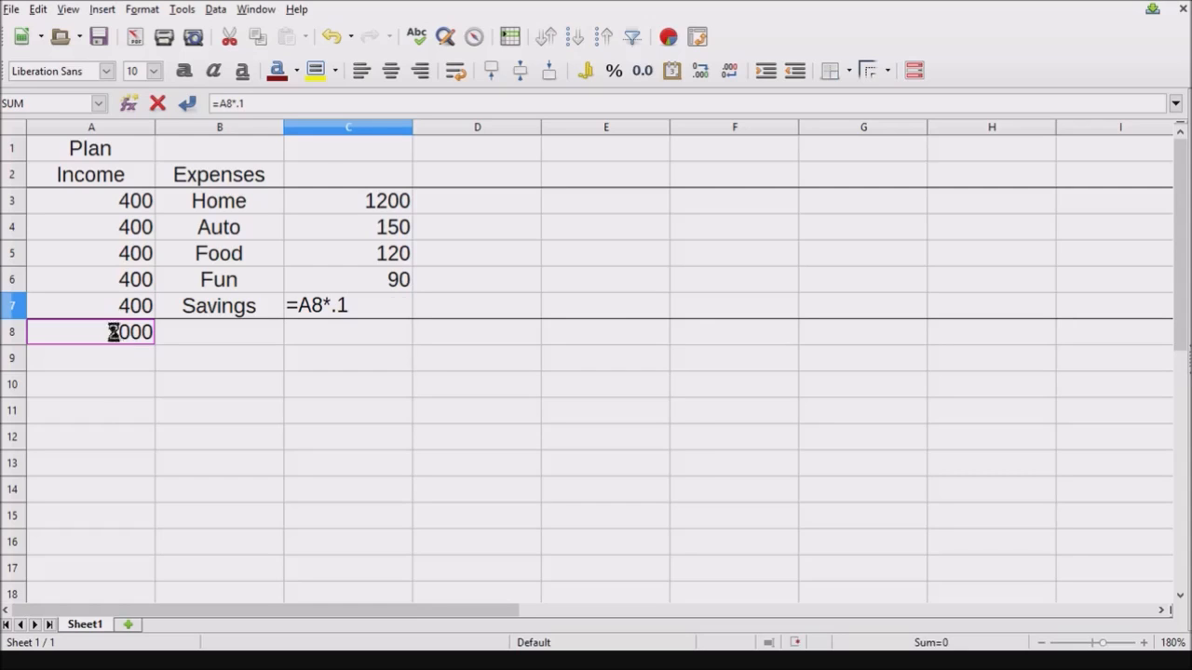
key(Return)
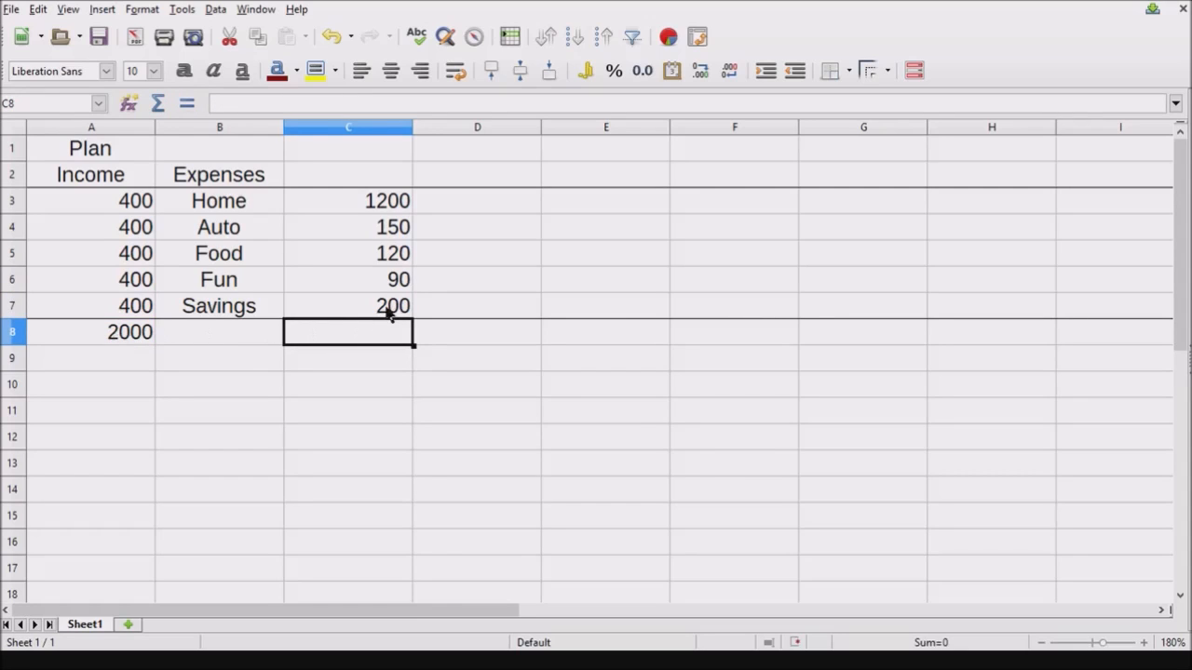
- Test the savings formula by setting income cell A3 to 100000, and restore the cell to 400
click(93, 201)
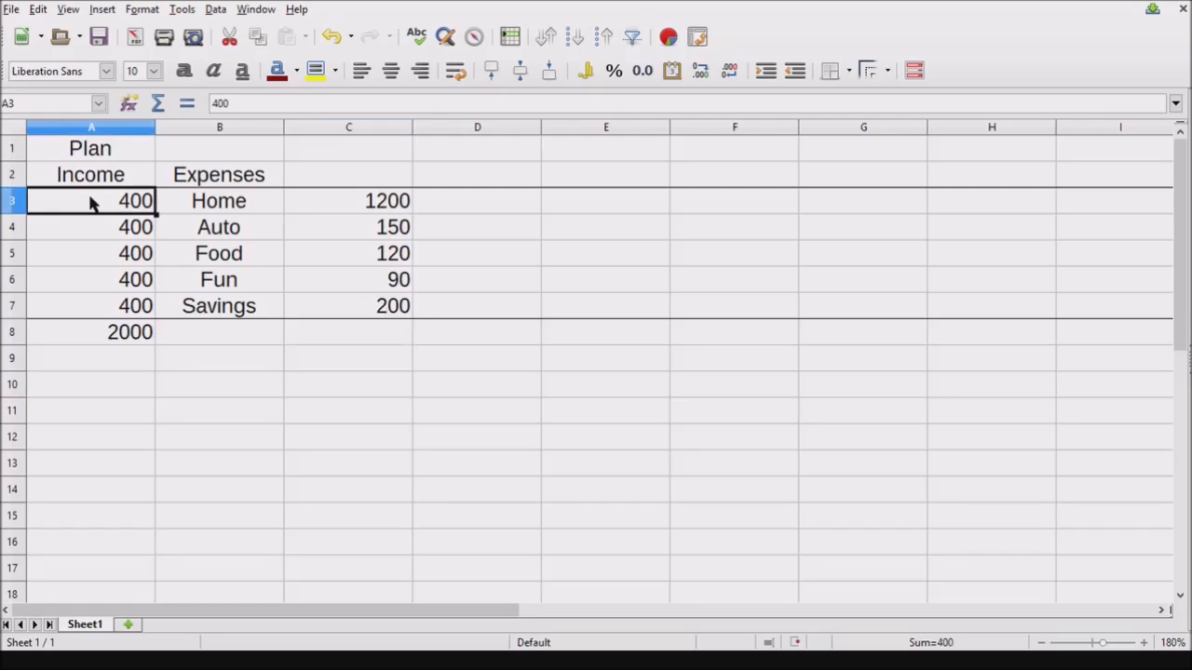
text(100000)
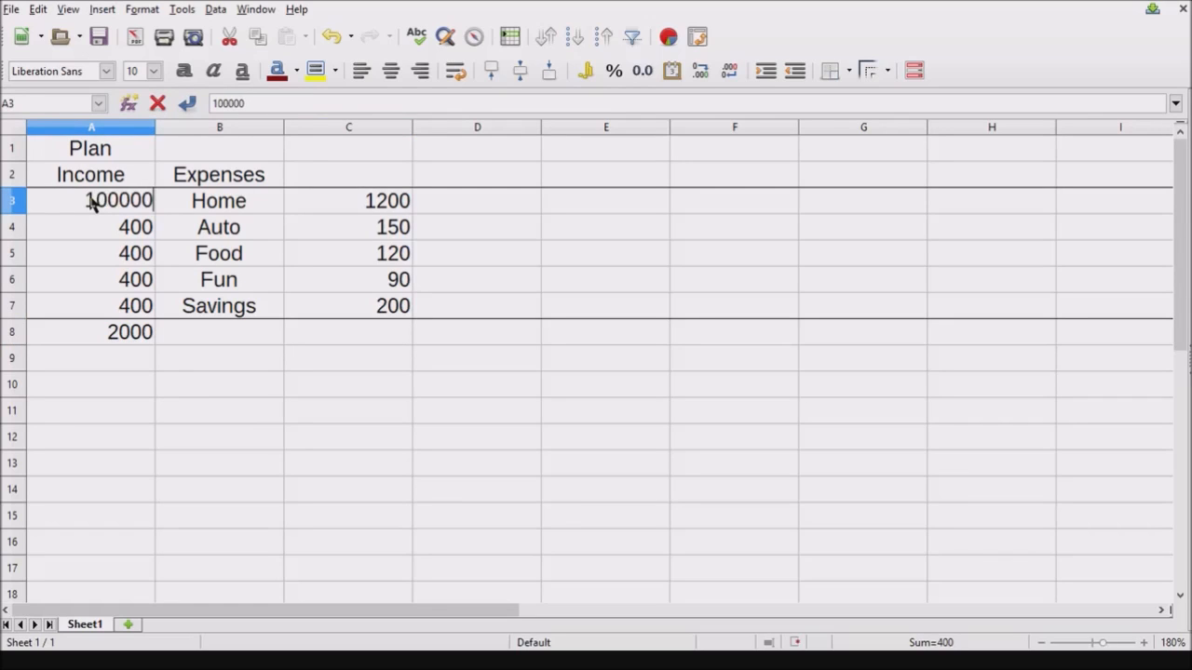
key(Return)
click(92, 202)
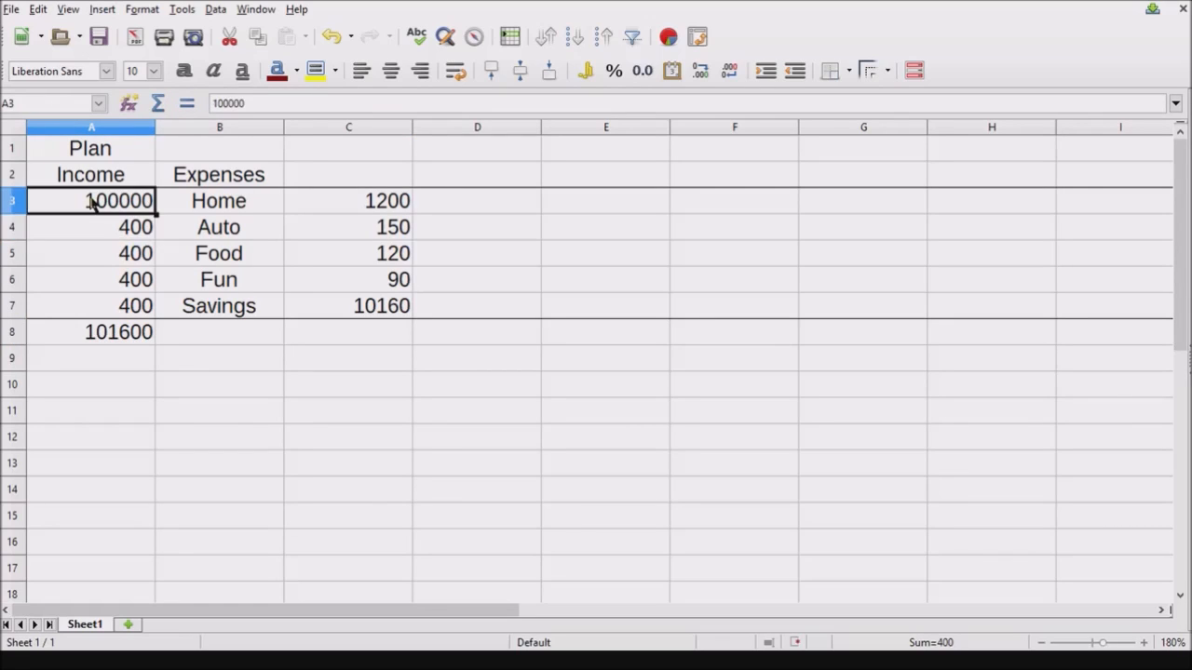
text(400)
key(Return)
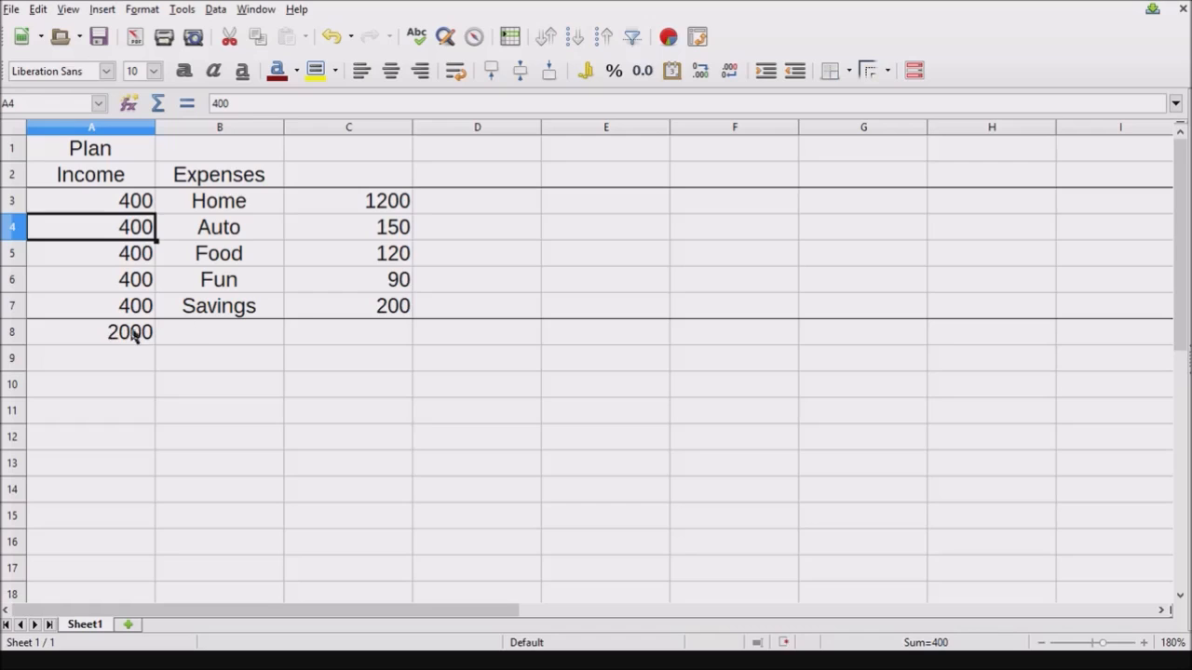
- Total the expense amounts in cell C8 with the formula =SUM(C3:C7)
click(359, 313)
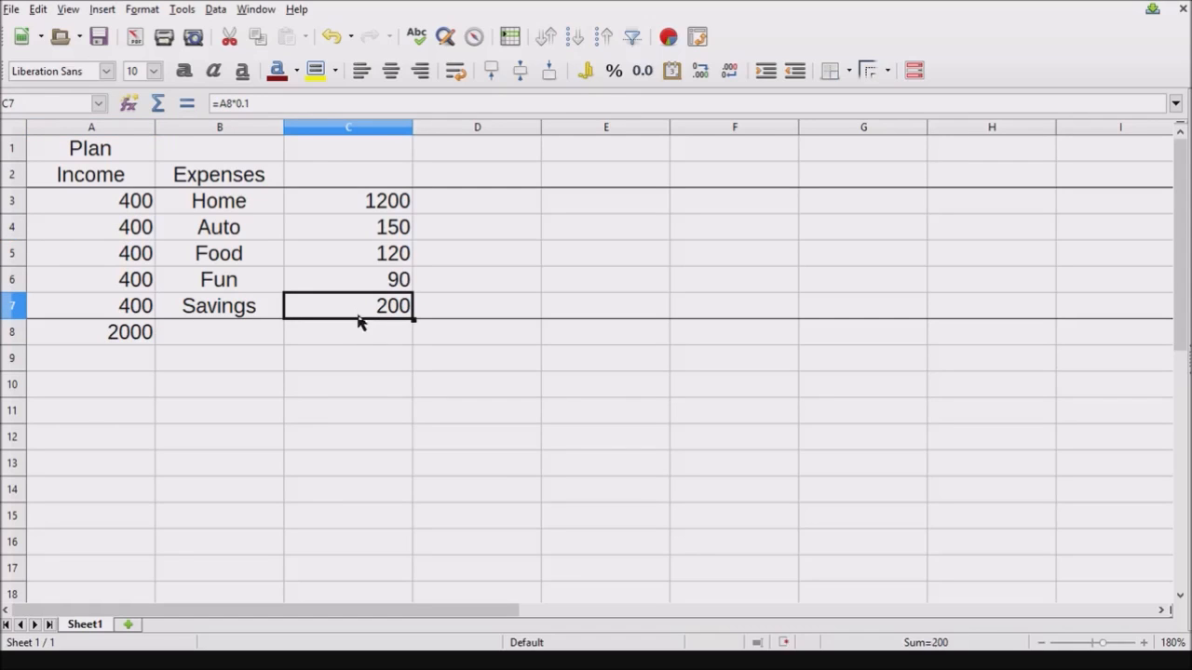
click(358, 335)
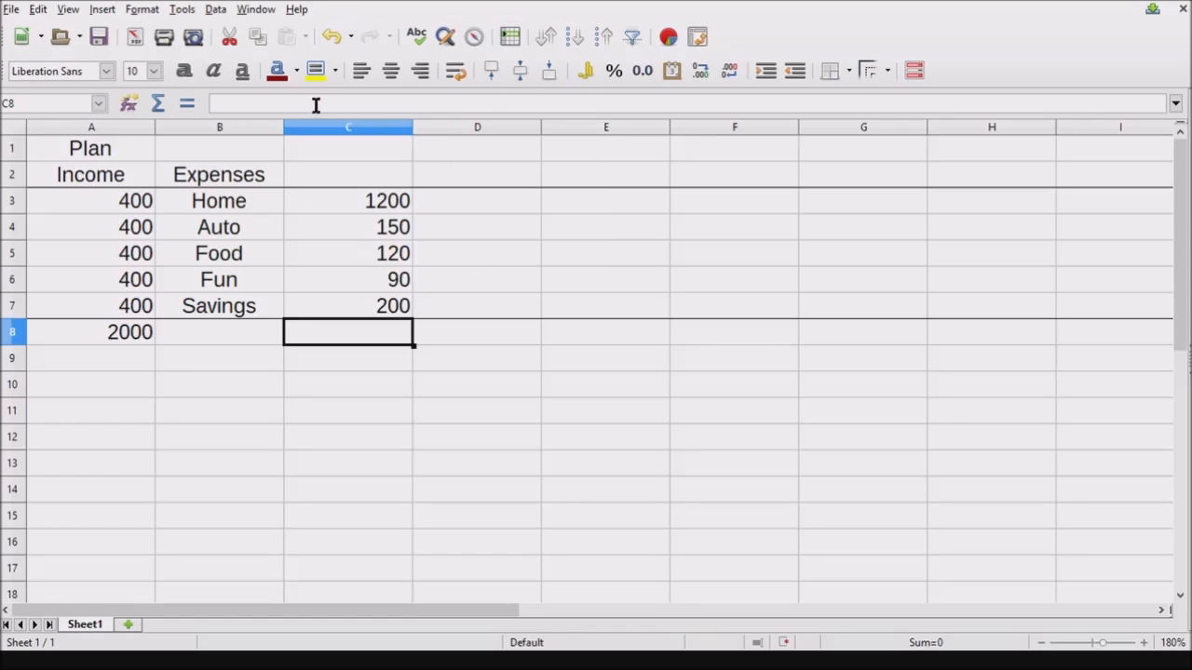
click(158, 105)
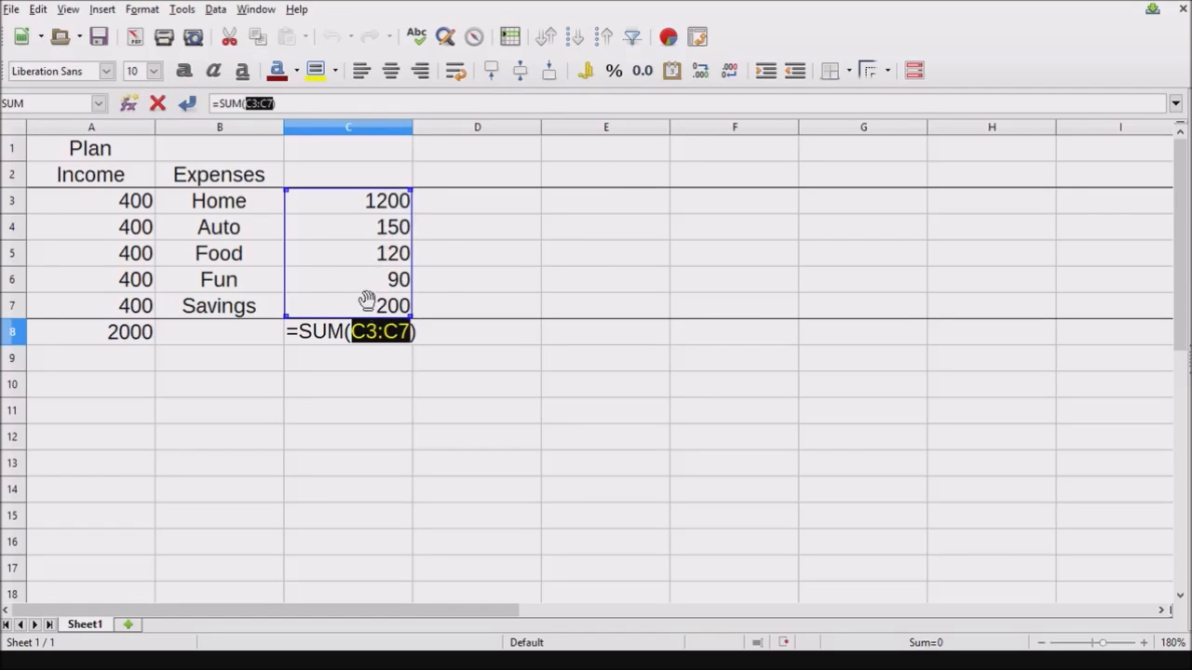
key(Return)
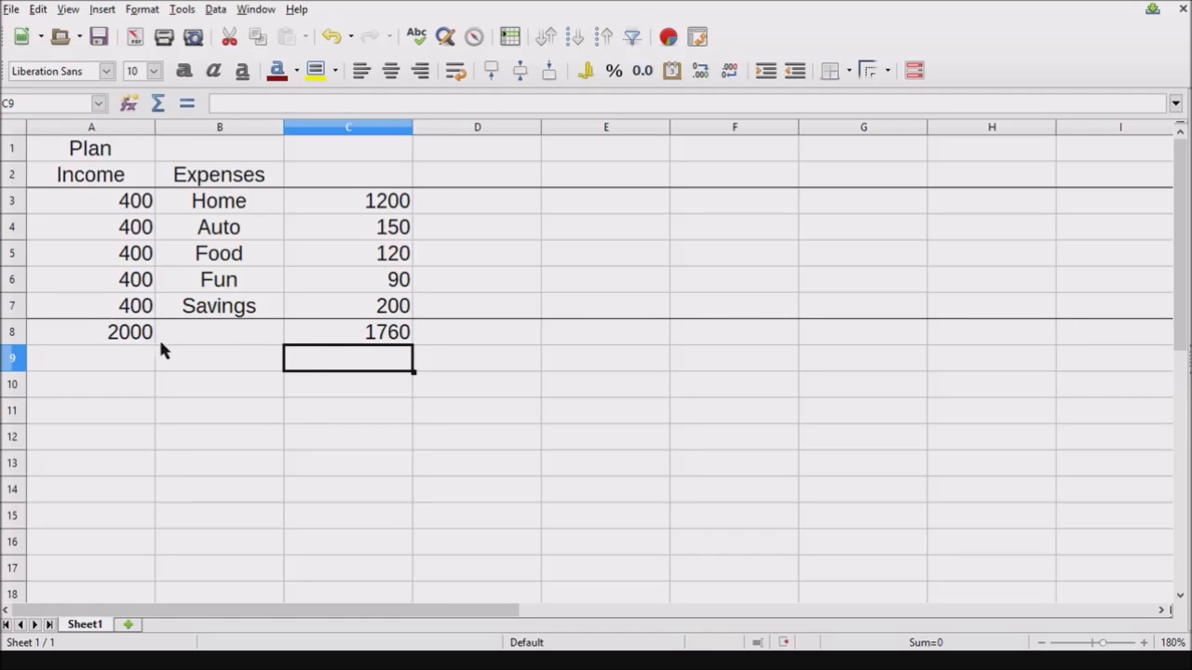
- Link cell C2 beside the Expenses heading to the income total with the formula =A8
click(351, 175)
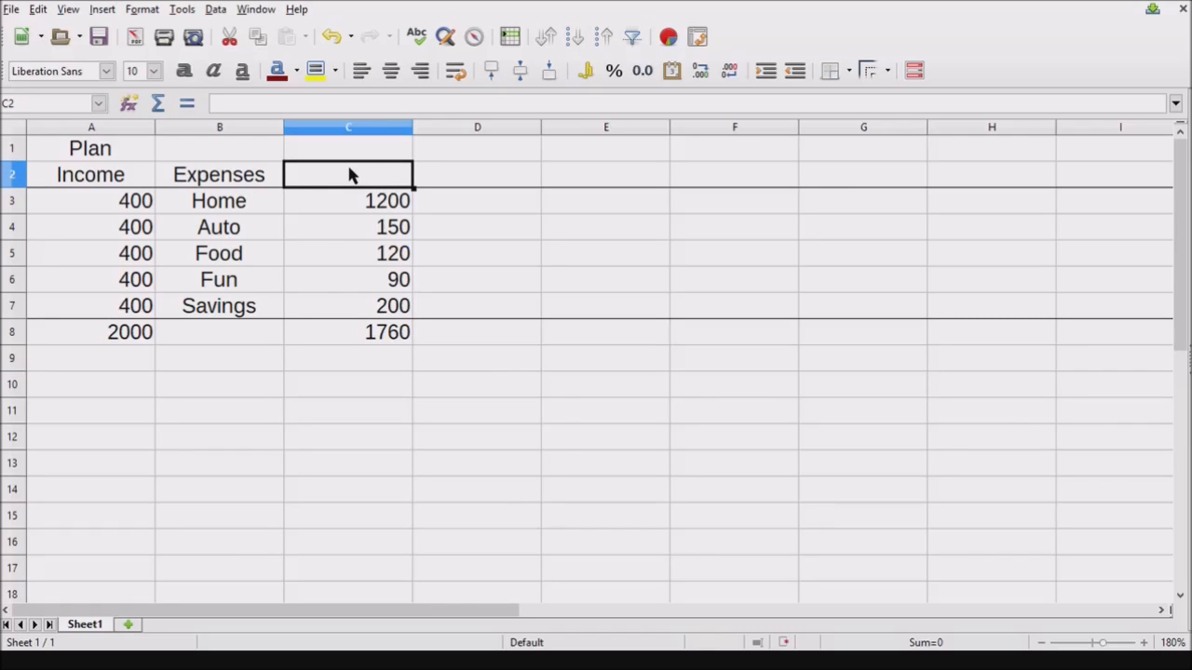
text(=)
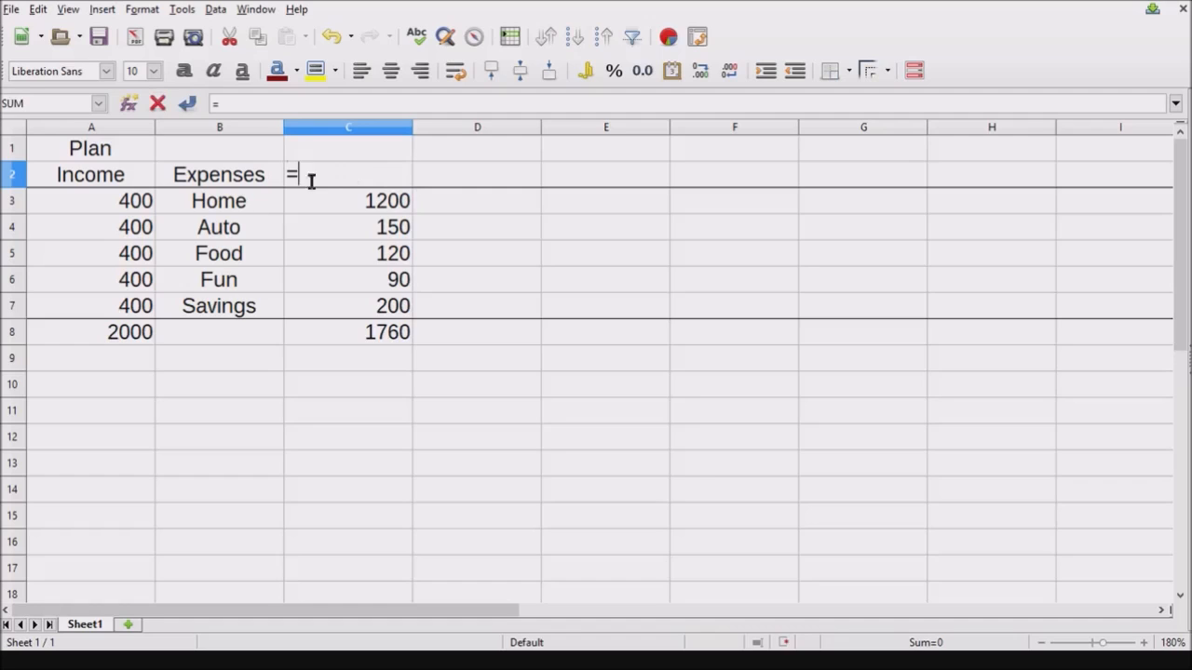
click(128, 335)
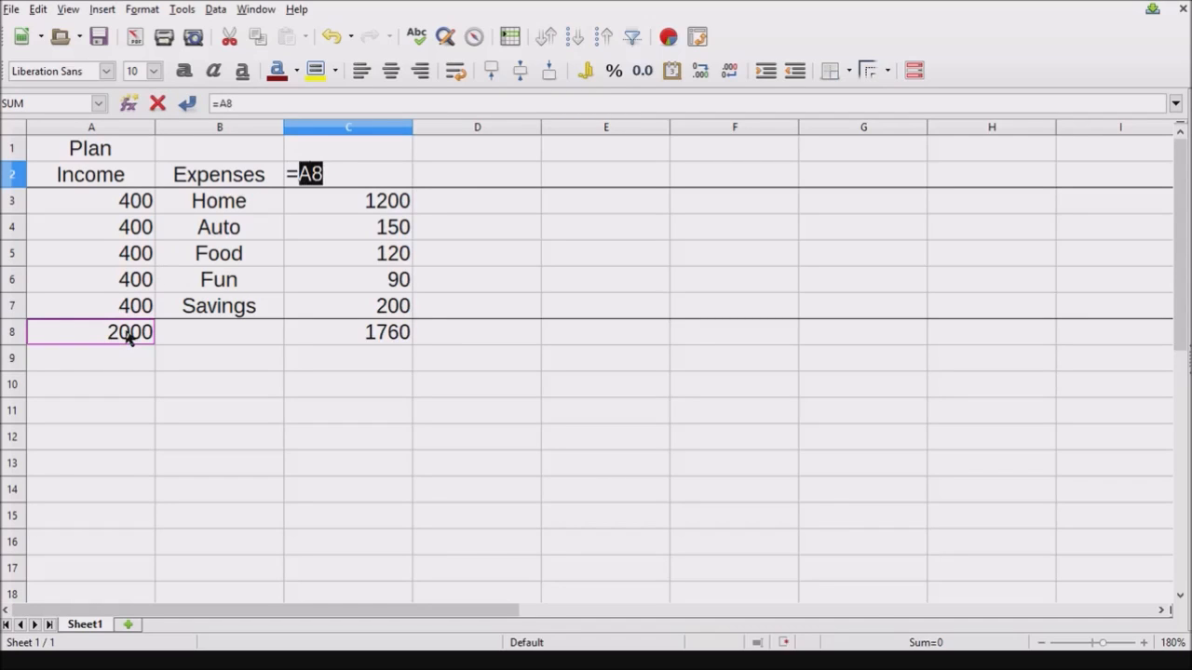
key(Return)
click(130, 207)
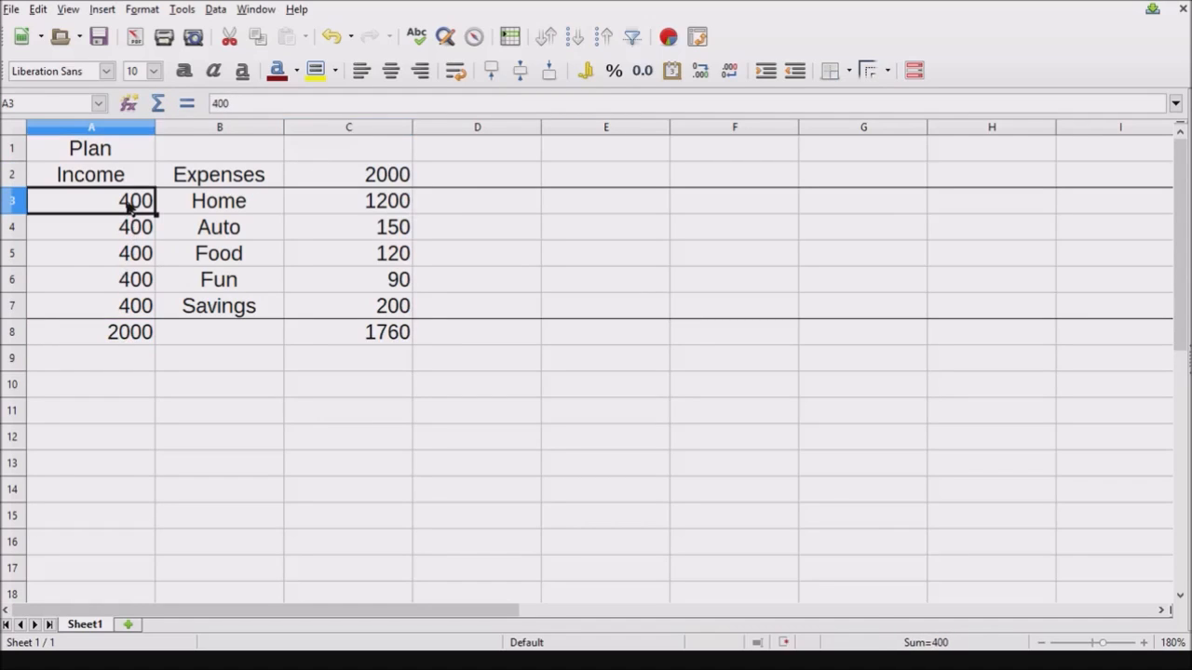
- Shade the income total in cell A8 and the linked total in cell C2 with a grey background
click(111, 341)
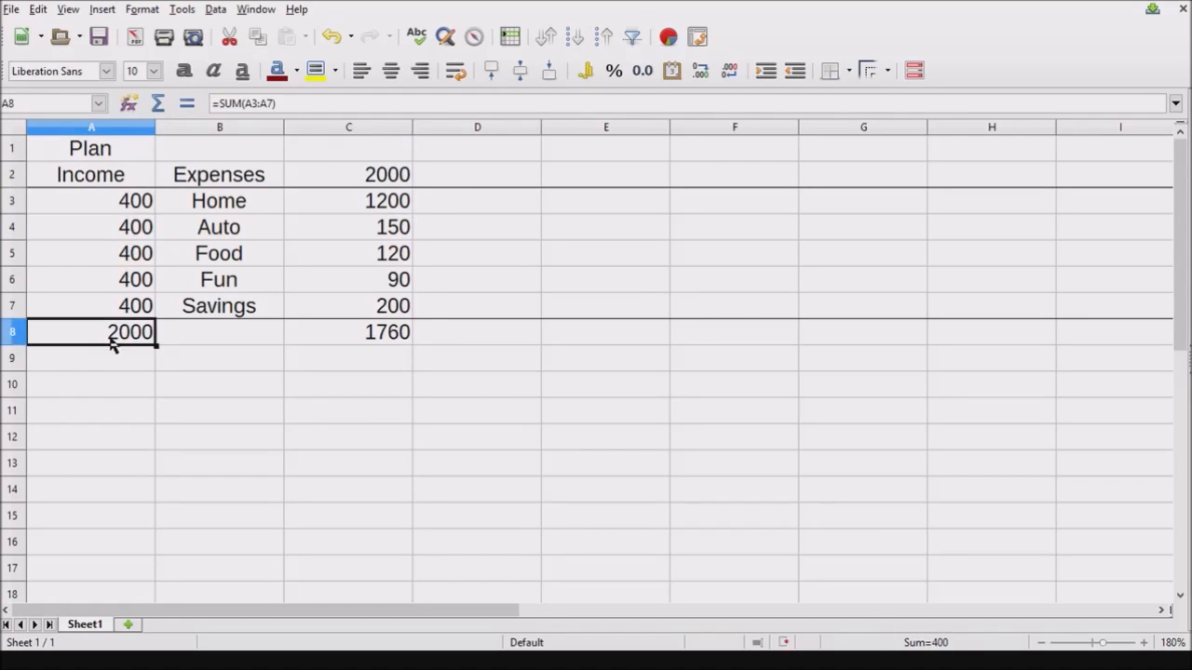
ctrl+click(388, 176)
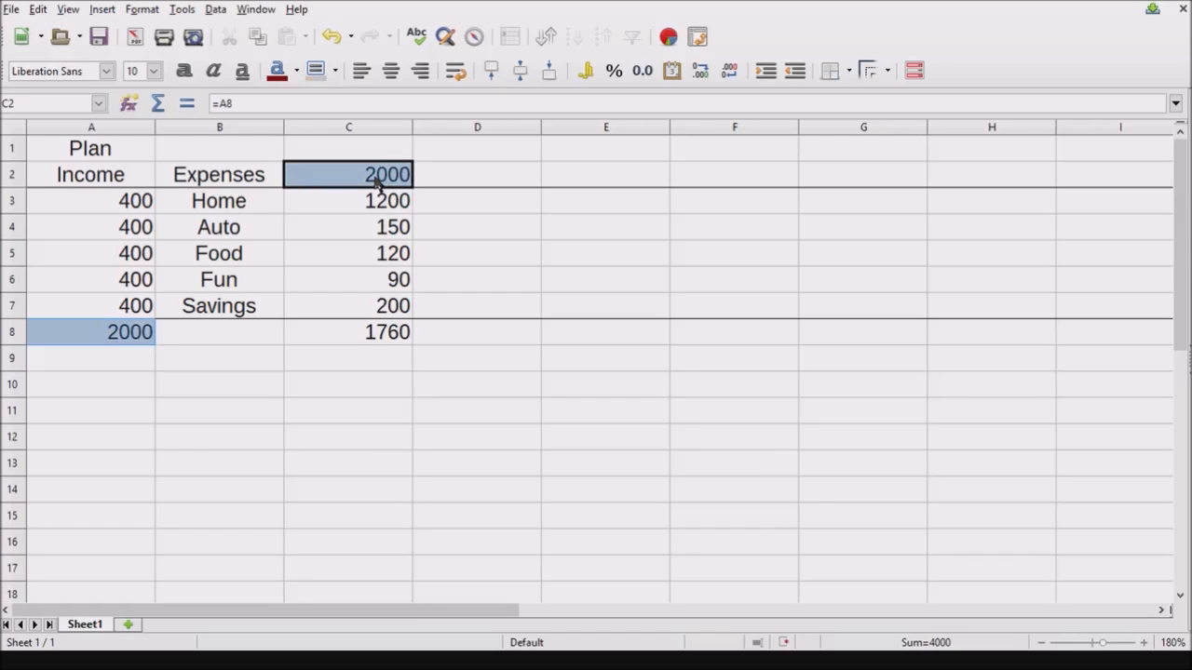
click(237, 375)
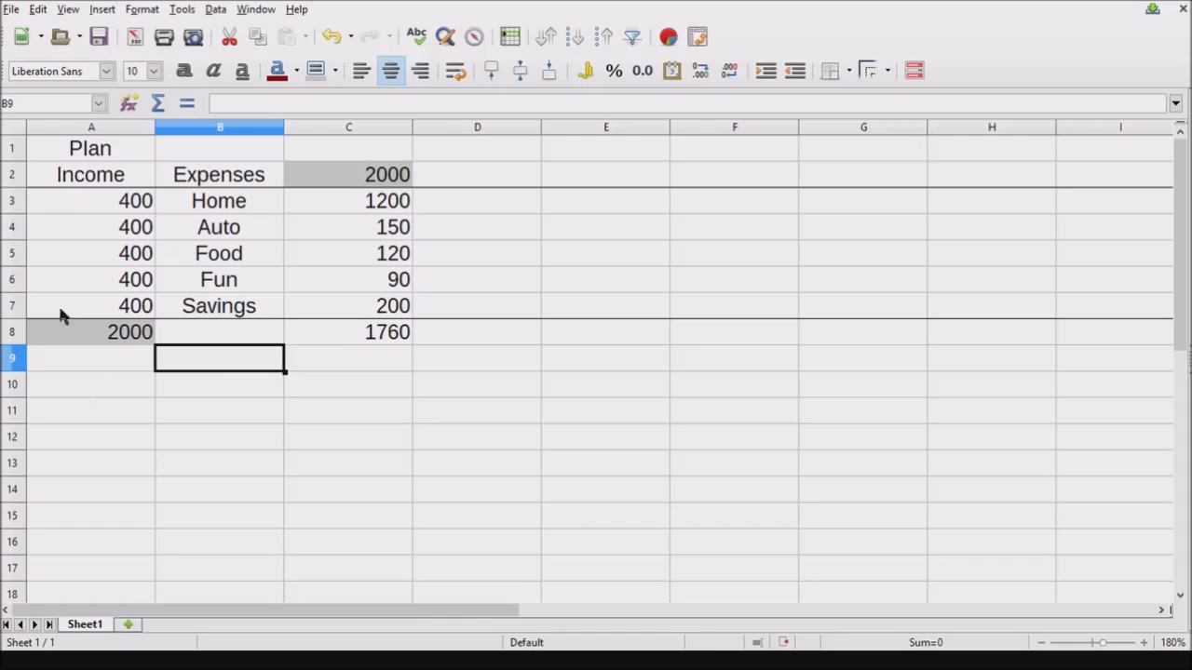
- Try extending the expense total in cell C8 to include C2, using the formula =SUM(C2:C7)
click(333, 336)
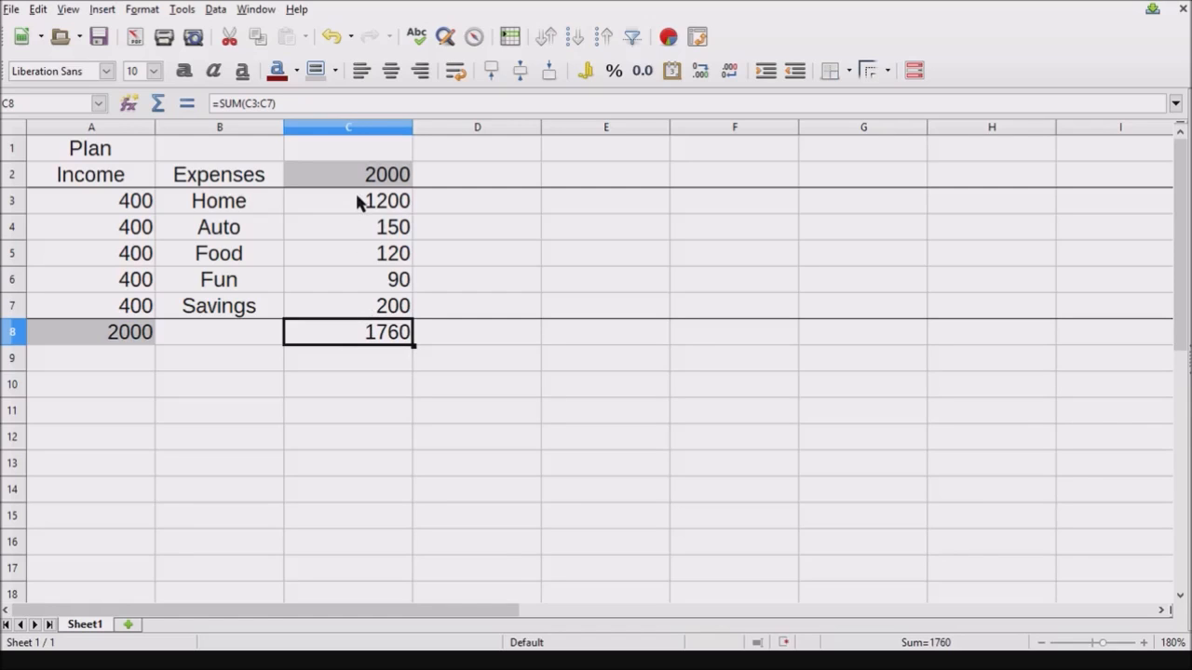
click(158, 104)
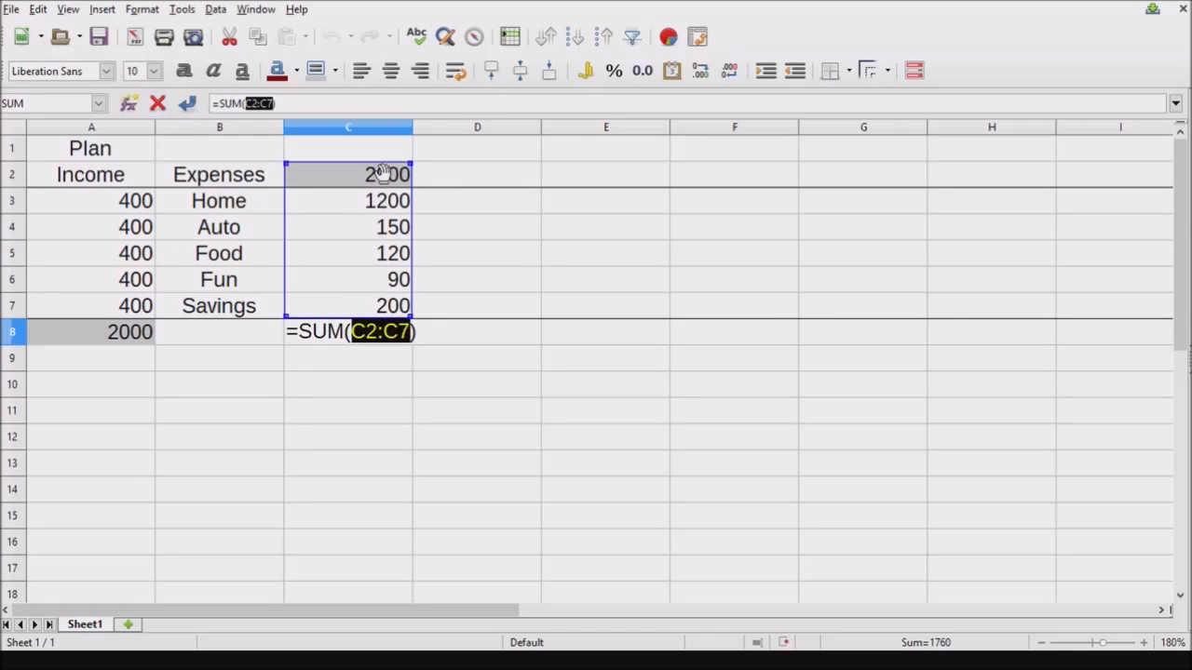
key(Return)
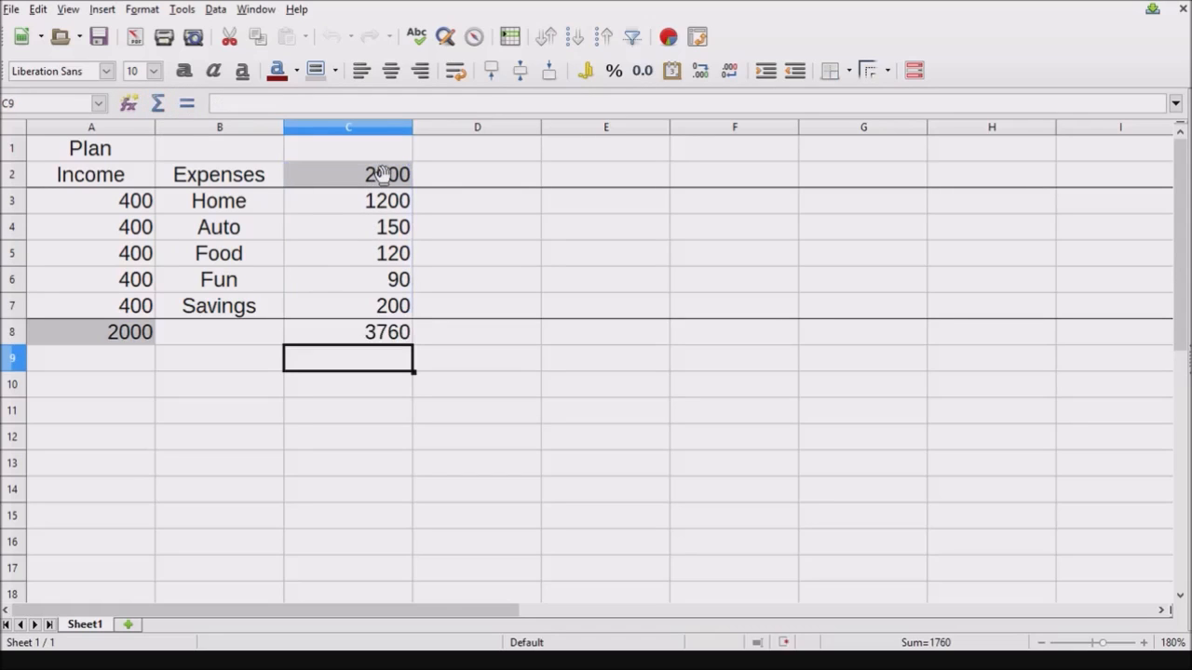
- Change the formula in cell C8 to subtract the expenses from the income total, =C2-SUM(C3:C7)
click(379, 339)
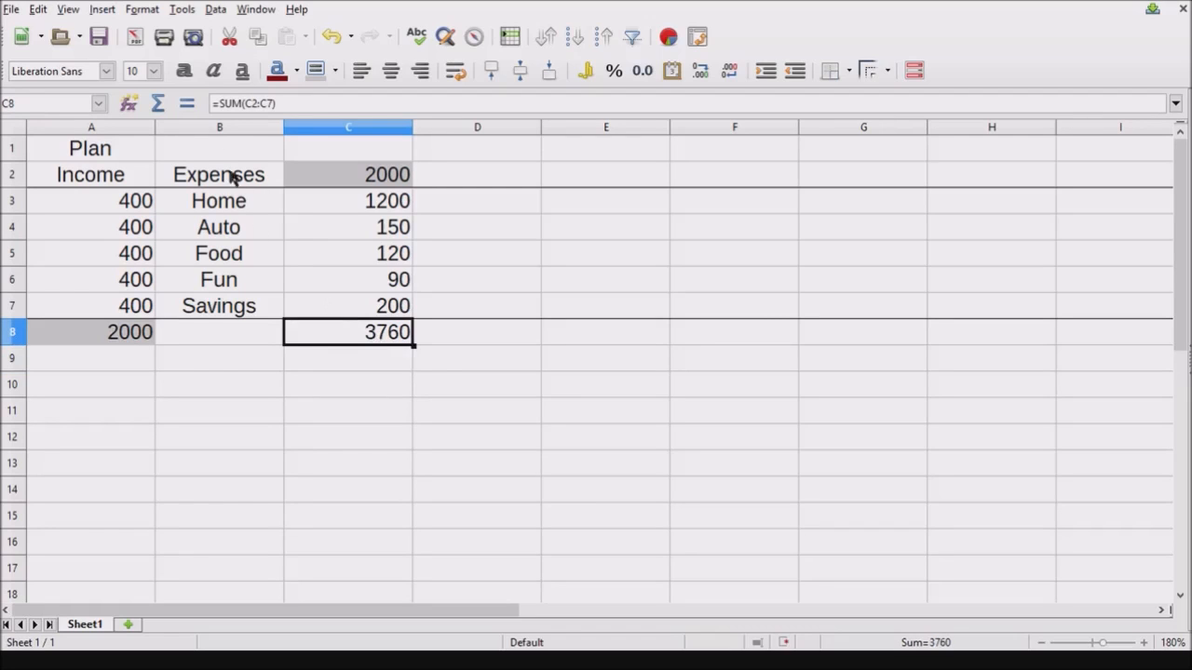
click(158, 103)
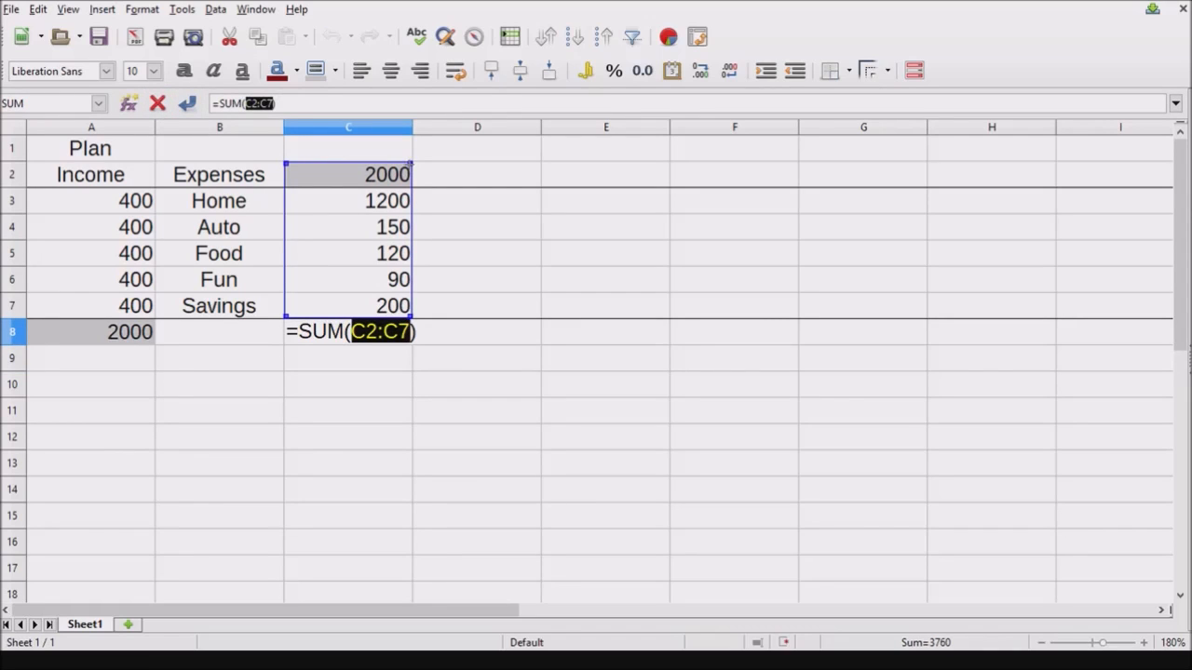
drag(410, 165, 411, 196)
key(ctrl+s)
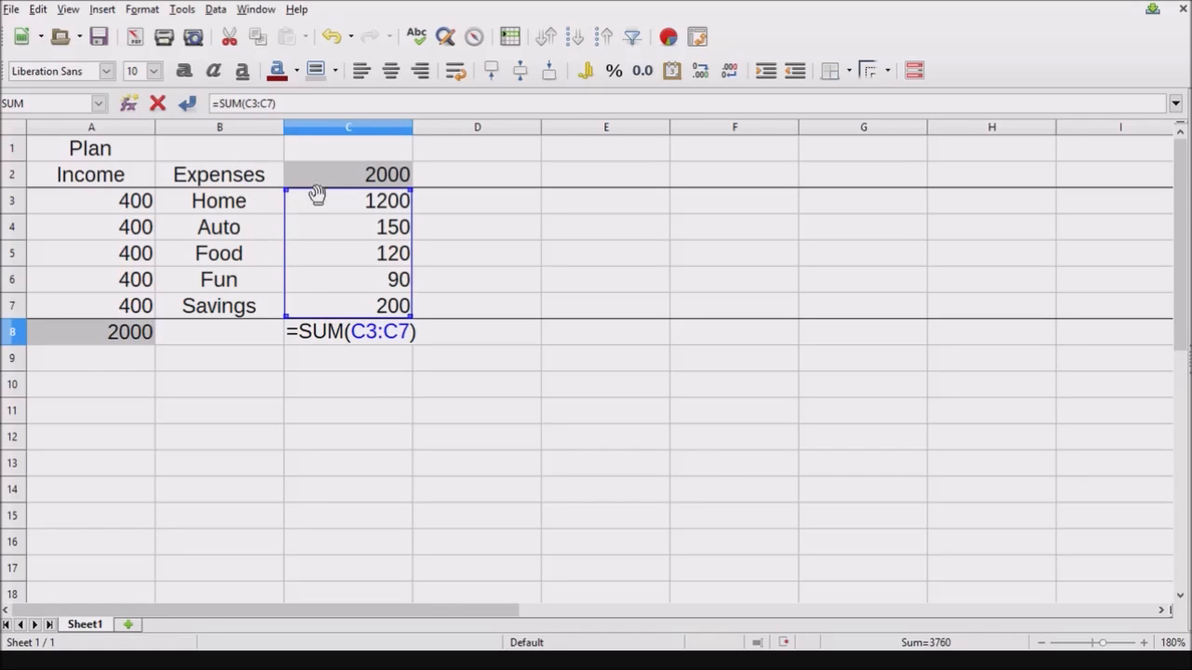
click(349, 178)
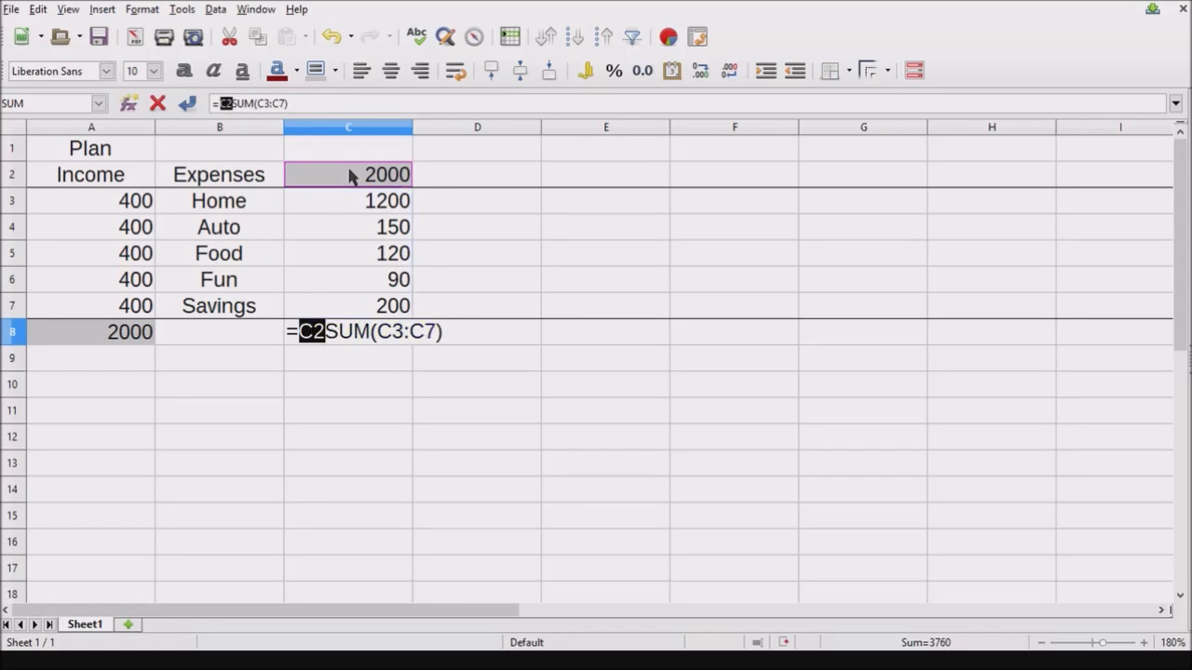
text(-)
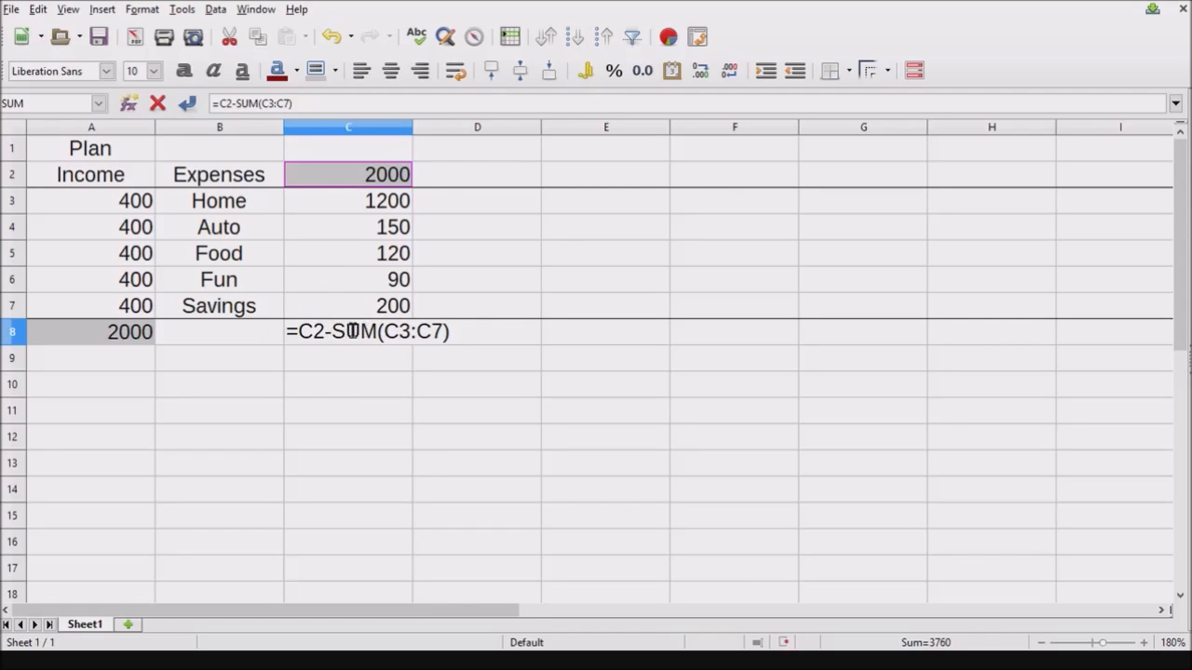
key(Return)
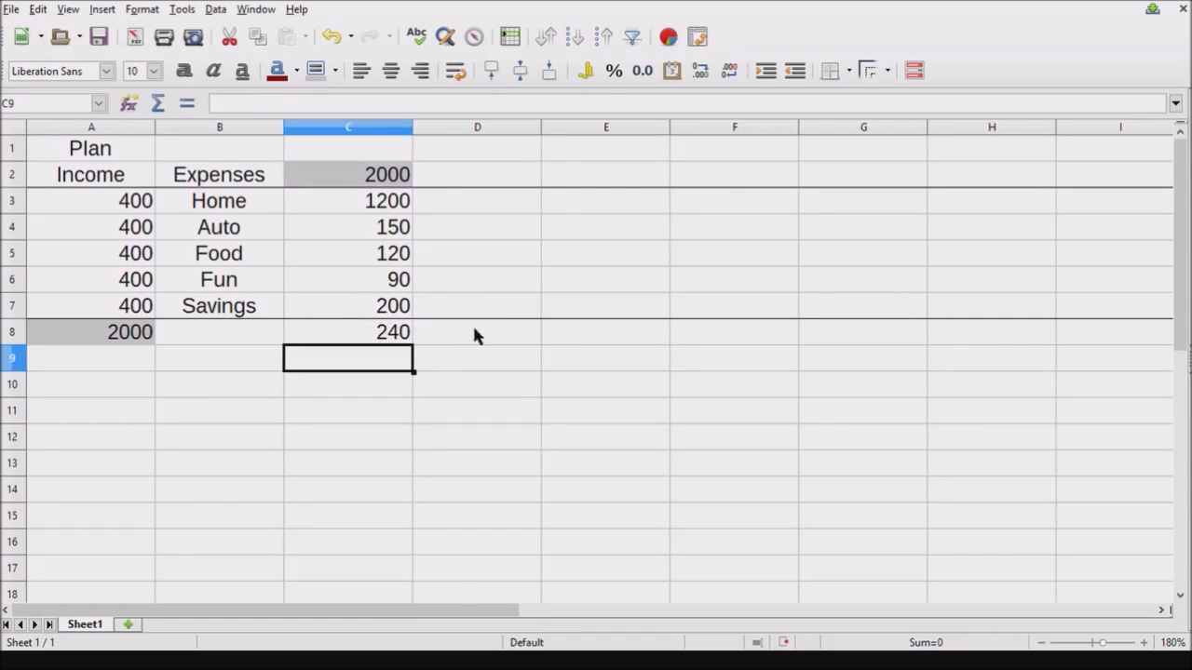
- Remove the C2 subtraction from cell C8 so its formula is again =SUM(C3:C7)
click(377, 340)
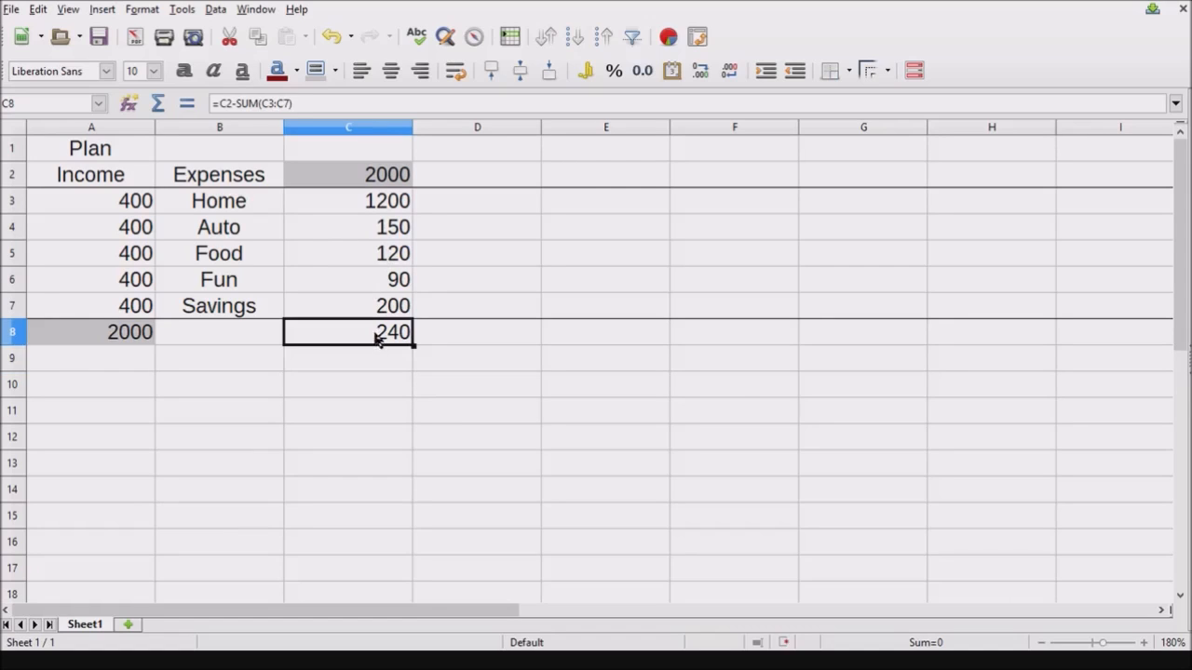
click(236, 102)
key(BackSpace)
key(BackSpace)
key(BackSpace)
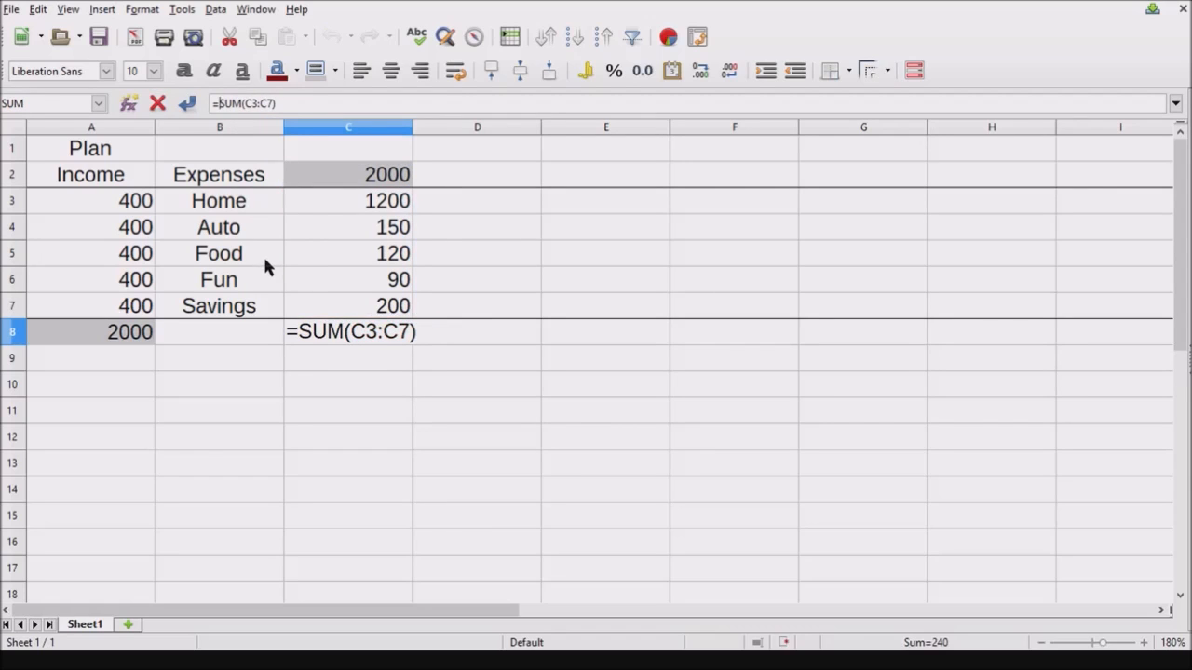
key(Return)
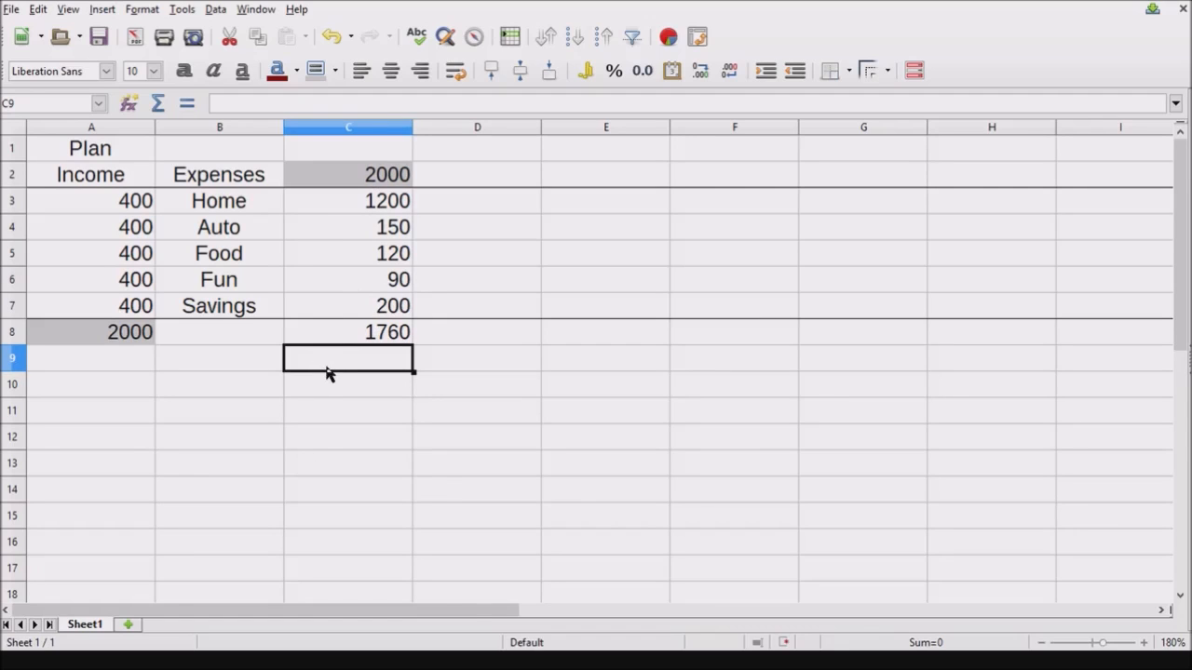
- Calculate the difference between total expenses and income in cell C9 with the formula =C8-C2
text(=)
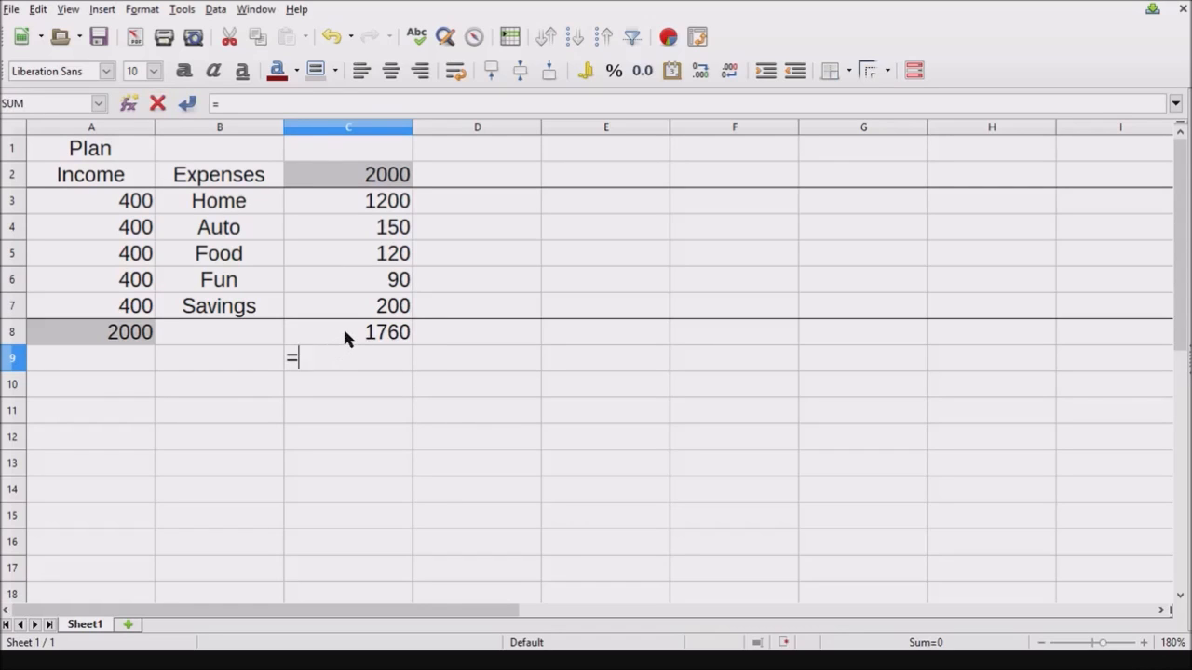
click(343, 328)
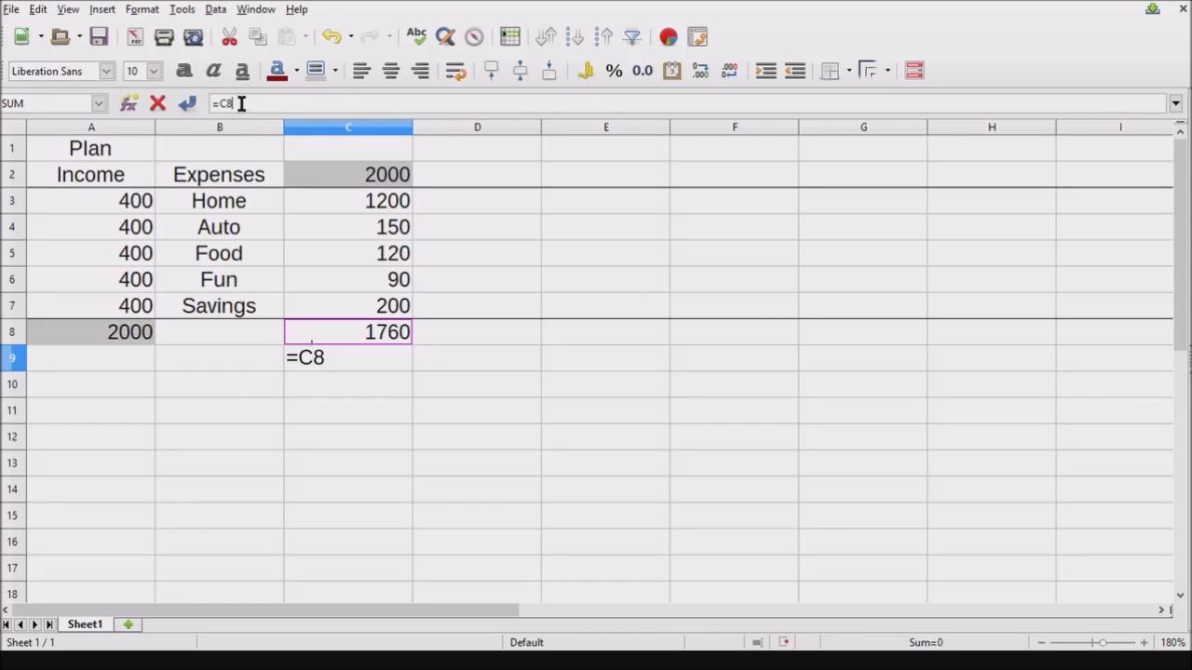
text(-)
click(336, 182)
key(Return)
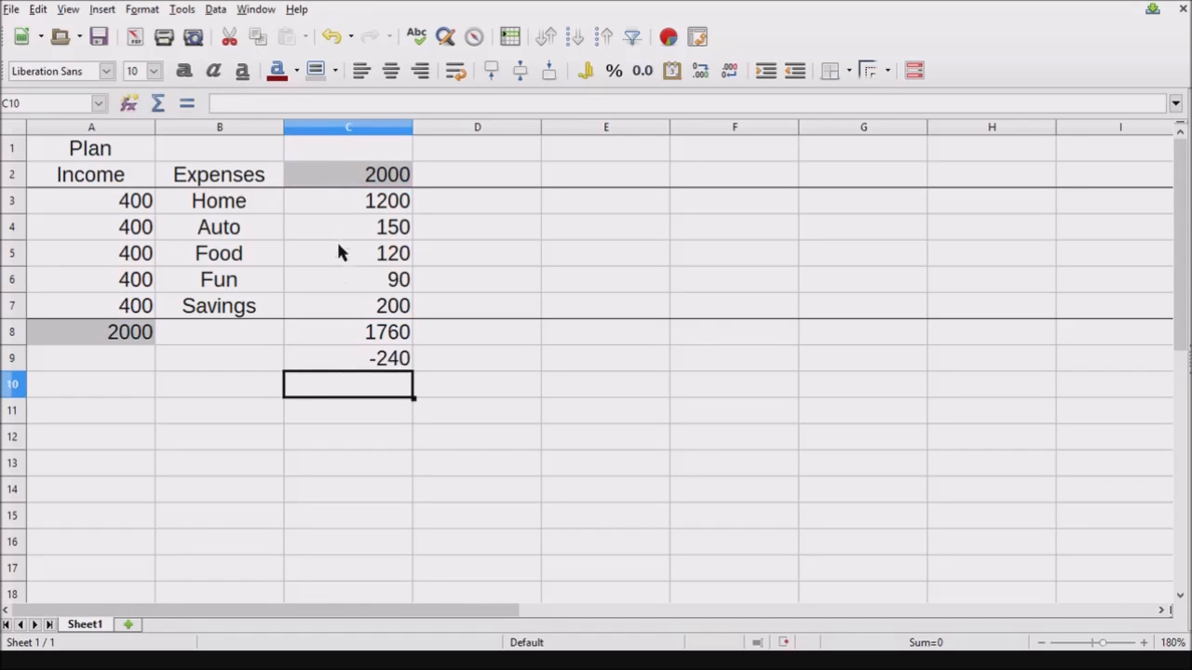
- Set the formula in cell C9 to =C2-C8, subtracting the expense total from the income
click(347, 359)
click(250, 102)
drag(249, 102, 218, 102)
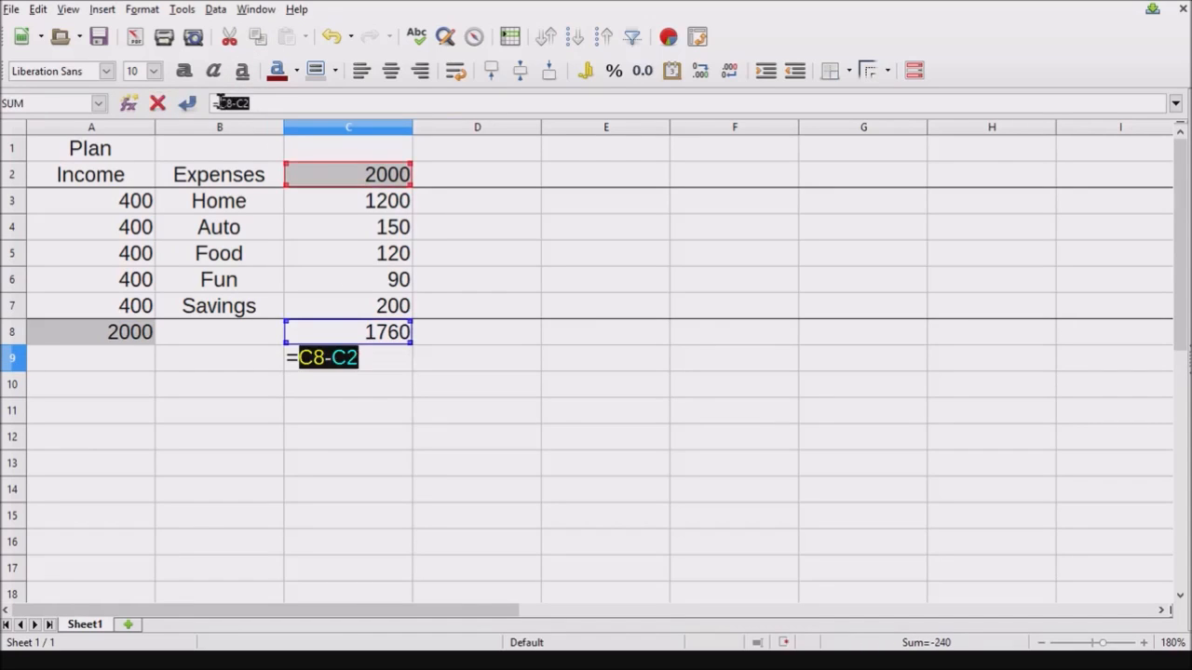
text(c)
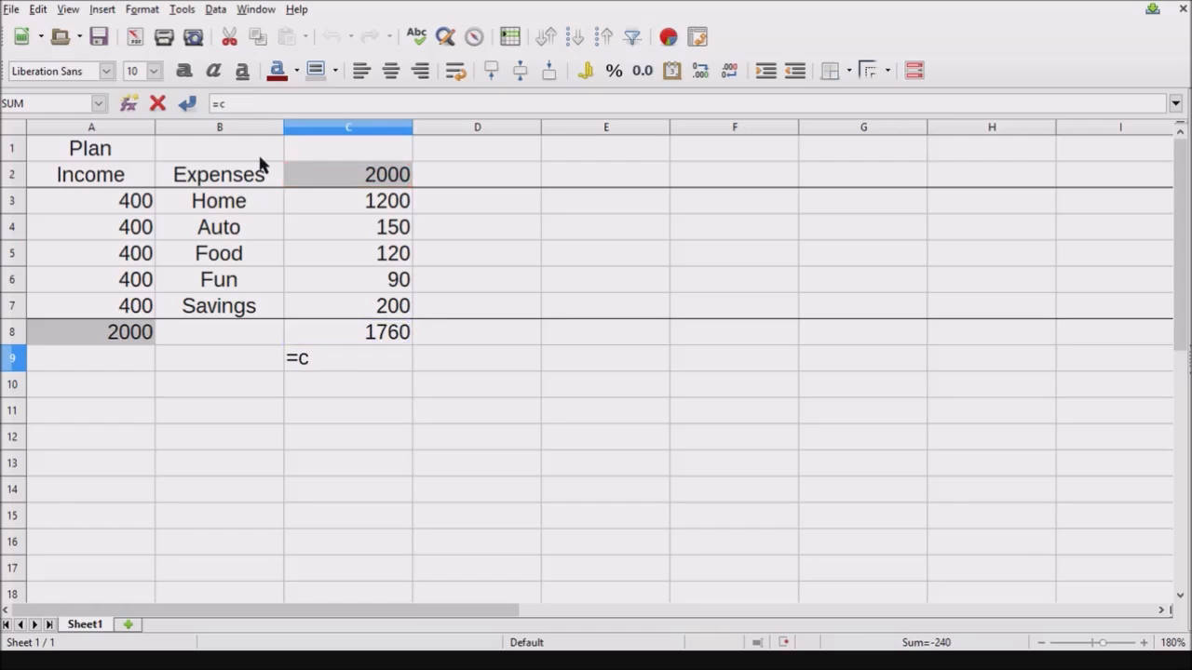
text(2-c8)
key(Return)
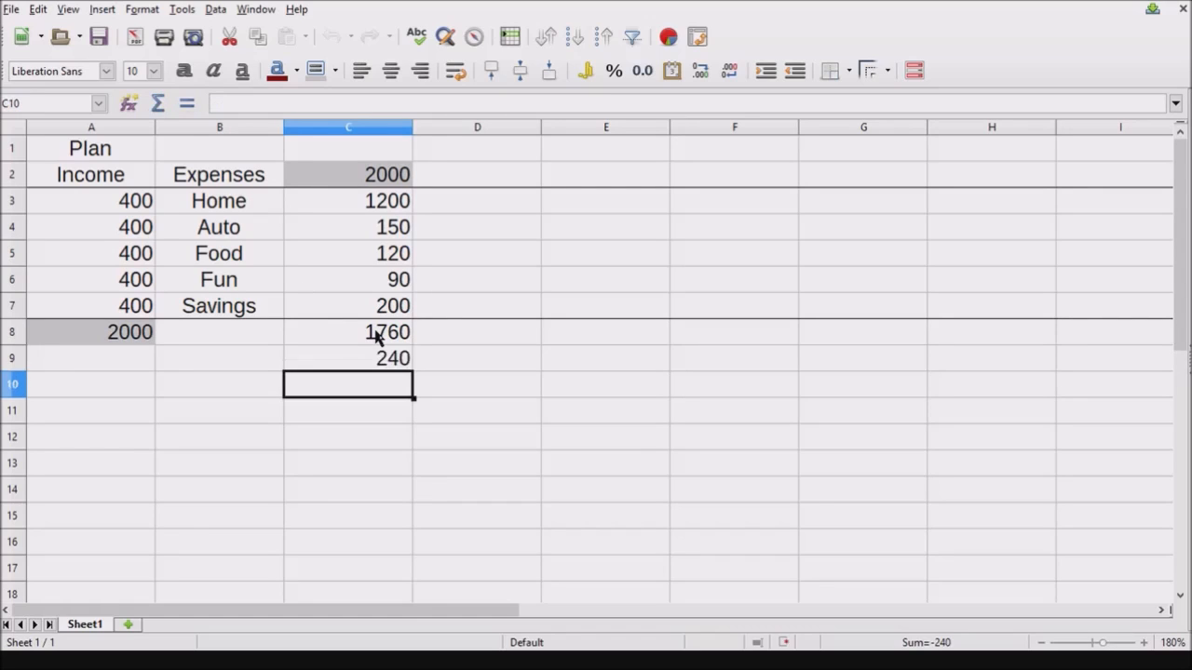
click(381, 364)
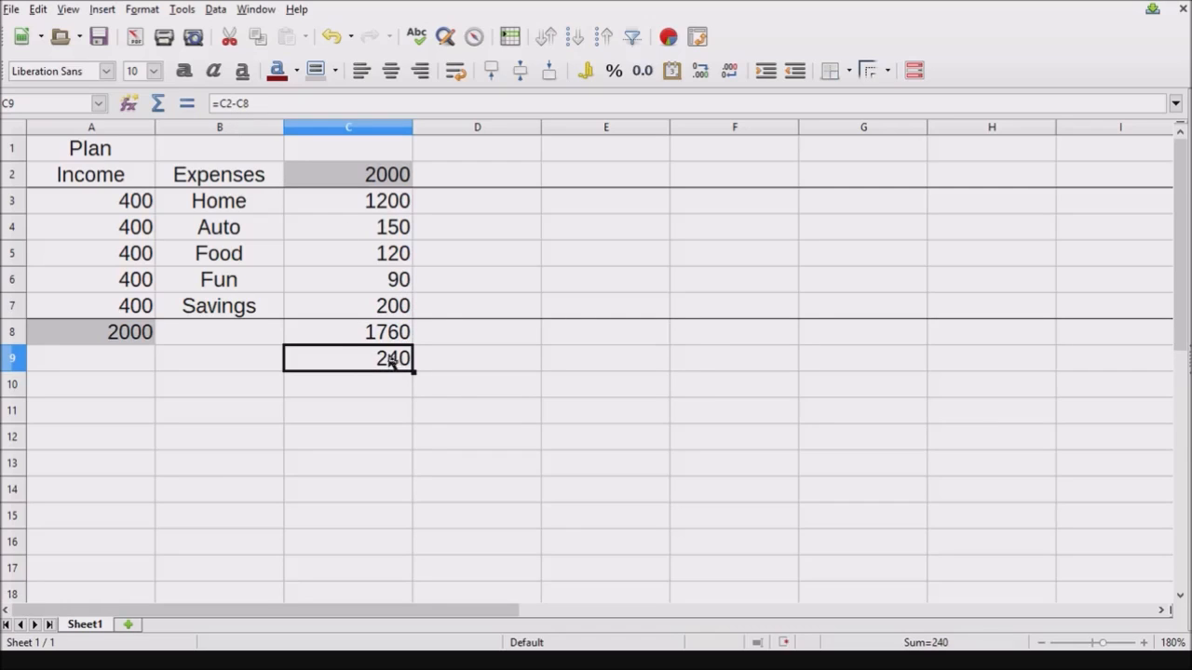
click(360, 338)
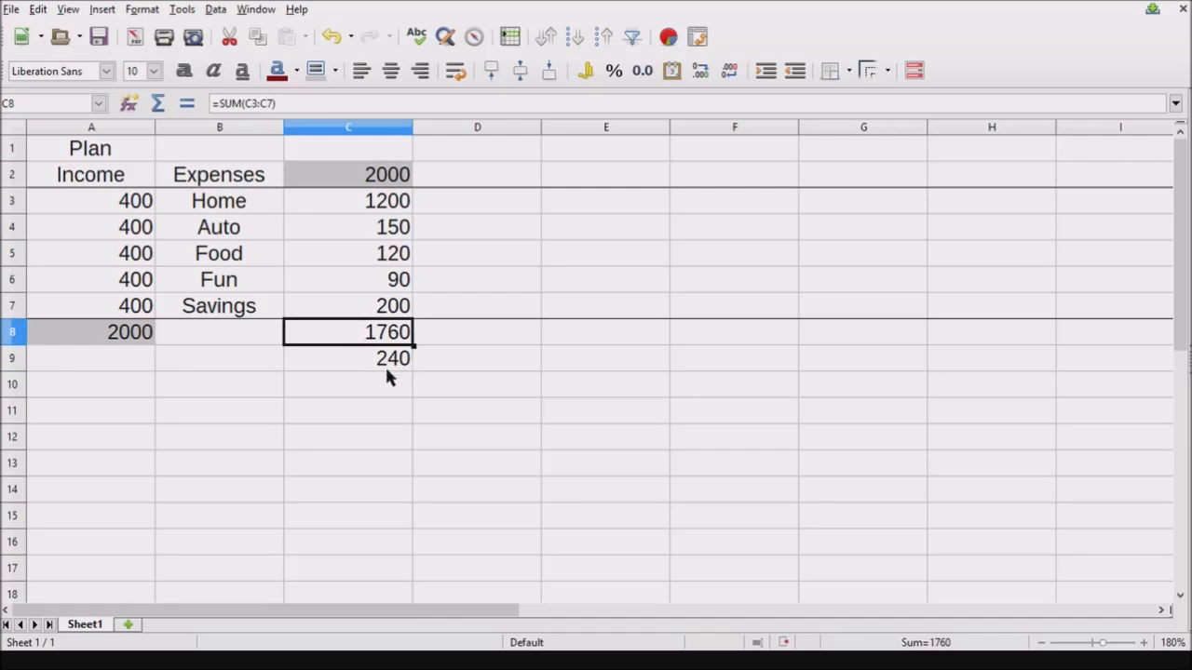
click(390, 363)
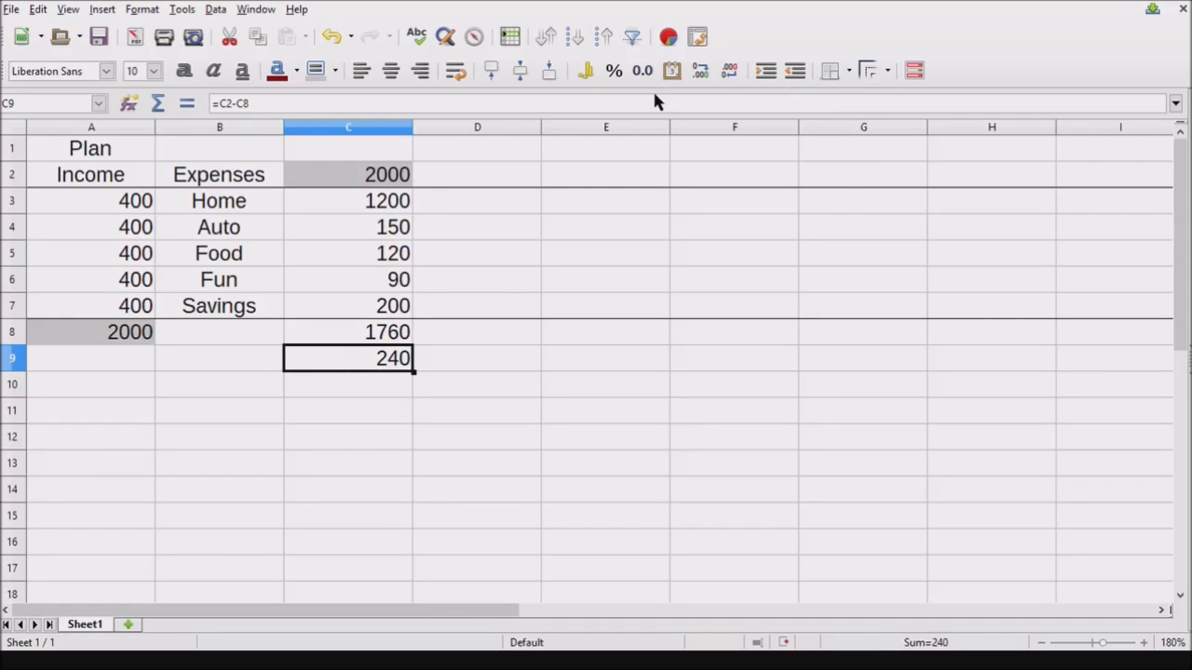
click(494, 355)
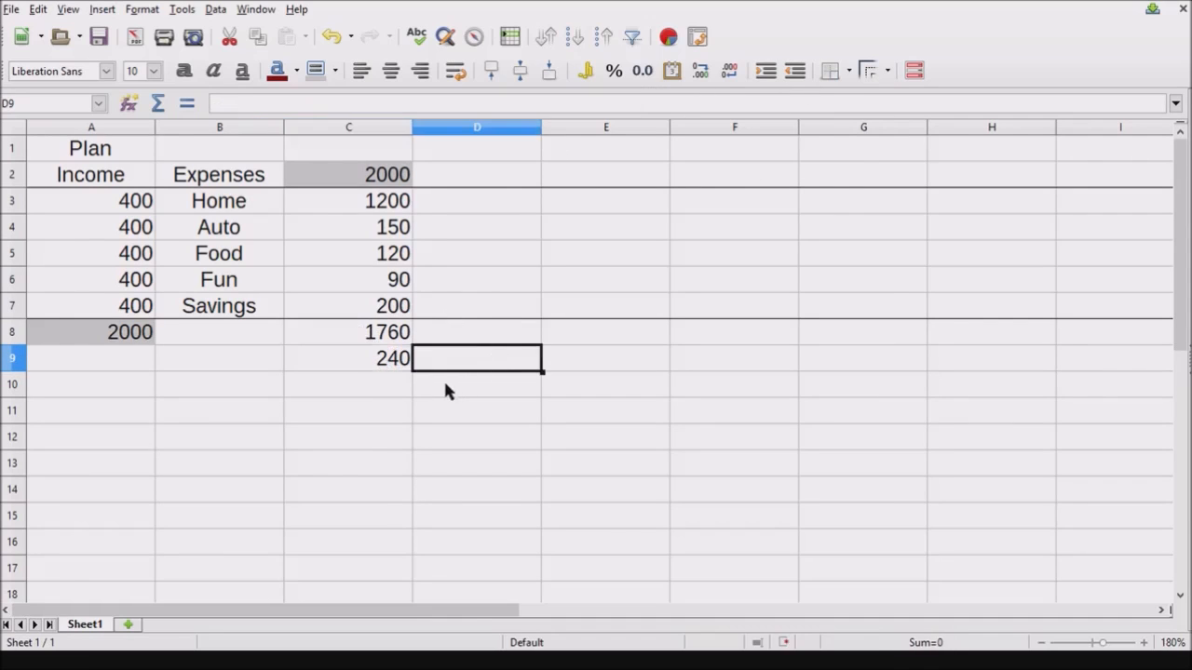
- Label the leftover amount "Extra savings" in cell B9 and widen column B slightly to fit the text
click(260, 354)
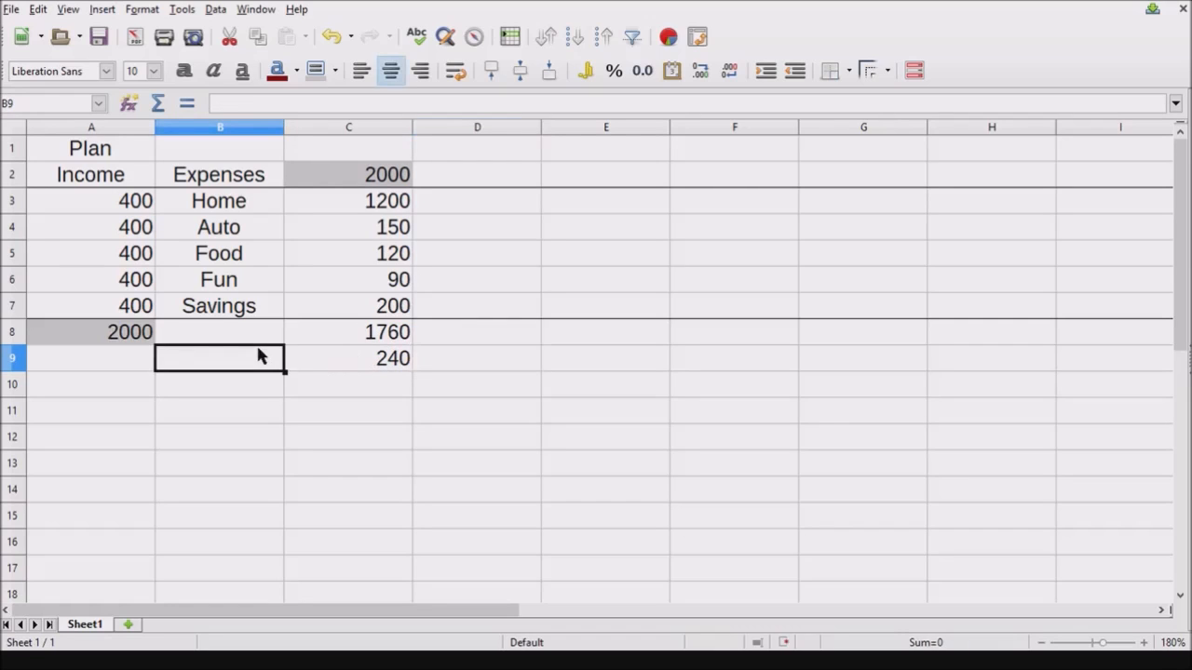
text(surpluss)
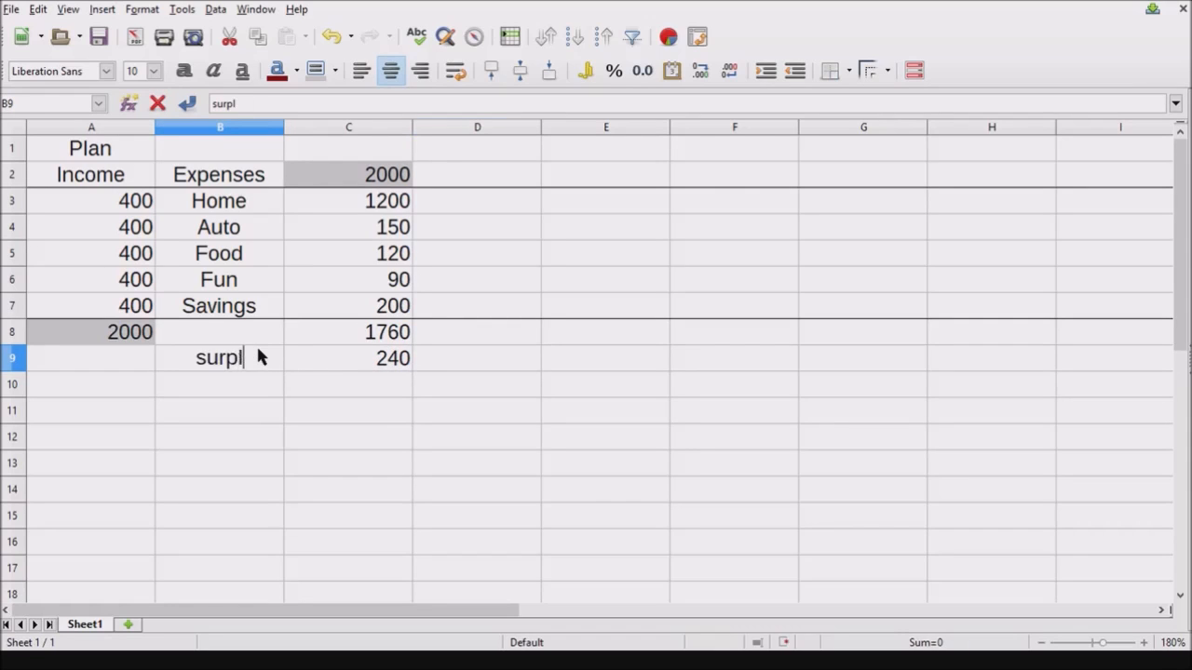
key(BackSpace)
key(BackSpace)
key(BackSpace)
key(BackSpace)
key(BackSpace)
key(BackSpace)
key(BackSpace)
text(ex)
key(BackSpace)
key(BackSpace)
key(BackSpace)
text(Extra savings)
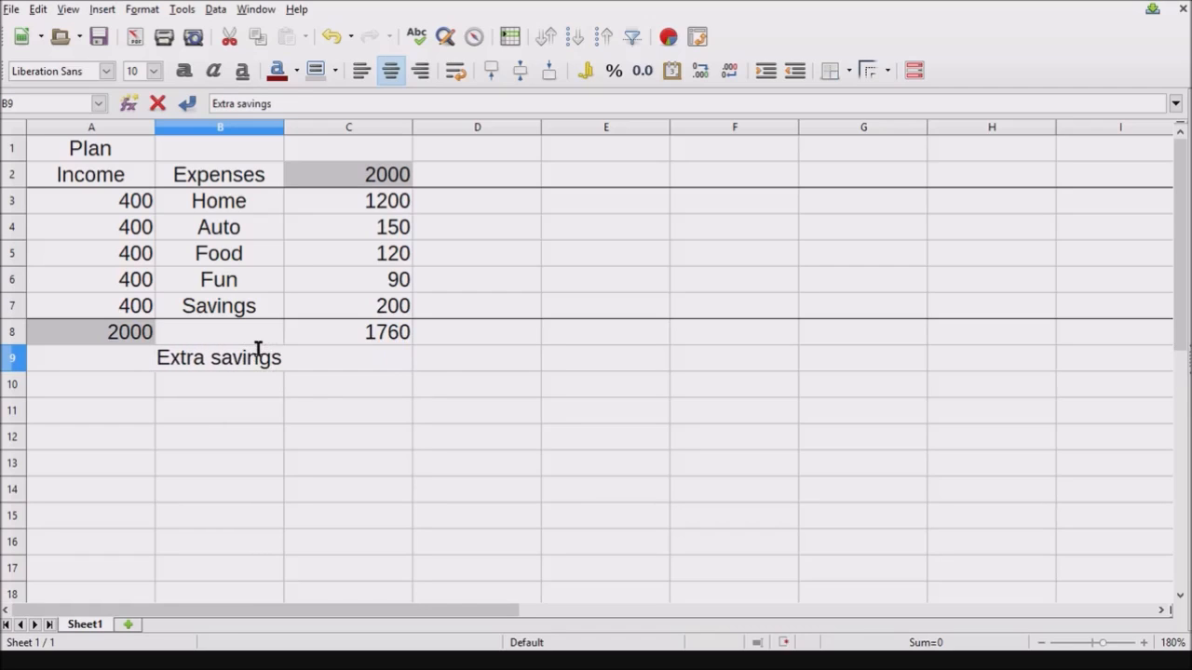
key(Return)
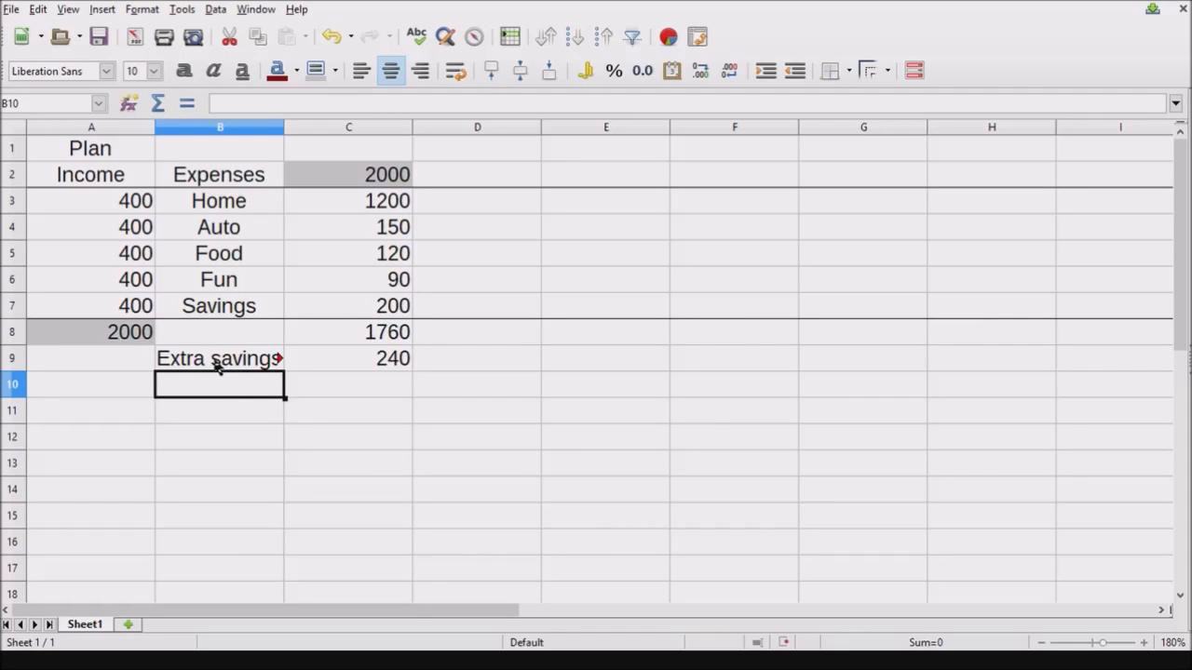
drag(284, 124, 291, 124)
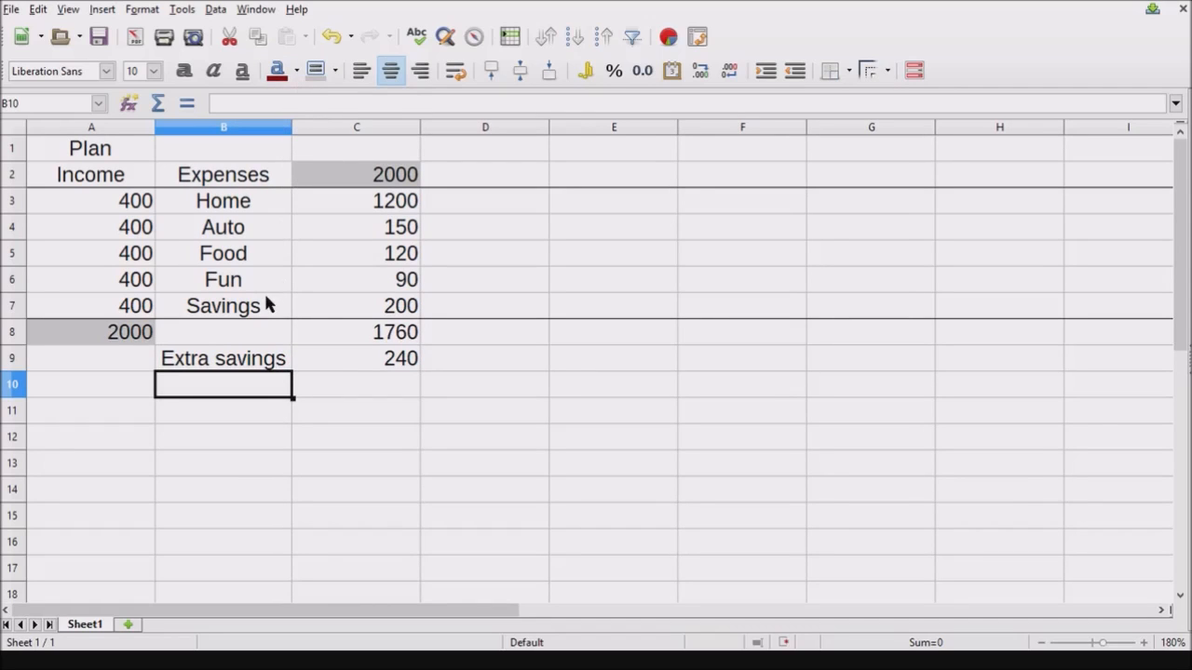
- Start a Home breakdown in column E with the heading "Home" in E2, "Rent" in E3 and "Utilities" in E4
click(394, 362)
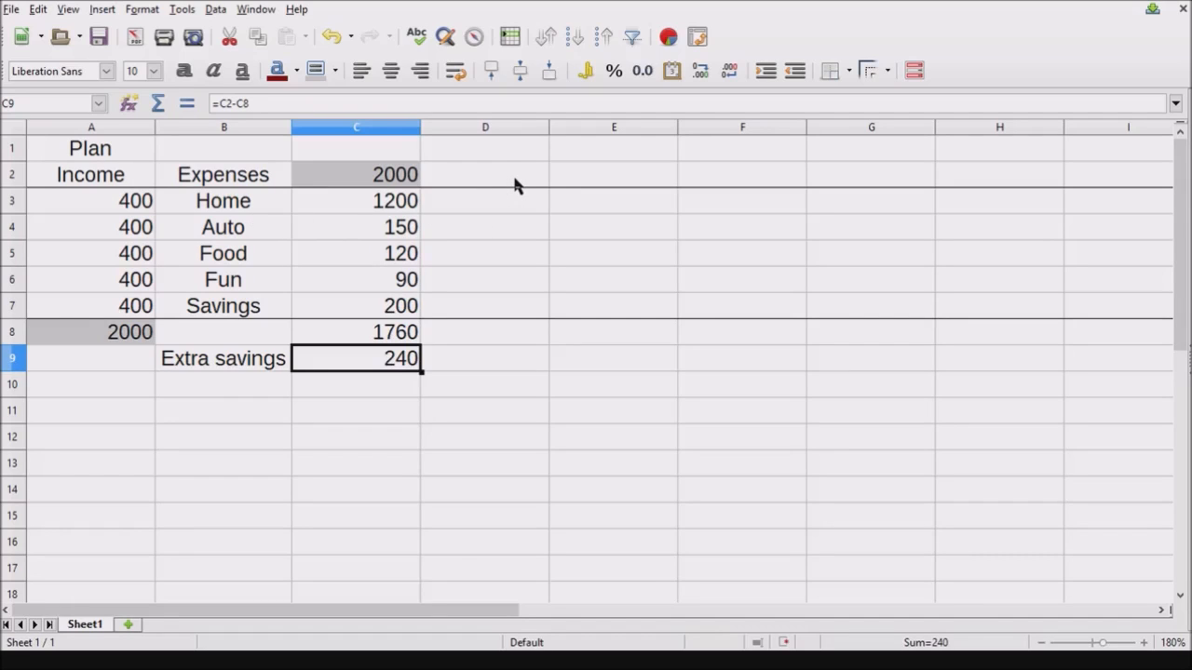
click(600, 177)
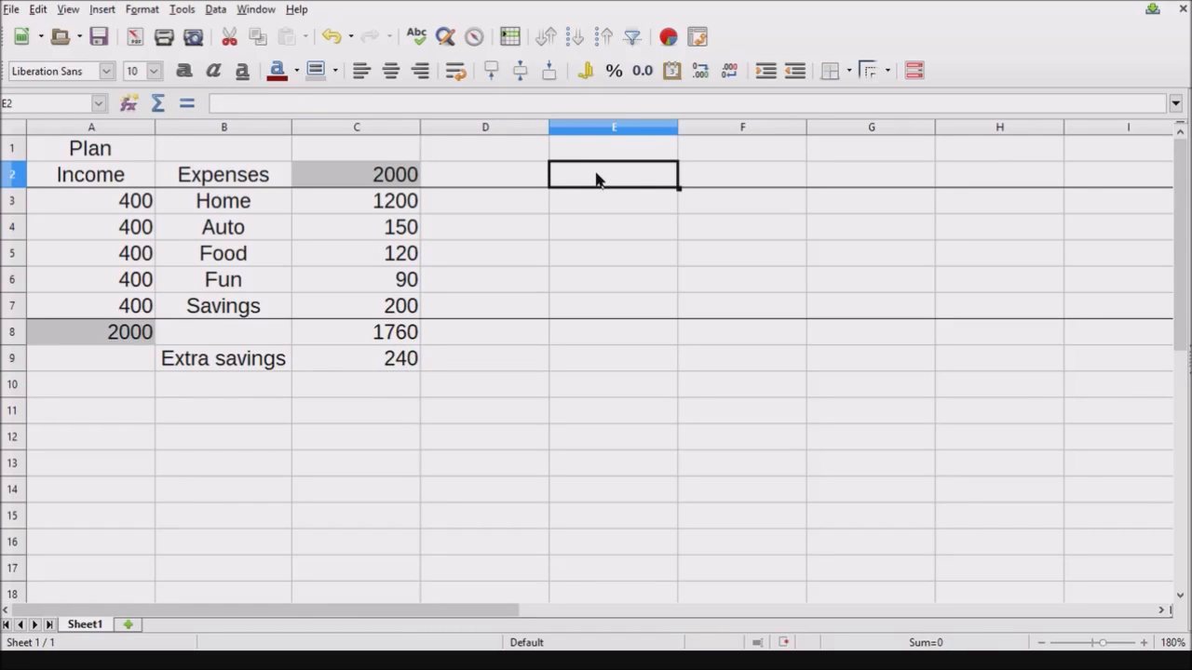
text(Home)
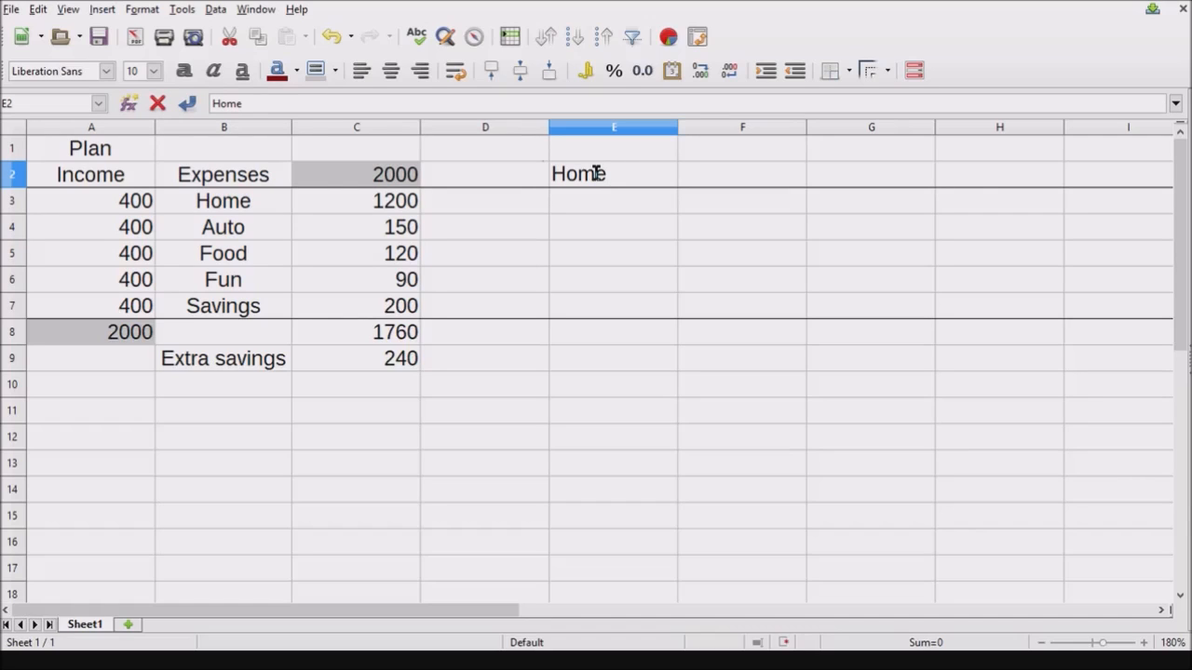
key(Return)
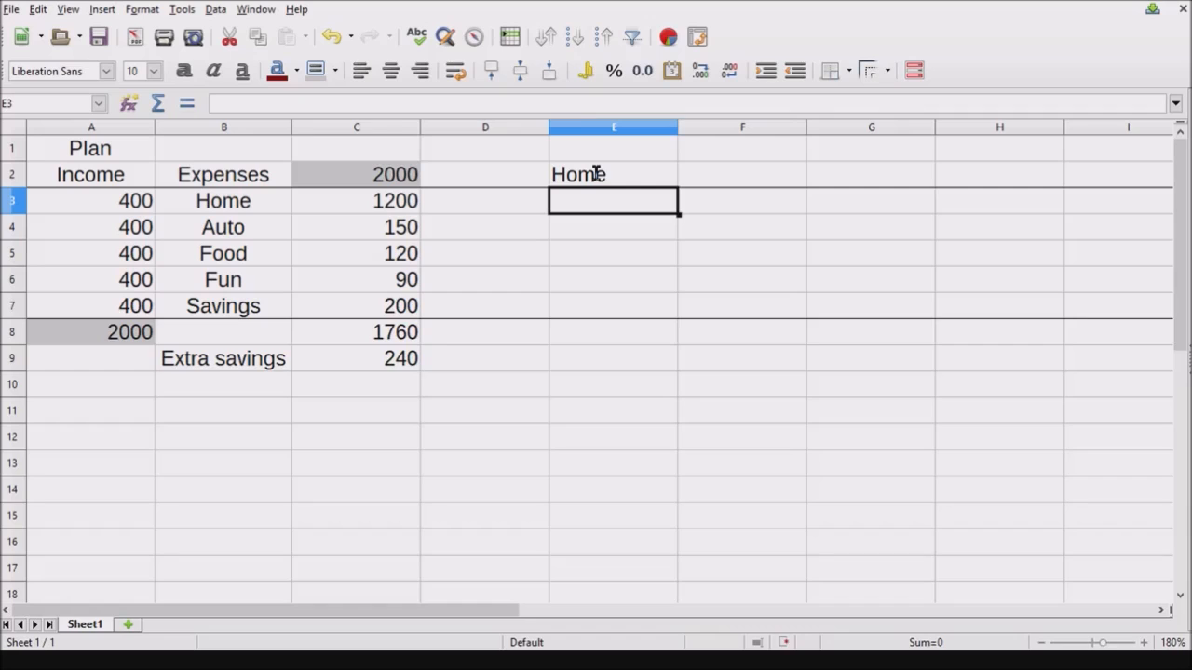
text(Rent)
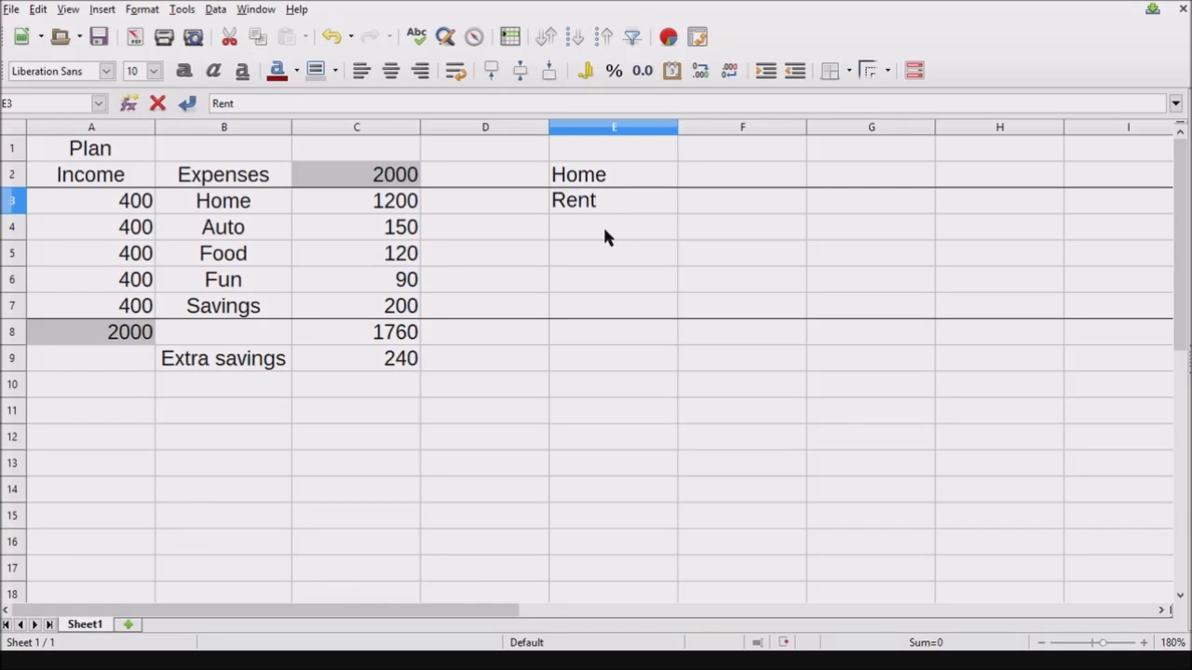
click(604, 237)
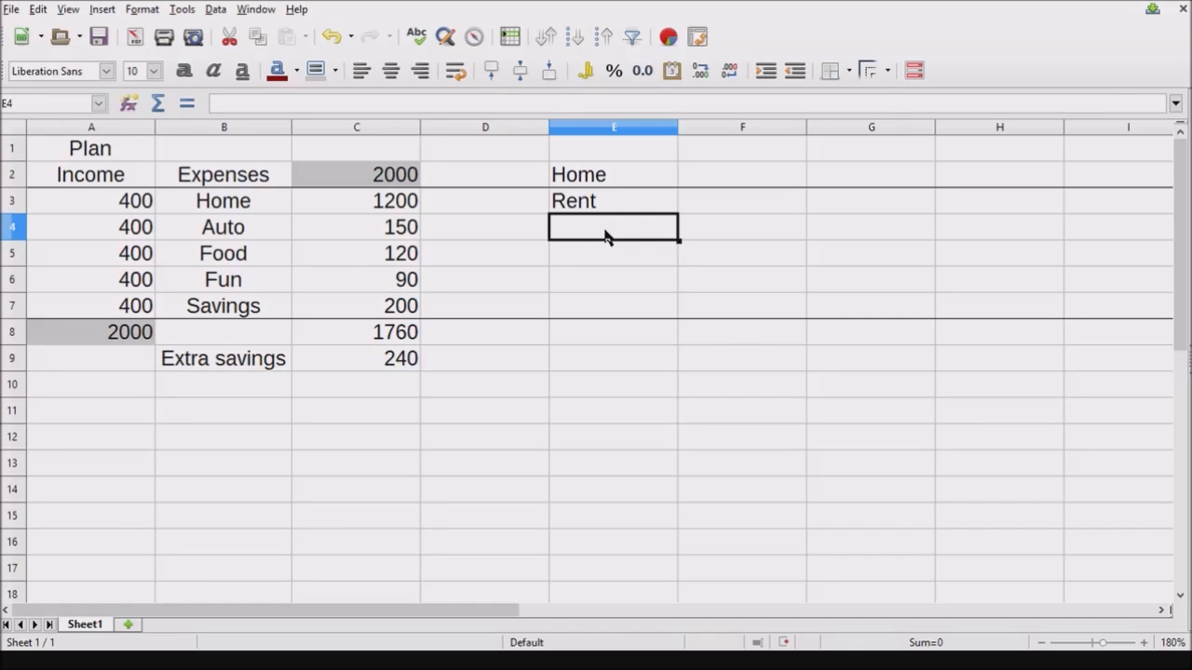
text(Utili)
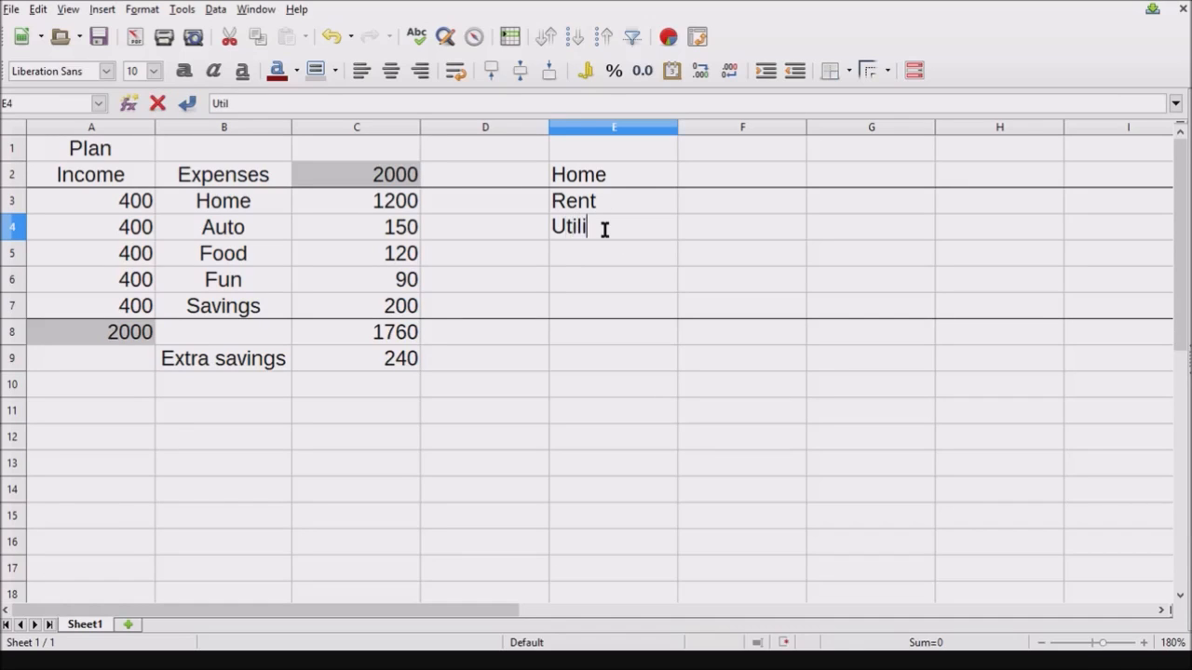
text(ties)
key(Return)
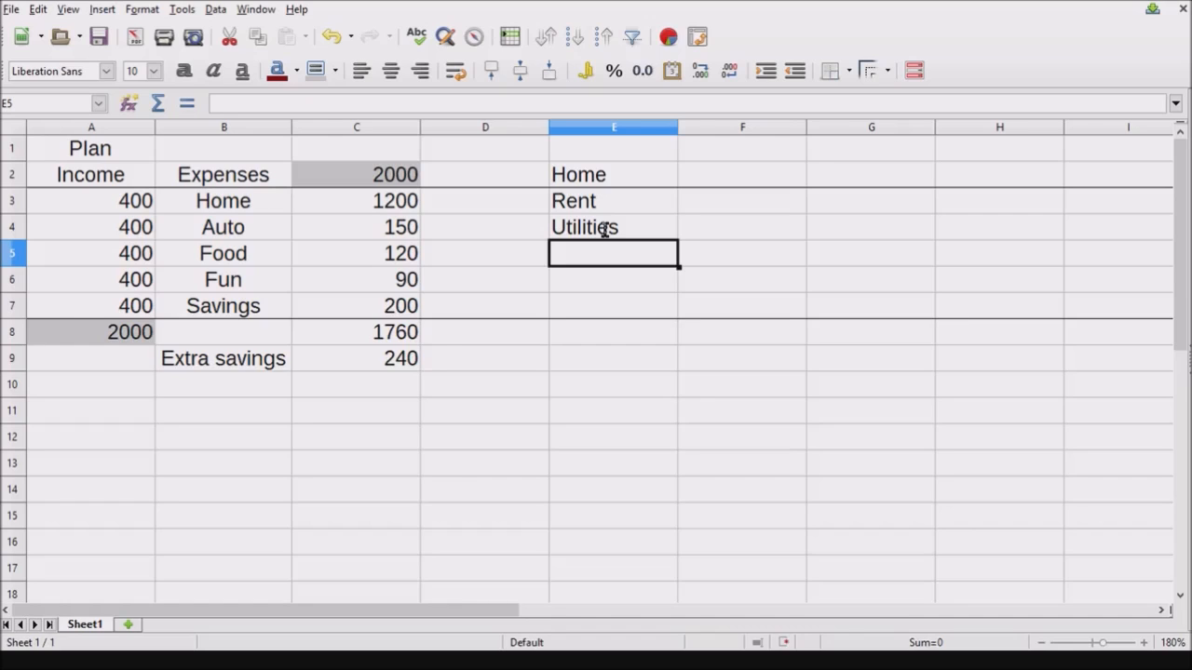
- Add the labels "Maint", "Cleaning" and "other" in cells E5 to E7 and center the contents of column E
text(ma)
key(BackSpace)
key(BackSpace)
text(Maint)
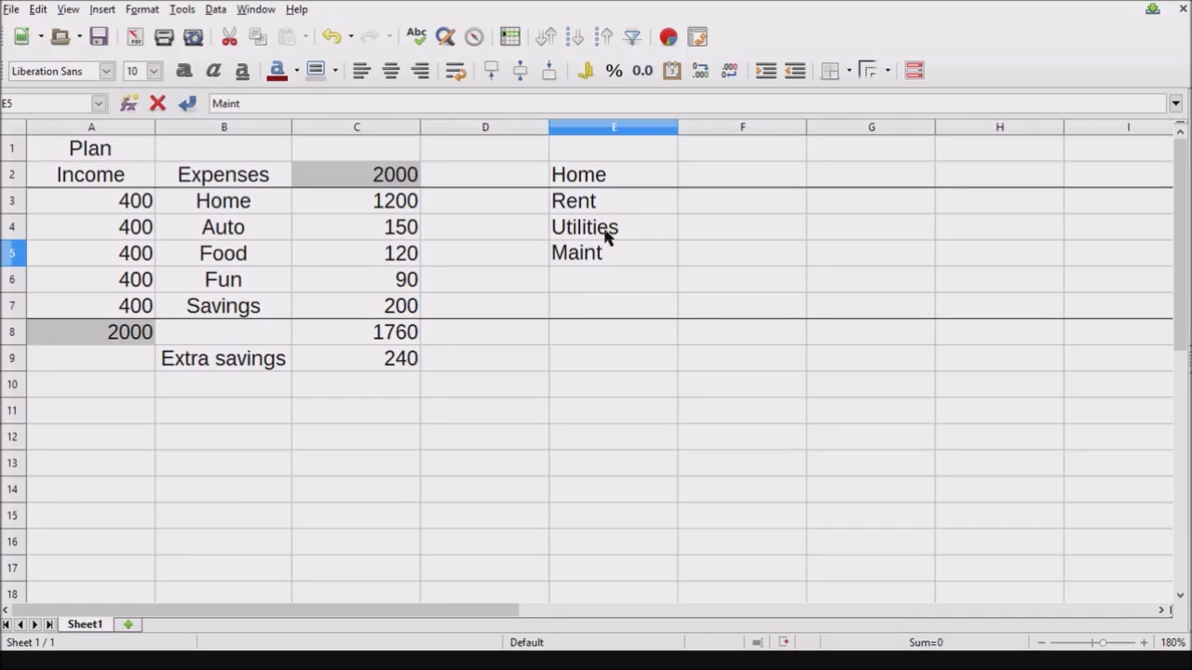
key(Return)
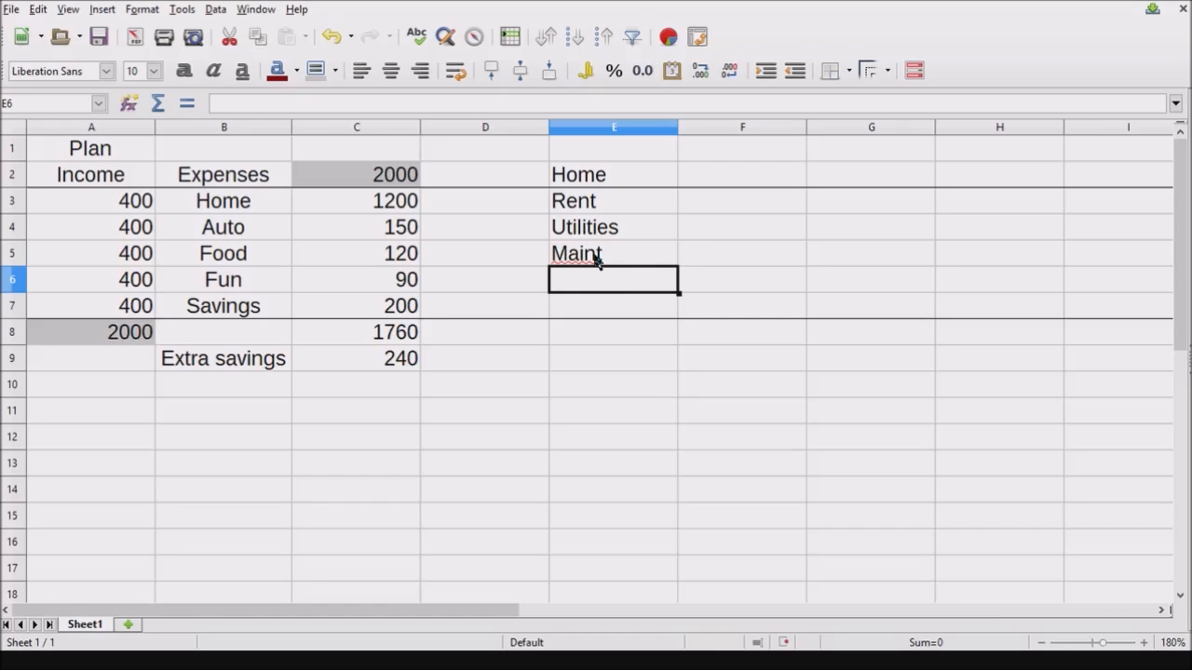
text(C)
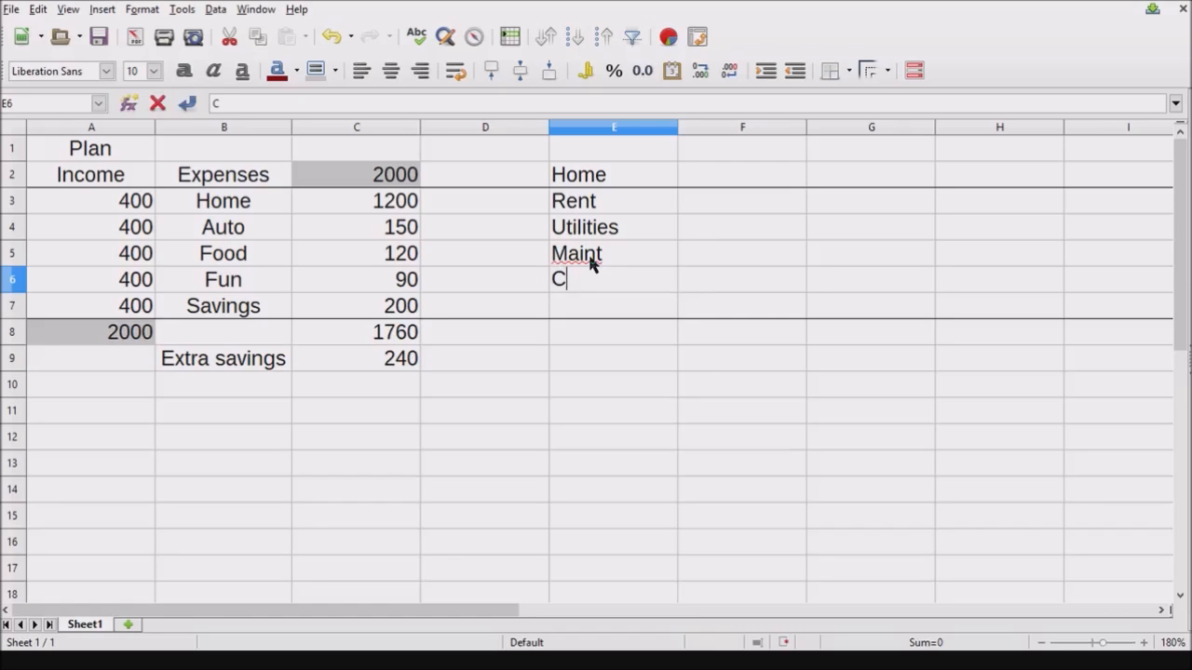
text(leaning)
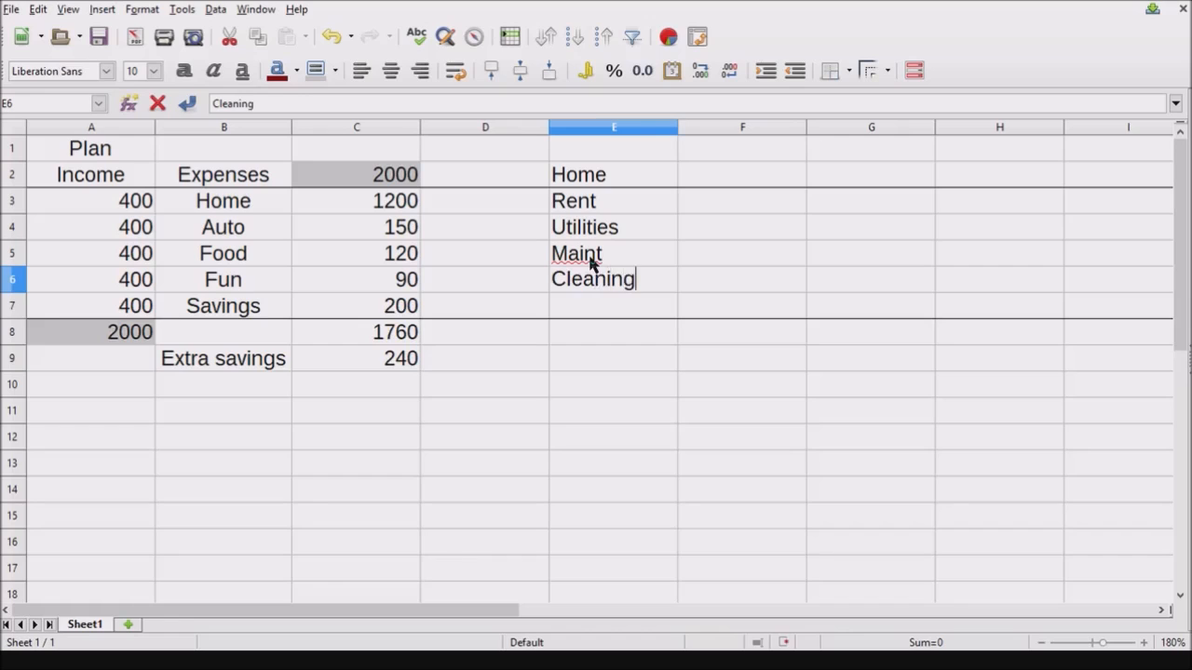
key(Return)
text(other)
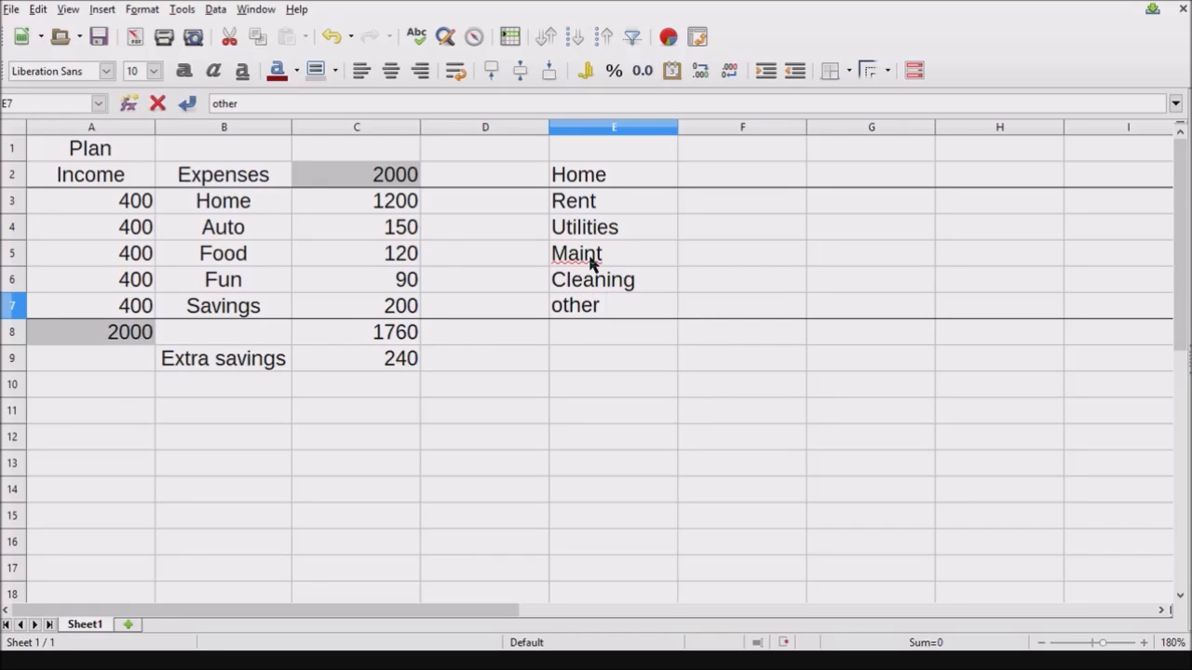
key(Return)
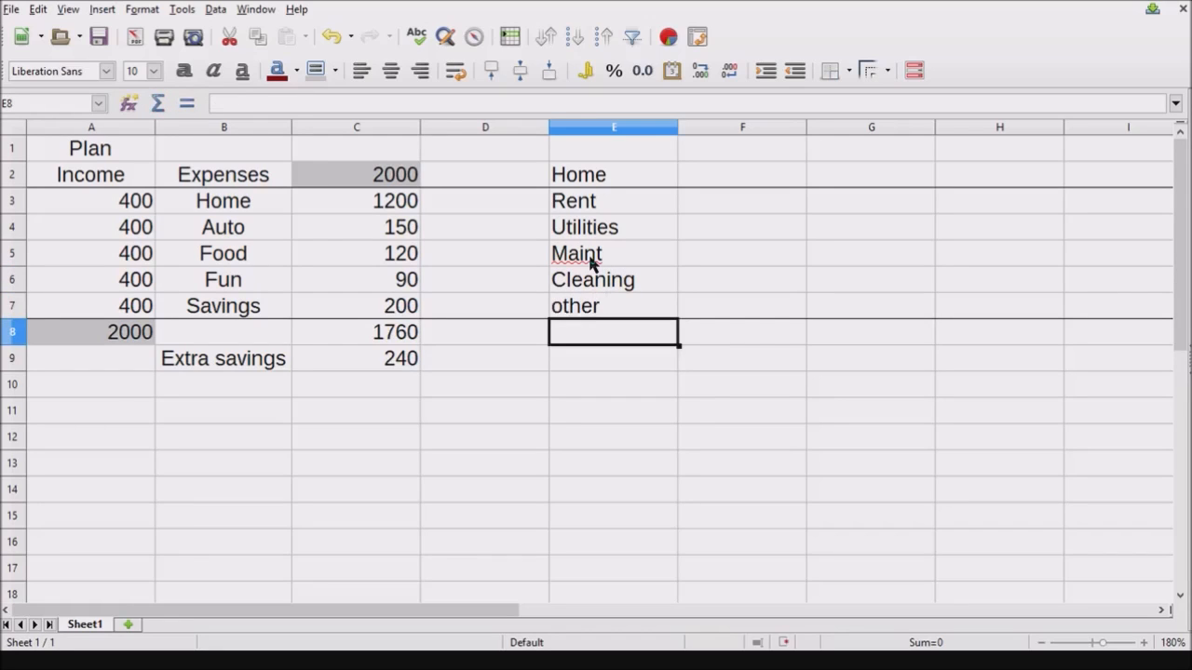
click(599, 130)
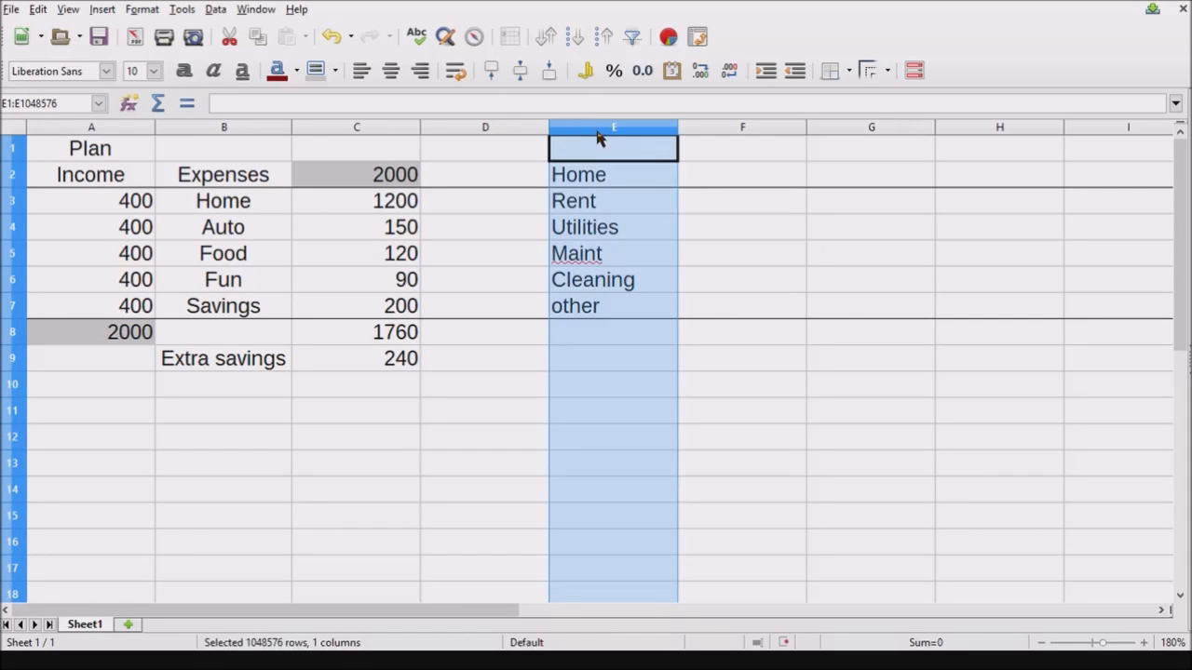
click(391, 71)
- Enter the Home breakdown amounts 900, 100, 40, 20 and 10 in cells F3 to F7
click(723, 200)
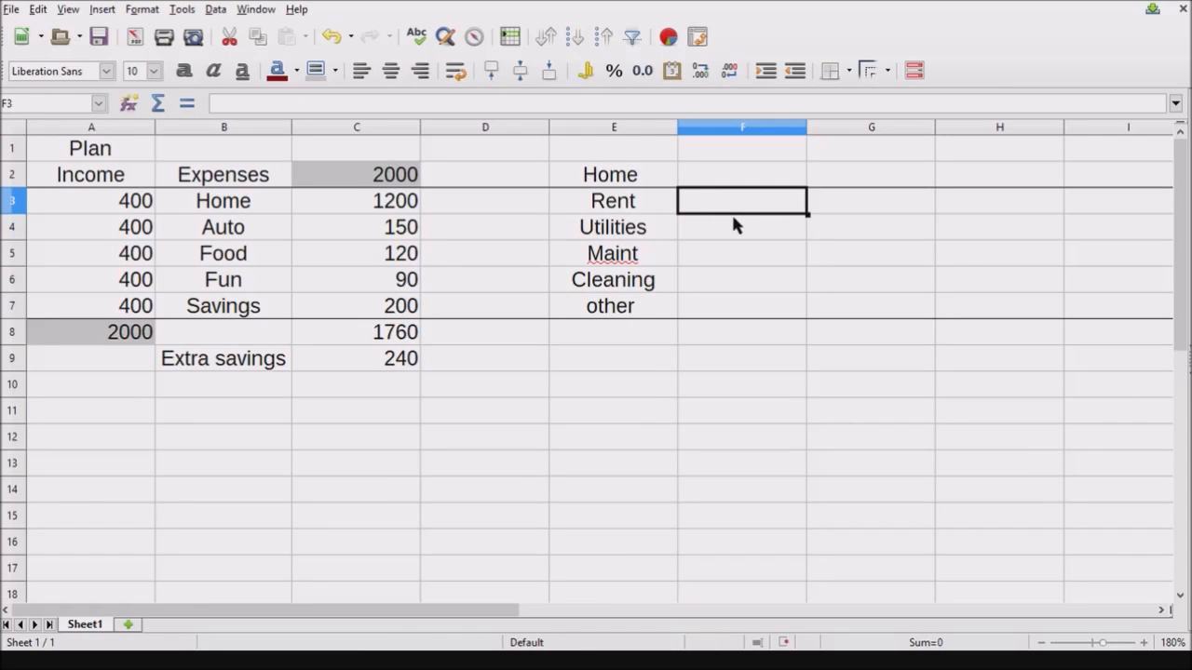
text(900)
key(Return)
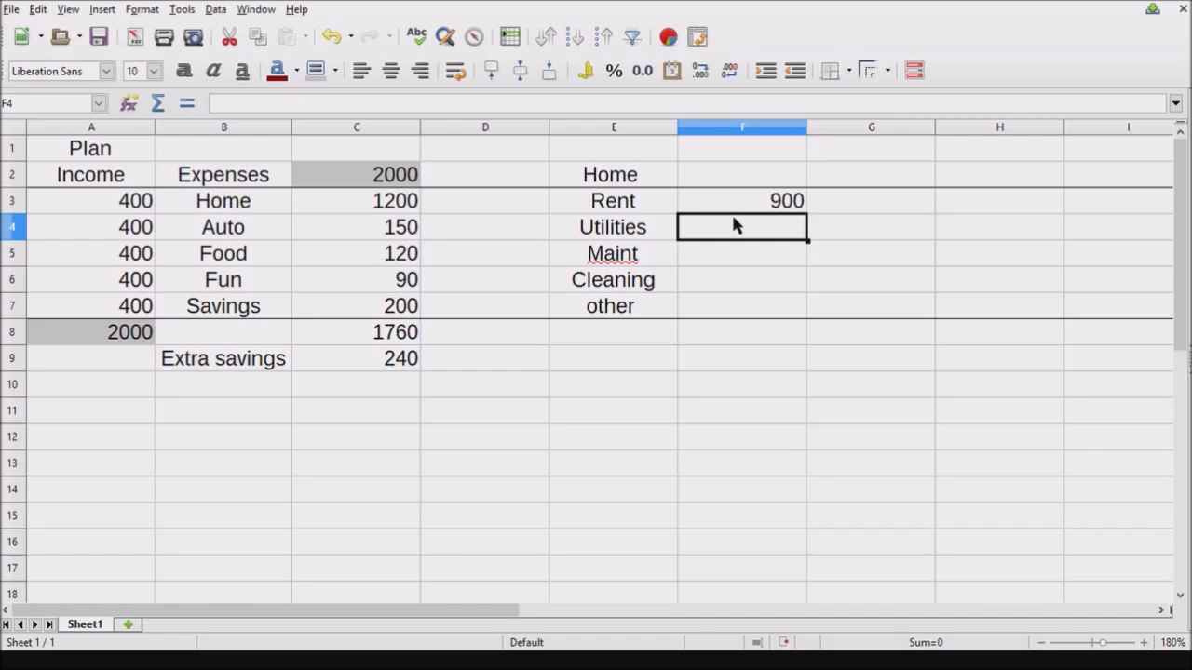
text(100)
key(Return)
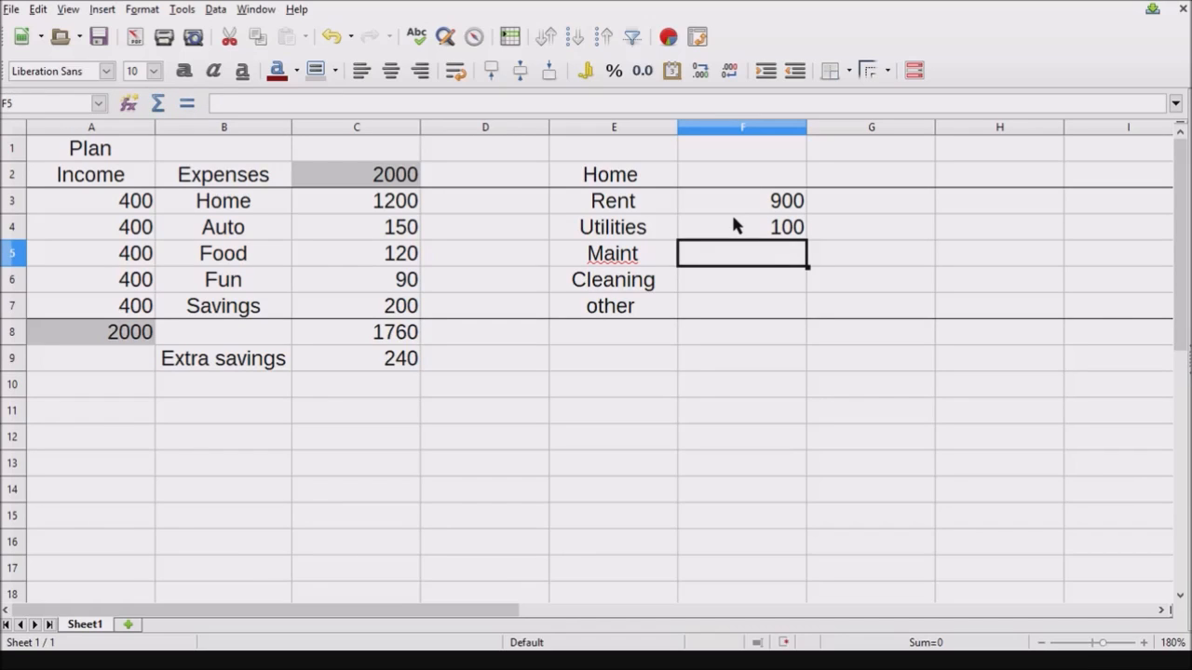
text(20)
key(BackSpace)
key(BackSpace)
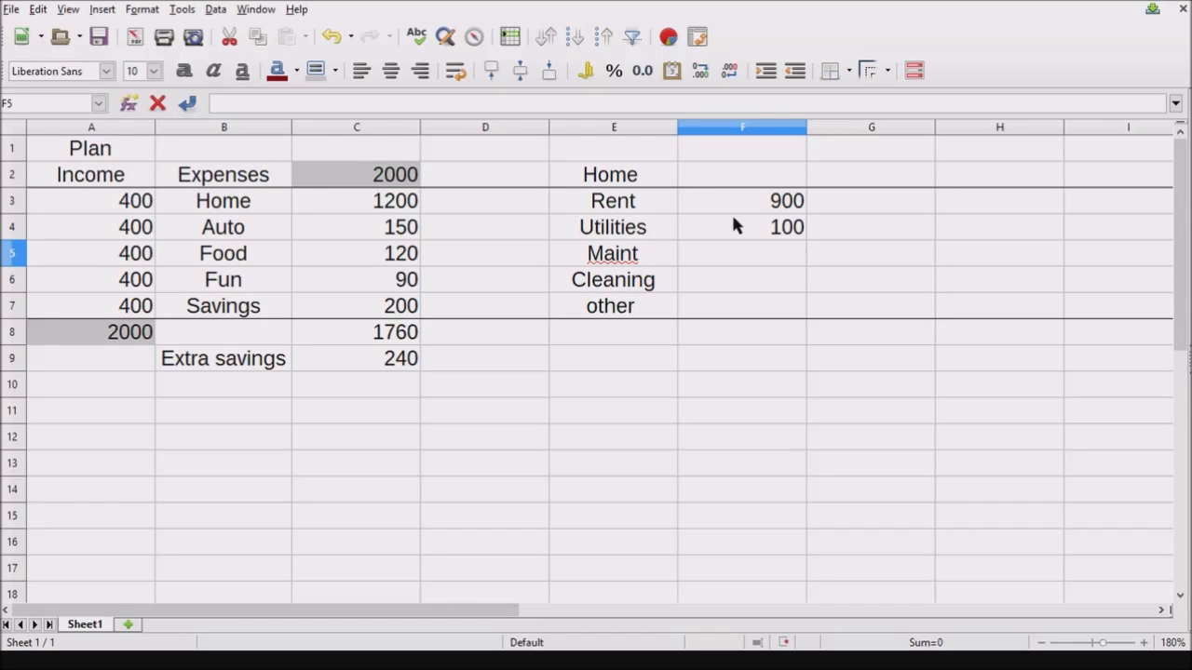
text(40)
key(Return)
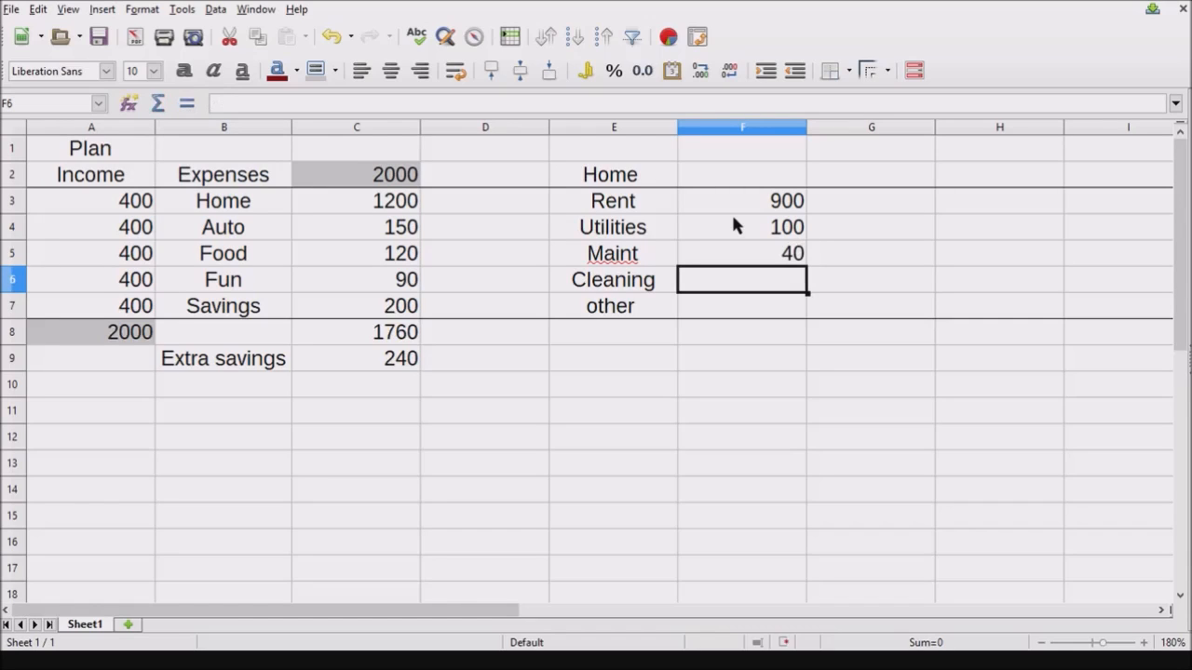
text(20)
key(Return)
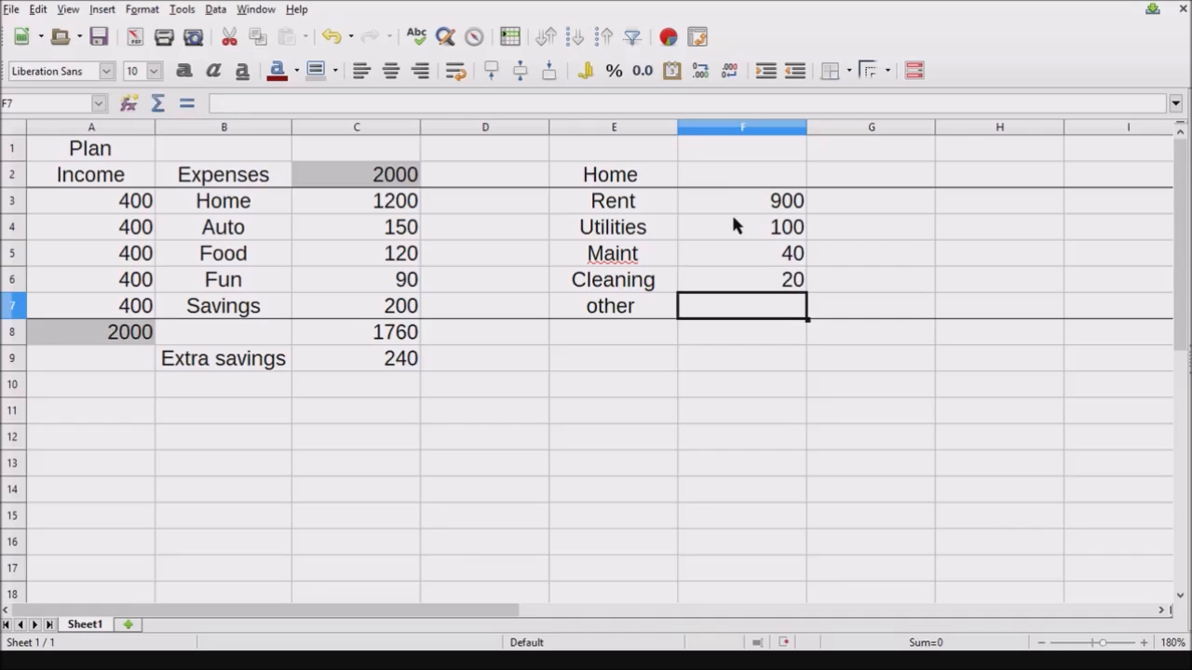
text(10)
key(Return)
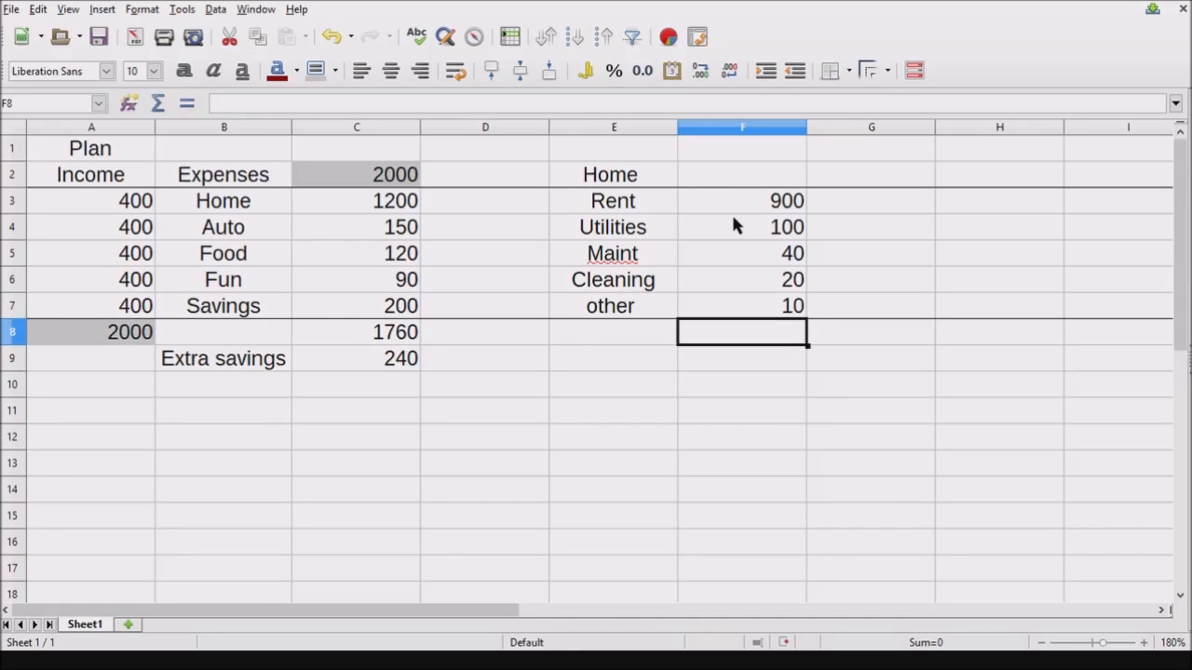
- Total the Home breakdown in cell F8 with =SUM(F3:F7) and set the Rent amount in F3 to 1000
click(157, 104)
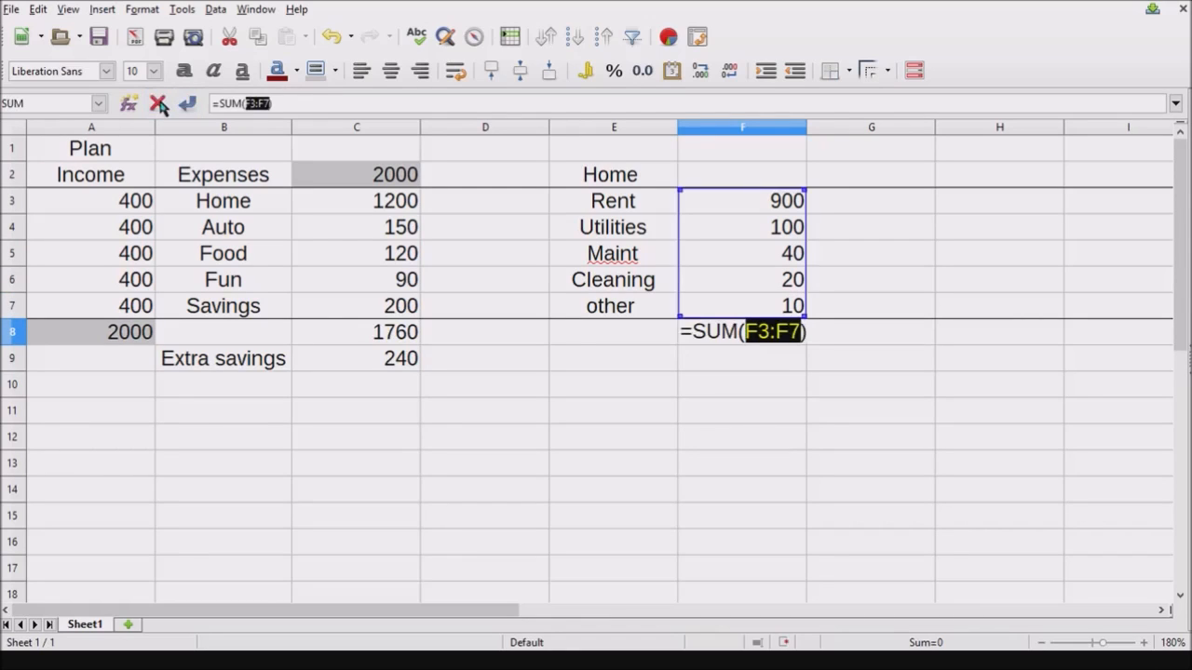
key(Return)
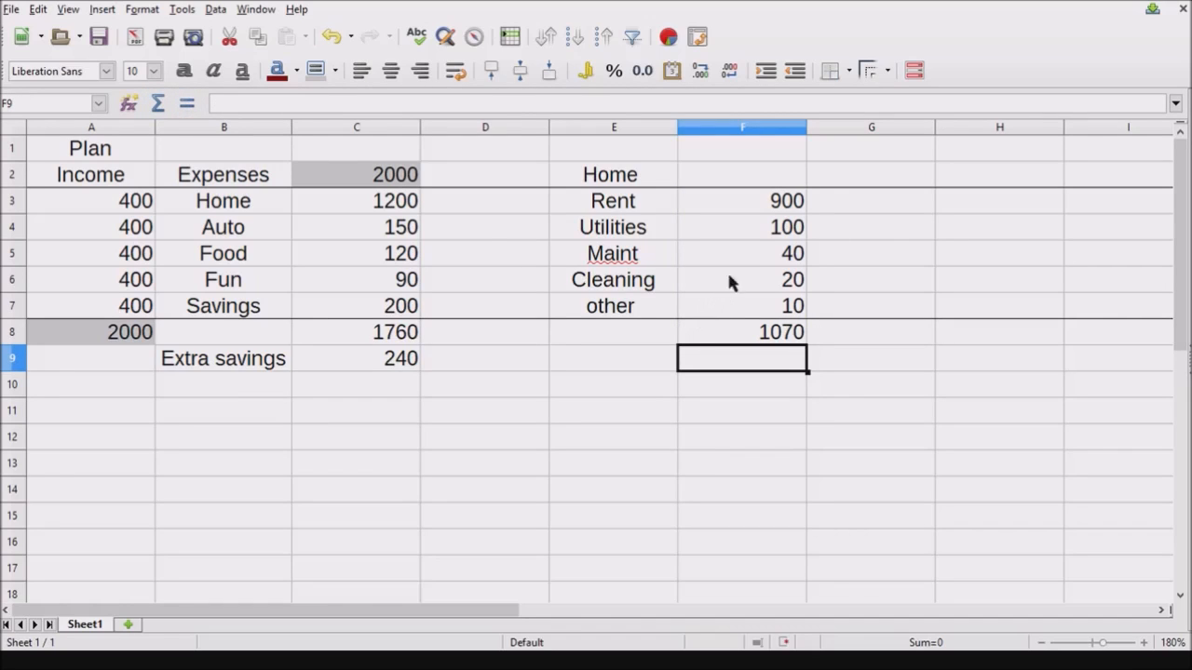
click(764, 201)
text(100)
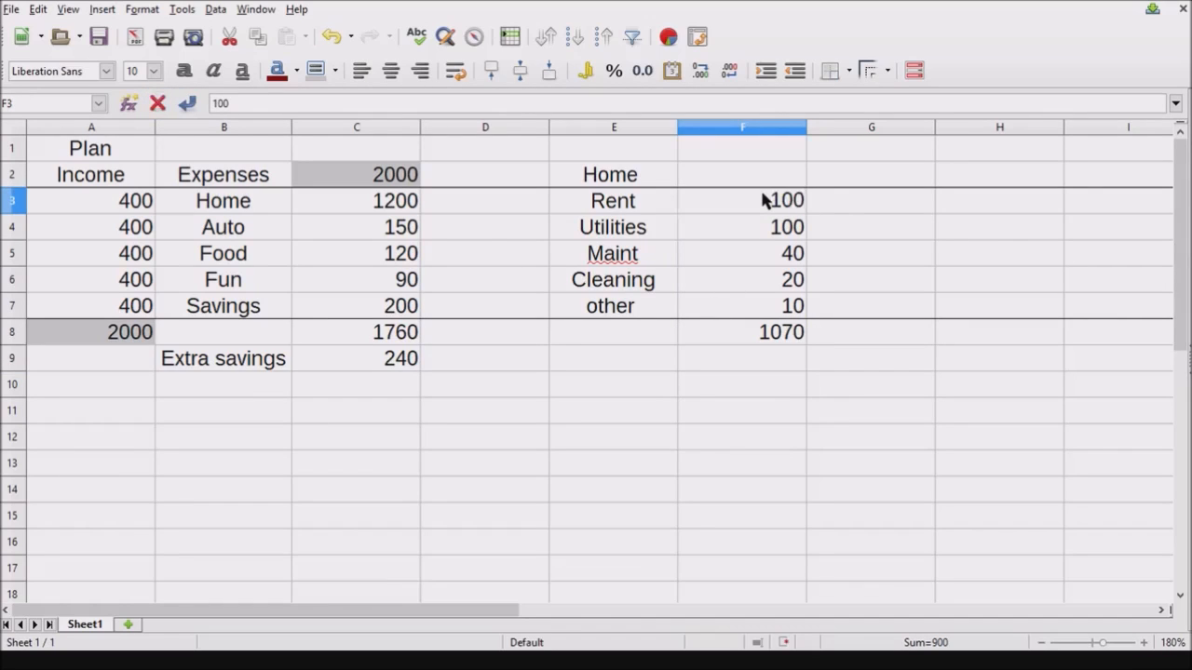
text(0)
key(Return)
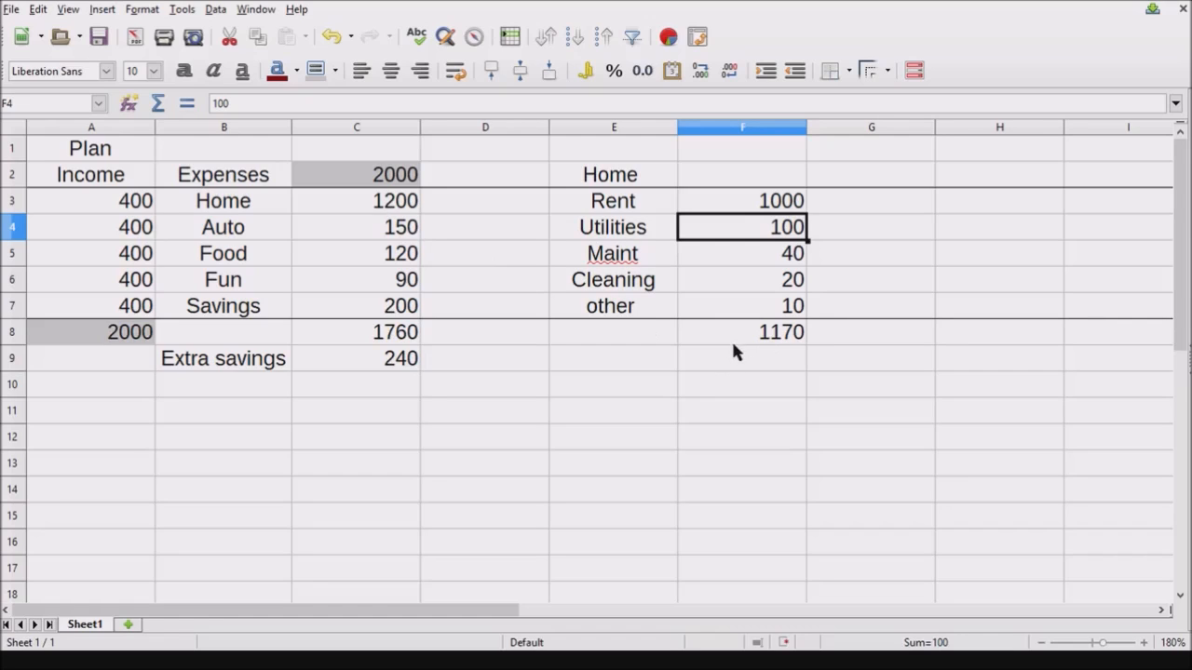
- Link the Home expense in cell C3 to the breakdown total with the formula =F8
click(389, 206)
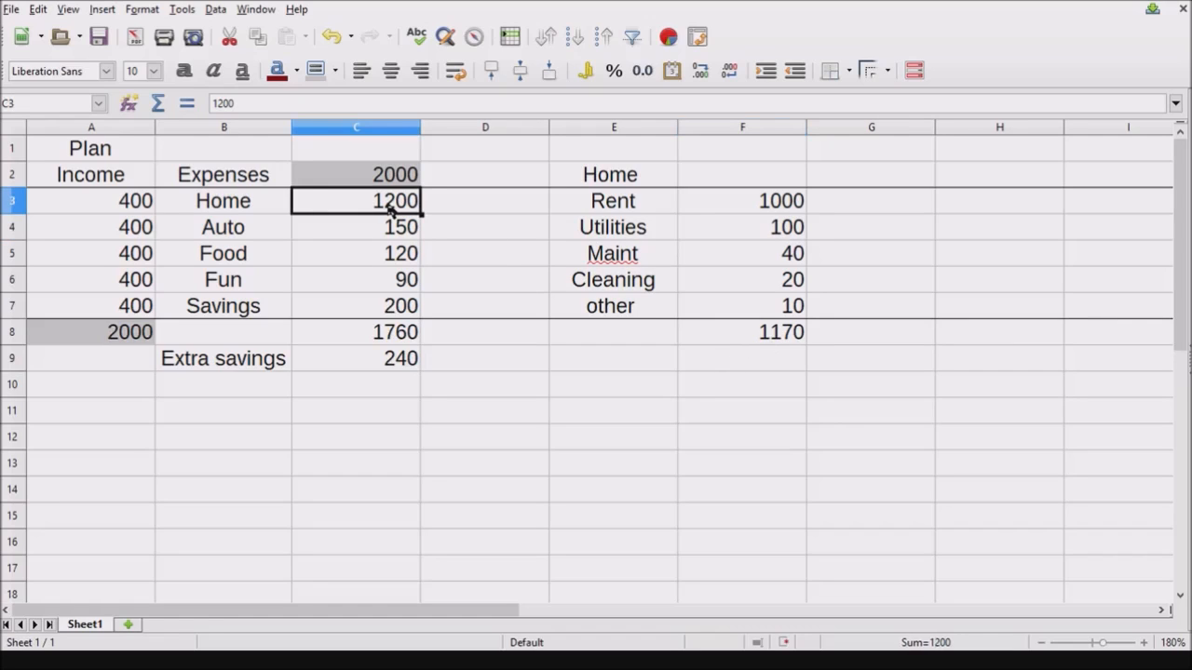
text(=)
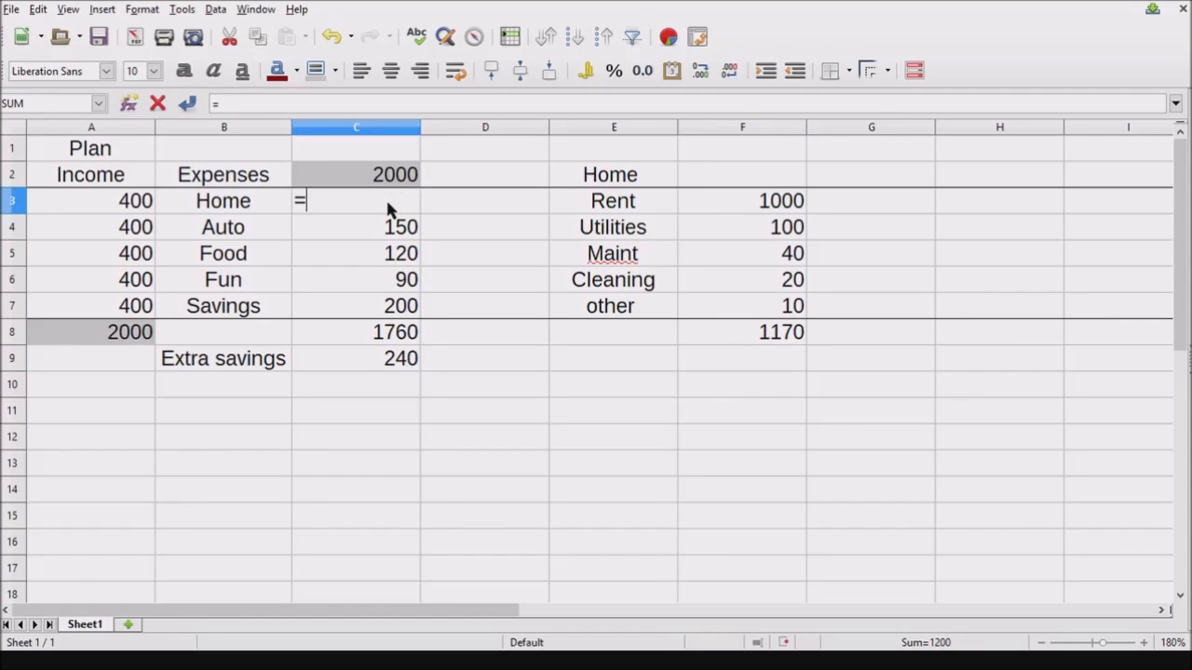
click(746, 328)
key(Return)
- Fill the related Home cells B3, C3, E2 to E8 and F8 with a light green background
click(759, 337)
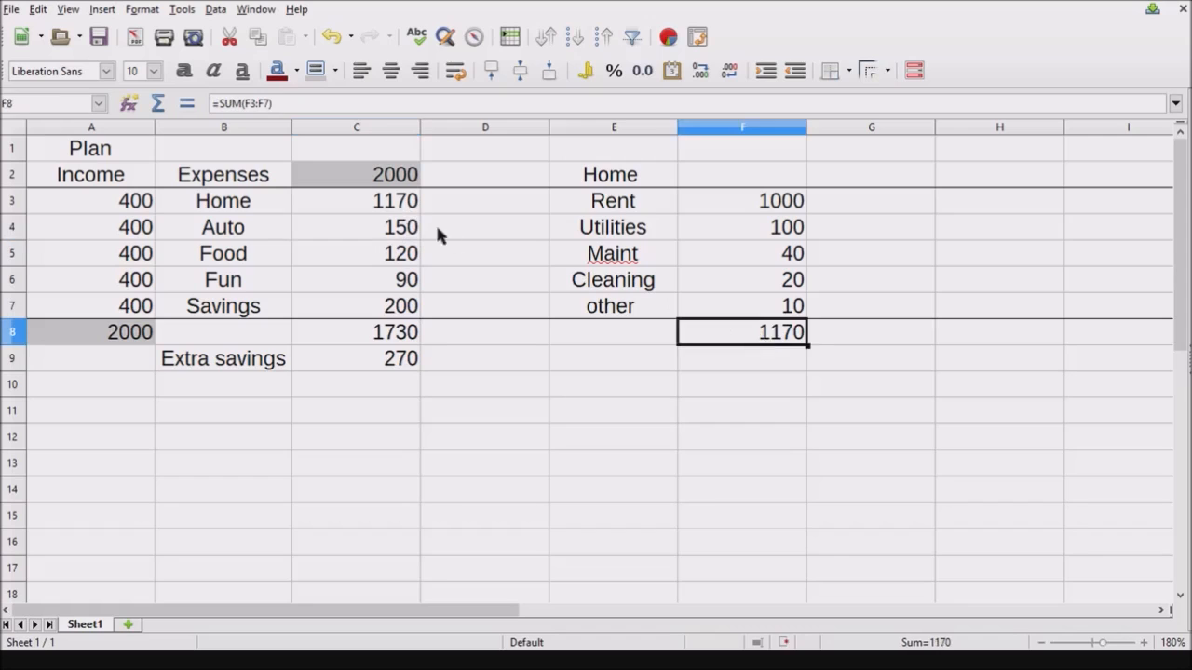
ctrl+click(394, 205)
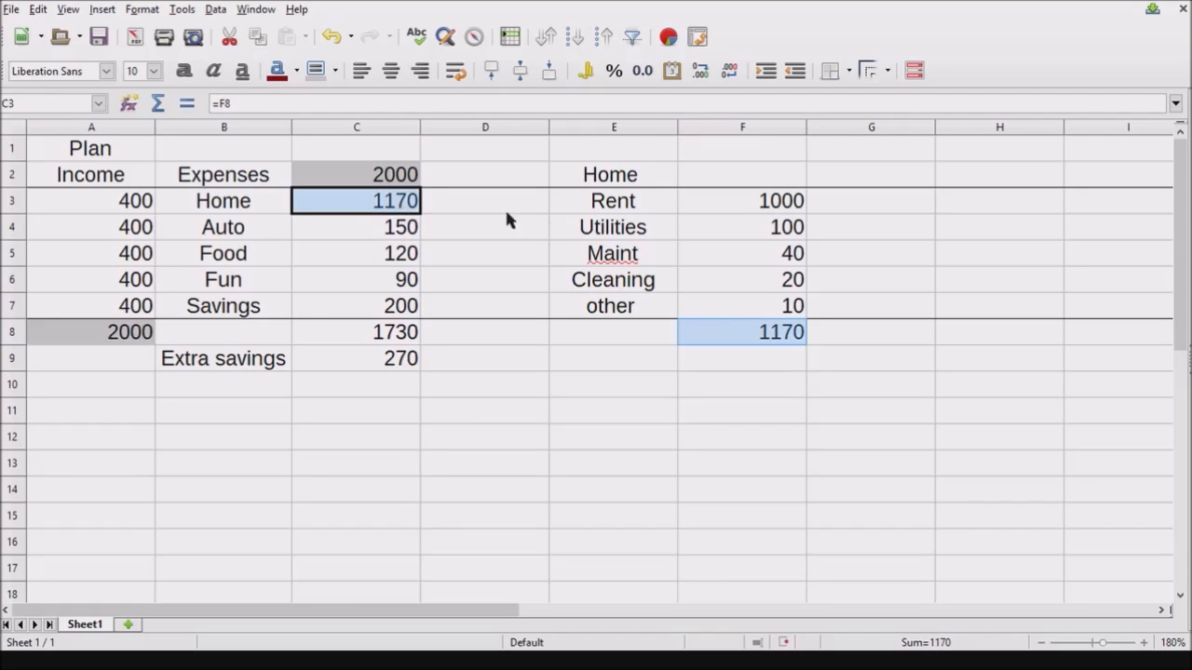
ctrl+click(218, 195)
ctrl+click(609, 177)
drag(617, 213, 619, 324)
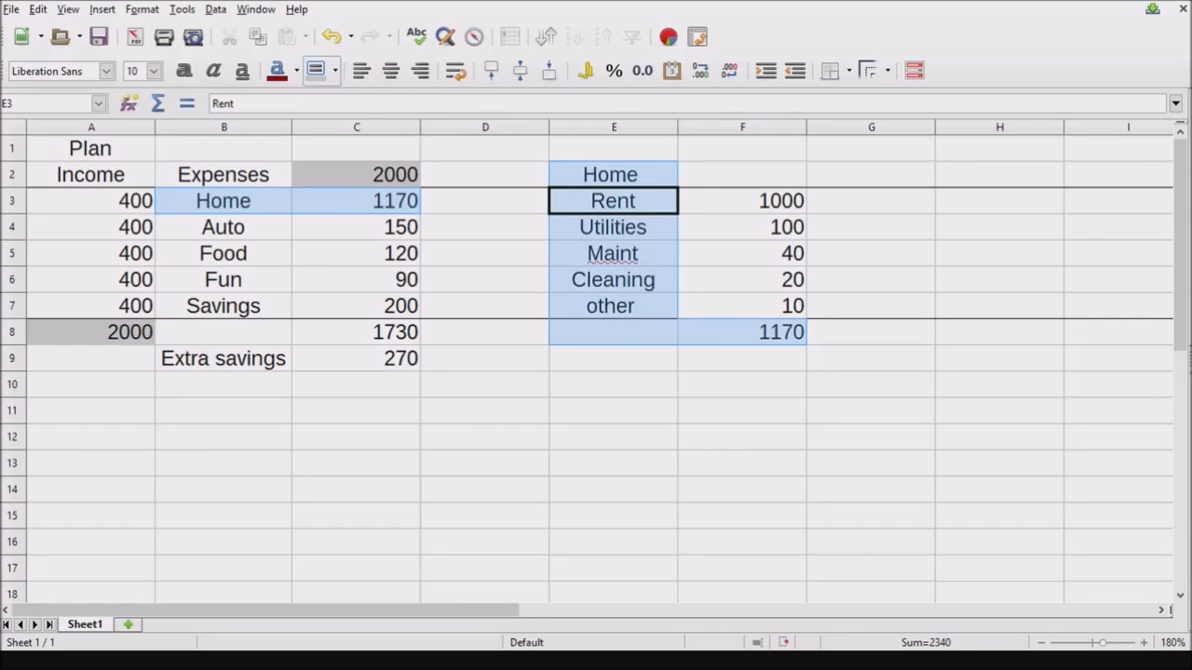
click(315, 69)
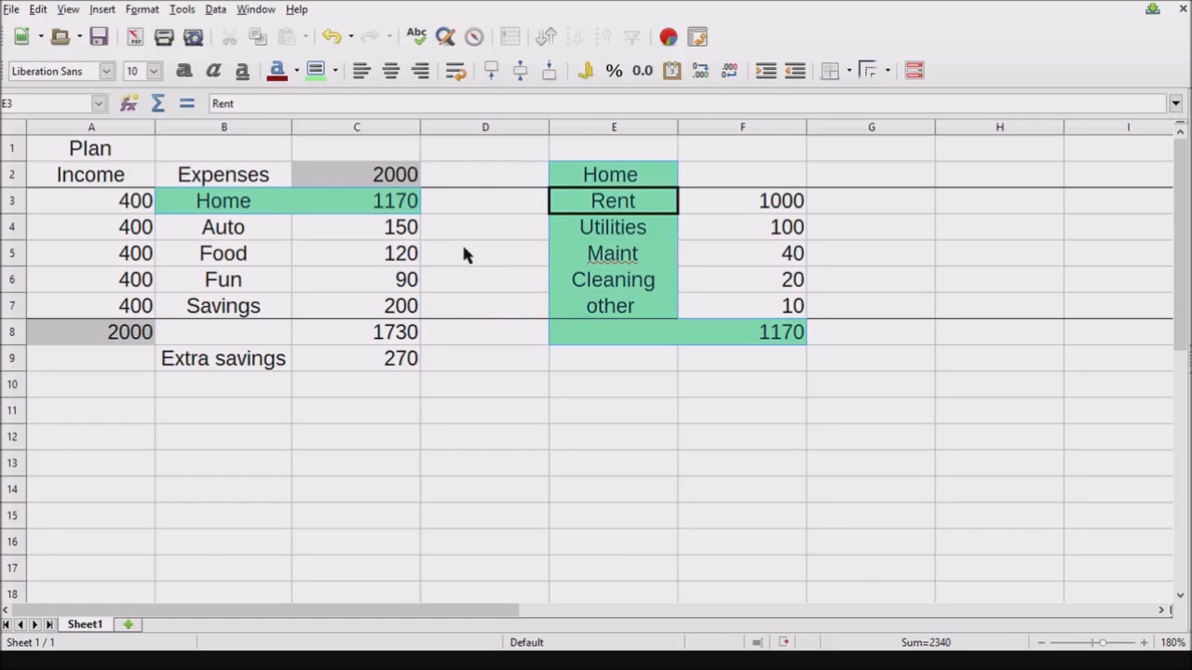
click(464, 250)
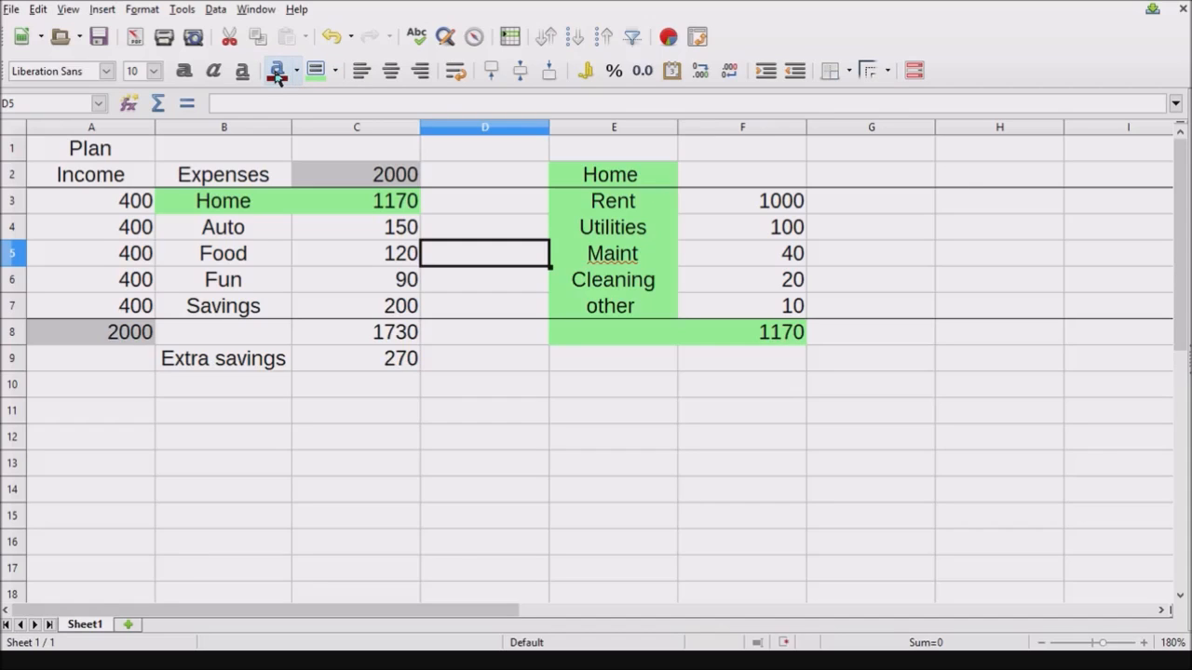
- Color the text of the "Plan" title in cell A1 dark red
click(141, 149)
click(277, 72)
click(280, 199)
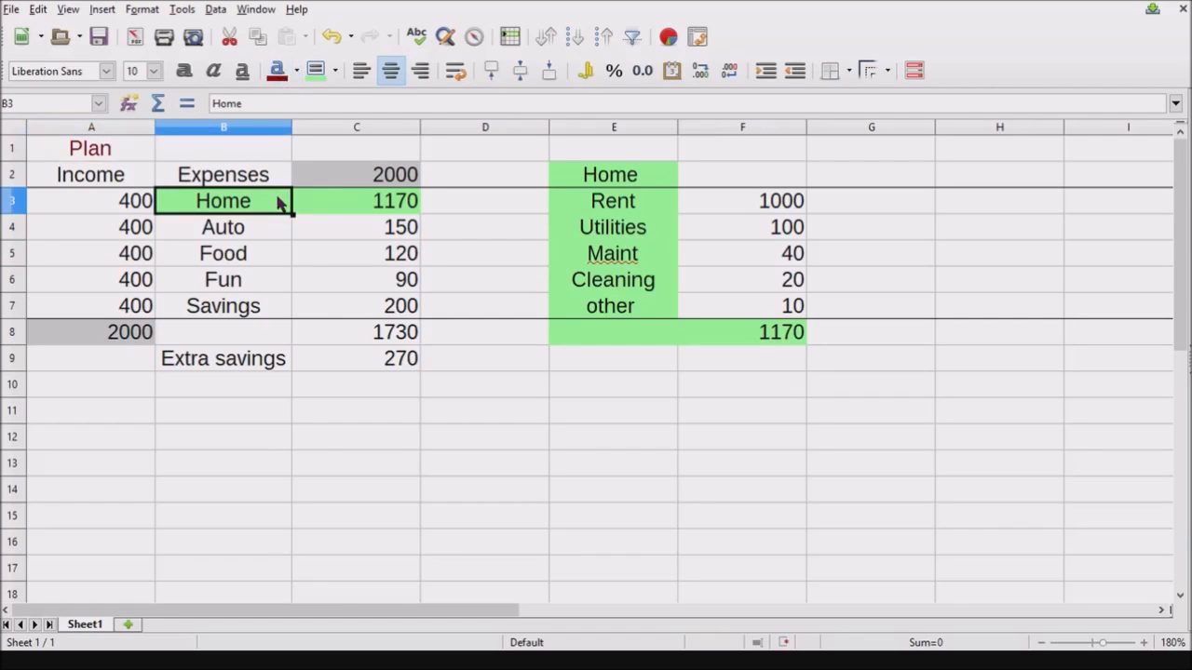
click(93, 149)
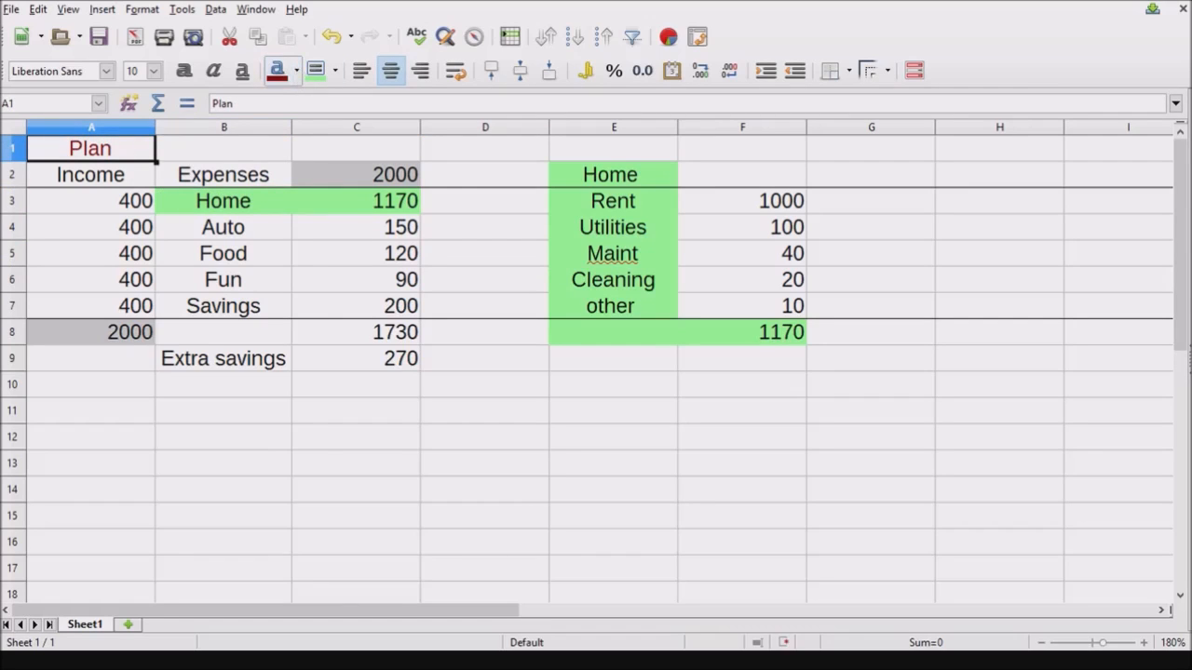
- Restore the text of the "Plan" title in cell A1 to black
click(367, 224)
click(71, 221)
click(81, 149)
click(223, 228)
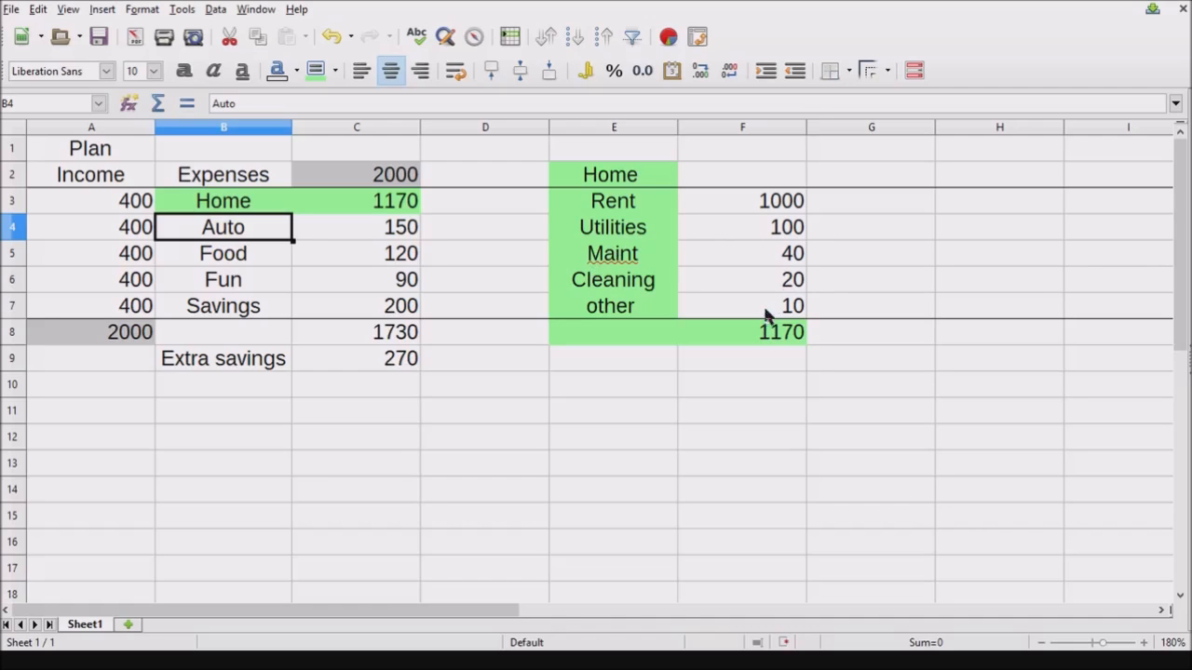
- Set the Utilities amount in cell F4 of the Home breakdown to 150
click(863, 181)
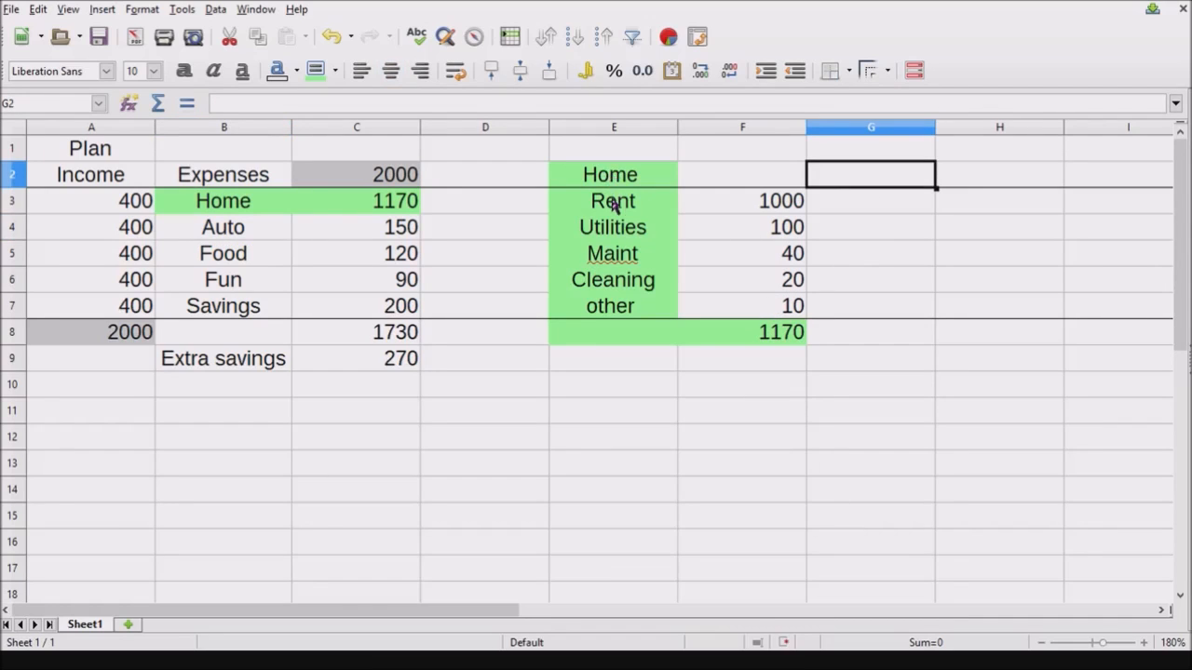
click(778, 234)
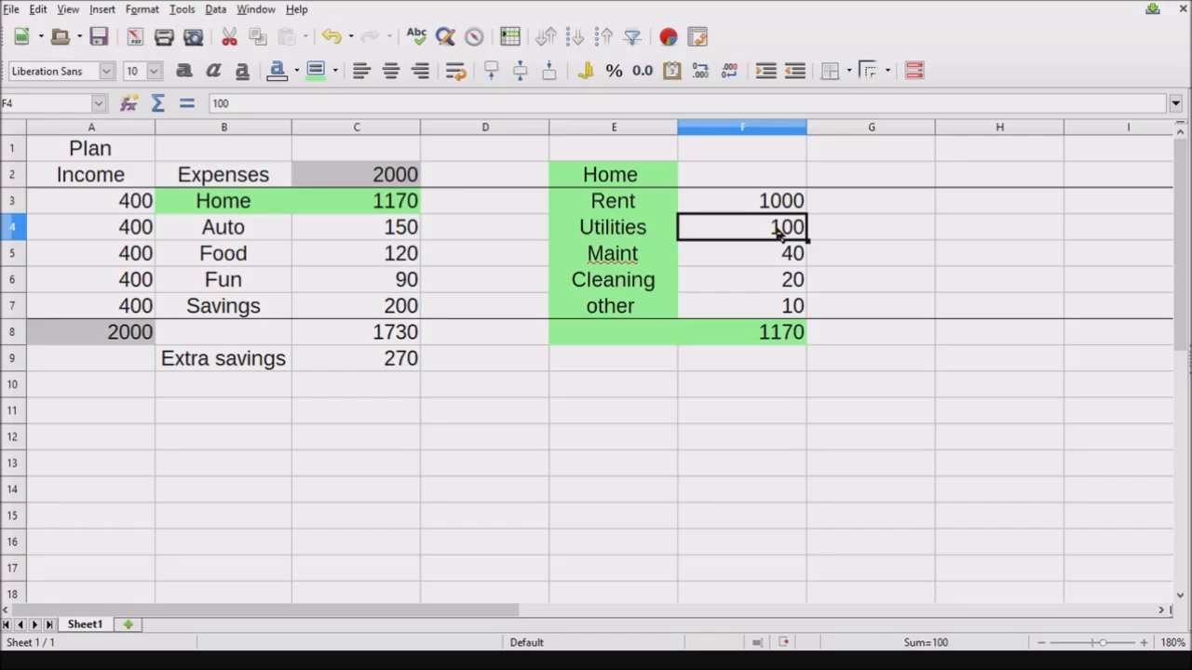
text(150)
key(Return)
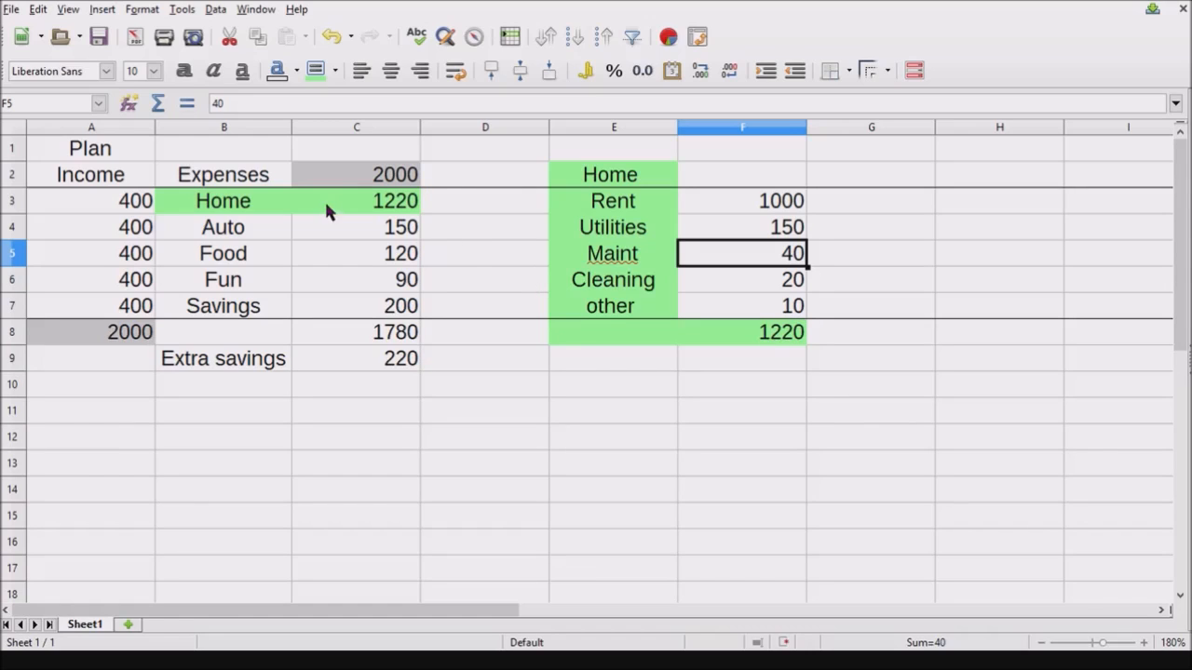
- Start an Auto breakdown with the heading "Auto" in cell G2 and the item "gas" in G3
click(864, 180)
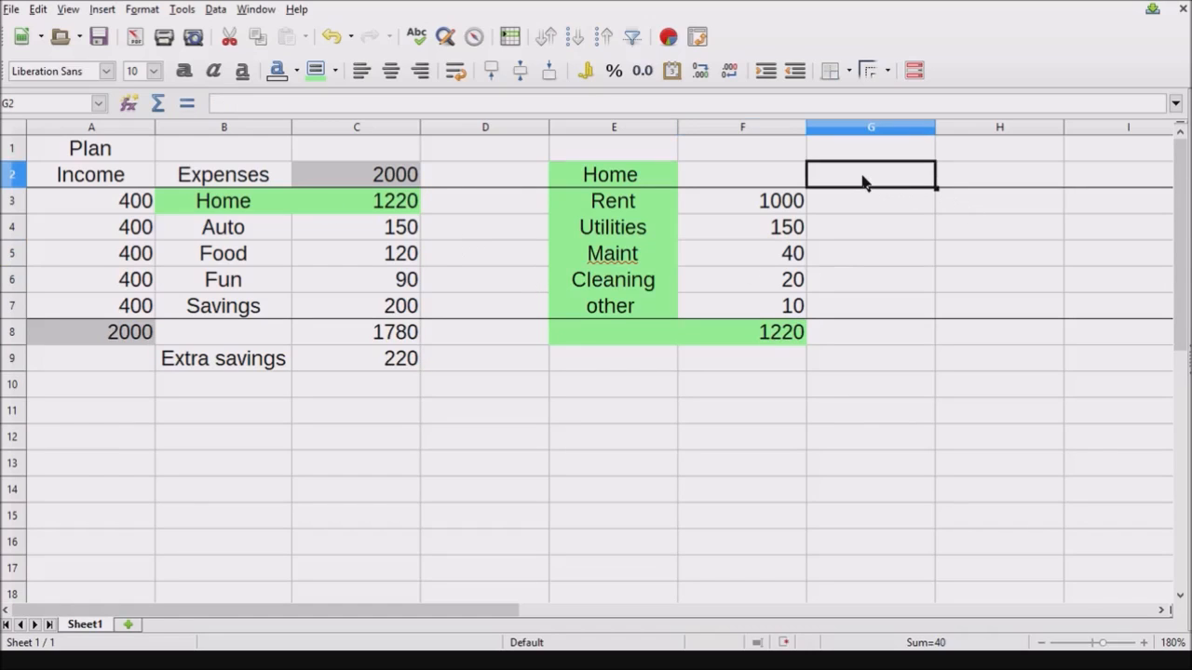
text(Auto)
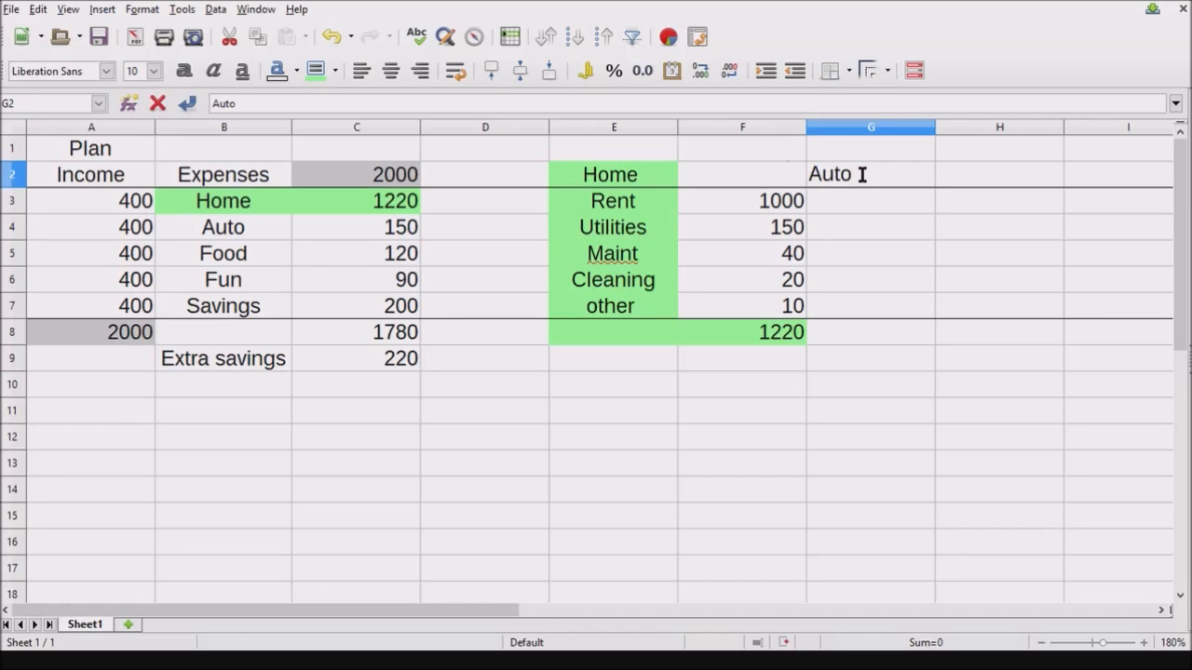
key(Return)
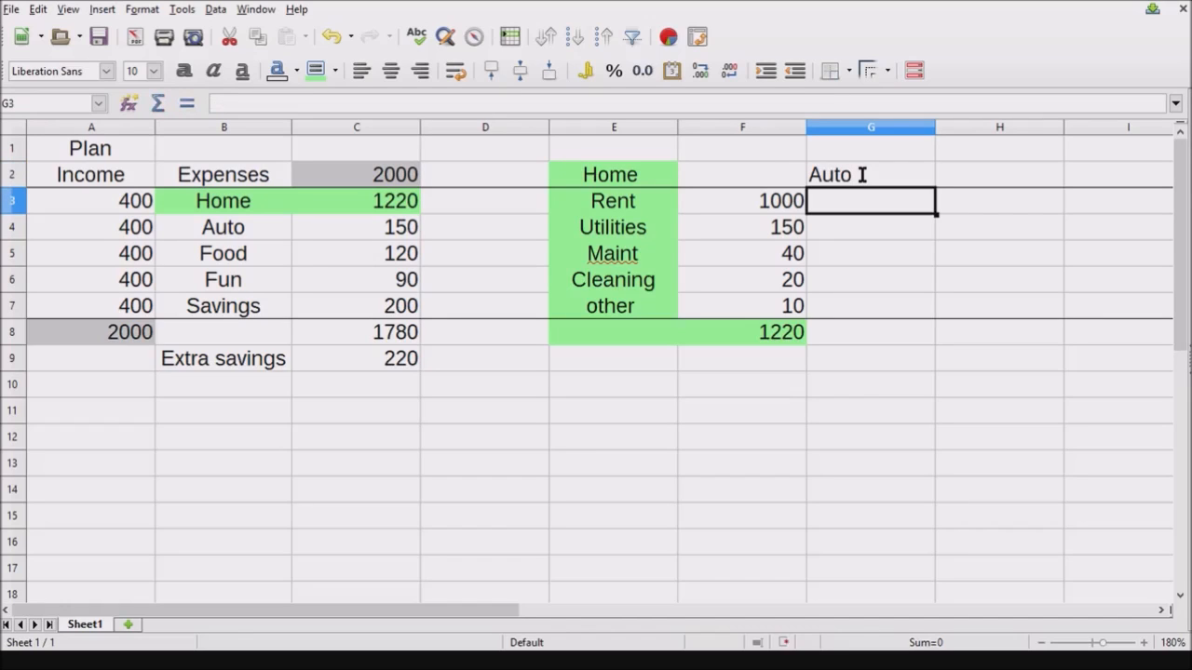
text(gas)
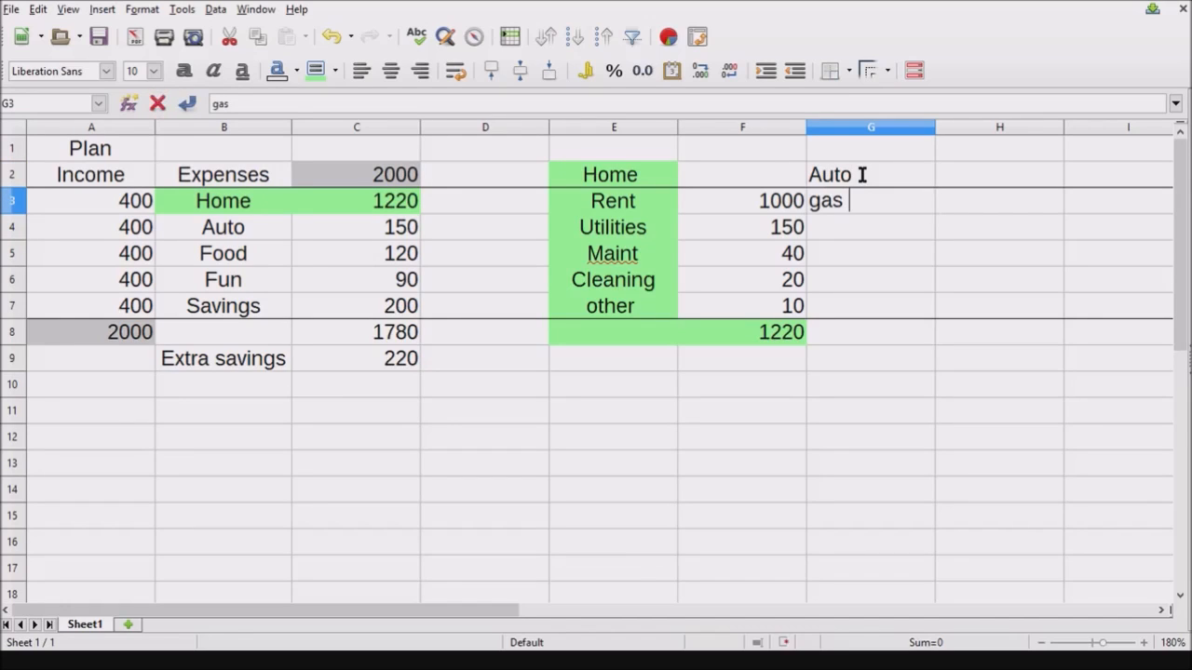
key(Return)
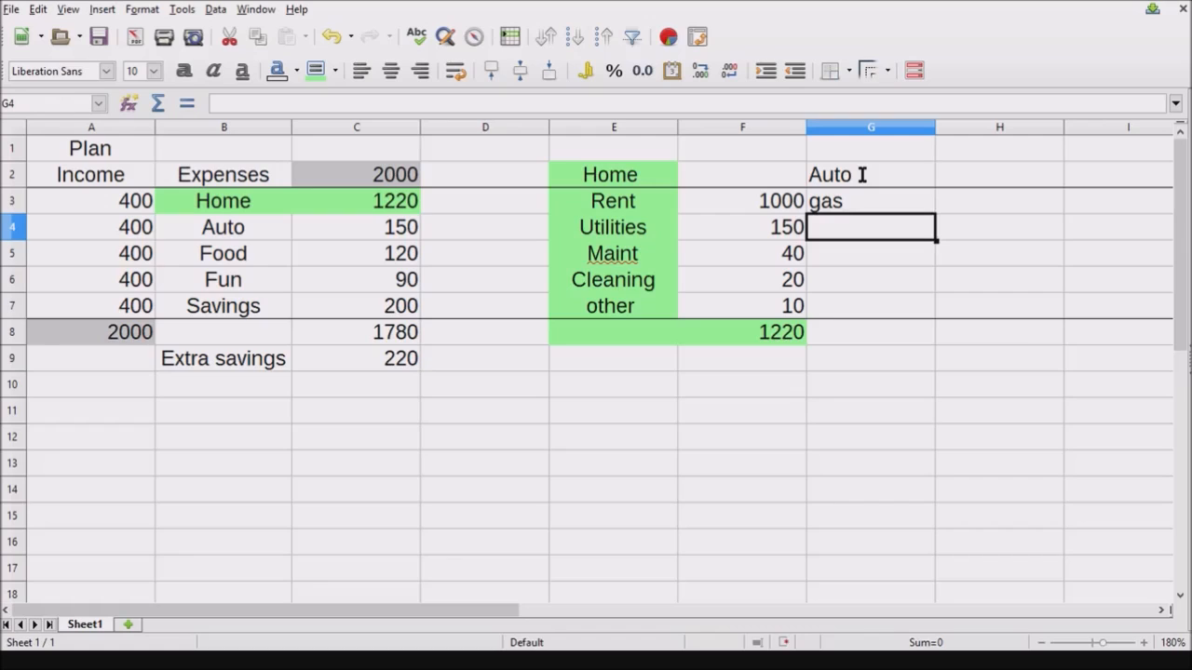
text(lease)
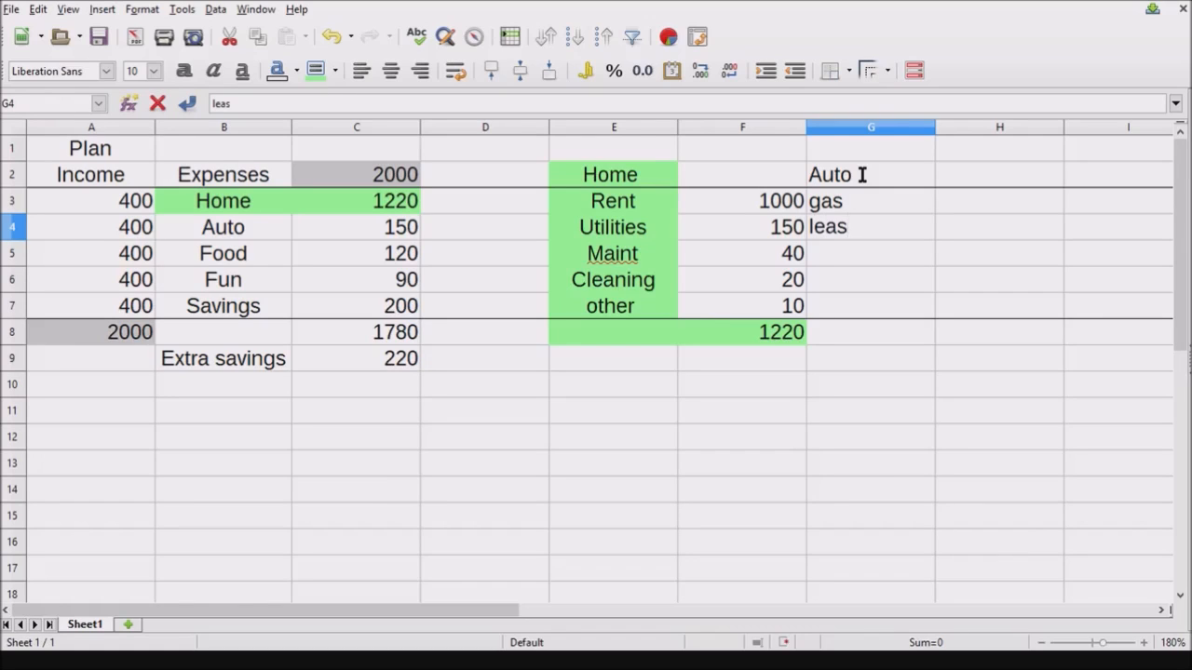
key(Return)
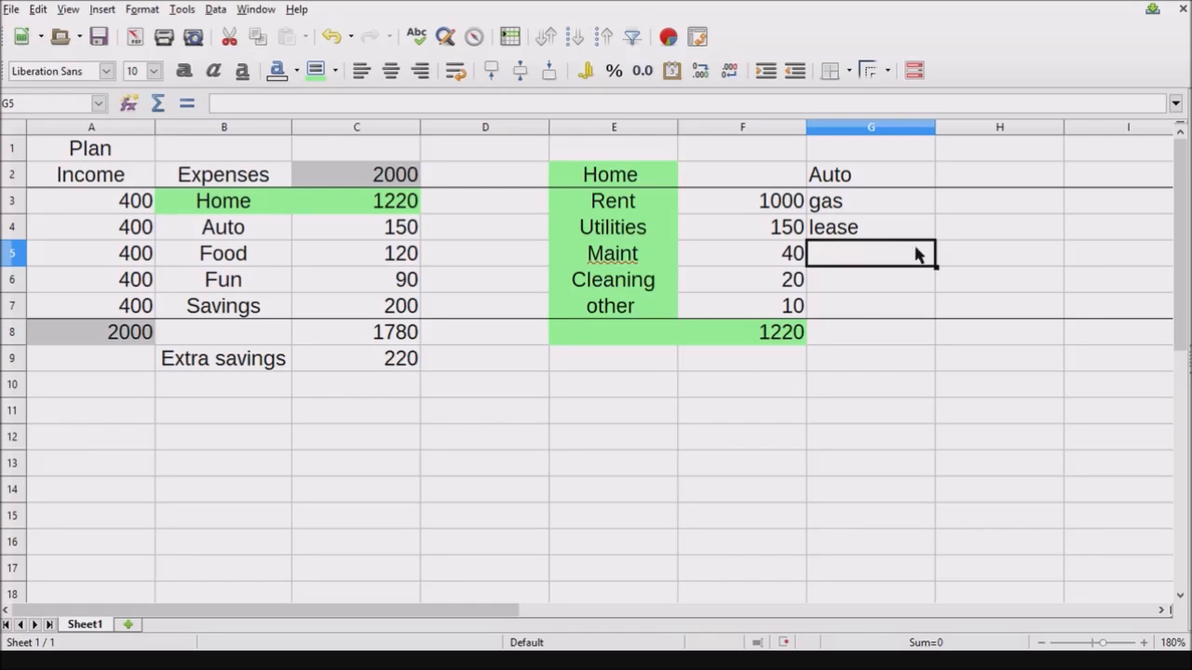
click(886, 235)
key(Delete)
- List the remaining Auto items "Insurance", "Payment" and "Maint" in cells G4 to G6
text(In)
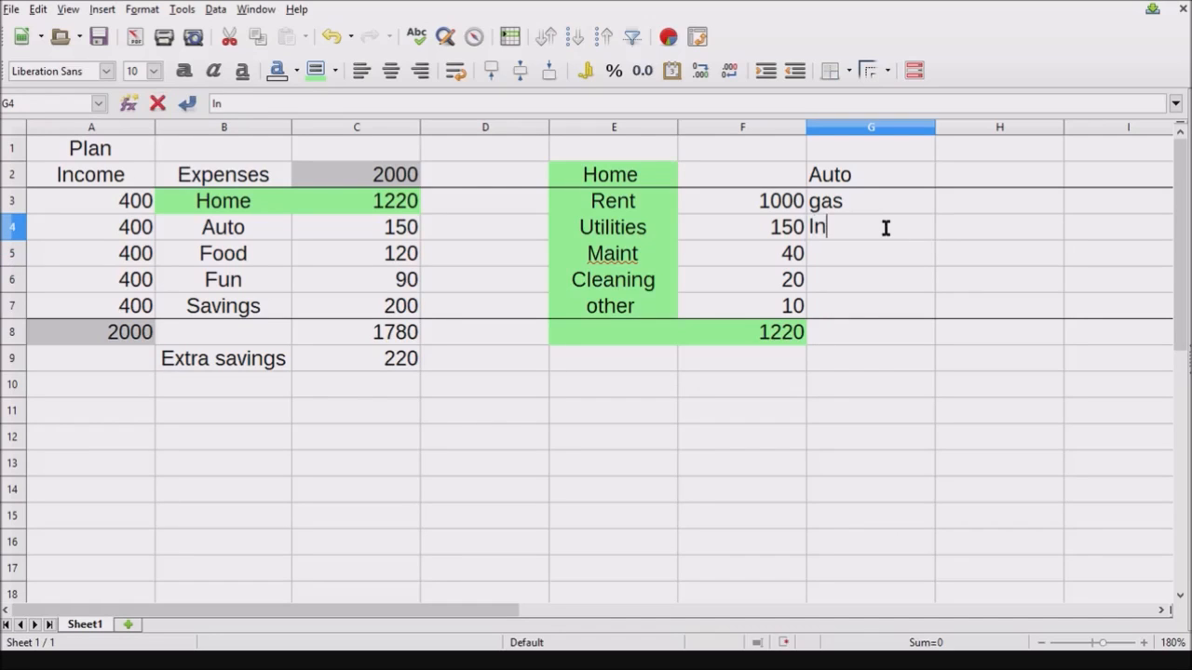
text(surance)
key(Return)
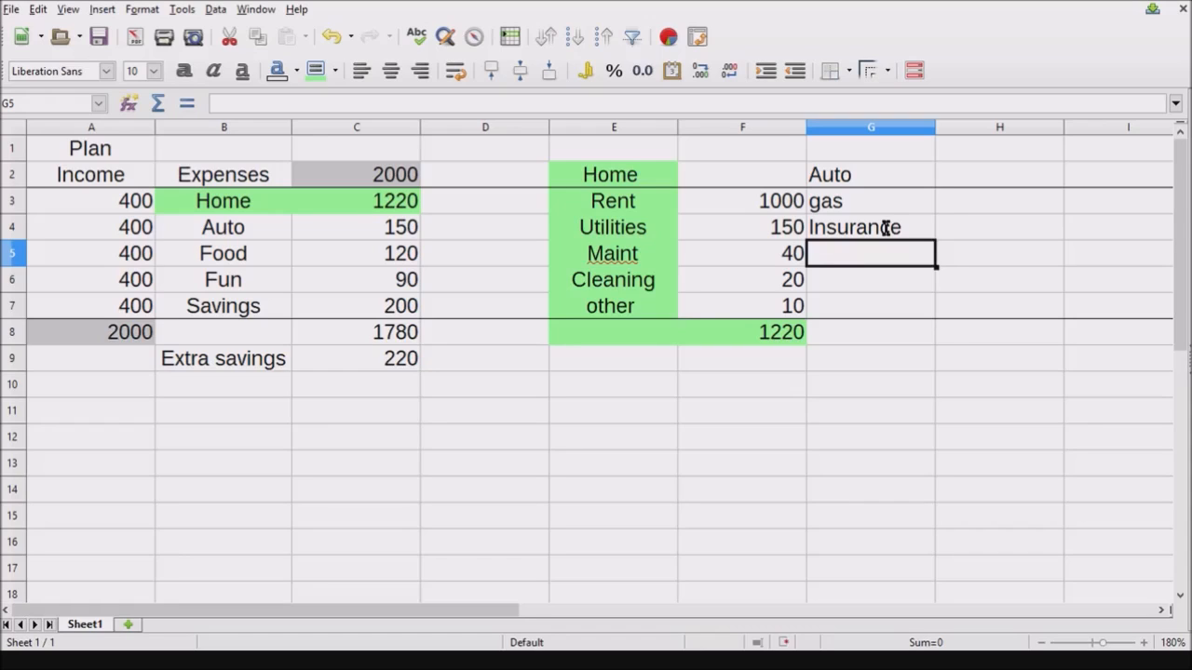
text(Payment)
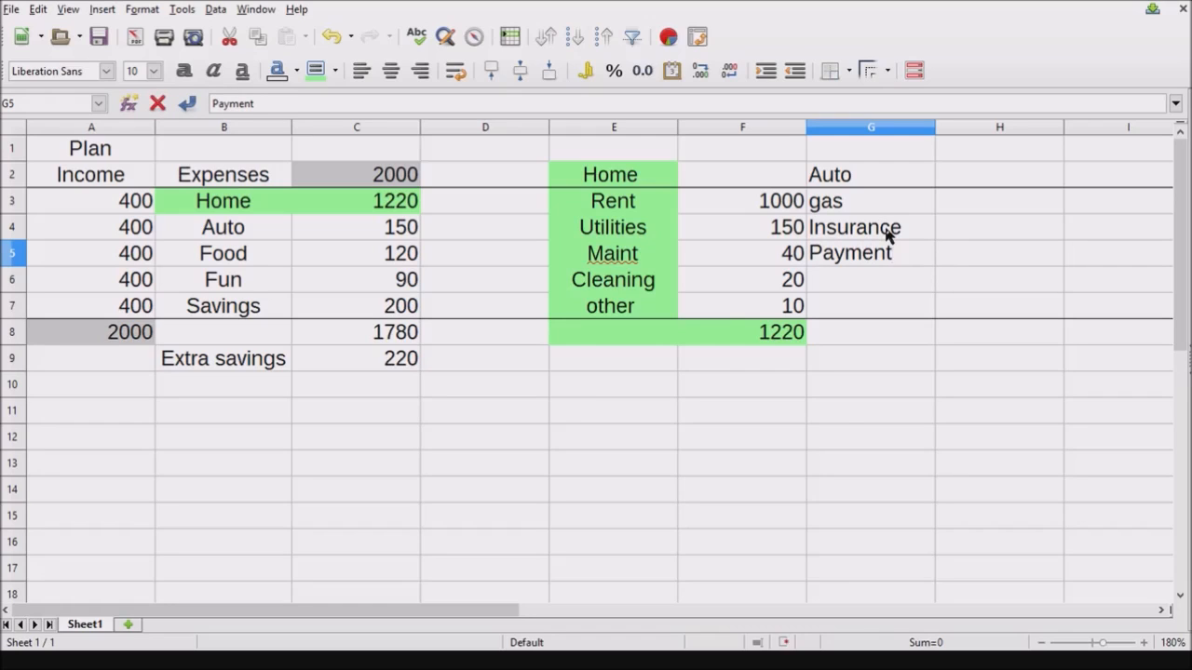
key(Return)
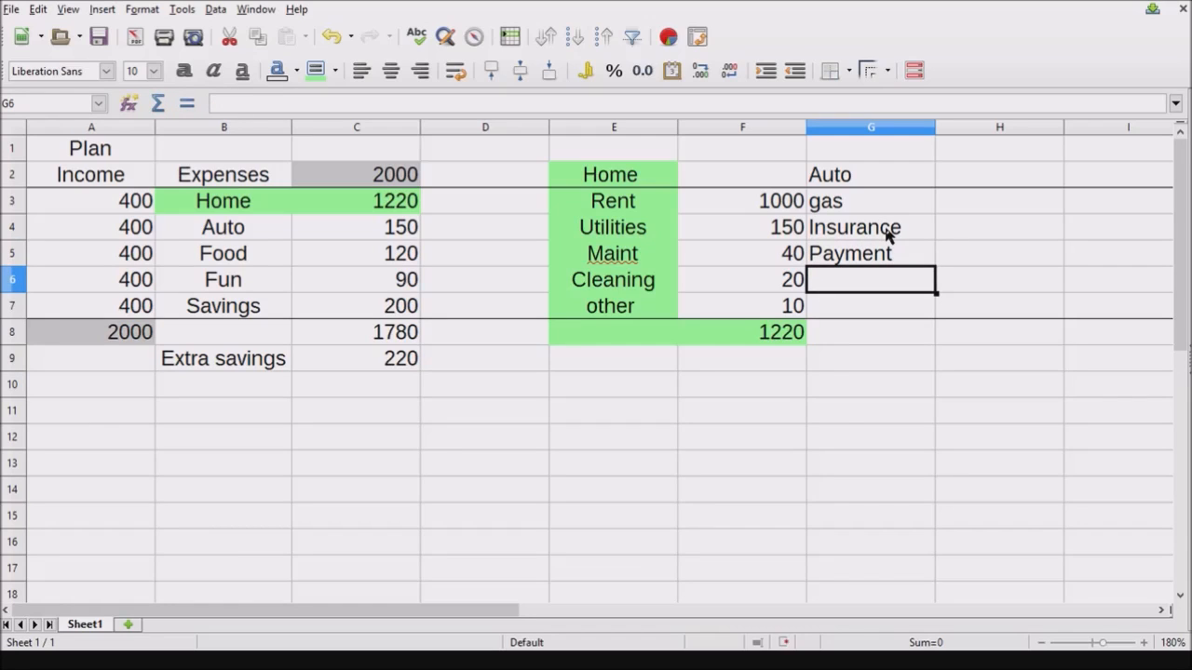
text(Maint)
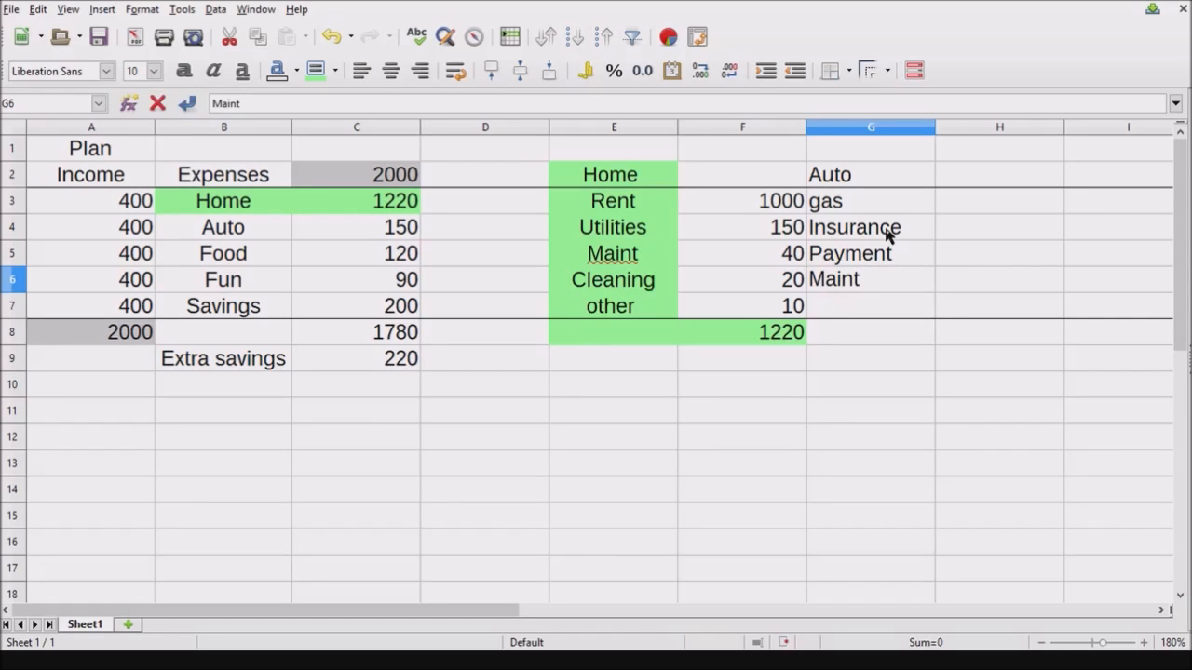
key(Return)
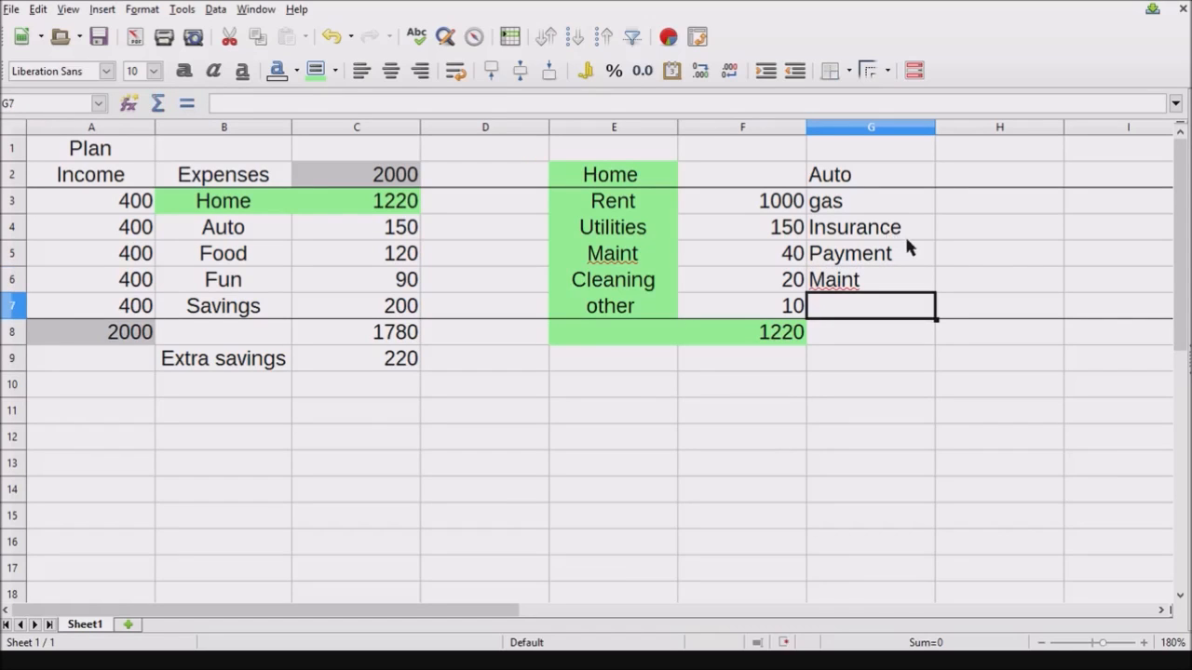
- Center the contents of column G horizontally
click(845, 148)
click(854, 127)
click(391, 71)
- Enter the Auto amounts in column H: gas 120, Insurance 80, Payment 0 and Maint 40
click(985, 203)
text(120)
key(Return)
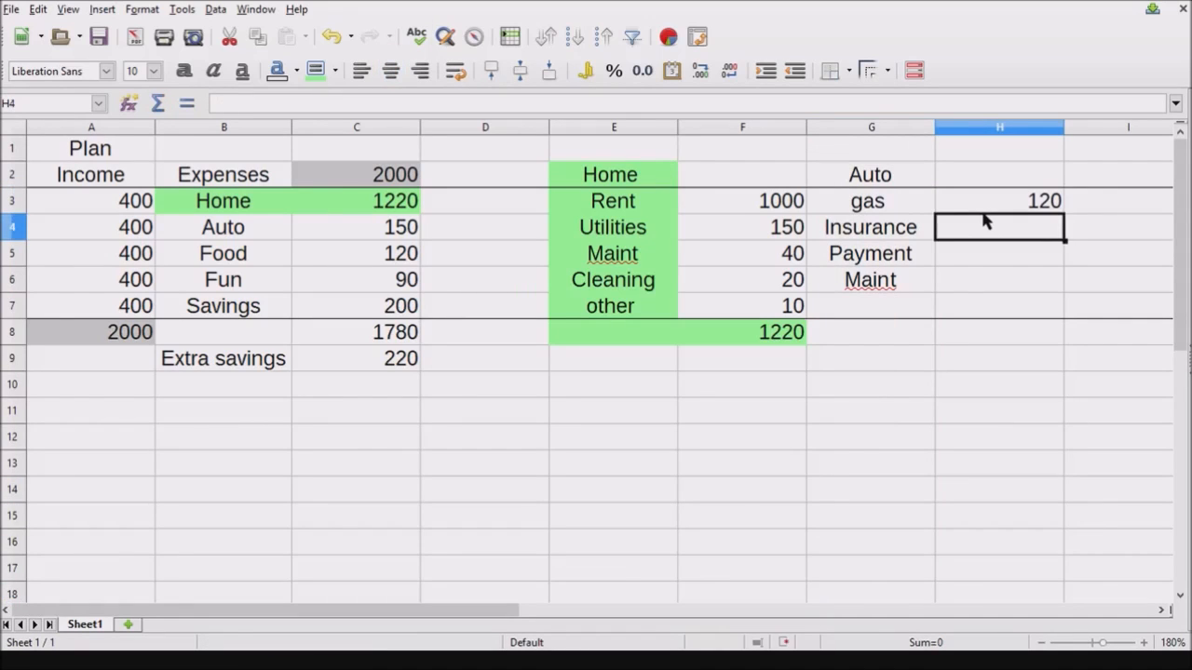
text(80)
key(Return)
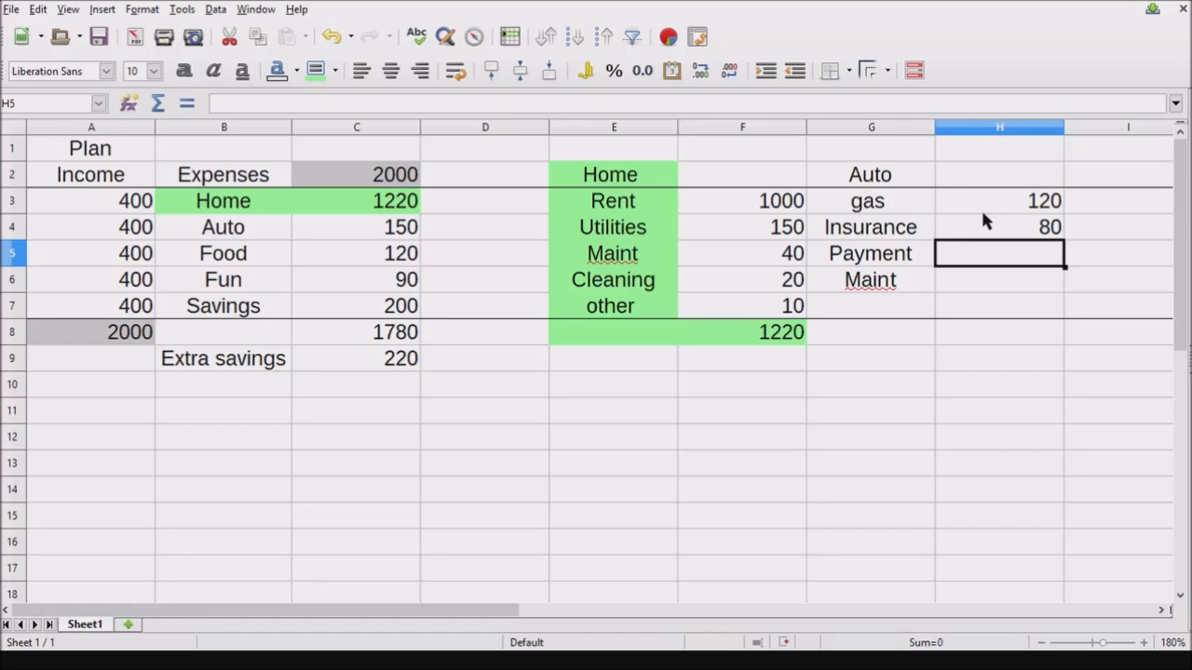
text(0)
key(Return)
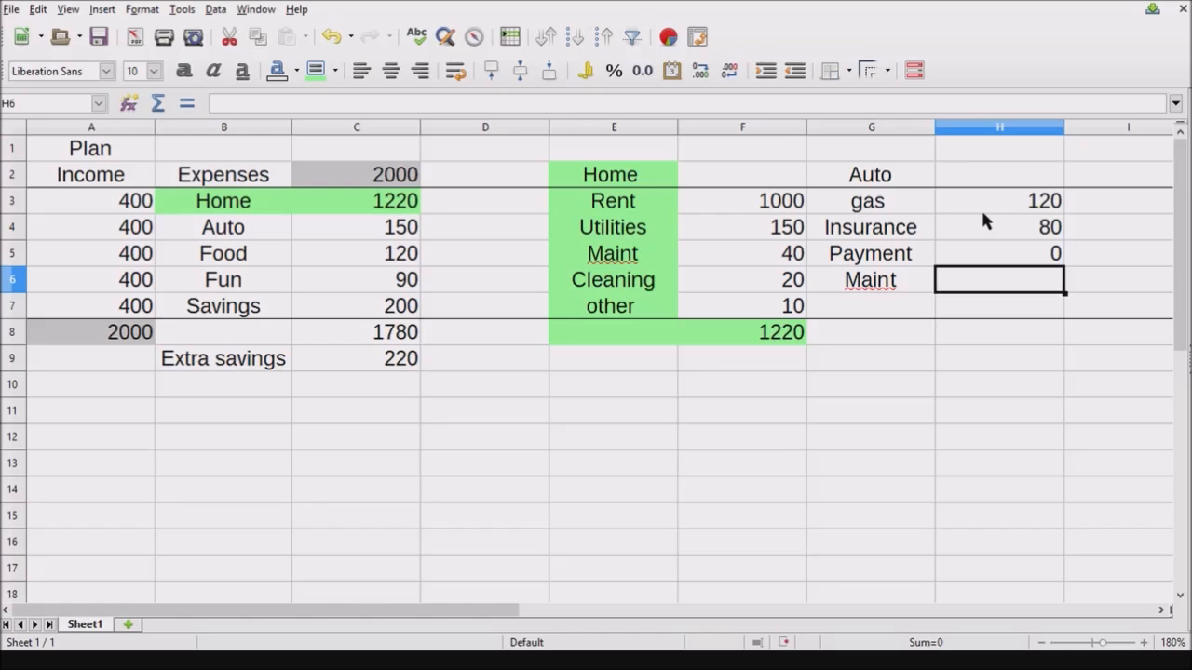
text(40)
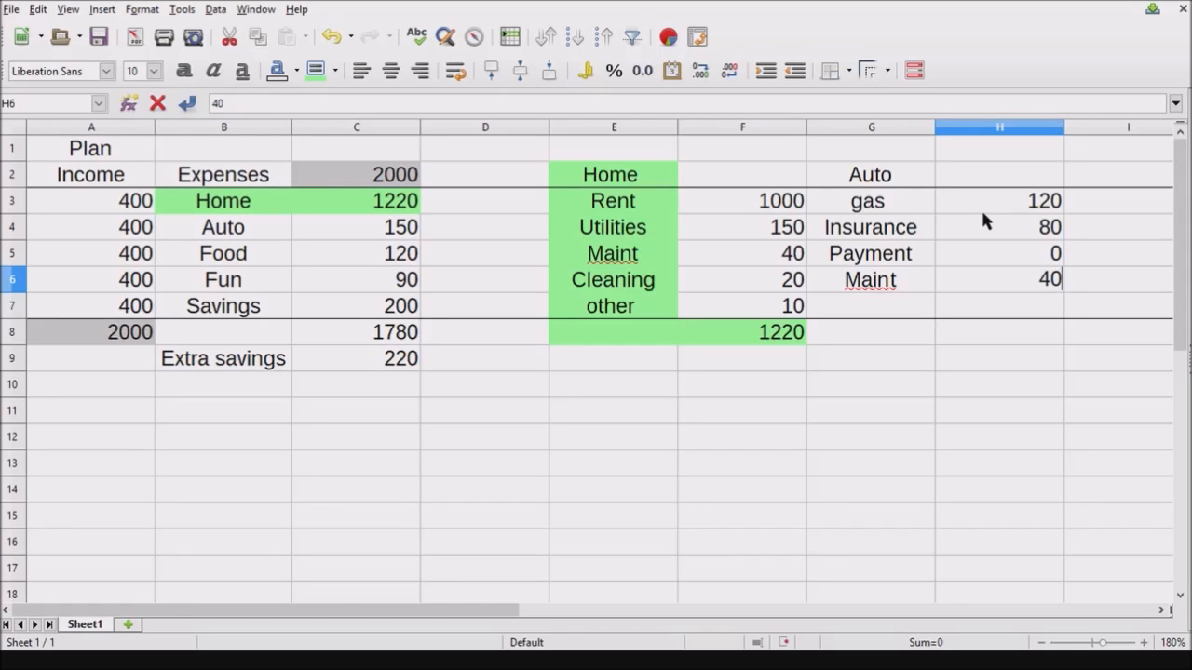
key(Return)
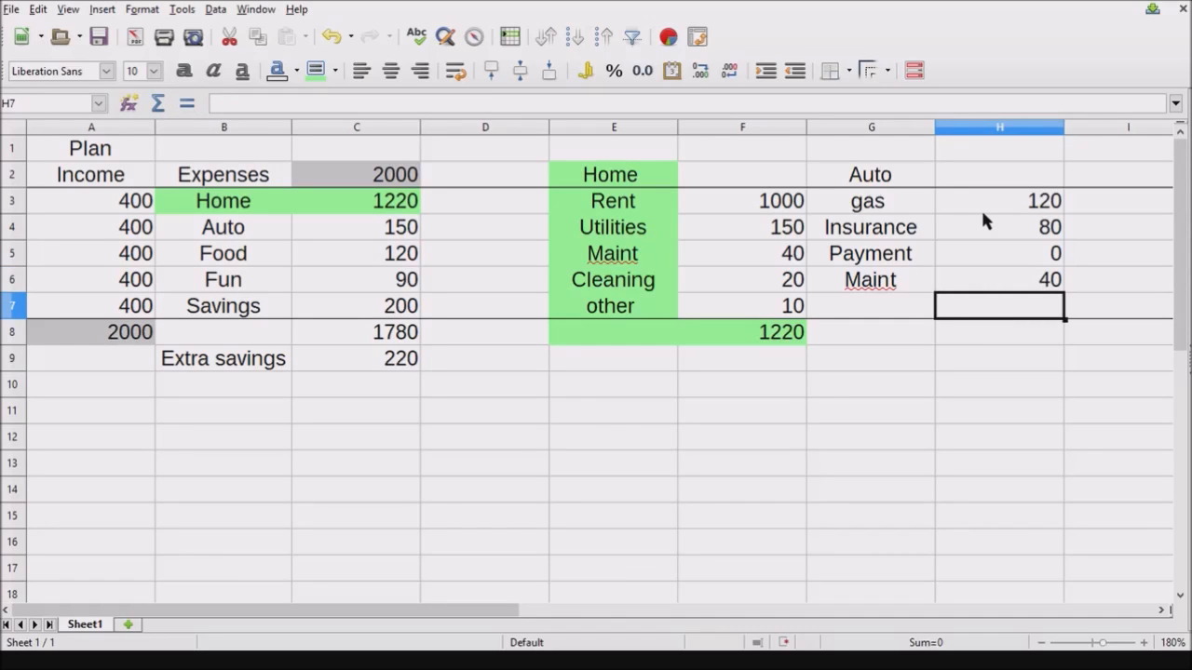
- Total the Auto breakdown in cell H8 with the formula =SUM(H3:H7)
click(976, 331)
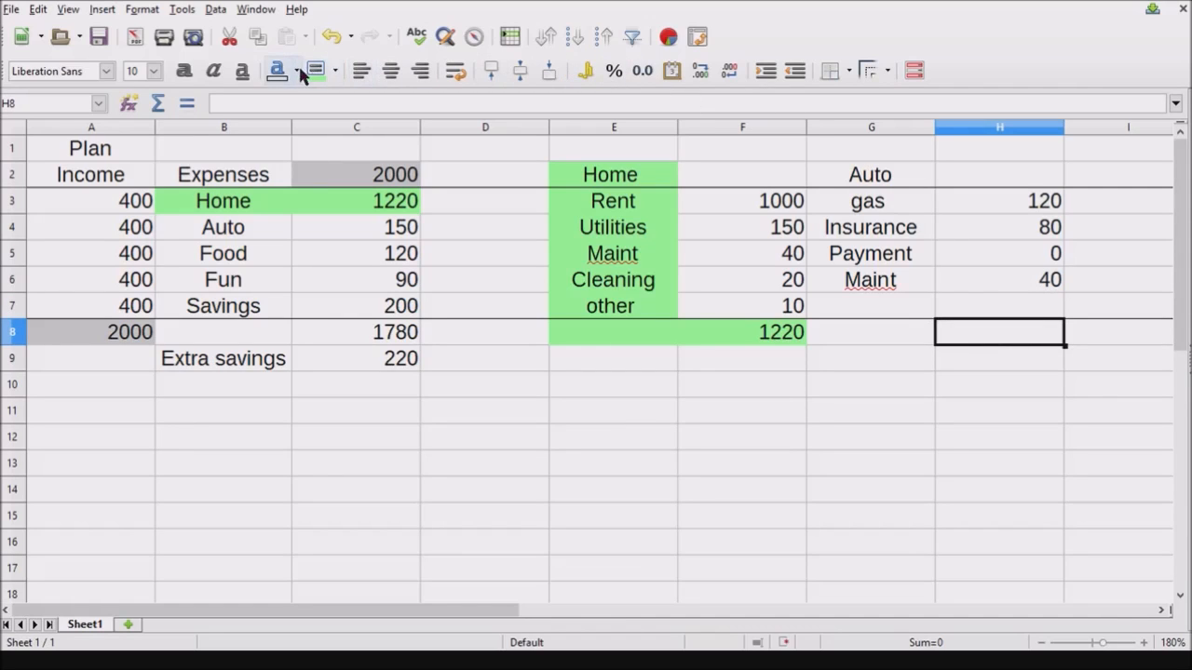
click(157, 102)
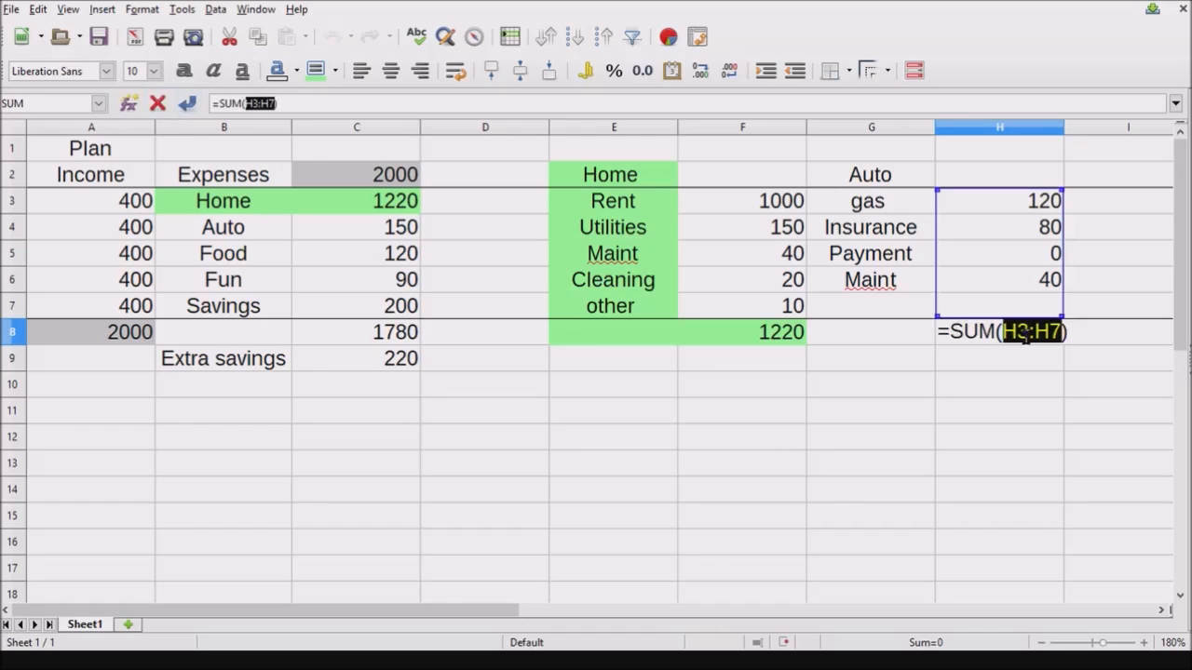
key(Return)
- Fill the related Auto cells B4, C4, G2 to G8 and H8 with a red background
click(984, 332)
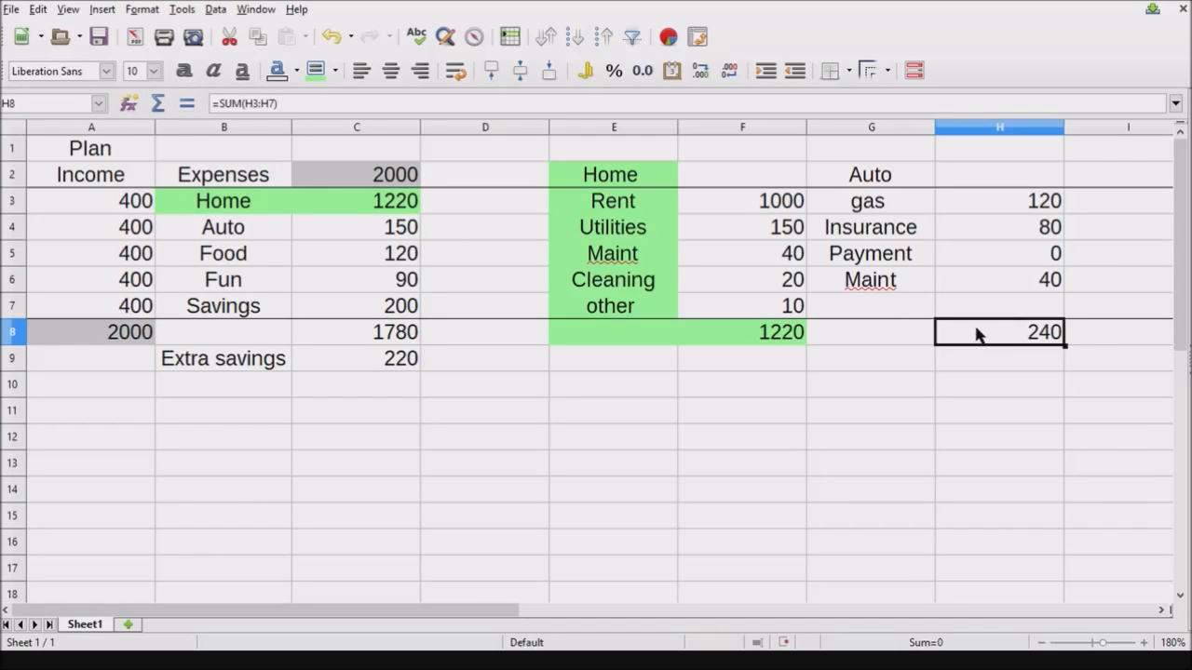
ctrl+click(369, 233)
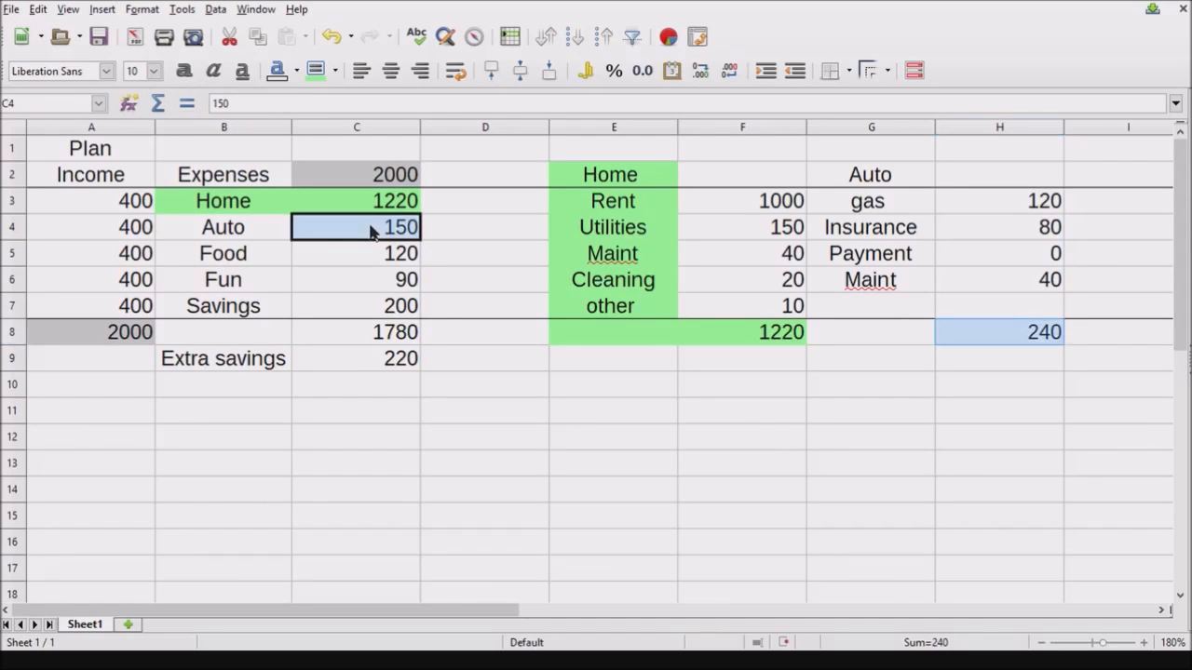
ctrl+click(261, 236)
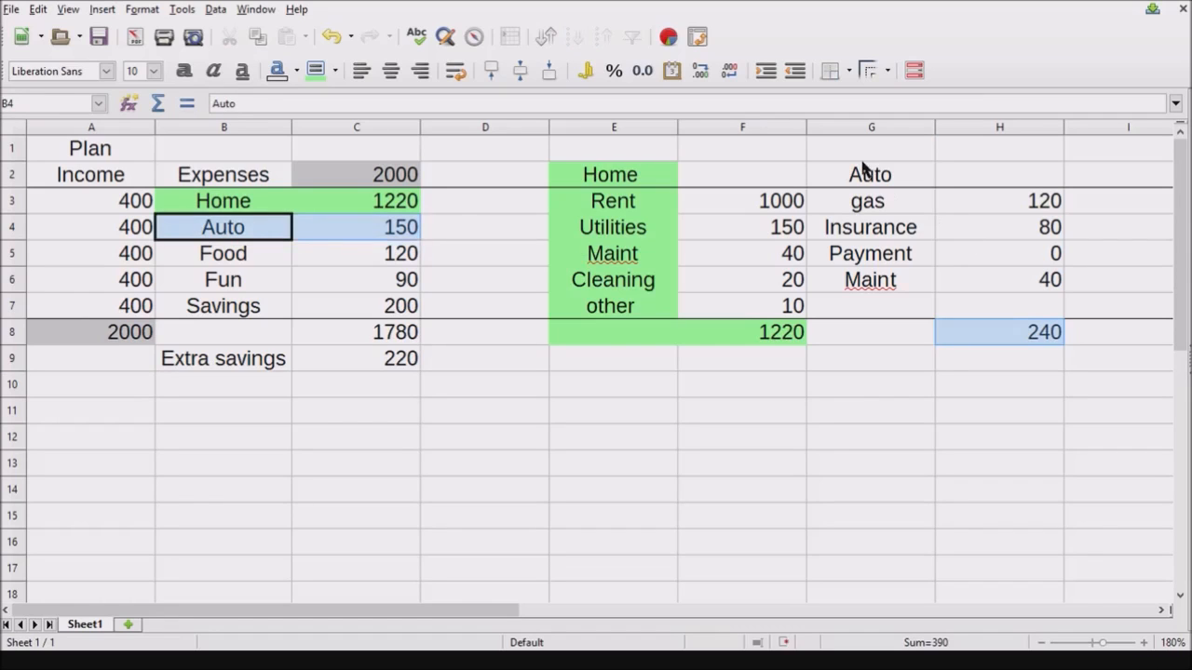
drag(862, 176, 873, 343)
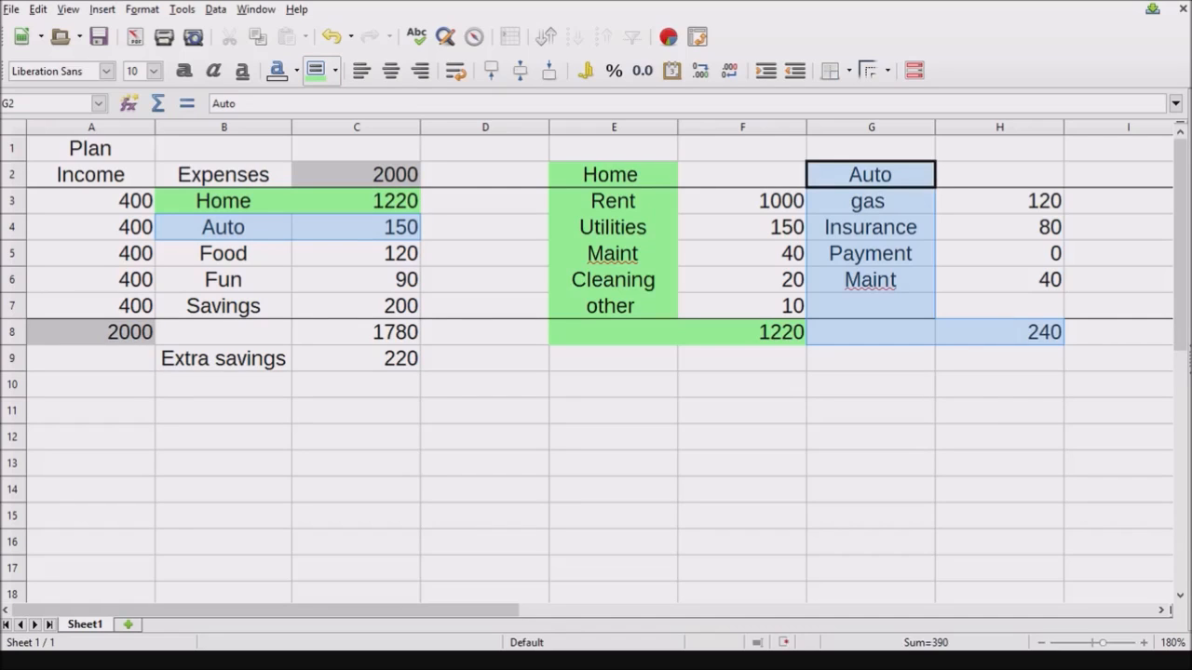
click(316, 70)
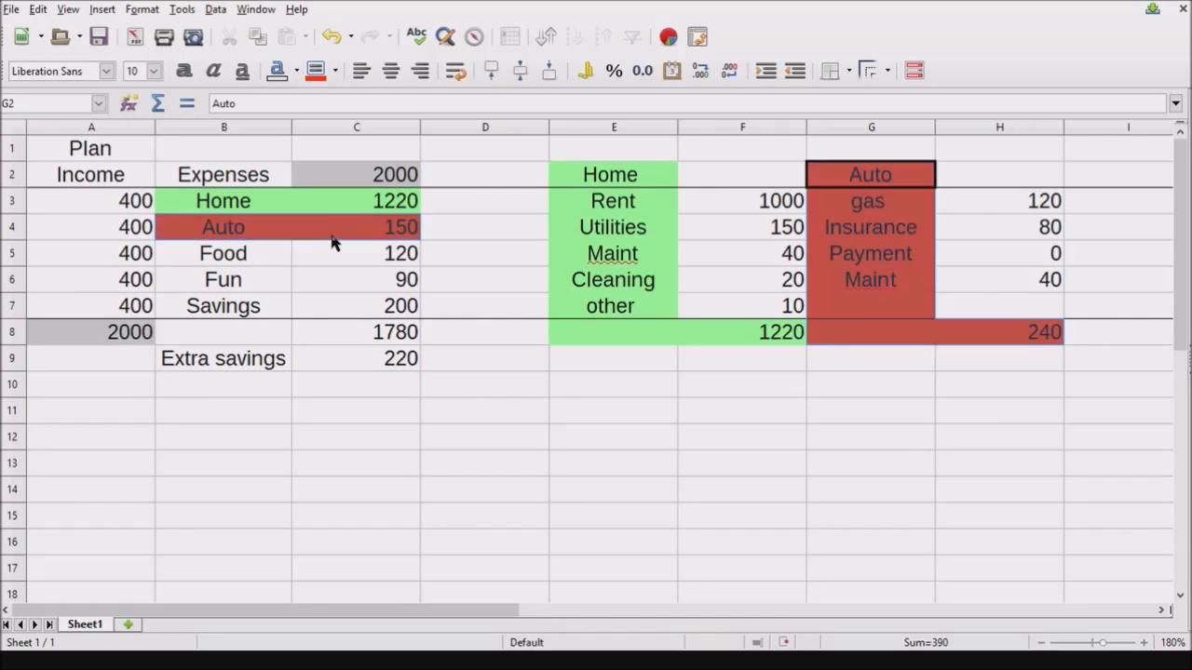
click(524, 345)
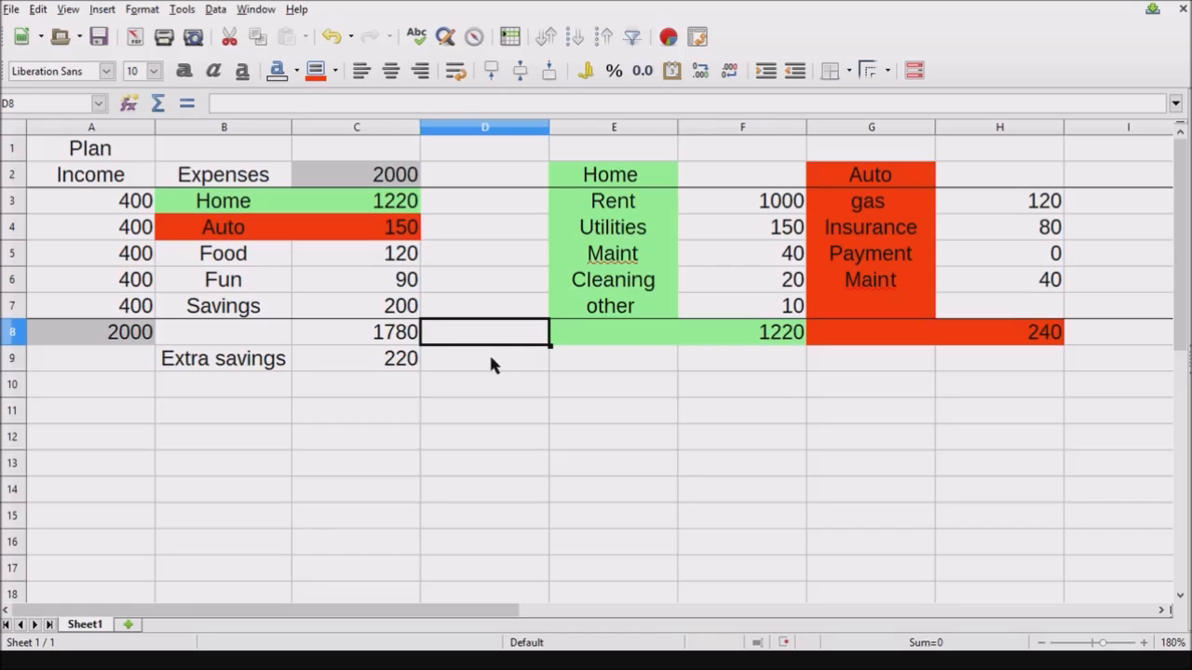
- Fill the related Auto cells B4, C4, G2 to G8 and H8 with an orange background
drag(216, 235, 358, 227)
drag(884, 179, 867, 327)
ctrl+click(972, 337)
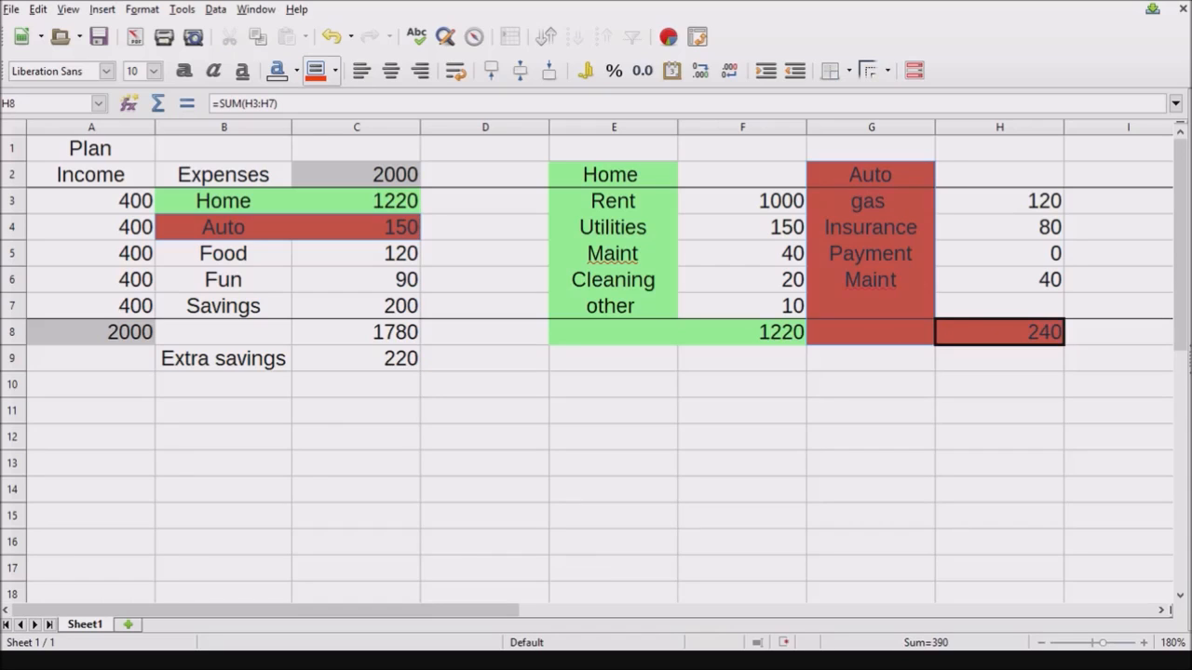
click(315, 71)
click(900, 443)
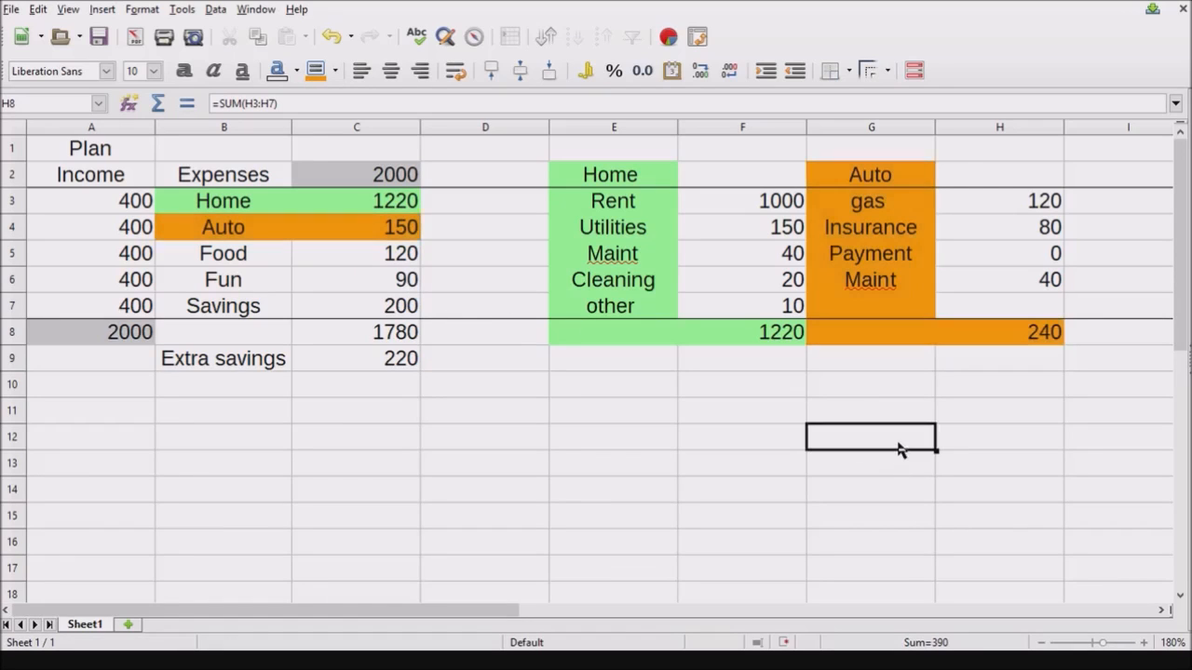
- Review the related Auto cells B4:C4, G2:G8 and H8 together with the first Auto amount in H3
drag(212, 239, 399, 237)
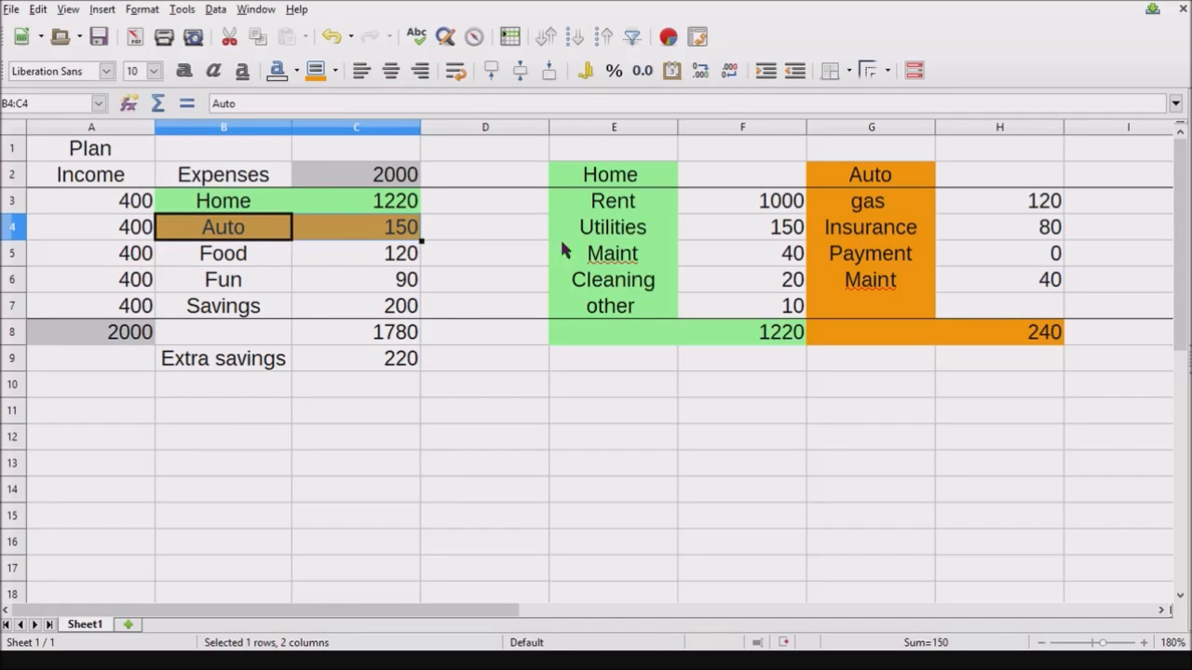
ctrl+click(880, 174)
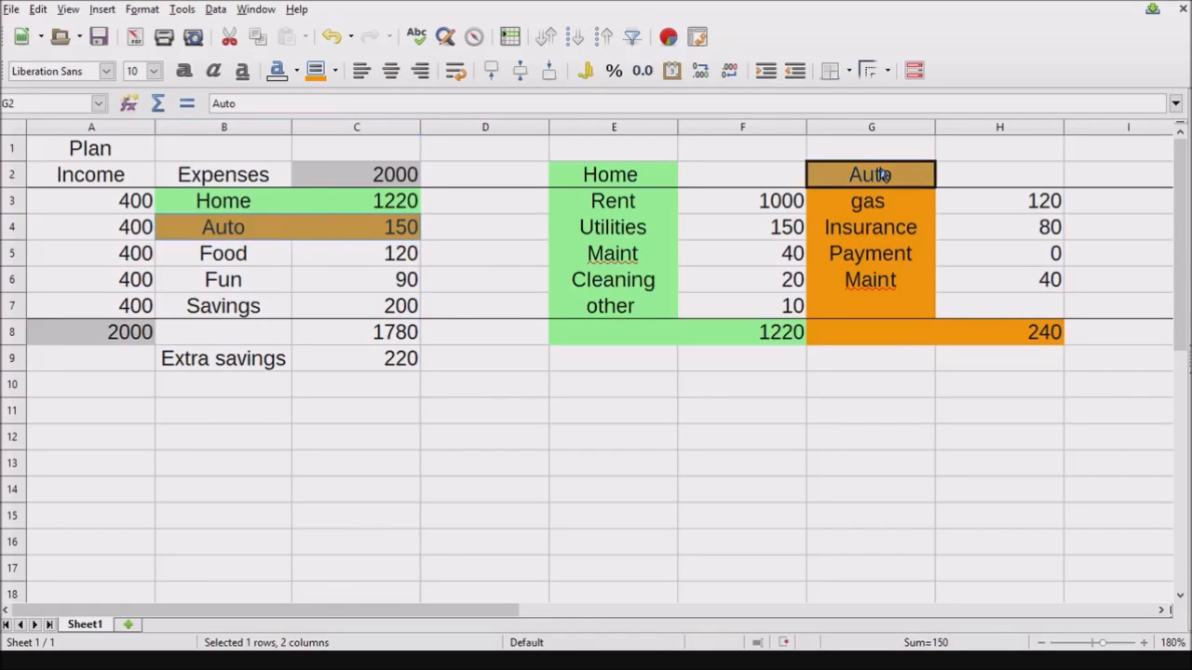
ctrl+click(868, 201)
ctrl+click(871, 279)
ctrl+click(893, 333)
ctrl+click(999, 333)
ctrl+click(907, 306)
ctrl+click(907, 252)
ctrl+click(896, 228)
drag(963, 201, 1011, 202)
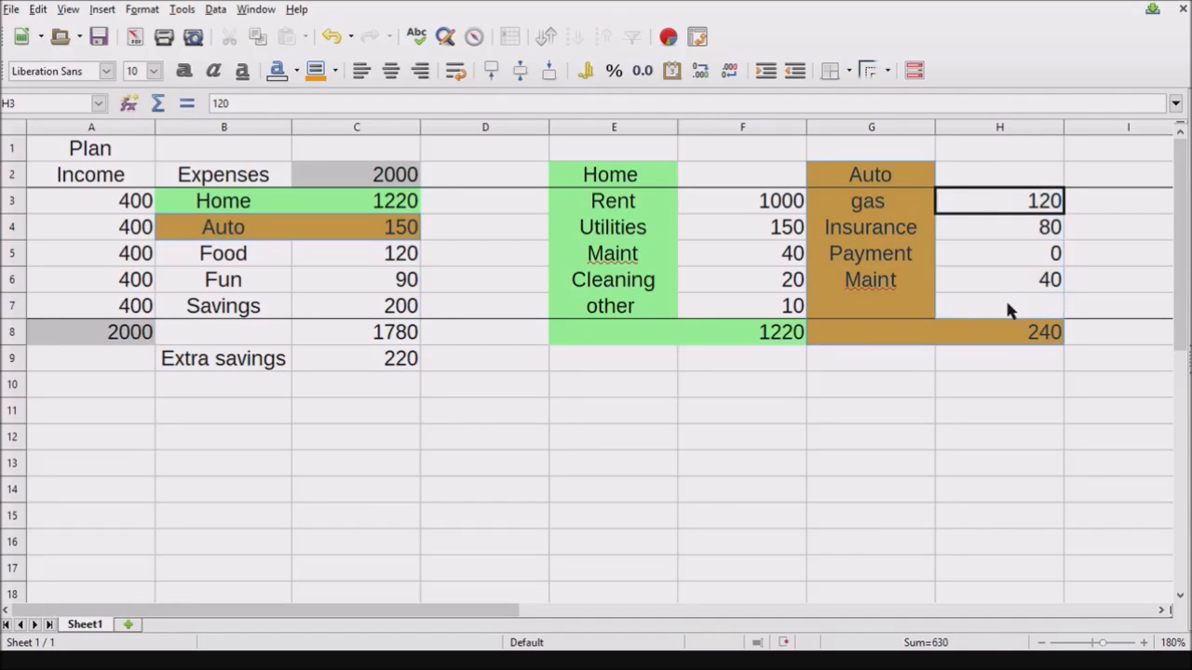
click(702, 279)
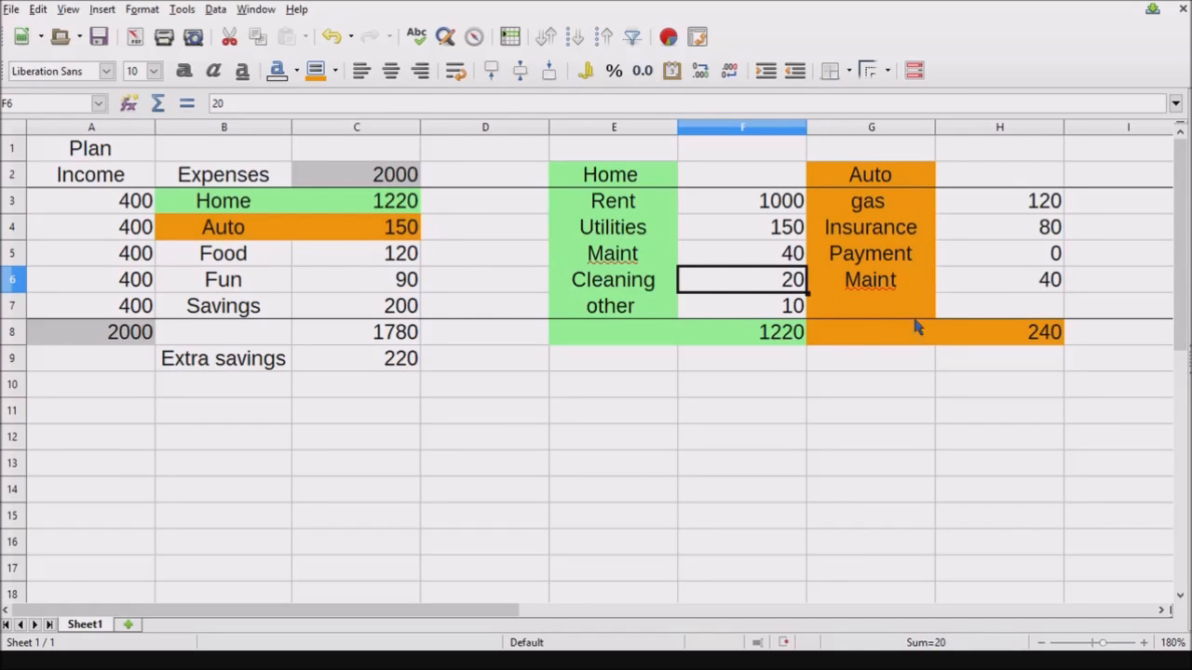
- Link the Auto expense in C4 to the Auto breakdown total with the formula =H8
click(324, 229)
text(=)
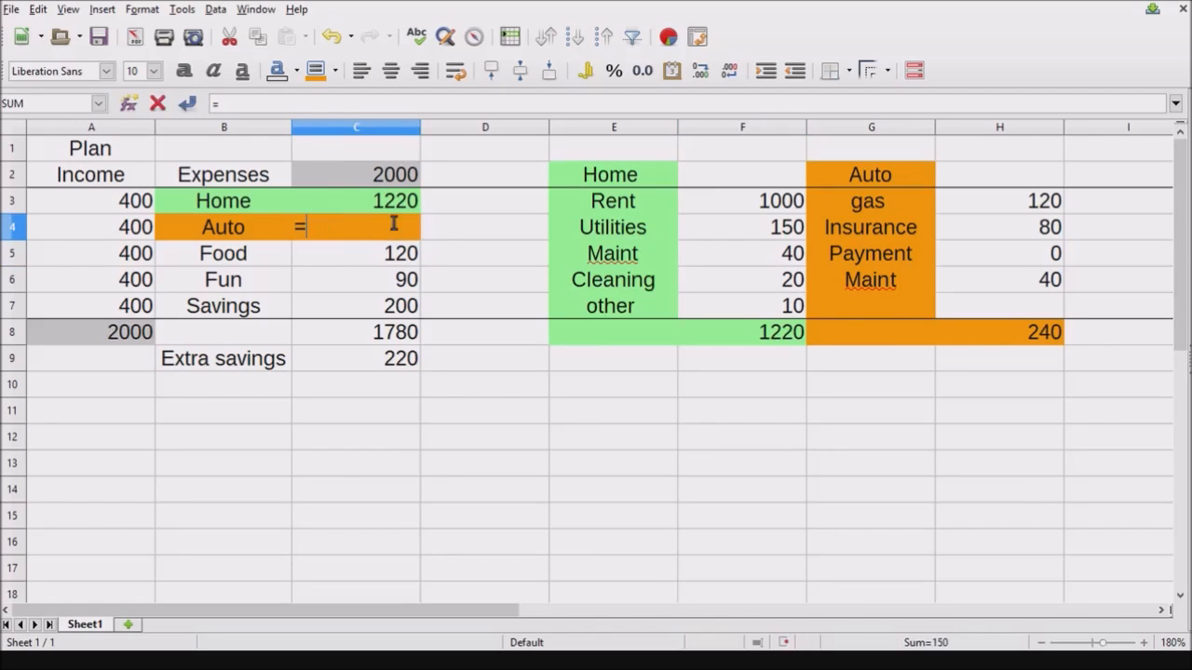
click(994, 339)
key(Return)
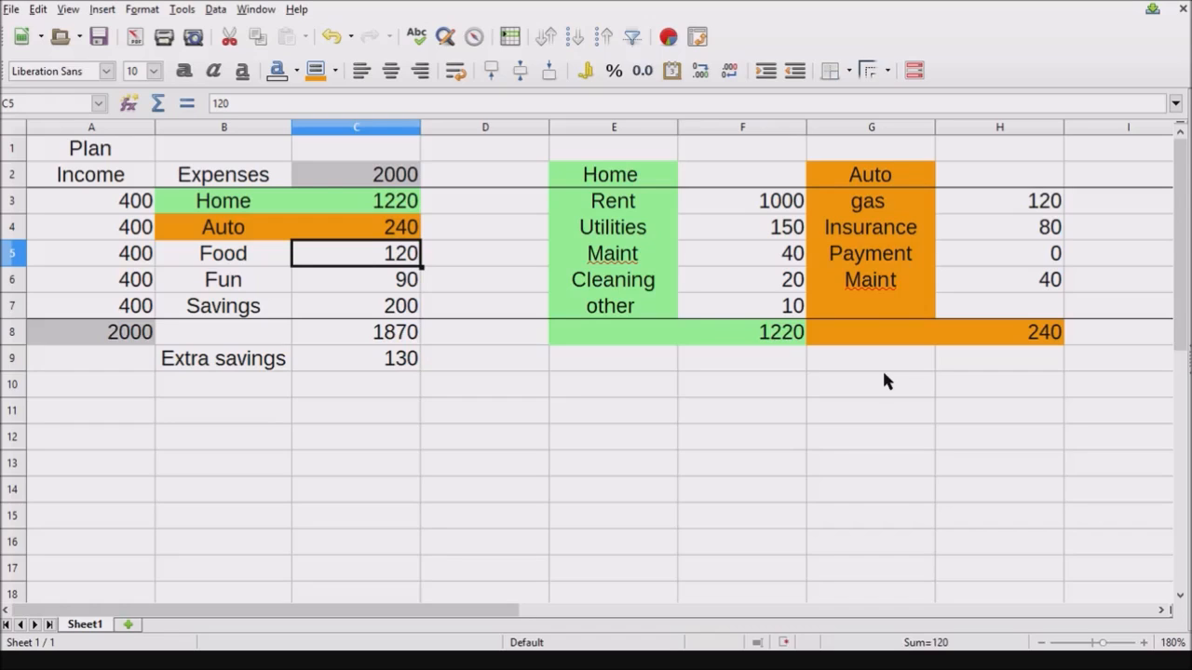
- Copy the whole plan block A2:H8 and paste it below, starting at cell A12
drag(1040, 345, 48, 175)
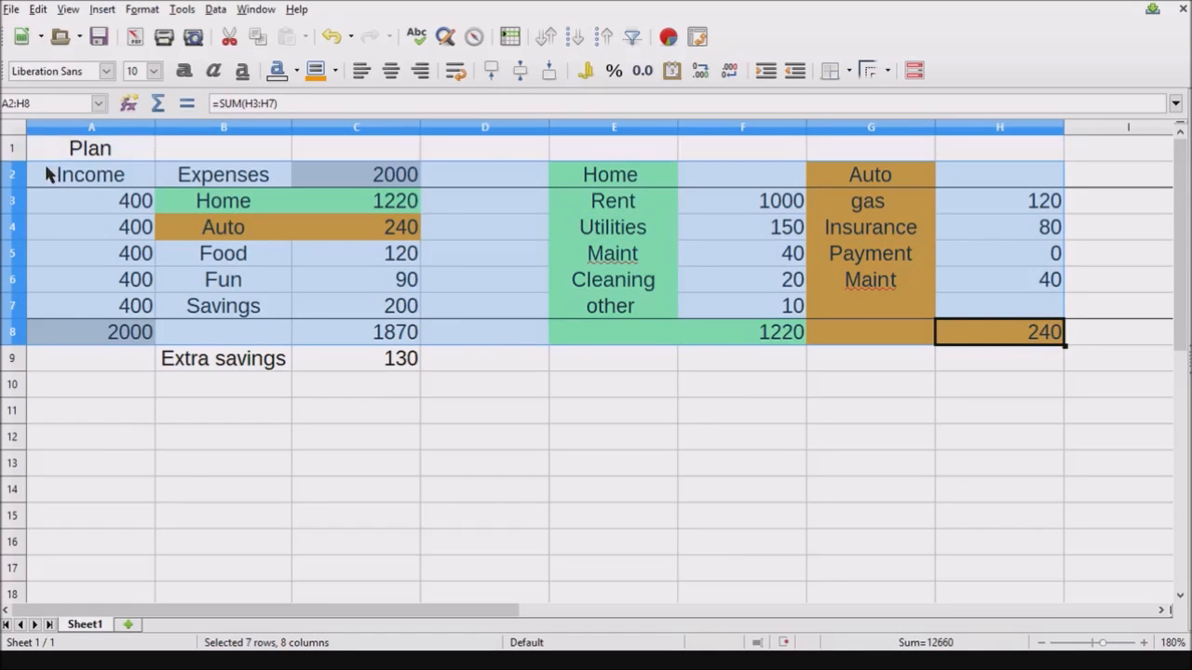
key(ctrl+c)
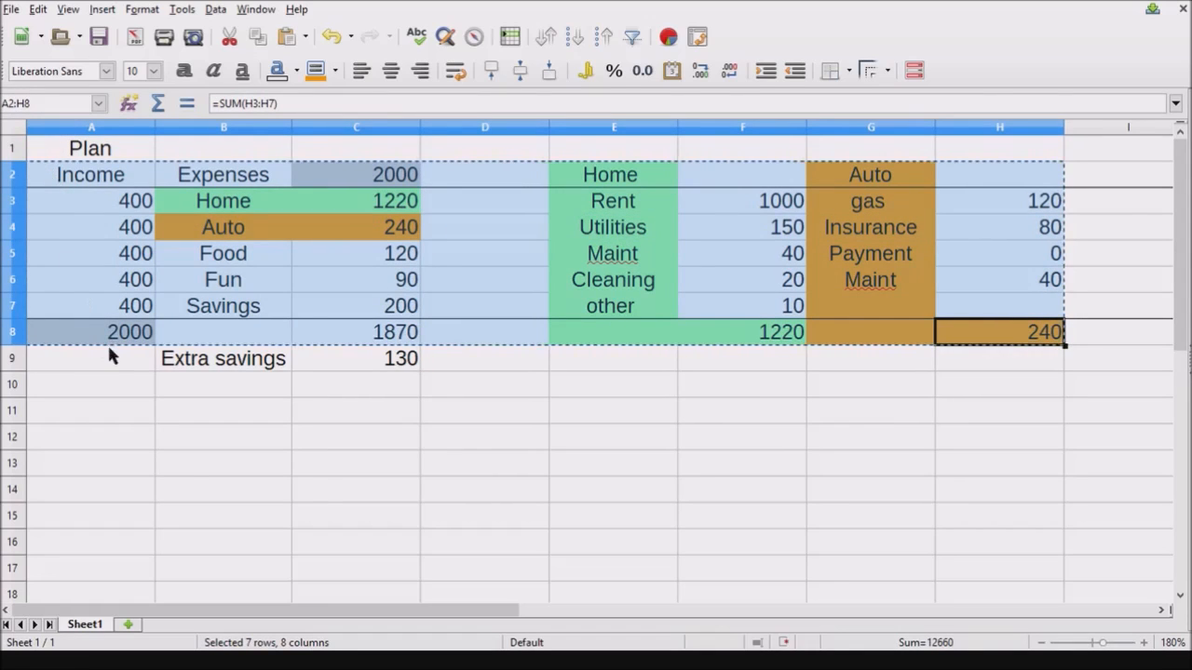
click(85, 435)
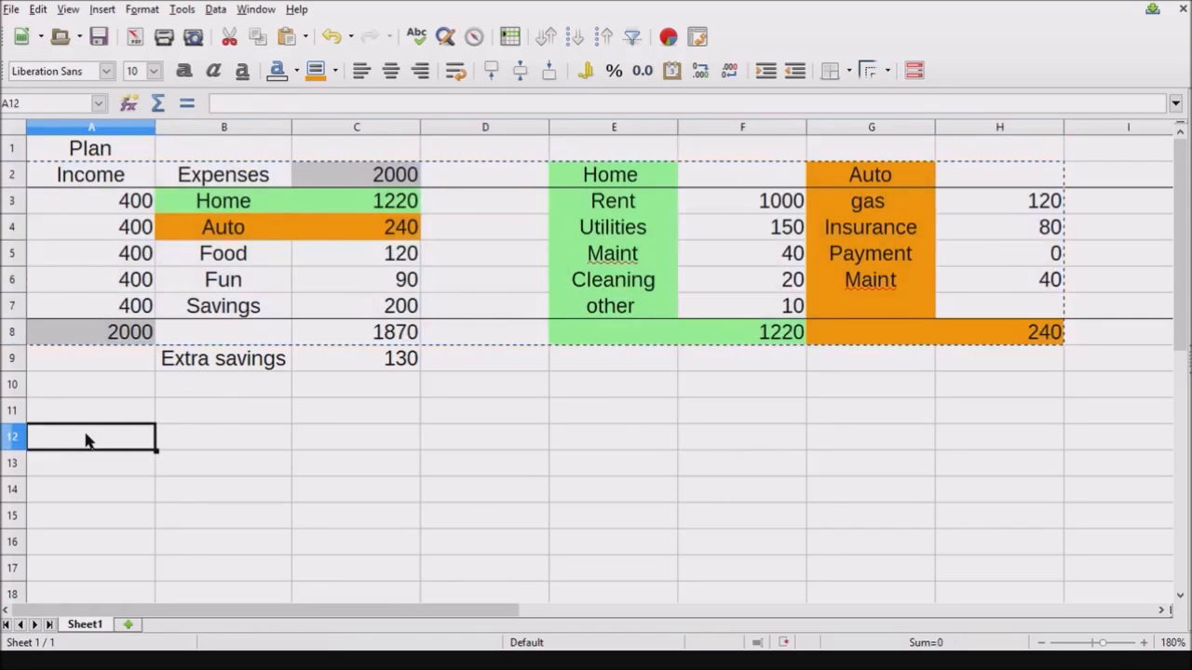
key(ctrl+v)
scroll(63, 300, down, 1)
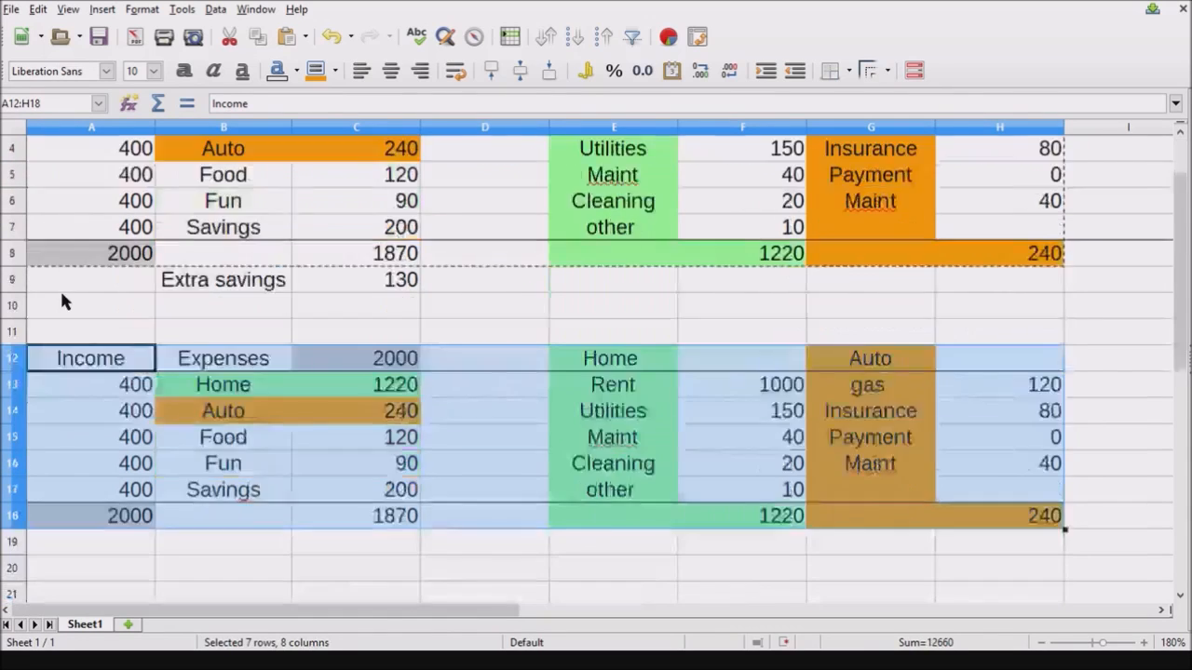
scroll(63, 300, down, 3)
scroll(65, 298, up, 4)
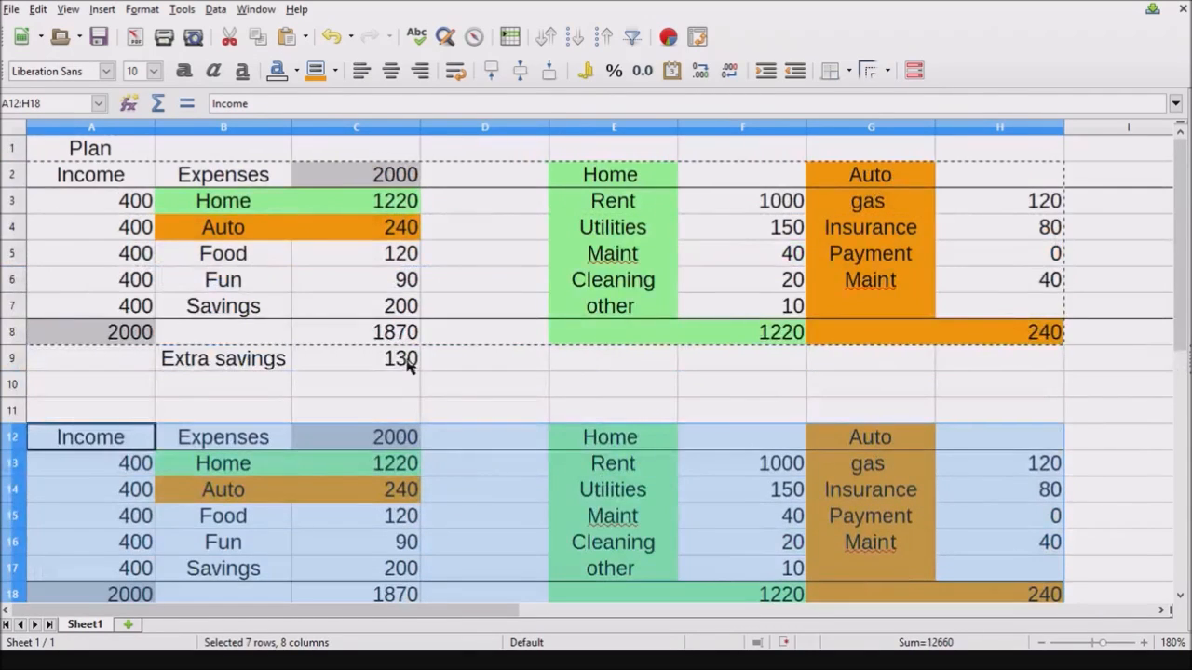
- Copy the Extra savings label and formula from B9:C9 into B19:C19 under the duplicated block
click(407, 366)
shift+click(246, 365)
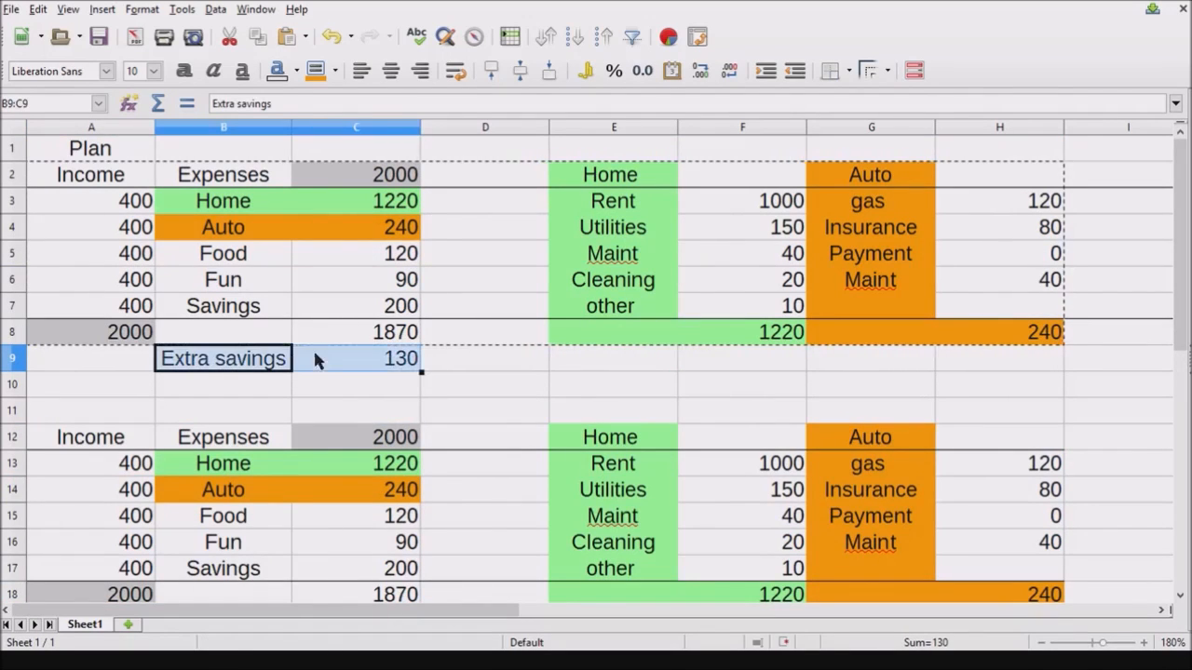
scroll(316, 362, down, 3)
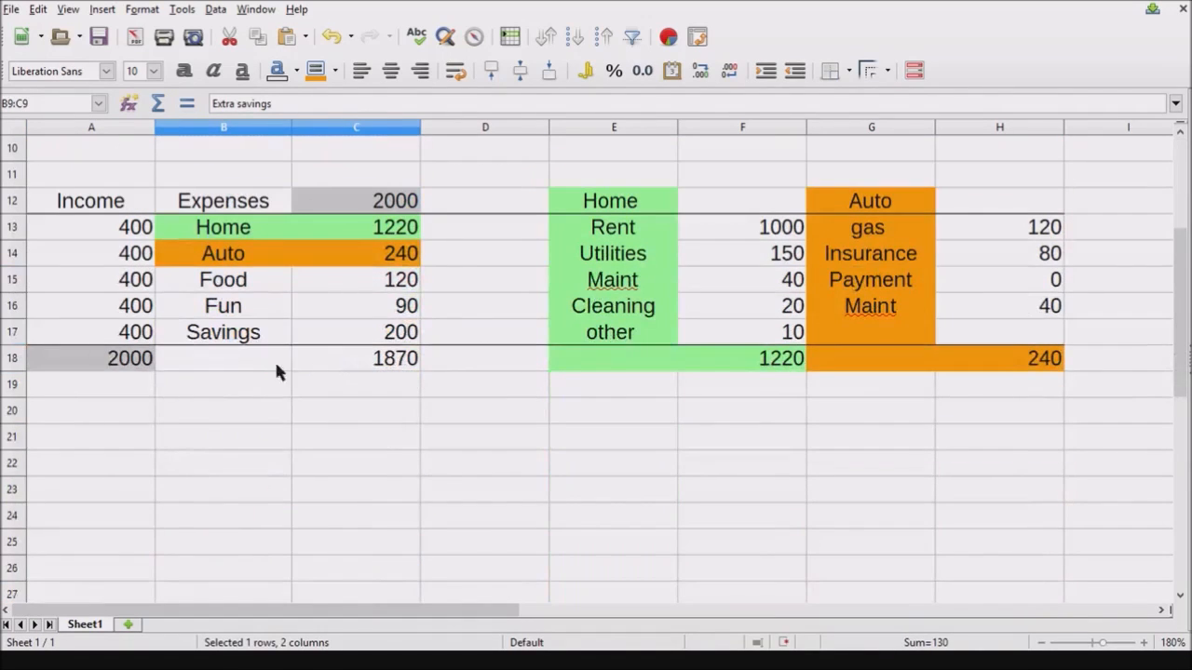
key(ctrl+c)
click(205, 389)
key(ctrl+v)
click(292, 433)
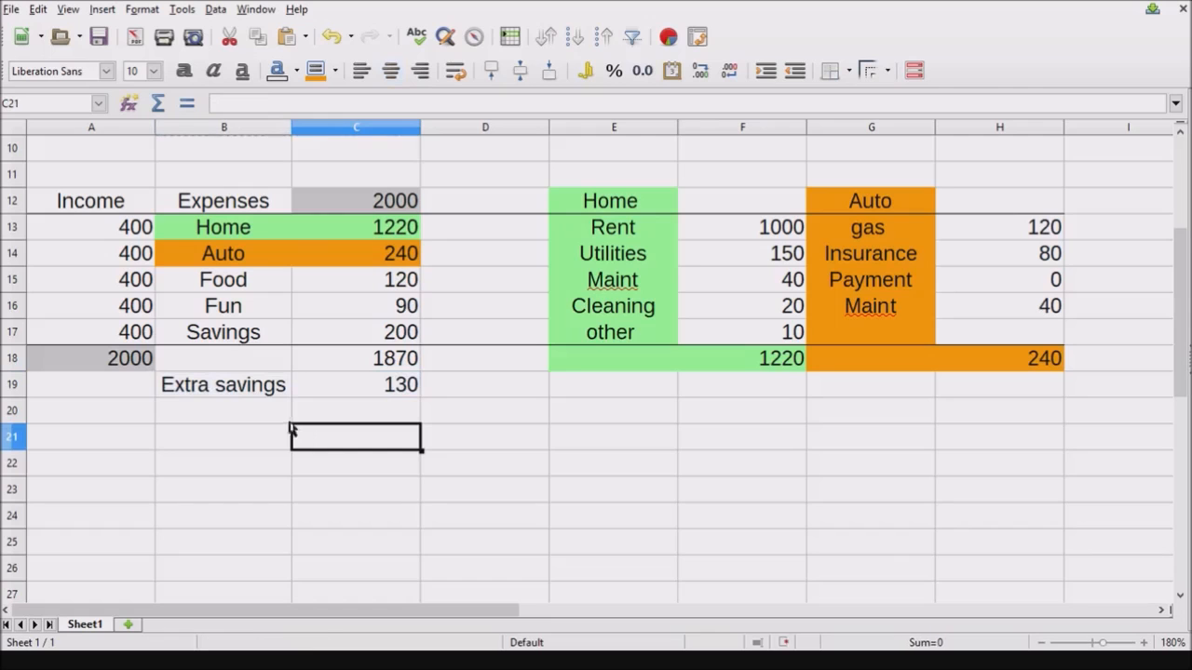
- Compare the original plan with its copy, checking the formulas in C19, A8 and A18
click(394, 389)
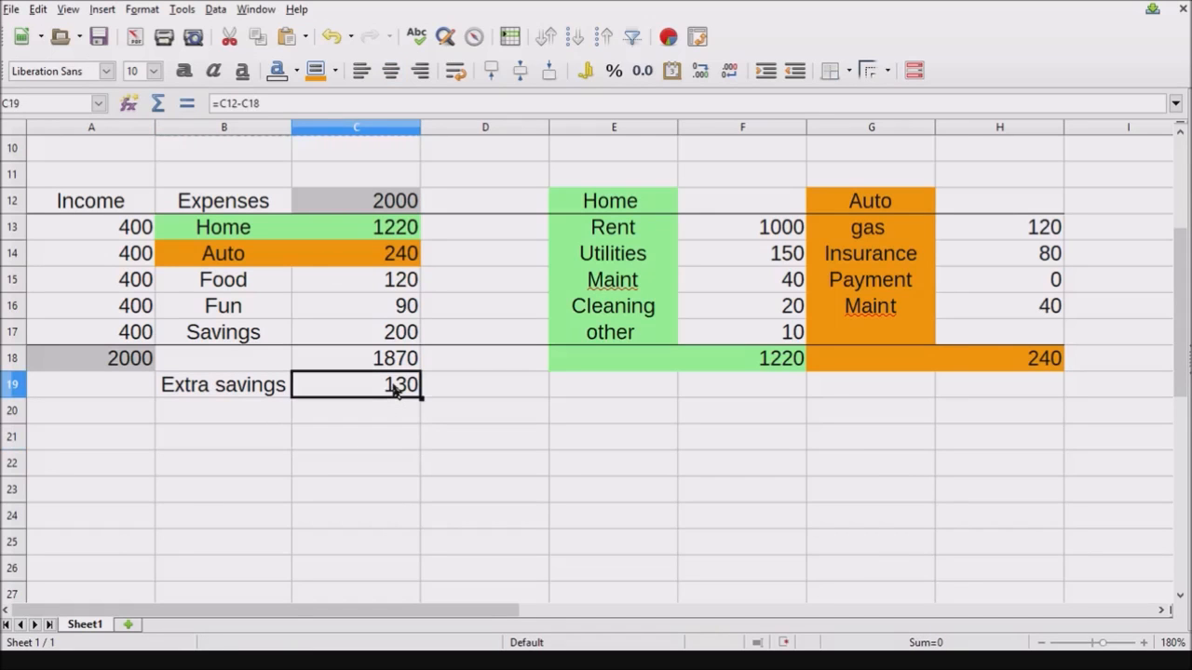
scroll(332, 373, up, 3)
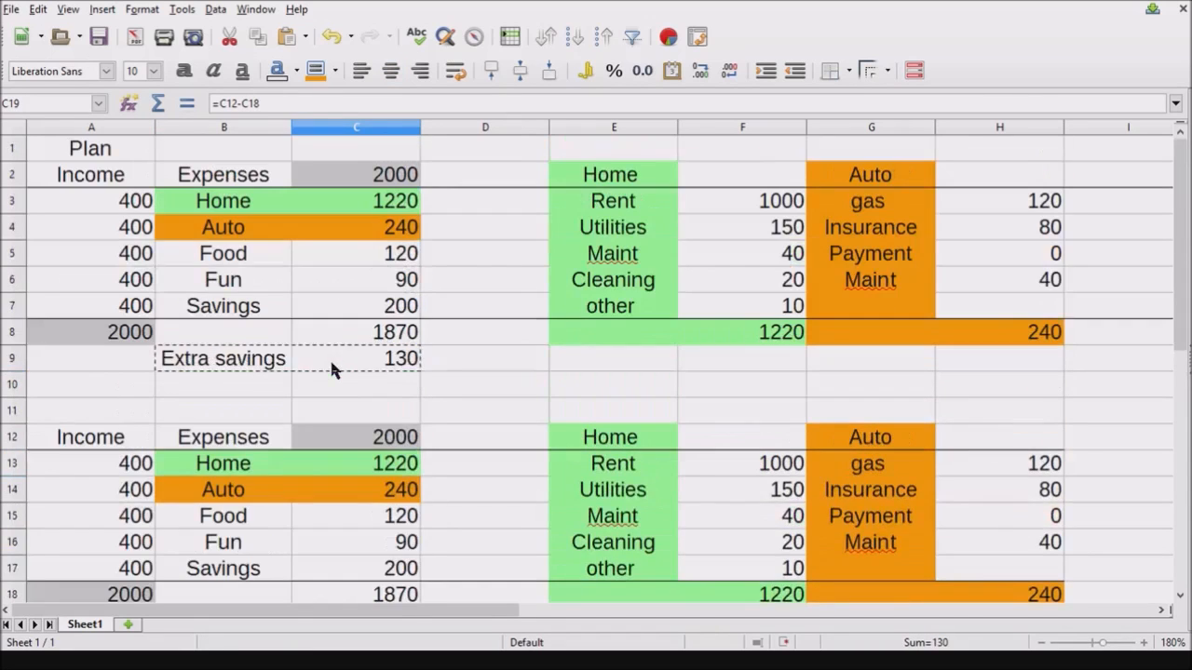
scroll(331, 374, down, 2)
scroll(330, 369, up, 2)
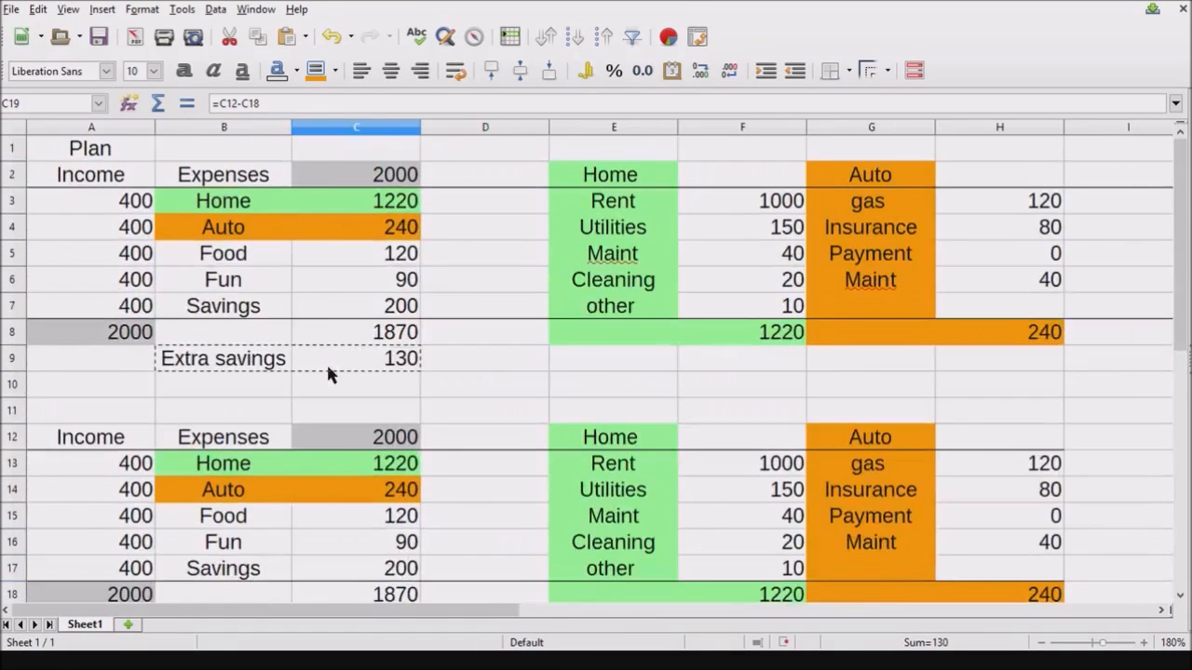
scroll(326, 361, down, 1)
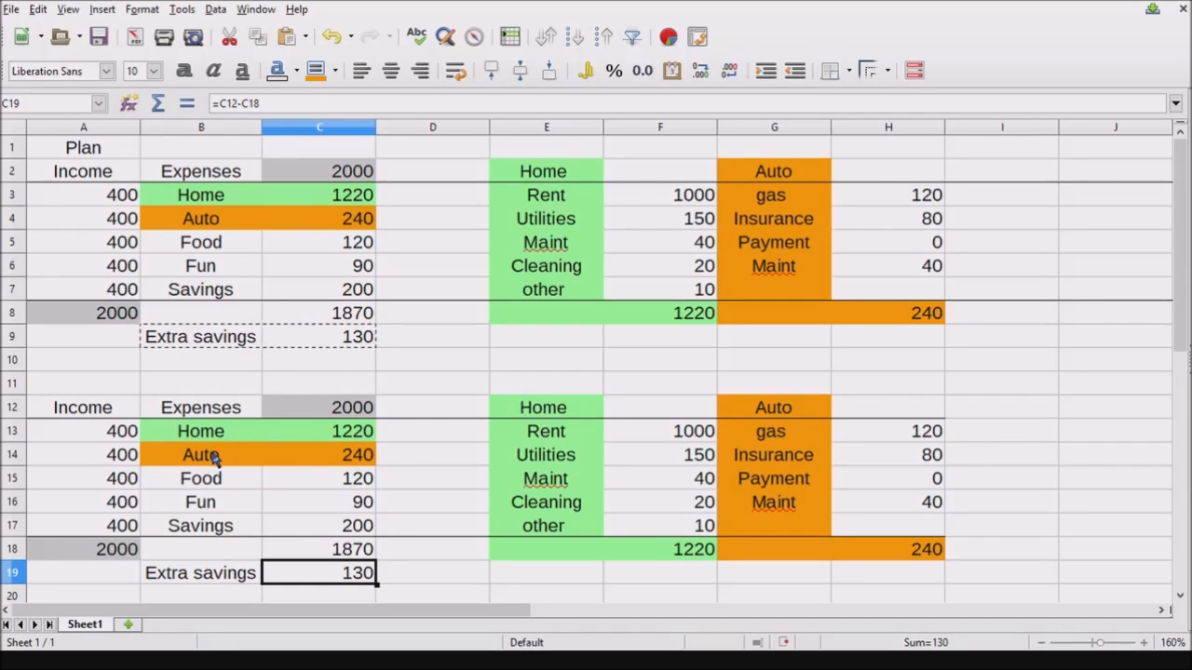
click(67, 177)
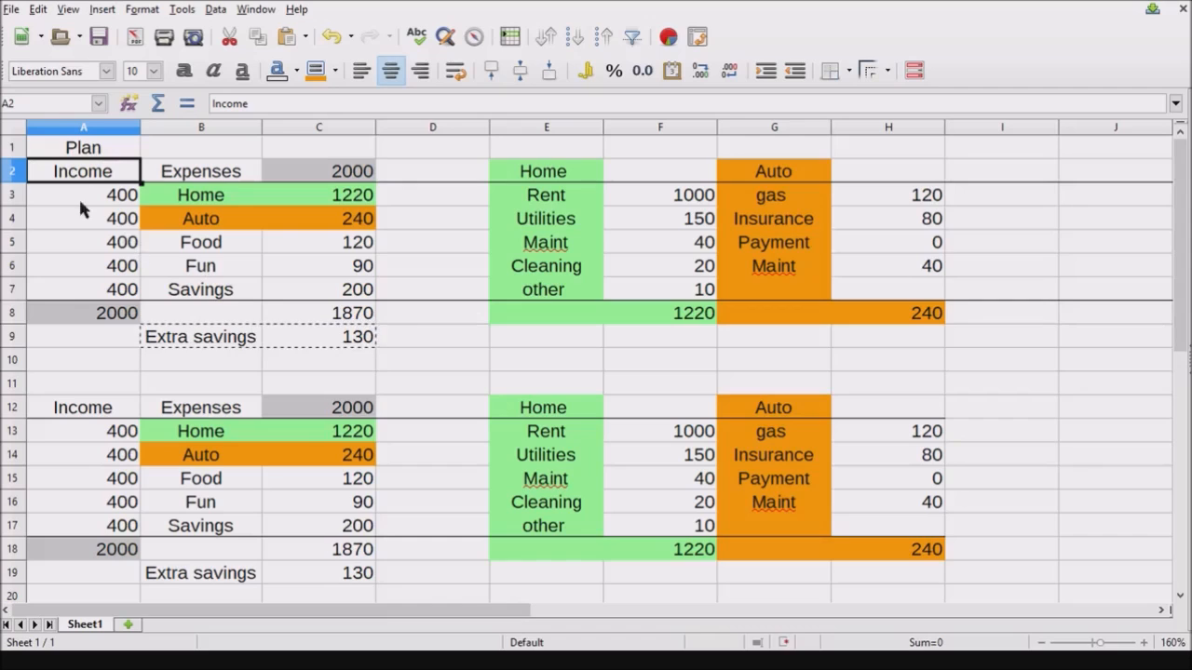
click(57, 410)
drag(58, 409, 922, 577)
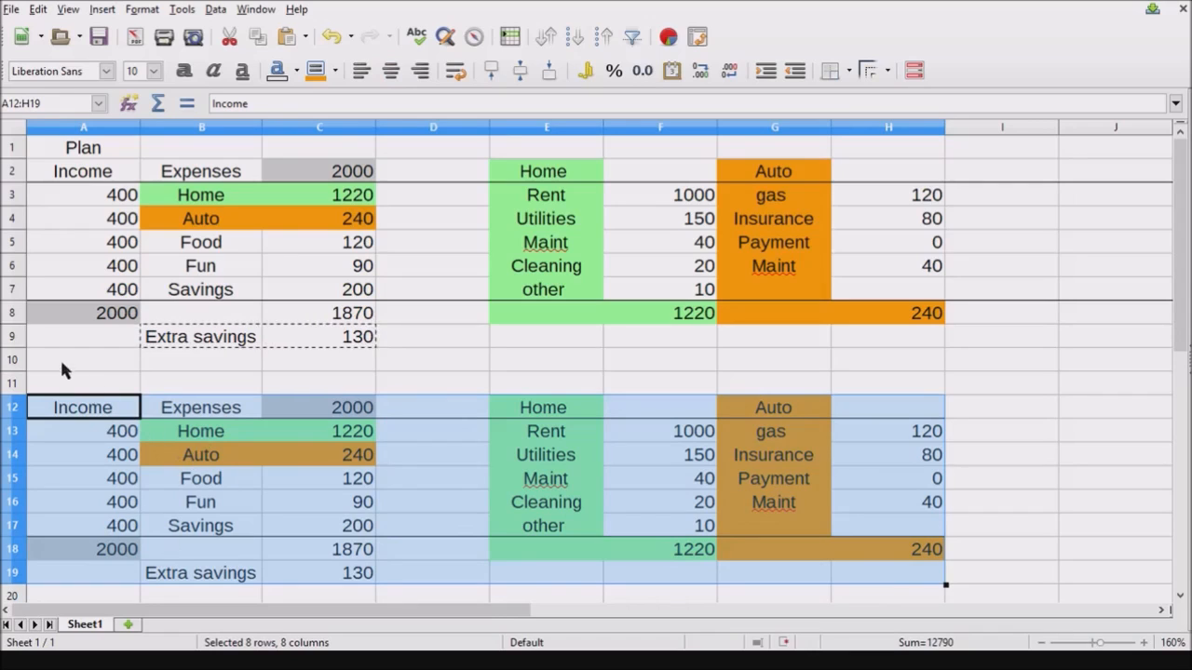
click(105, 319)
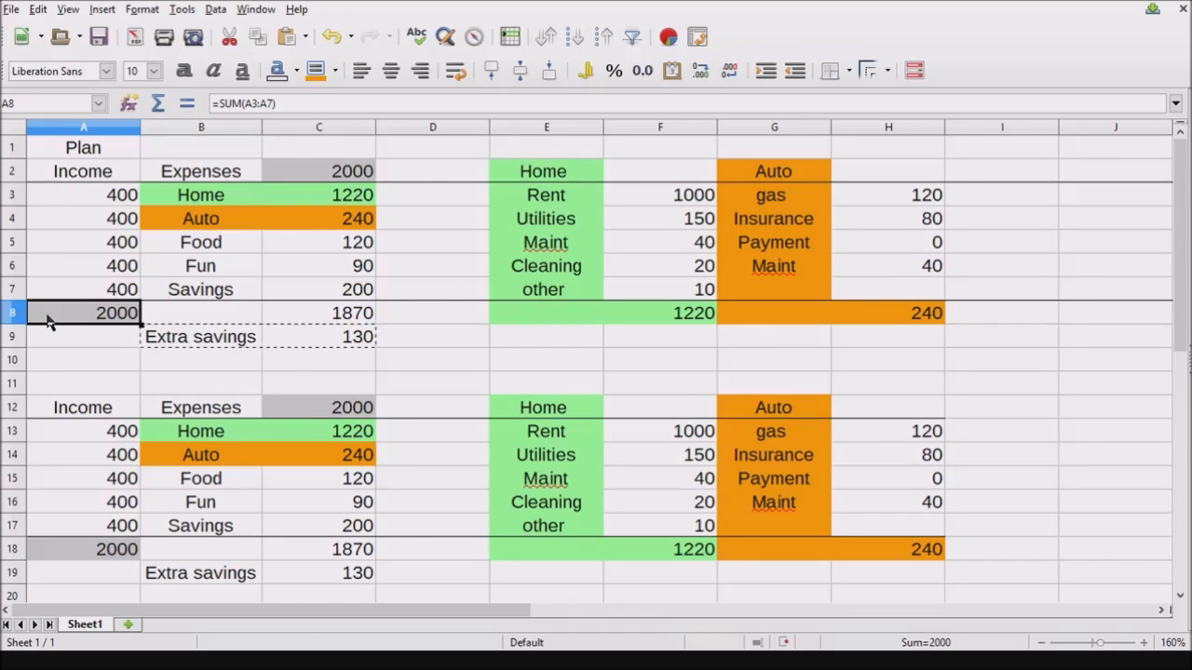
click(71, 182)
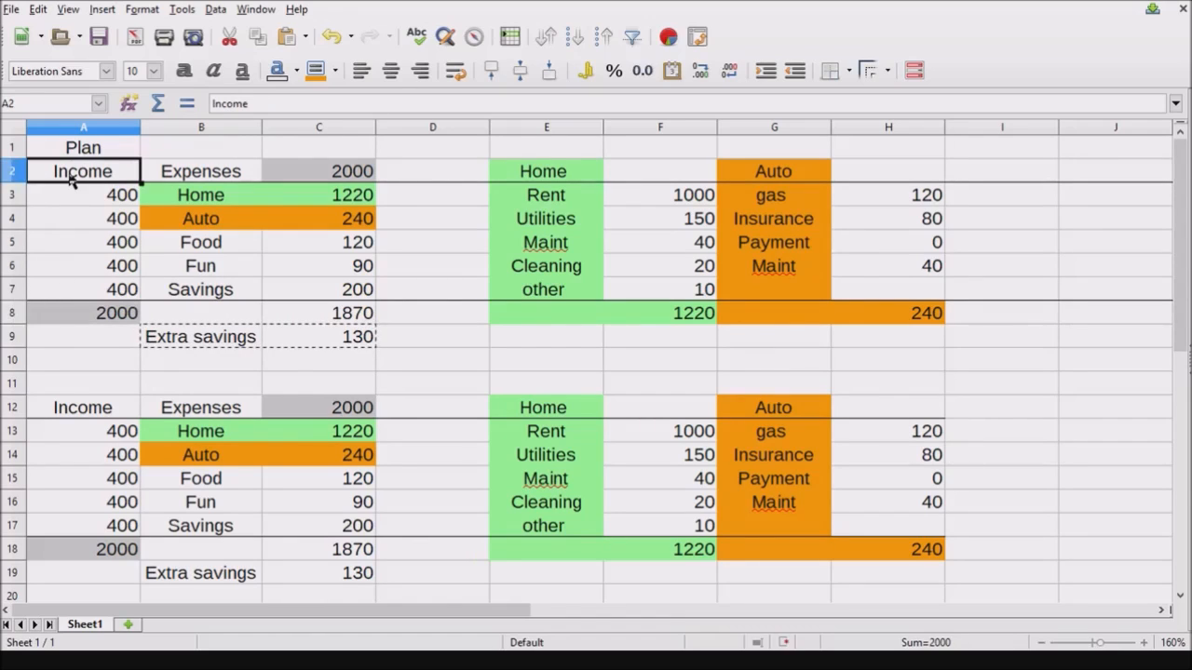
click(61, 315)
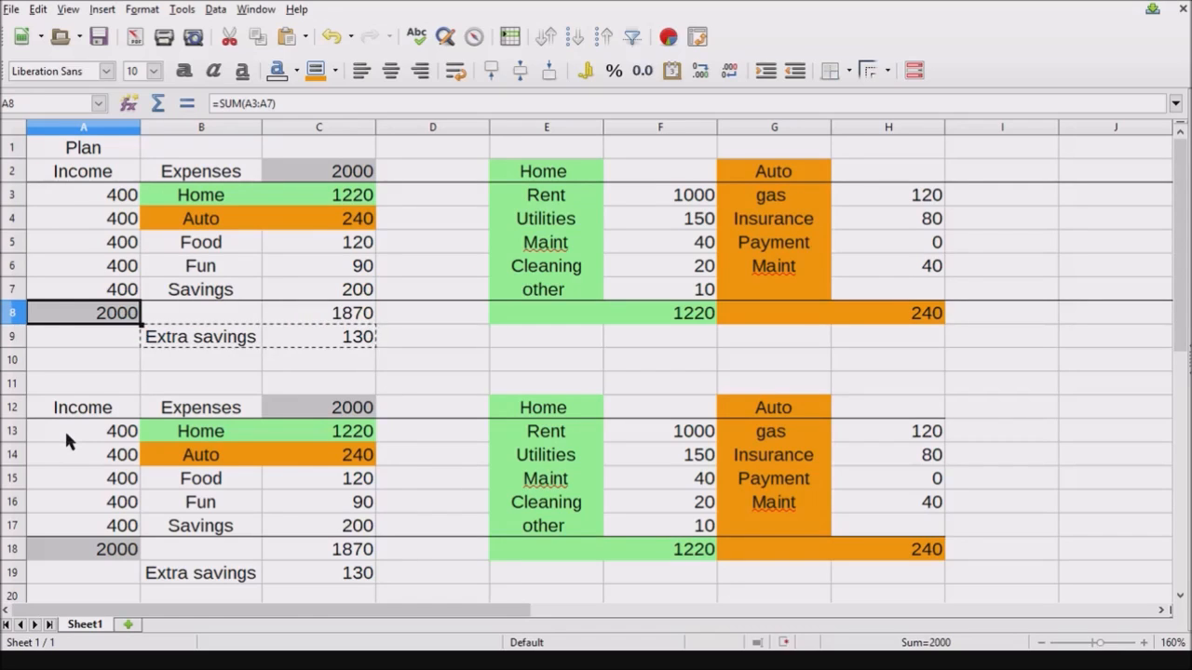
click(83, 547)
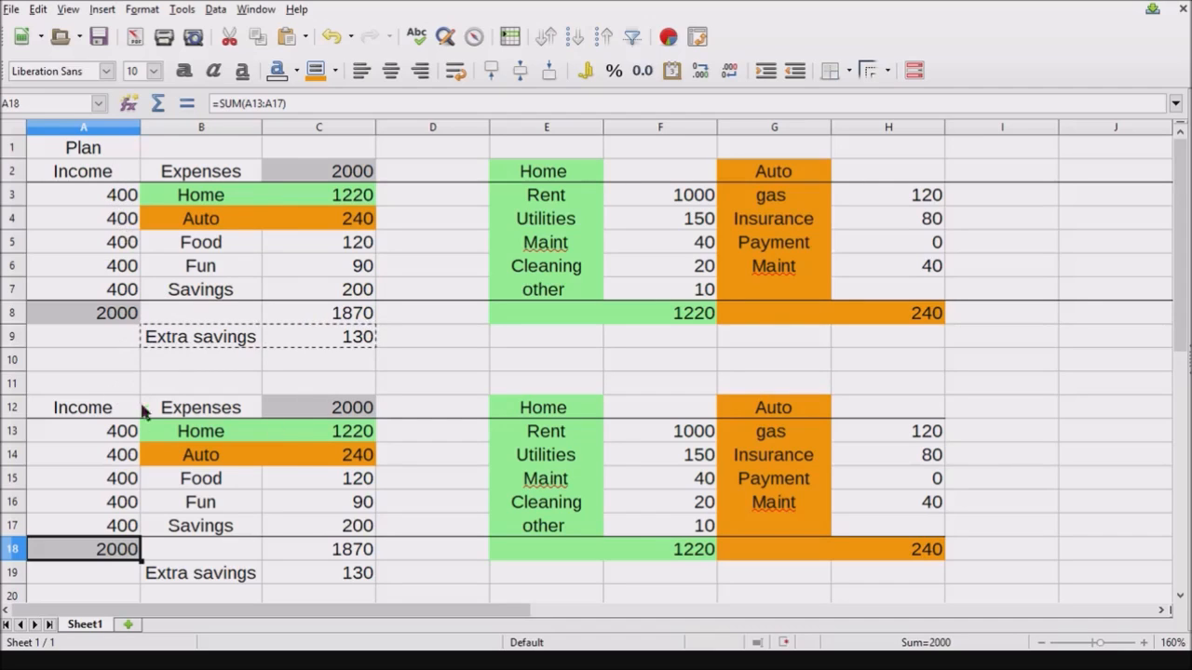
- Set the income amounts in the copied block's cells A13 to A17 to 420, 350, 600, 400 and 0
click(101, 438)
text(420)
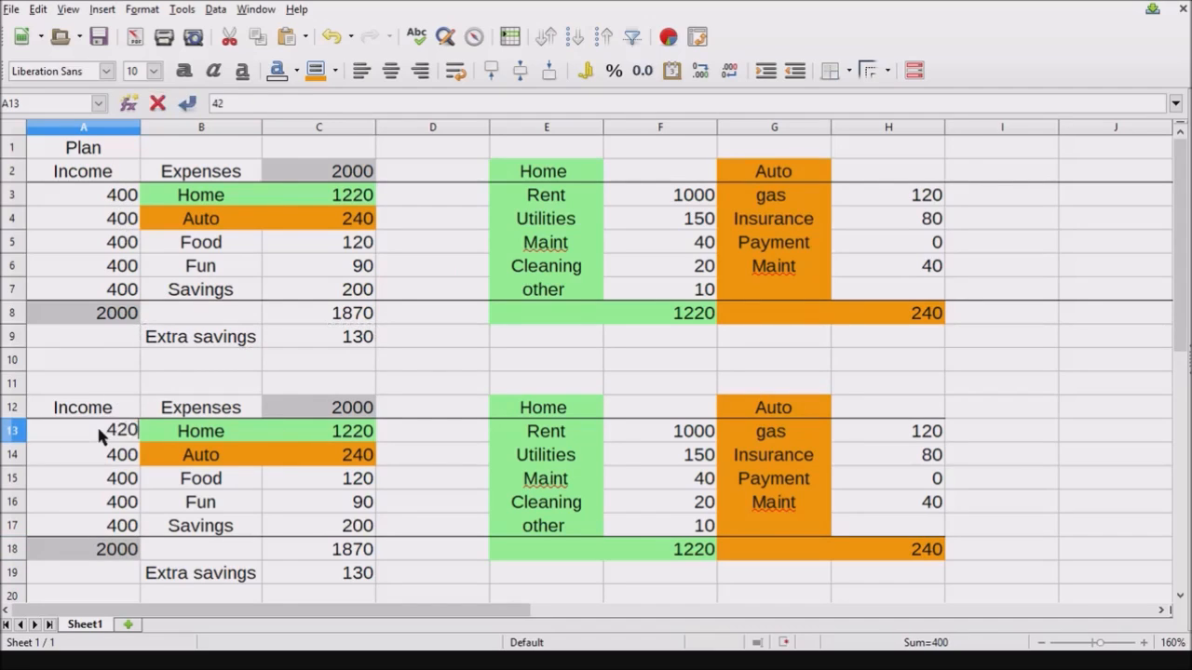
key(Return)
text(350)
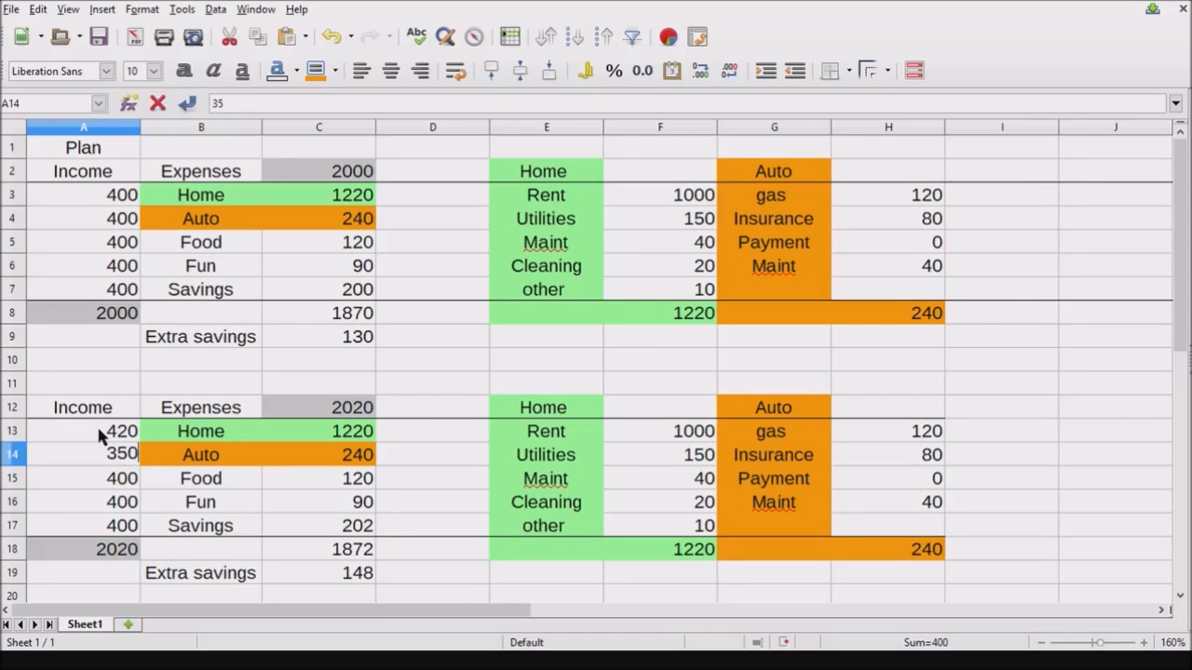
key(Return)
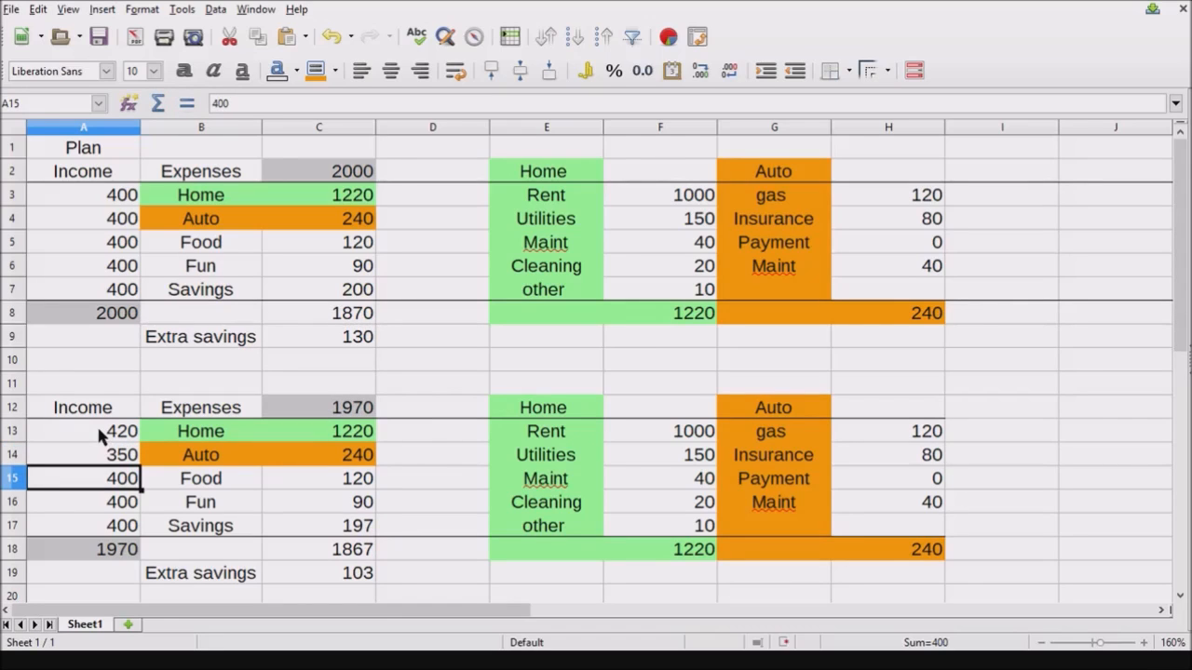
text(600)
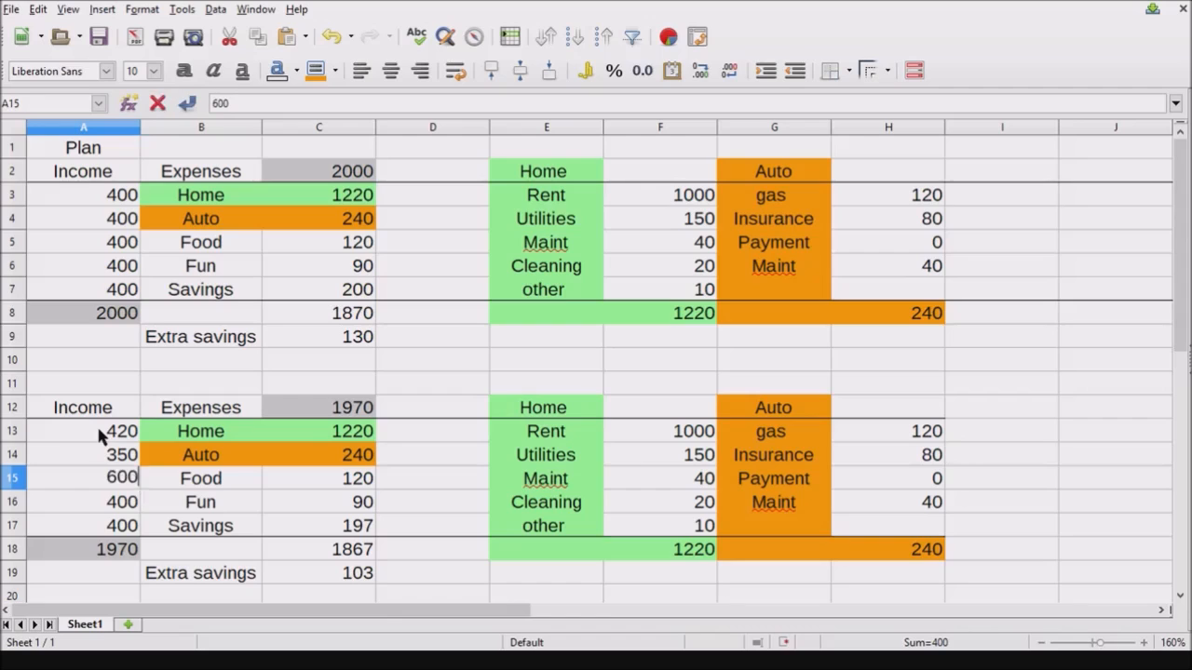
key(Return)
text(40)
key(Return)
key(Up)
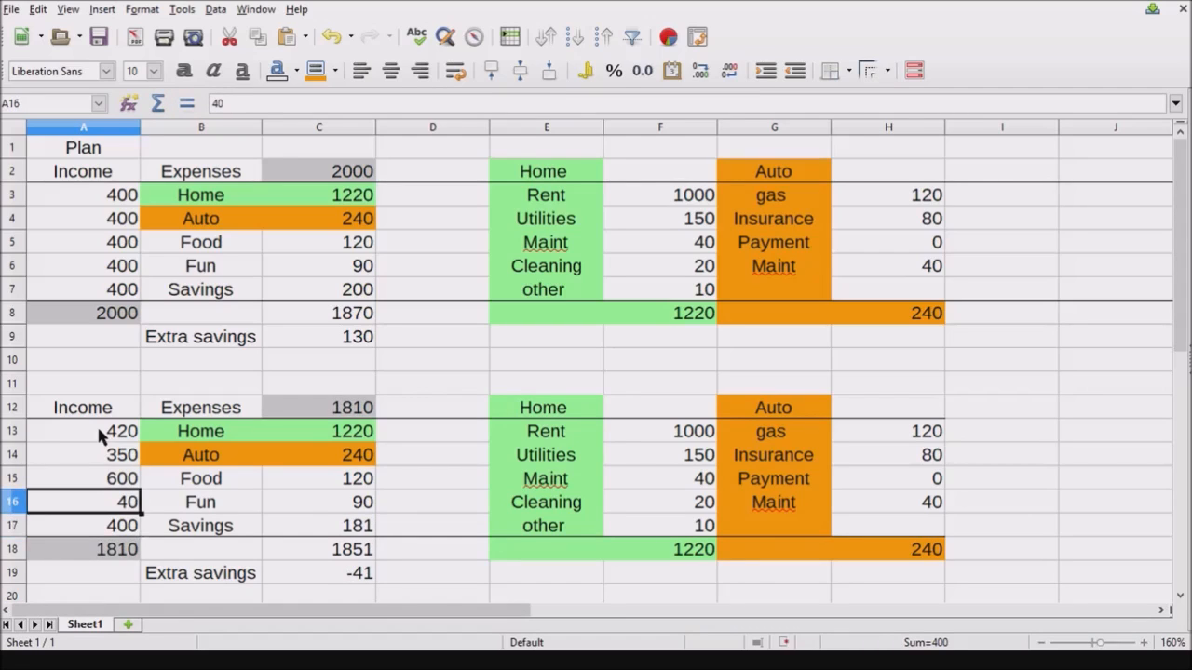
text(400)
key(Return)
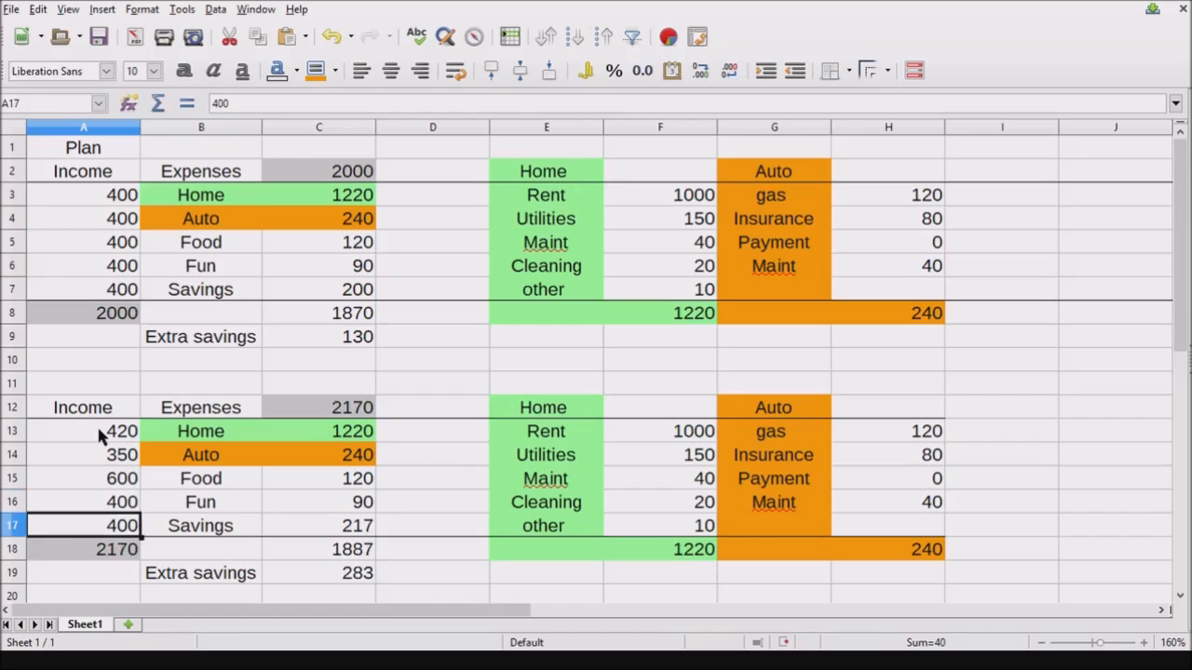
text(0)
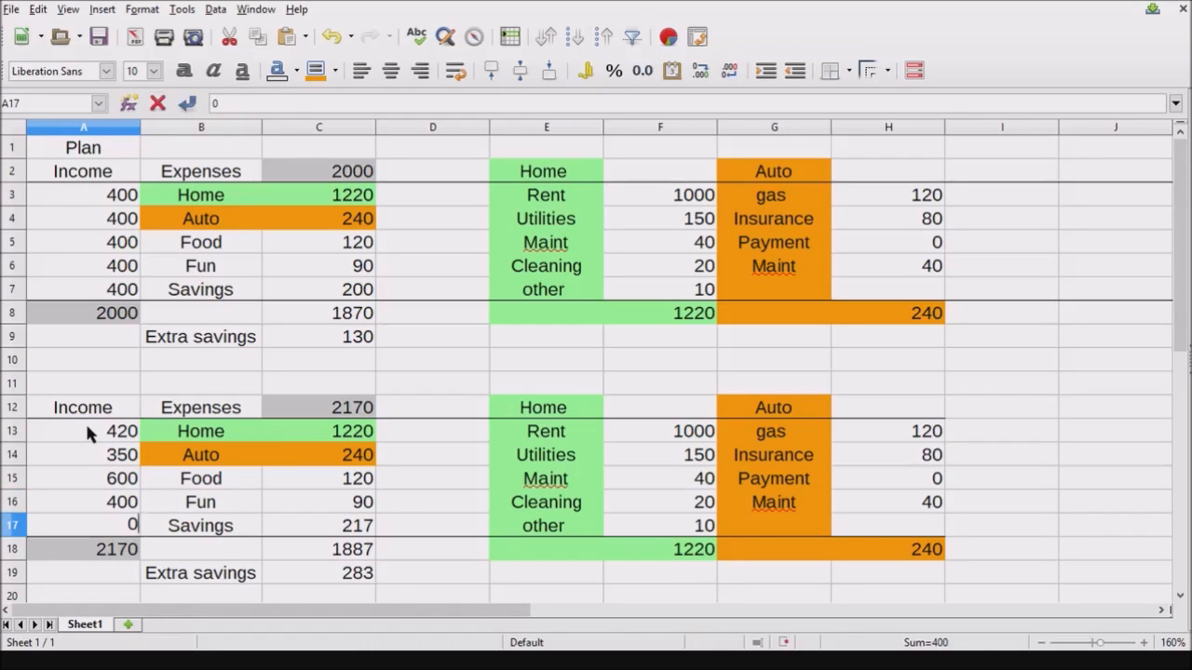
key(Return)
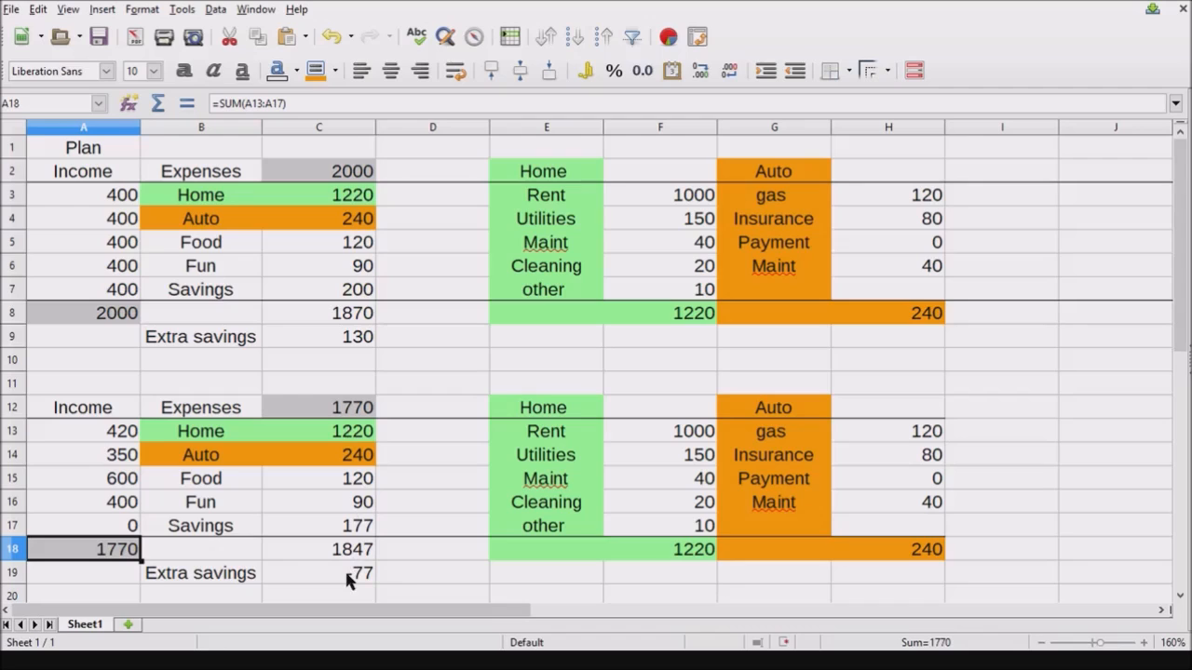
- In the copied block's Home breakdown, set Utilities in F14 to 130 and Cleaning in F16 to 0
click(691, 434)
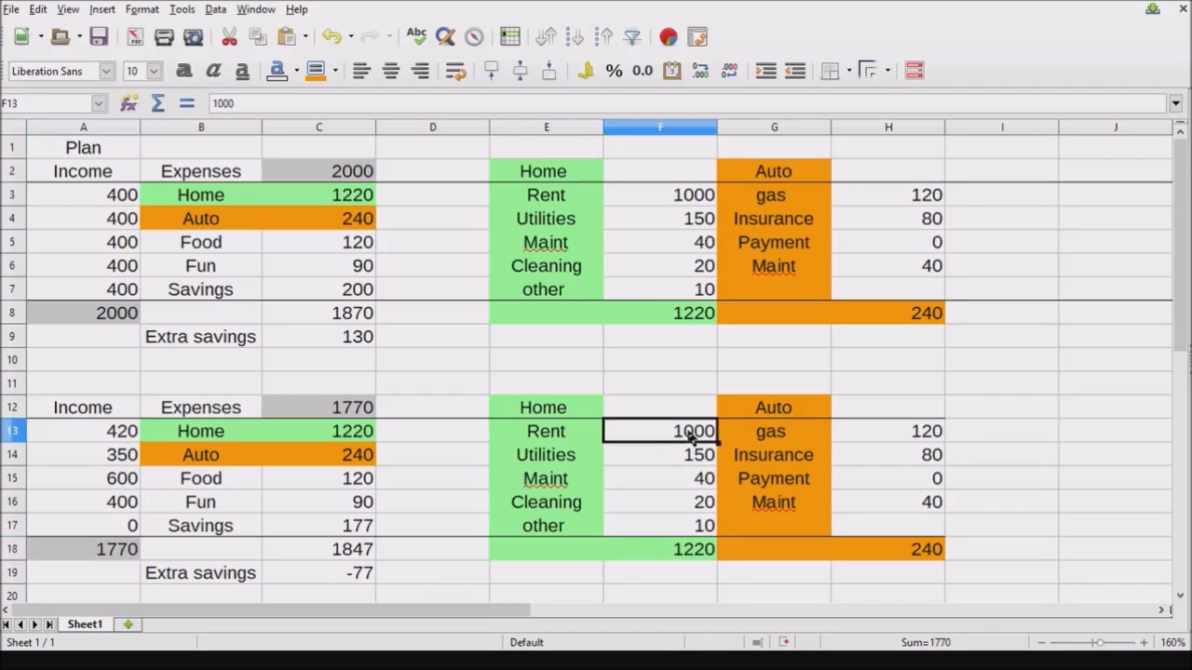
click(687, 463)
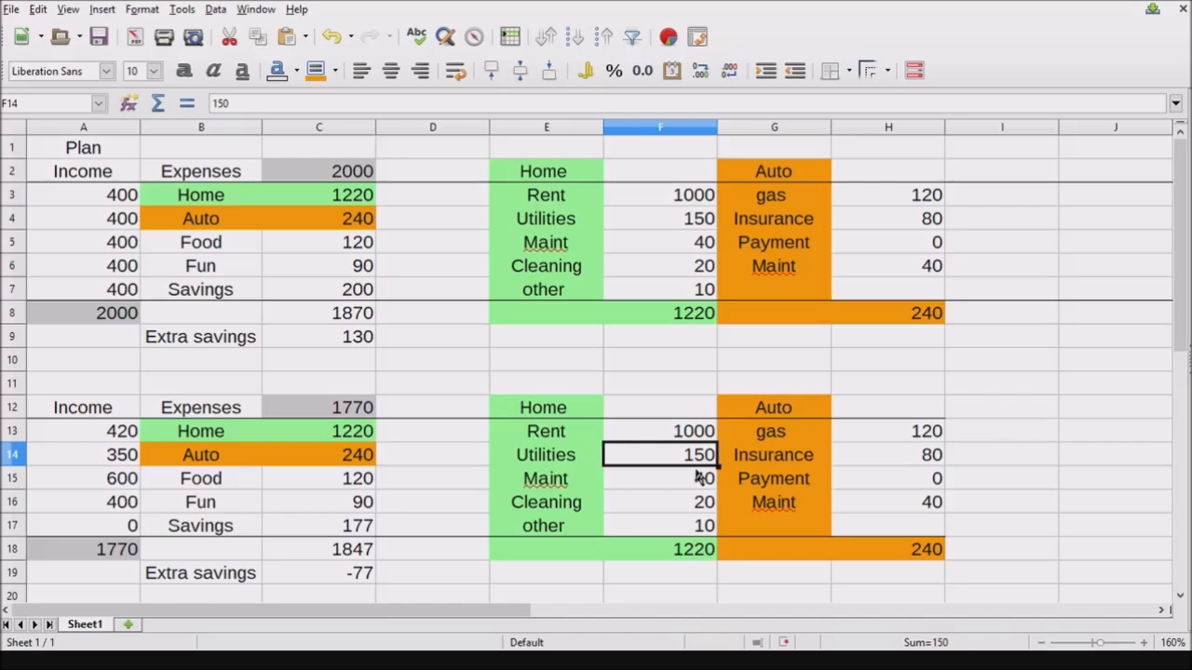
text(130)
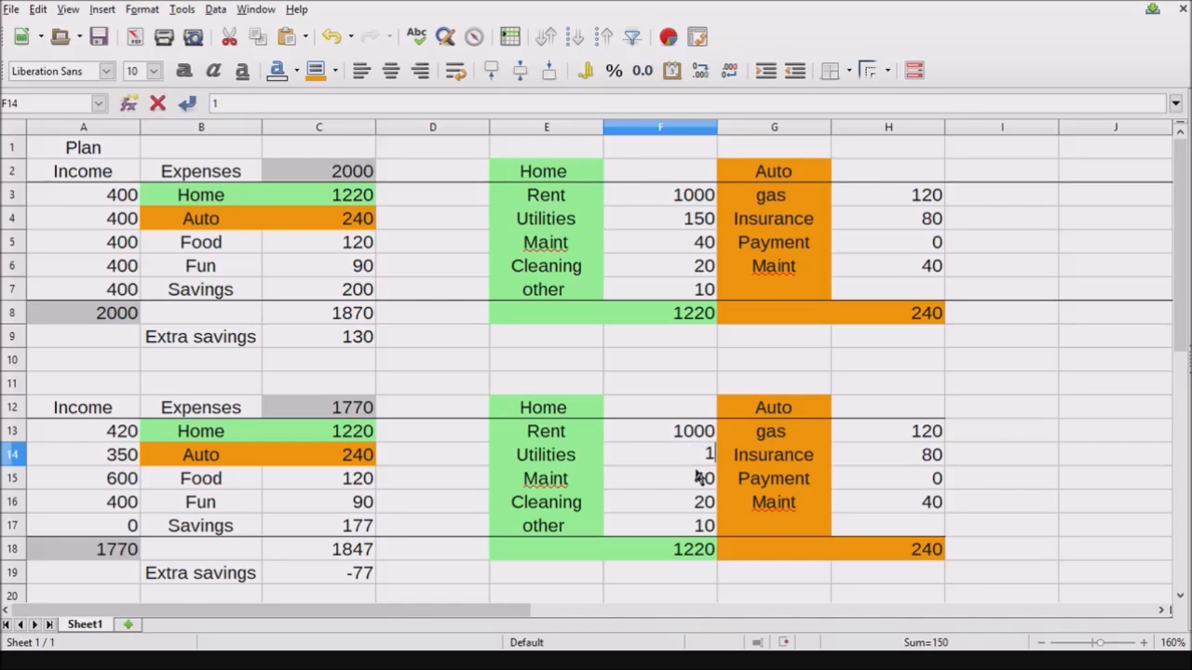
key(Return)
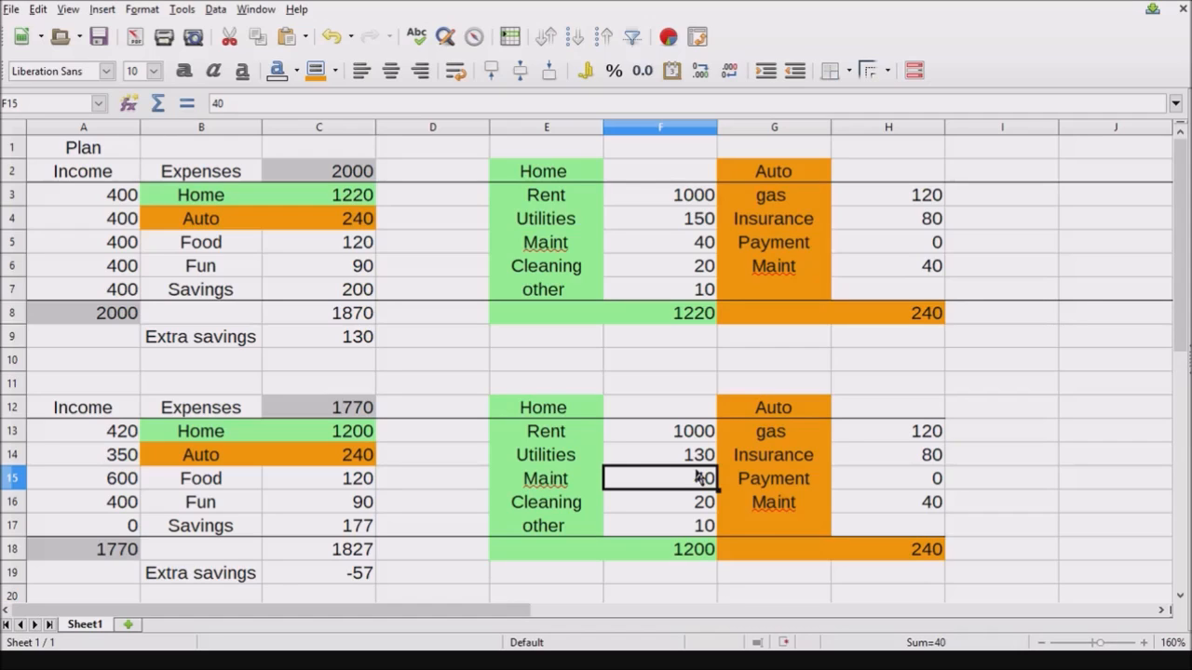
key(Down)
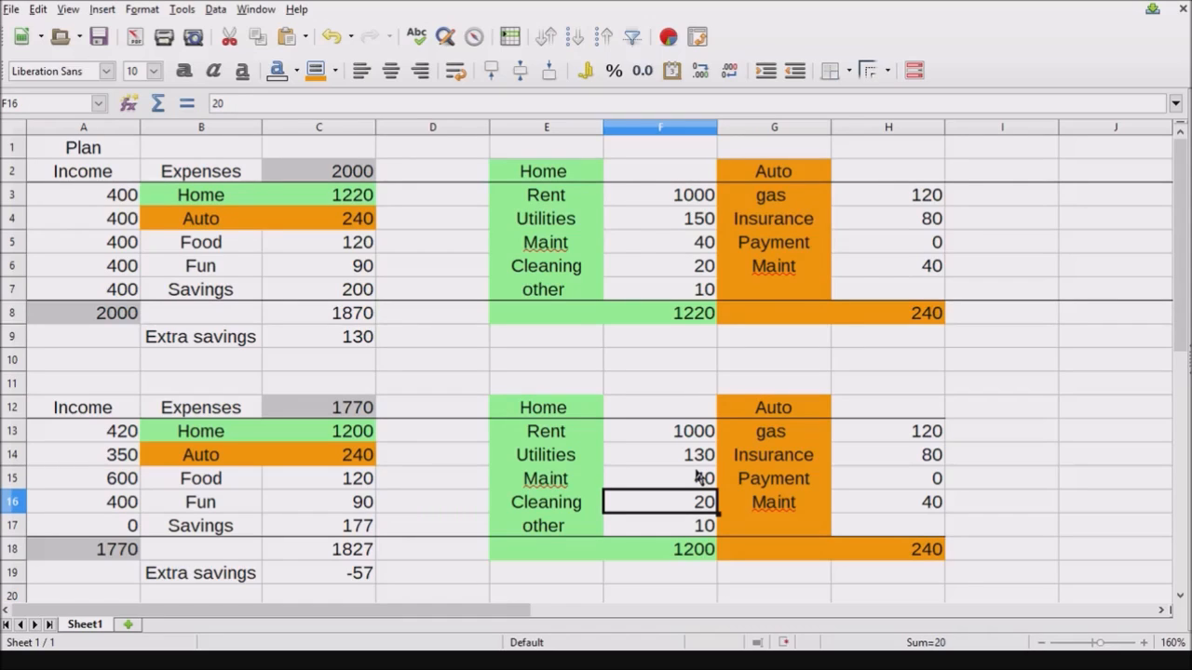
text(0)
key(Return)
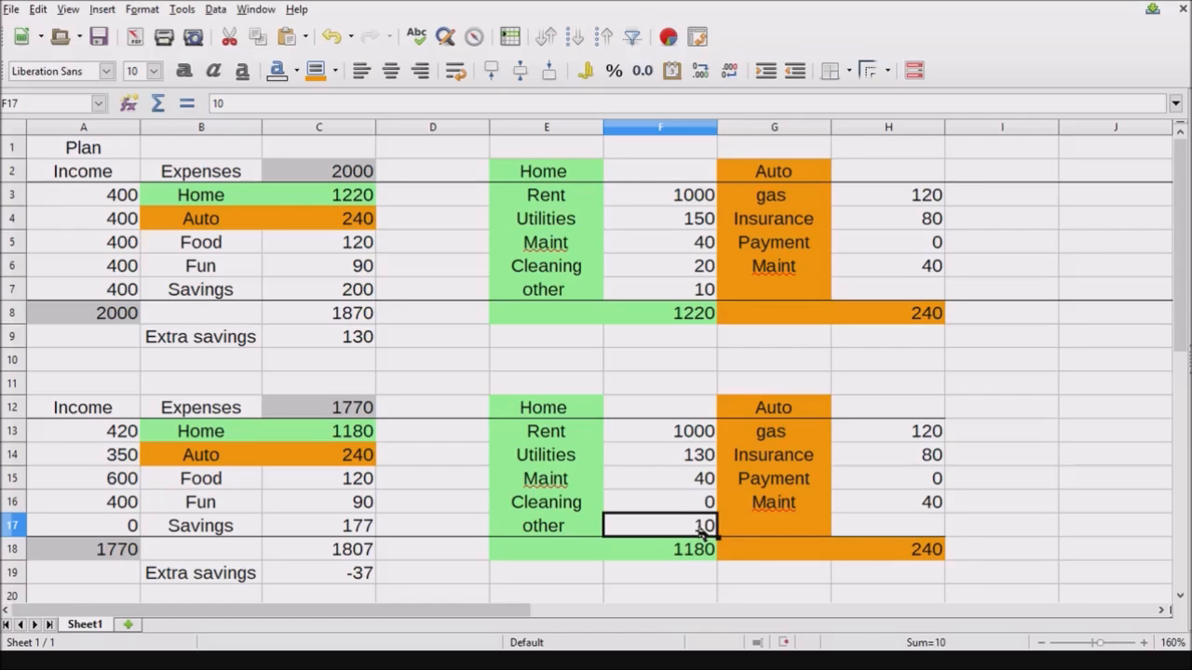
- Examine the copied block's Auto amounts, Extra savings formula and income entries, and compare its Utilities amount with the plan's
click(934, 435)
click(899, 504)
click(882, 528)
click(326, 572)
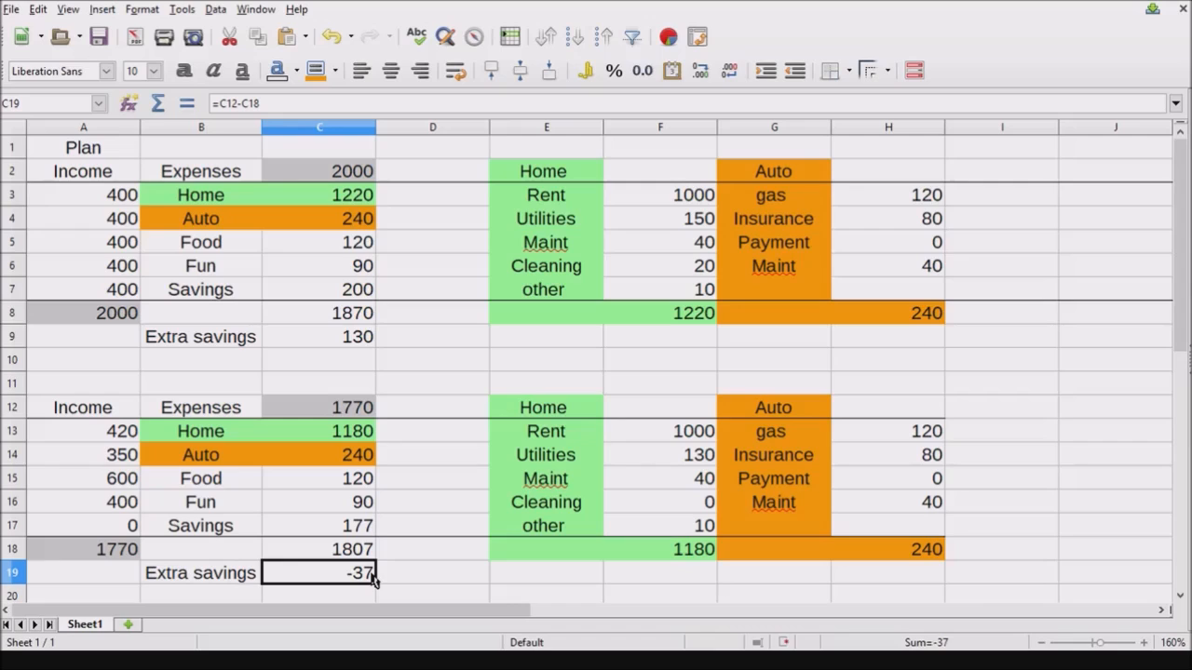
click(124, 457)
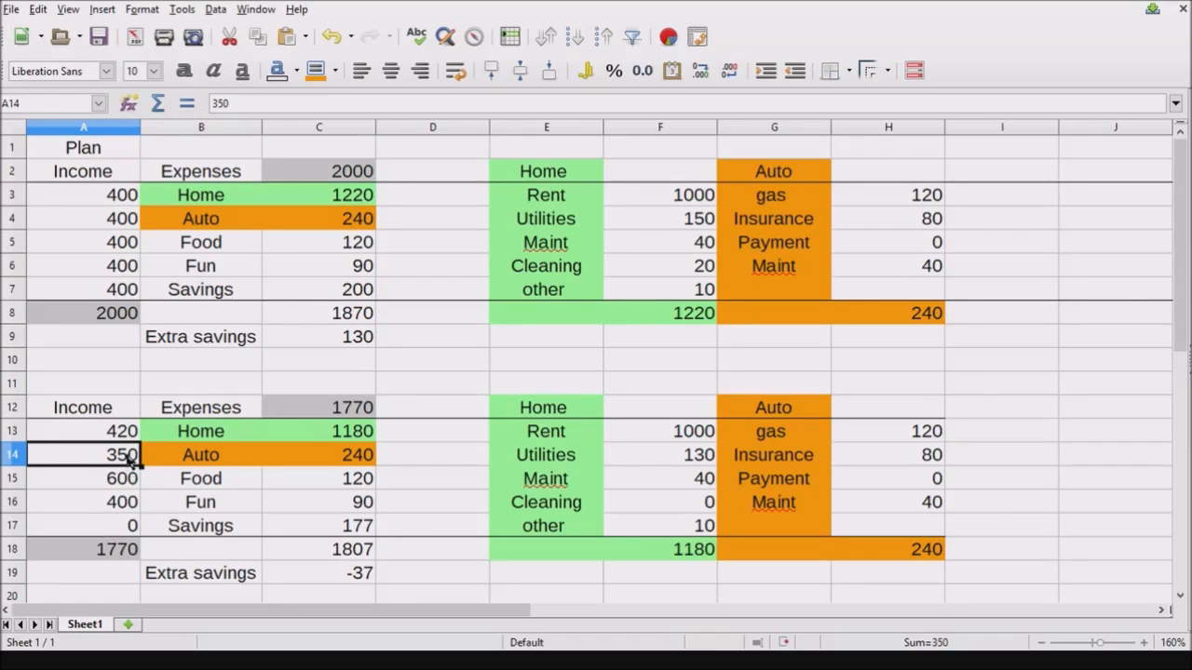
click(124, 525)
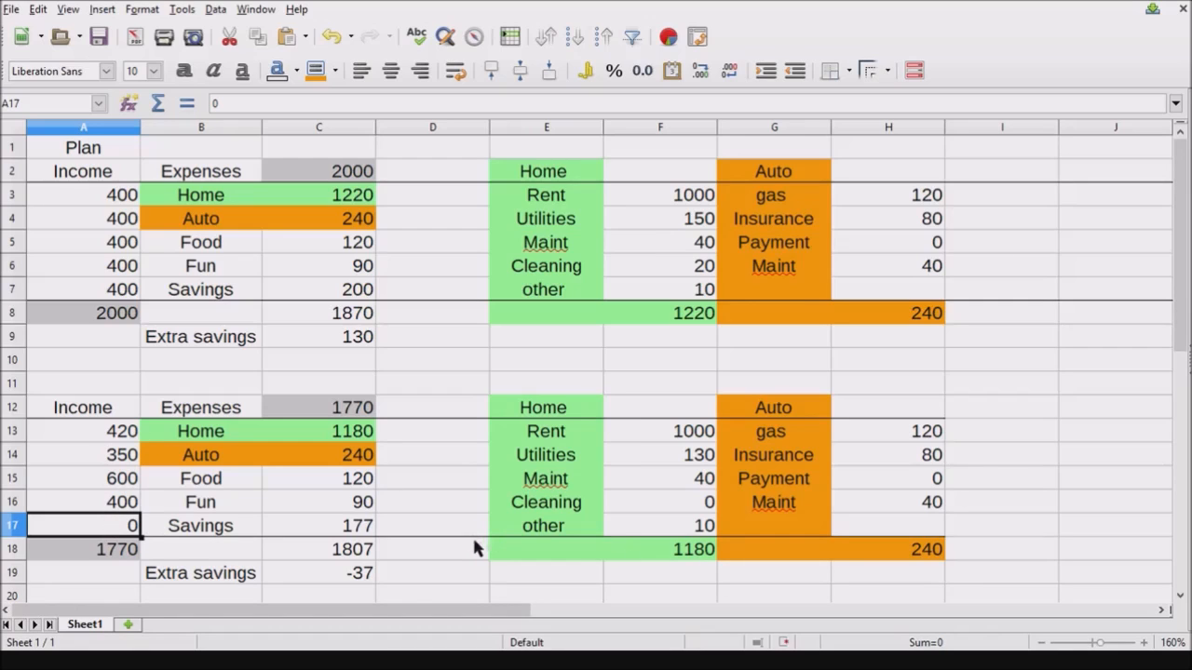
click(676, 461)
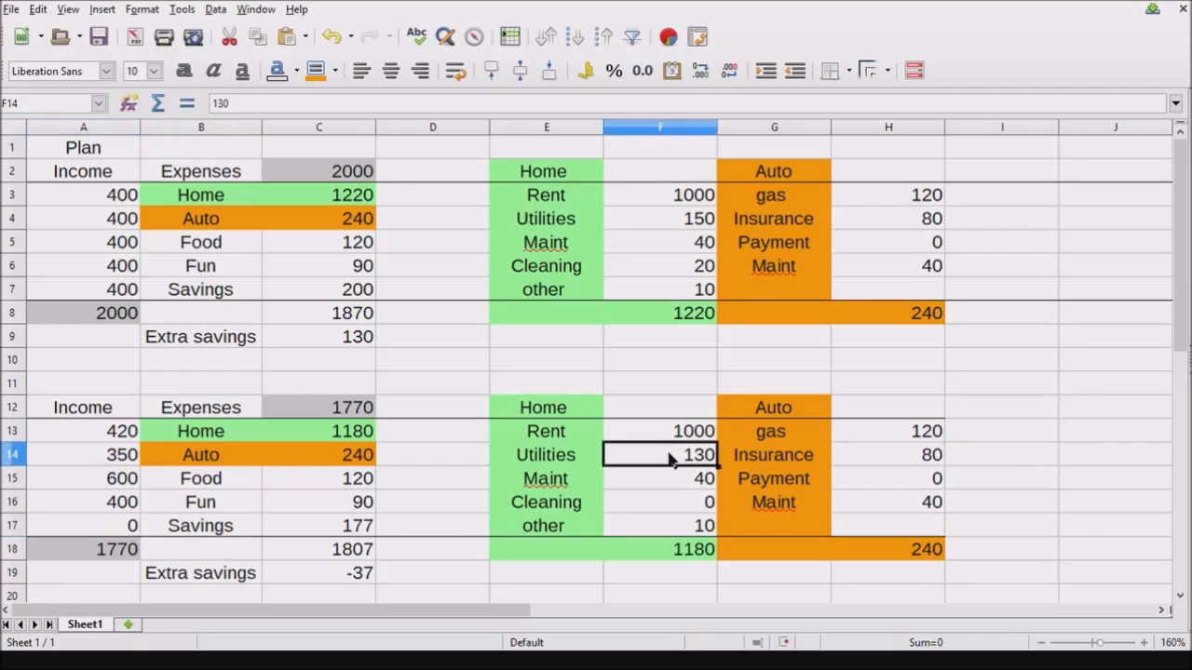
click(684, 229)
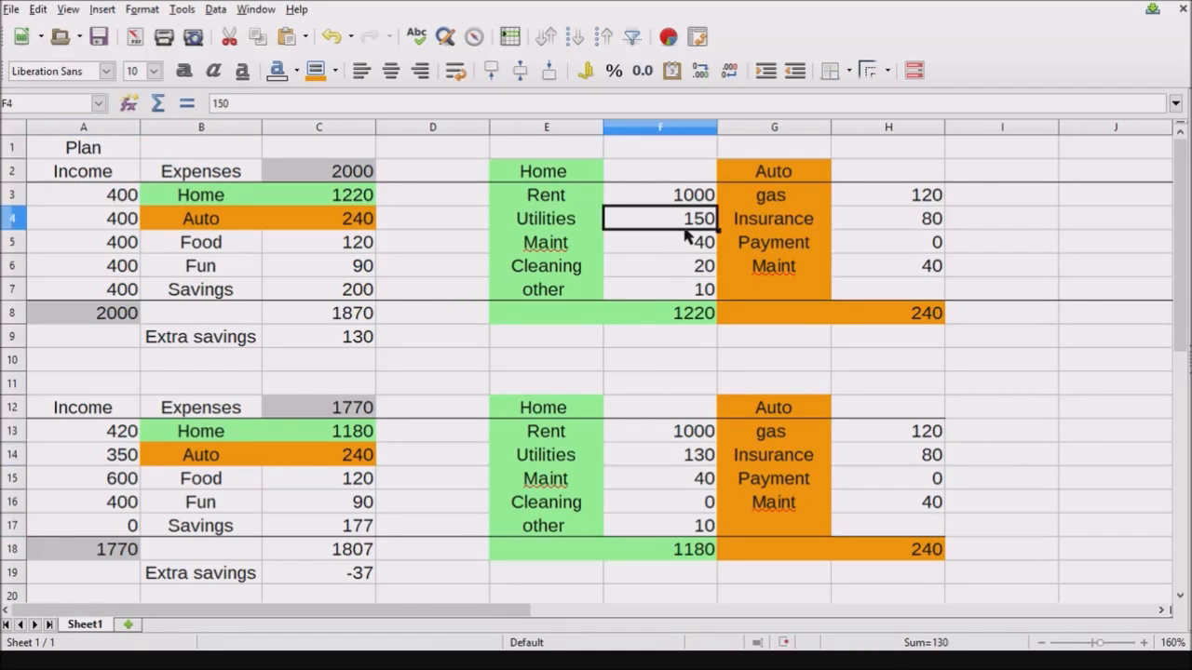
click(668, 464)
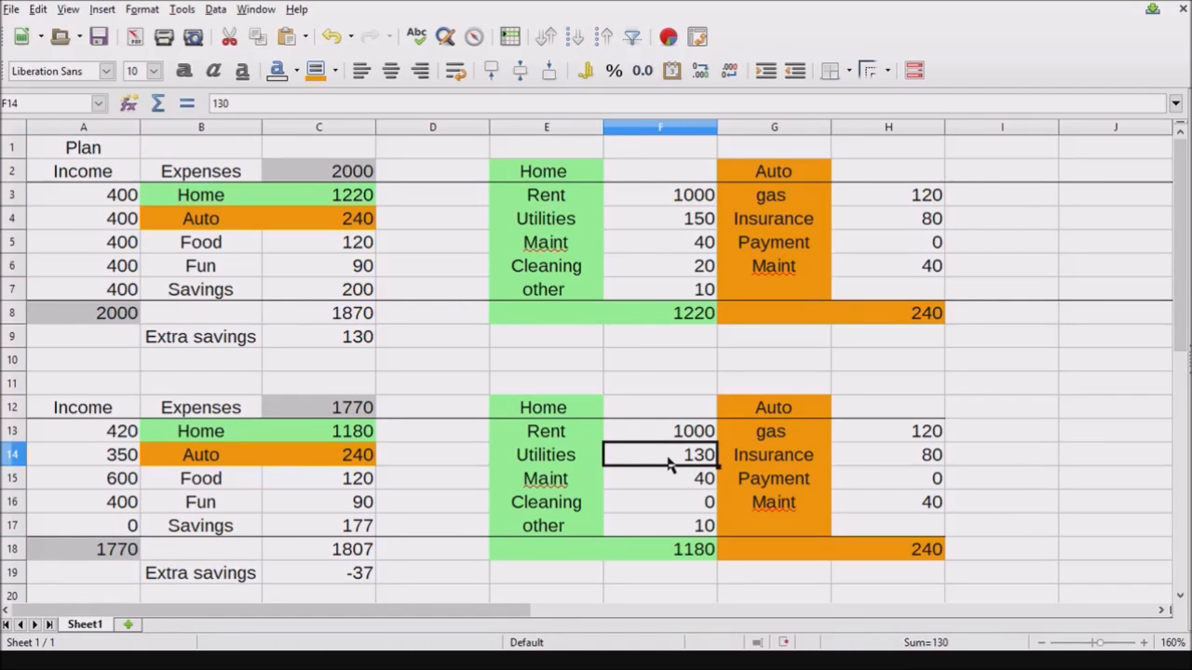
- Enter the heading Utilities in I12 and list gas, electric, water, garbage and whatever in cells I13 to I17
click(1010, 413)
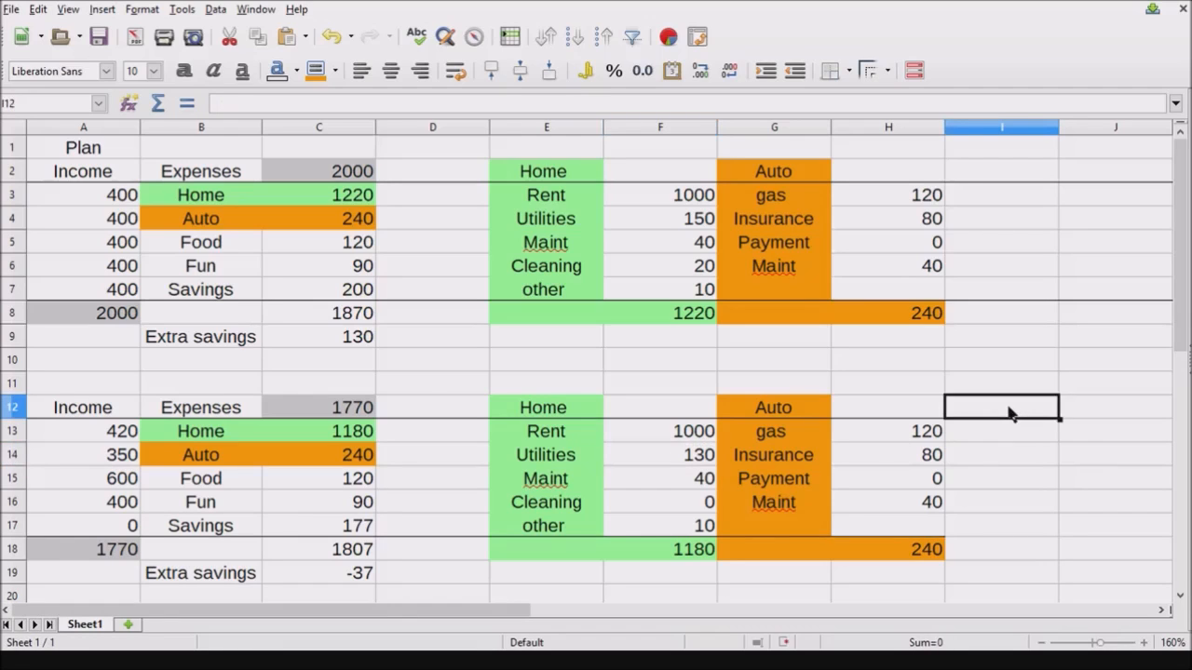
text(Utilit)
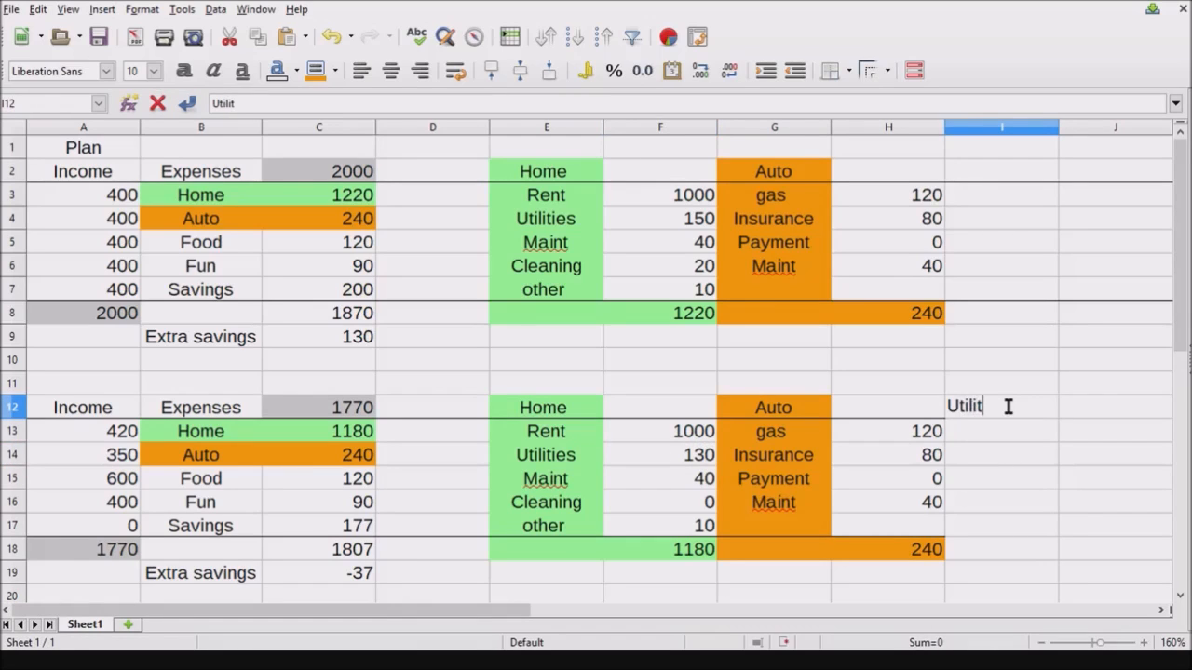
text(ies)
key(Return)
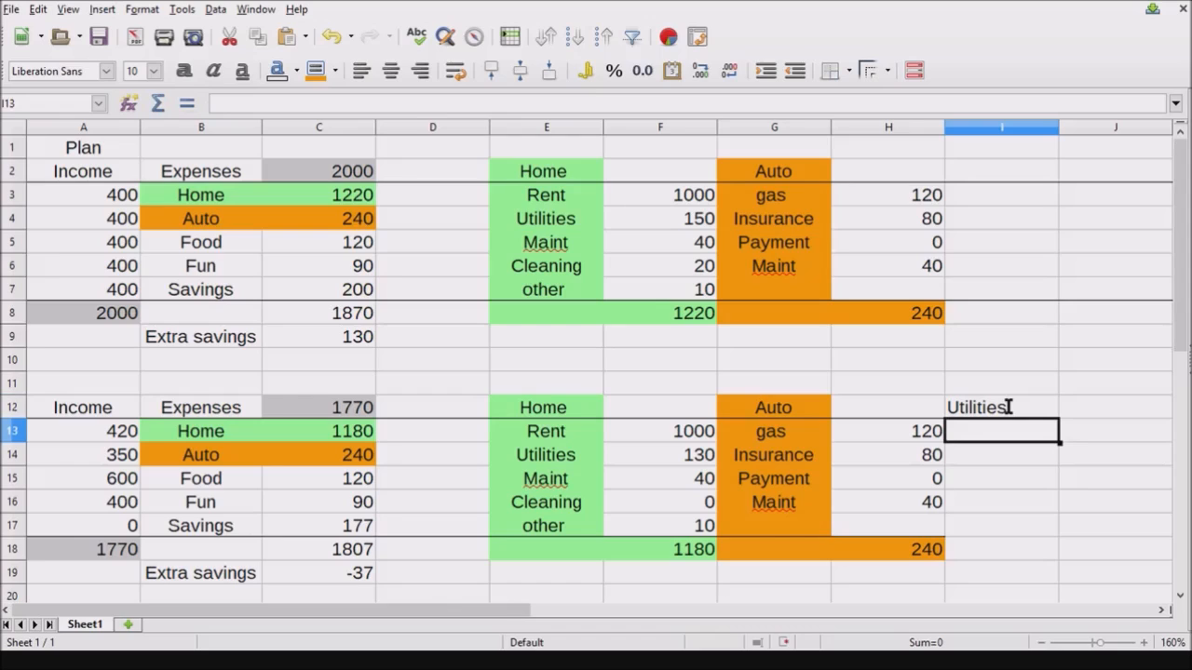
text(gas)
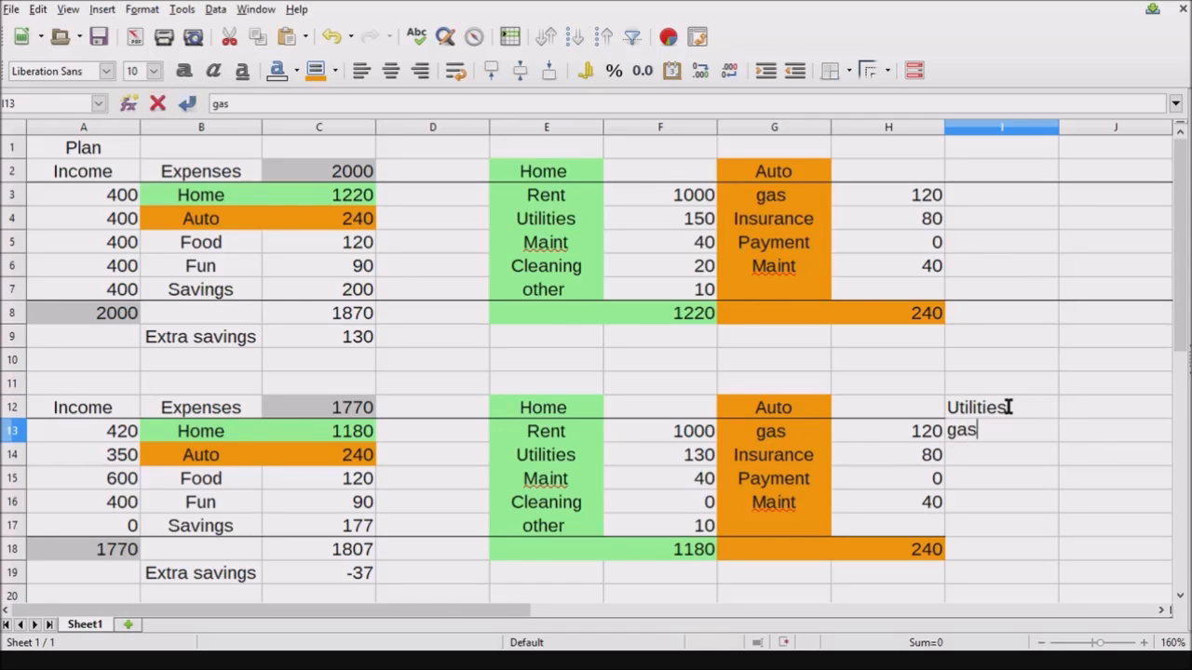
key(Return)
text(electric)
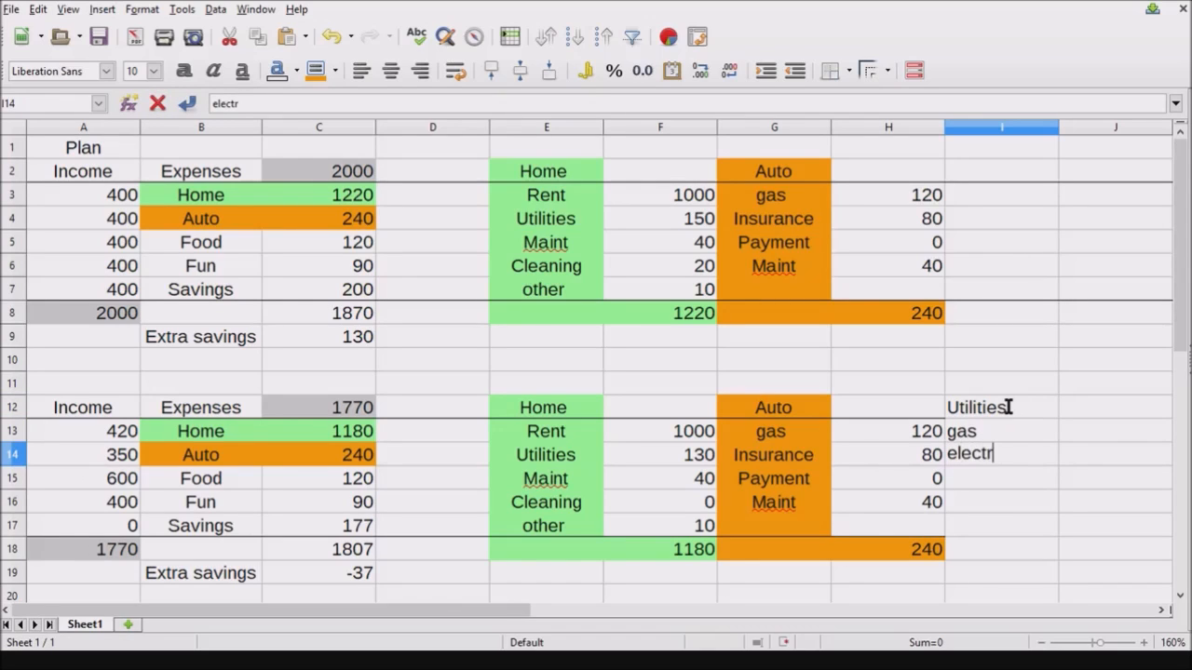
key(Return)
text(water)
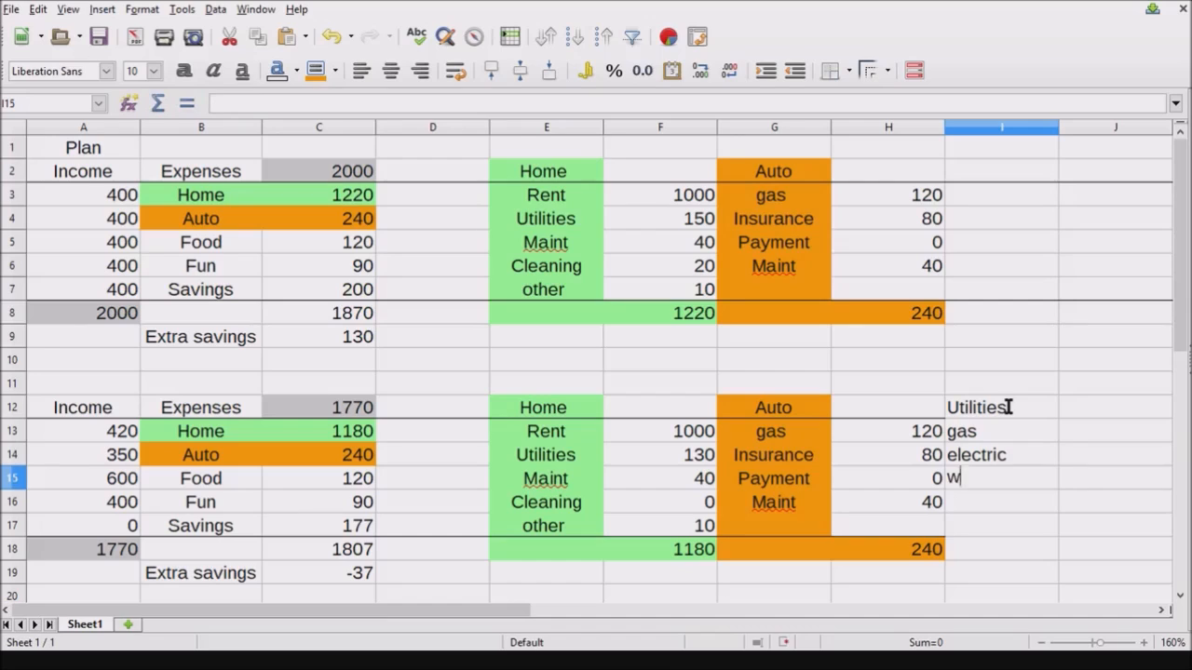
key(Return)
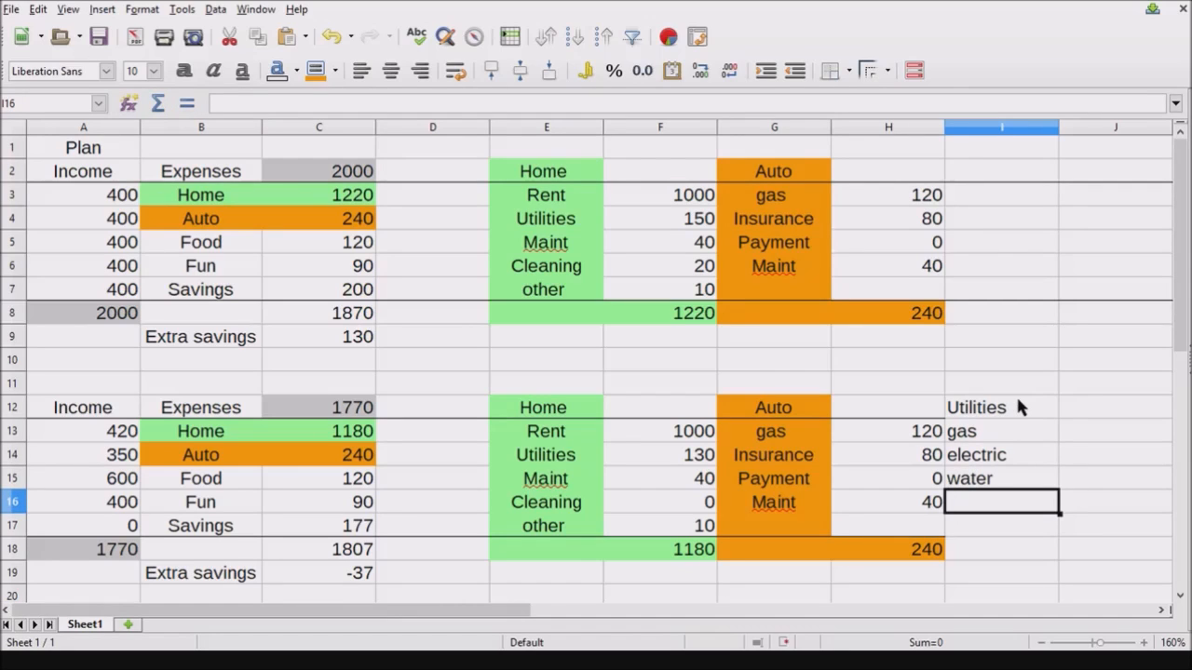
text(garba)
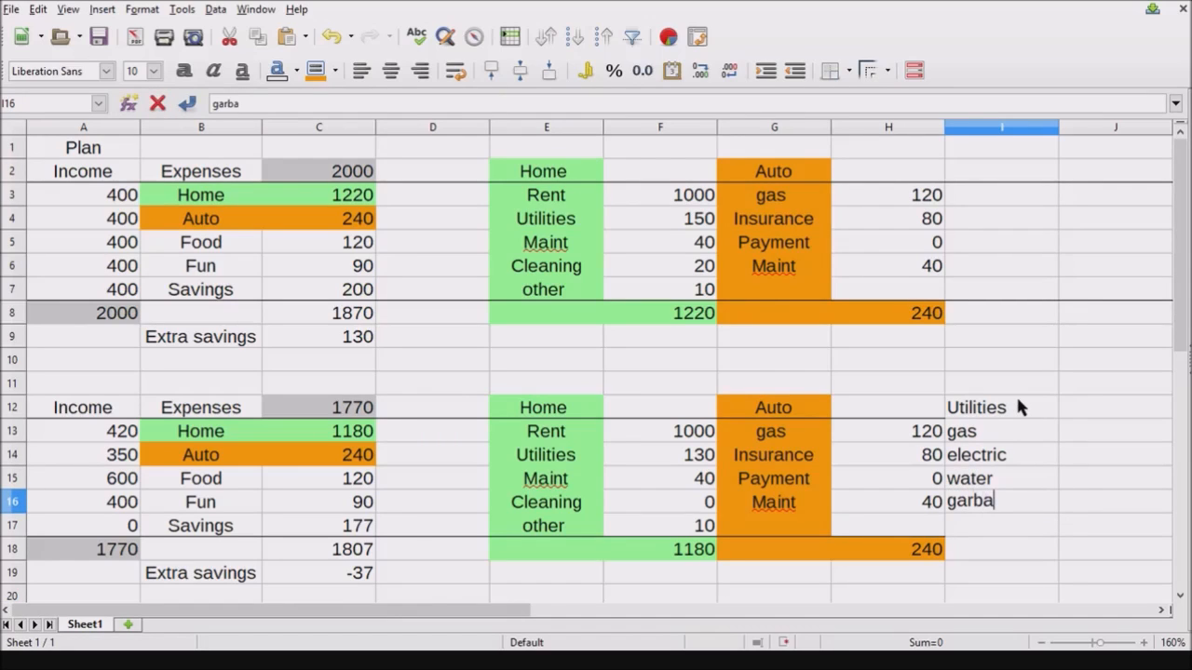
text(ge)
key(Return)
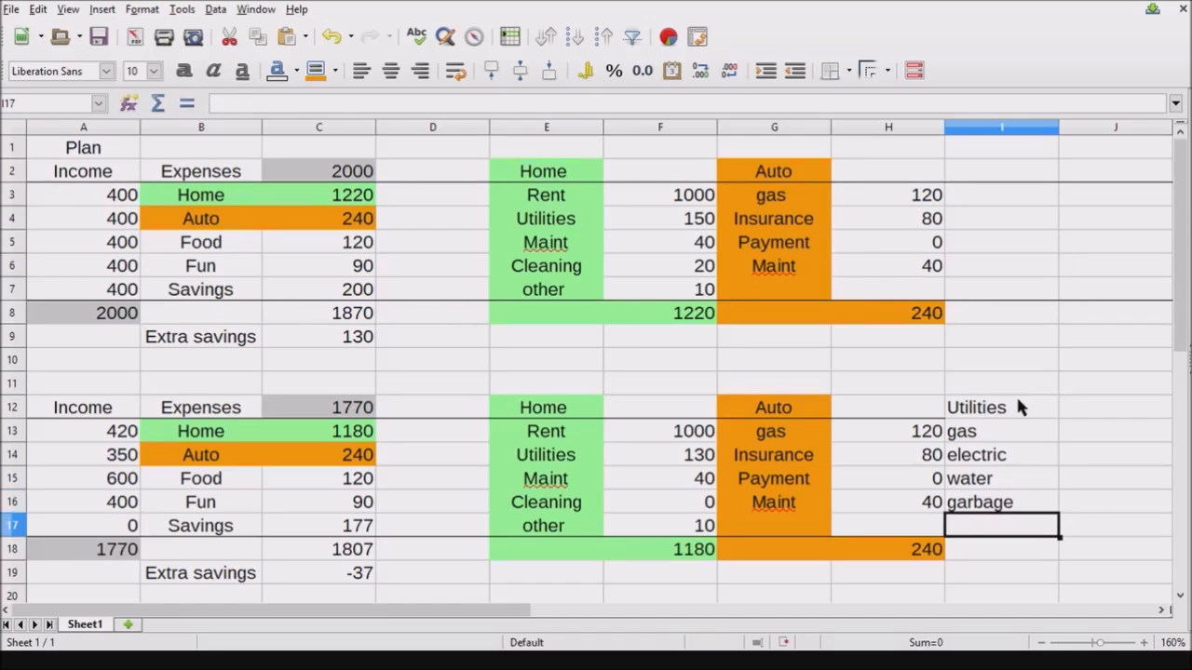
text(whate)
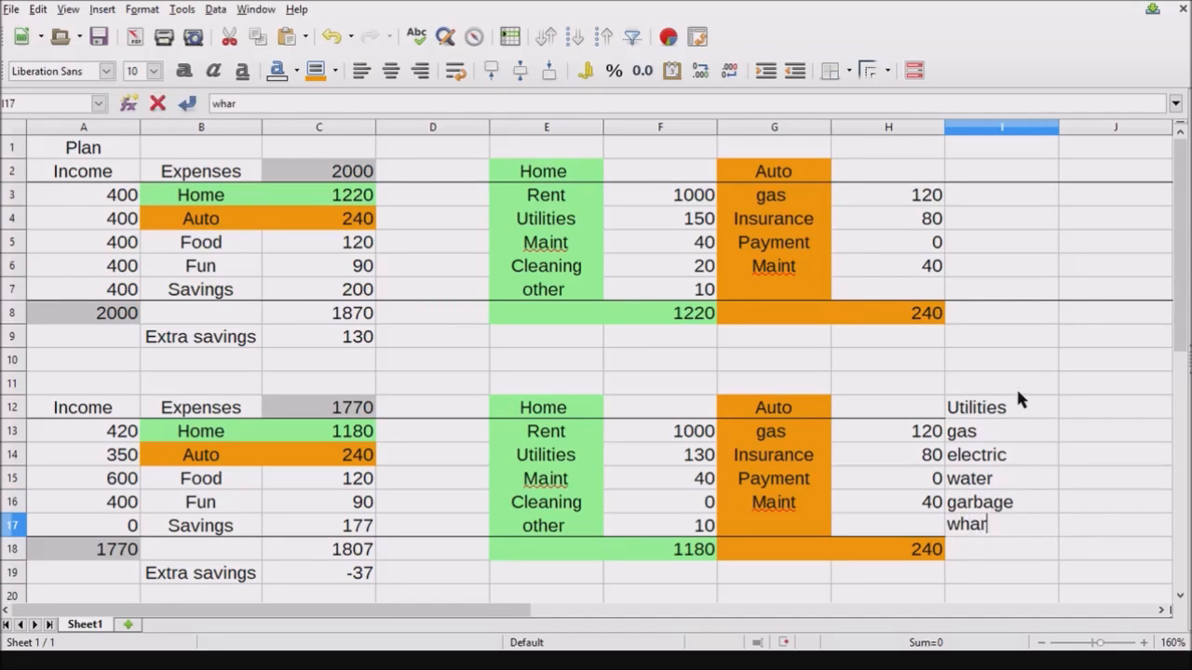
text(ver)
key(Return)
- Center the Utilities heading and item labels horizontally across cells I12:I18
click(1102, 554)
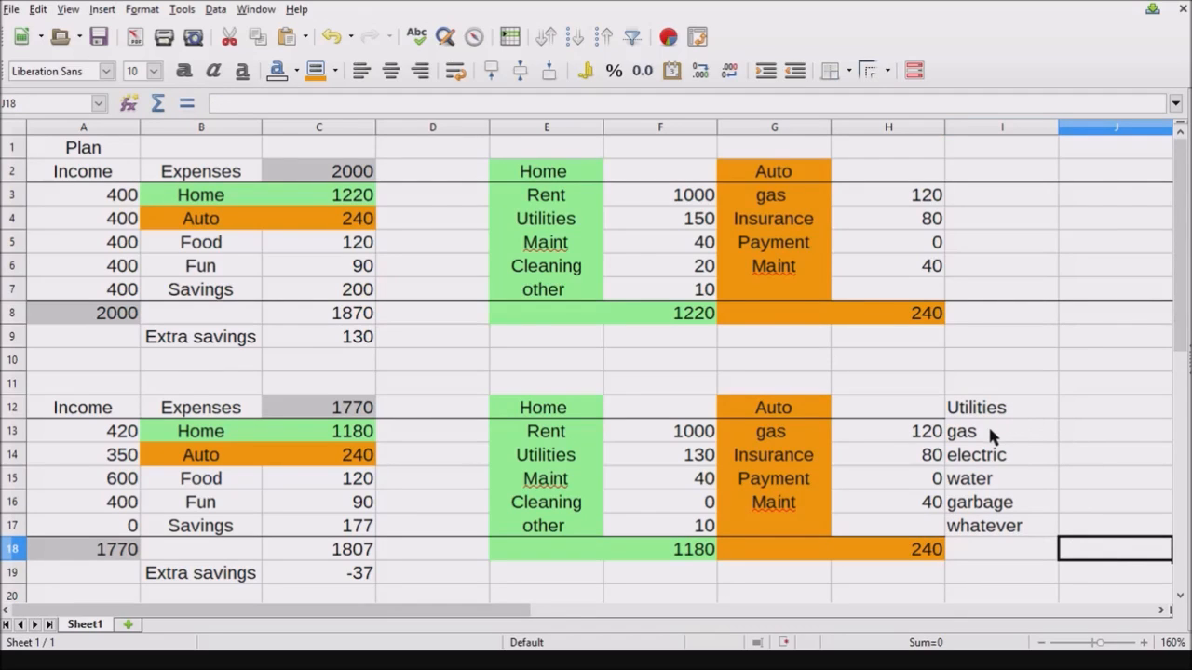
drag(987, 407, 1012, 553)
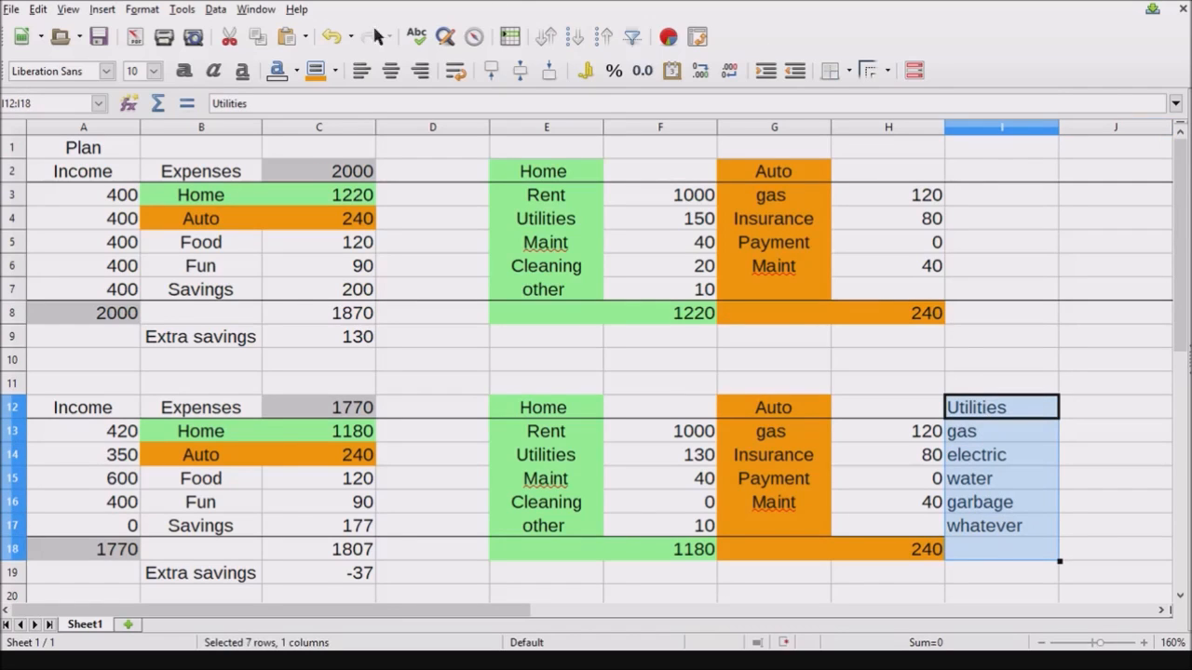
click(391, 71)
- Add a total for the Utilities breakdown in J18 with the formula =SUM(J13:J17)
click(1106, 436)
click(1117, 549)
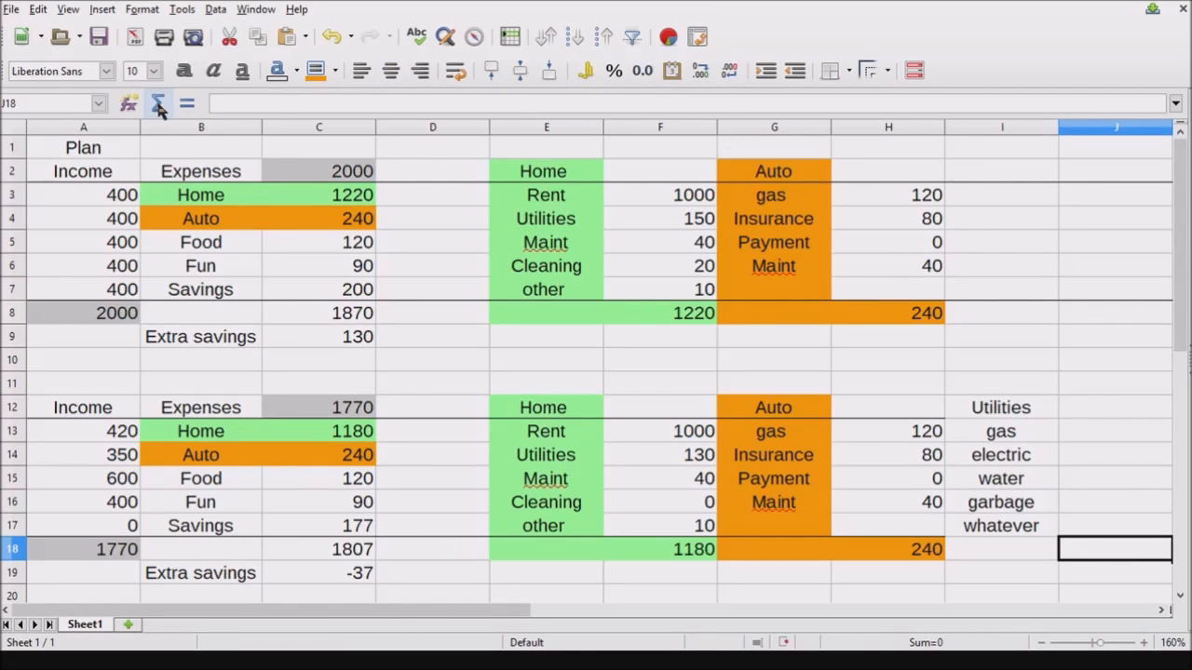
drag(487, 607, 667, 614)
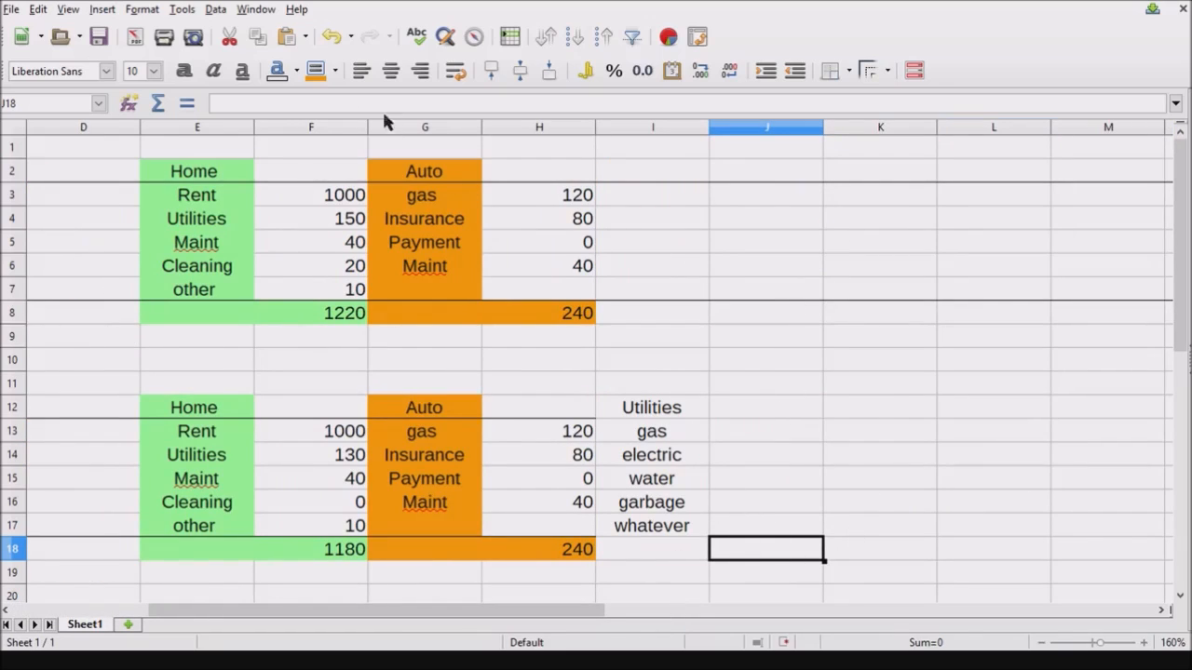
click(157, 105)
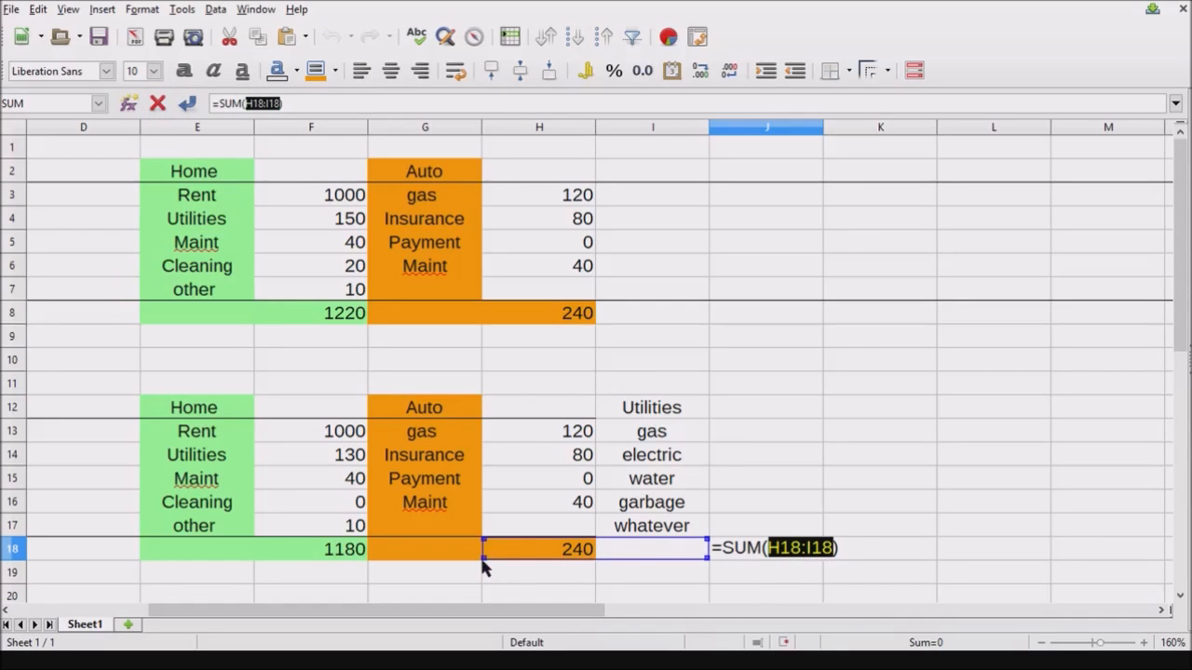
drag(529, 550, 731, 531)
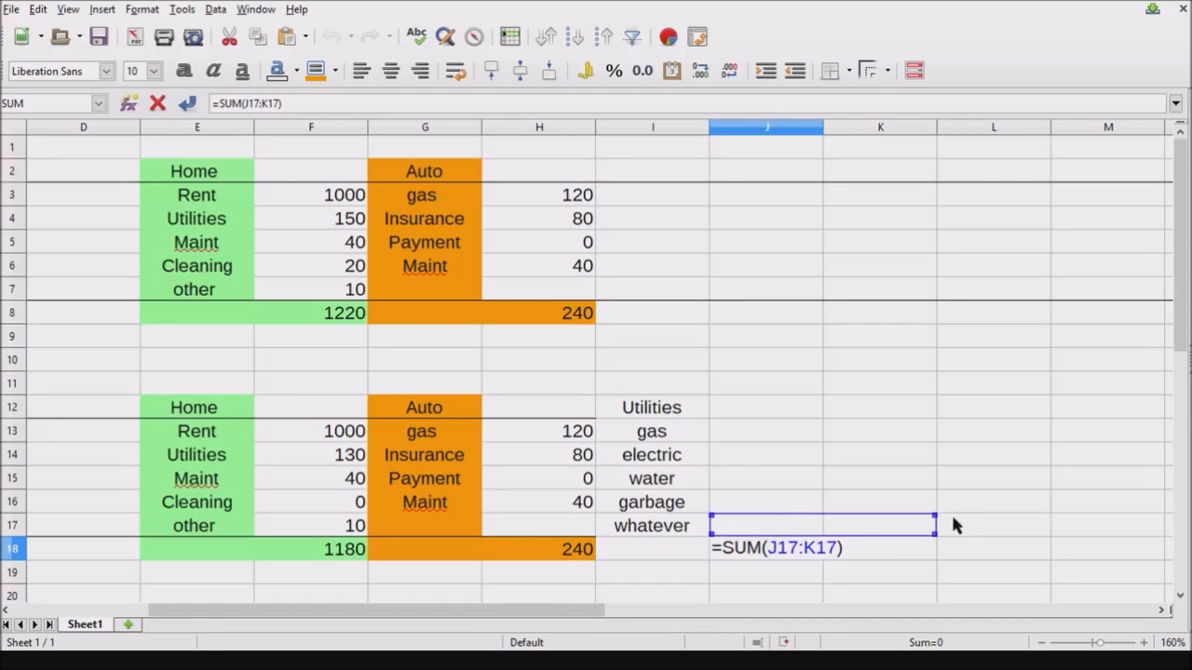
drag(933, 515, 782, 428)
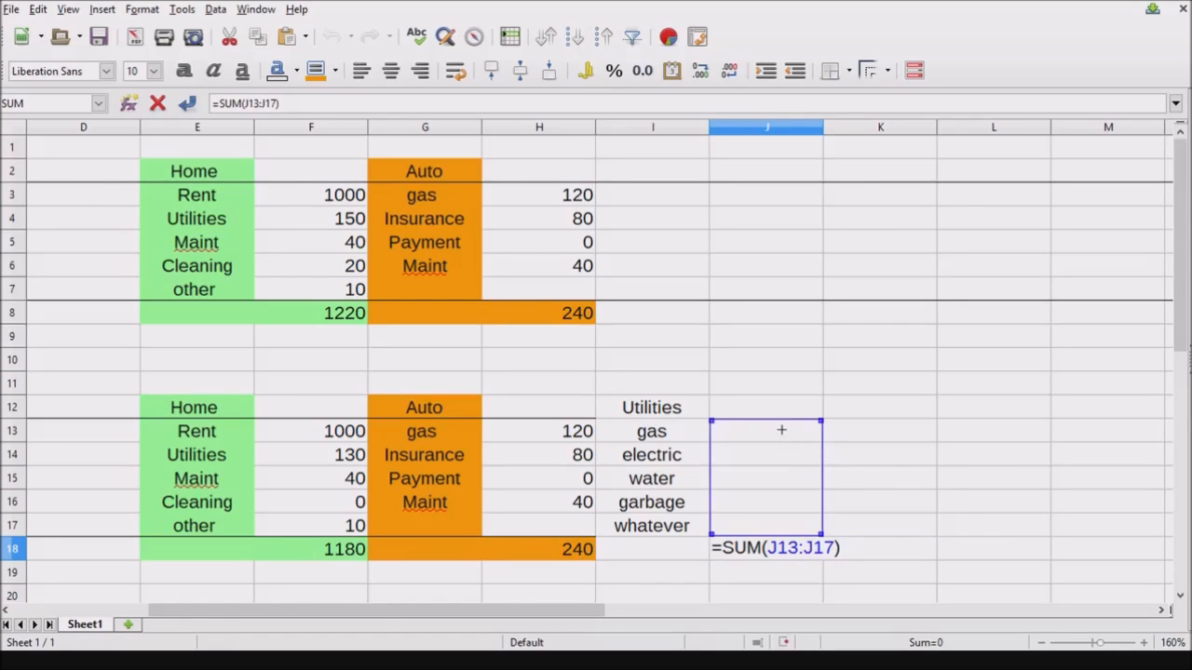
key(Return)
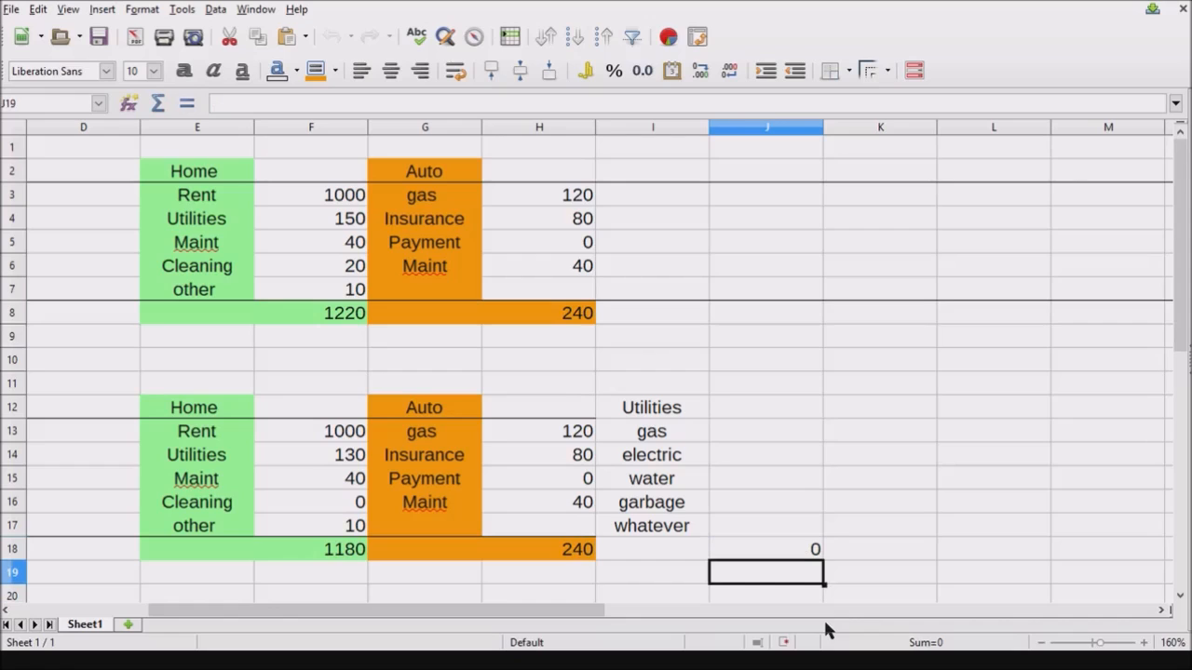
- Enter the Utilities amounts in J13:J17: gas 20, electric 40, water 0, garbage 0 and whatever 50
click(780, 438)
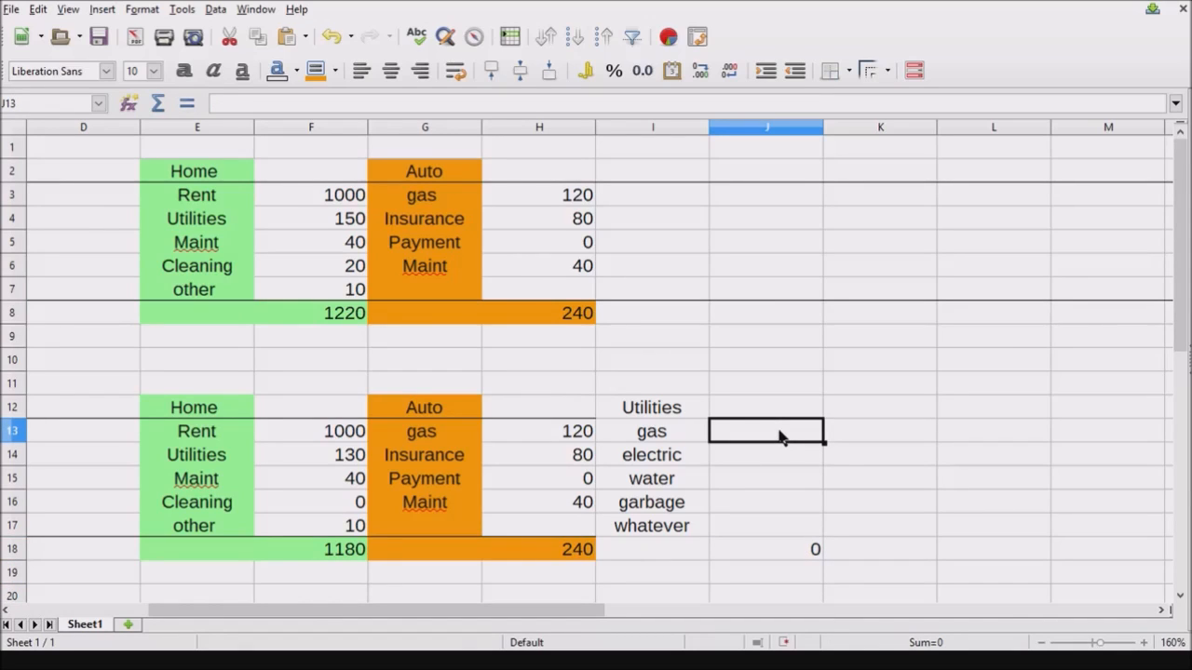
text(20)
key(Return)
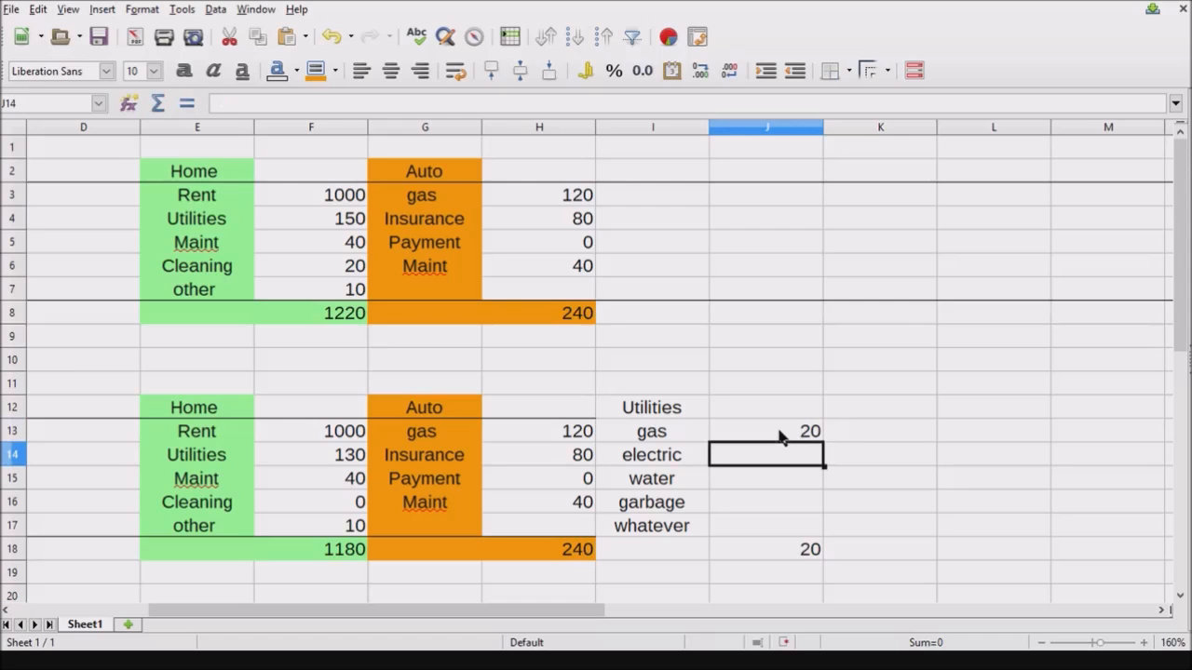
text(40)
key(Return)
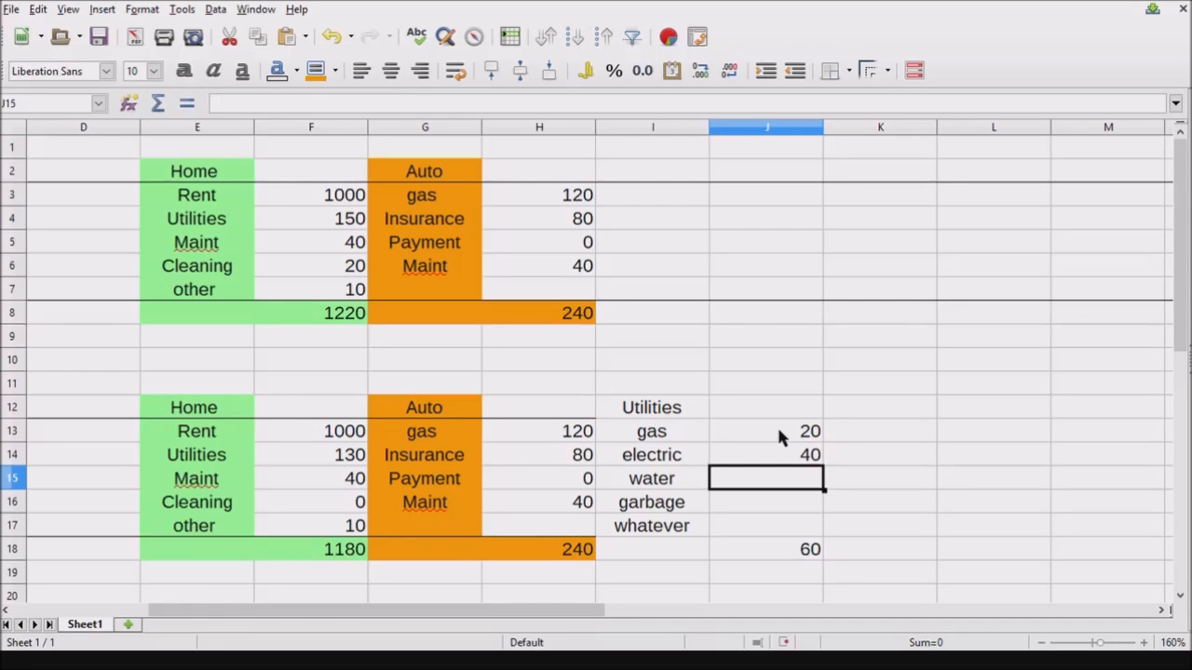
text(0)
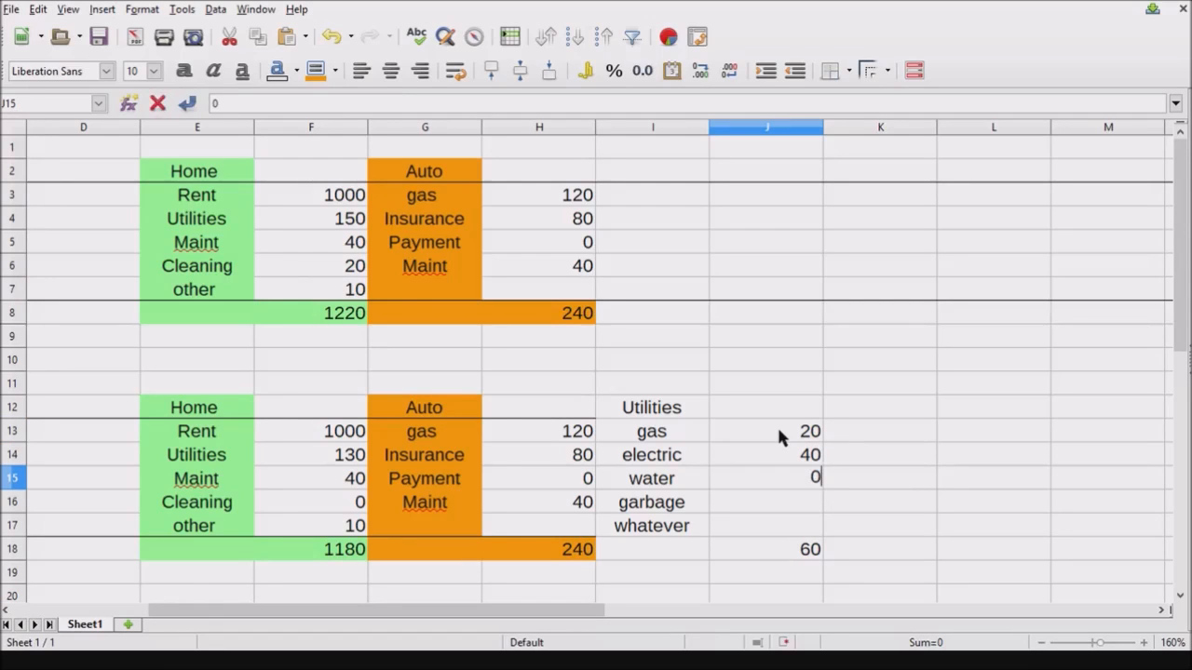
key(Return)
text(0)
key(Return)
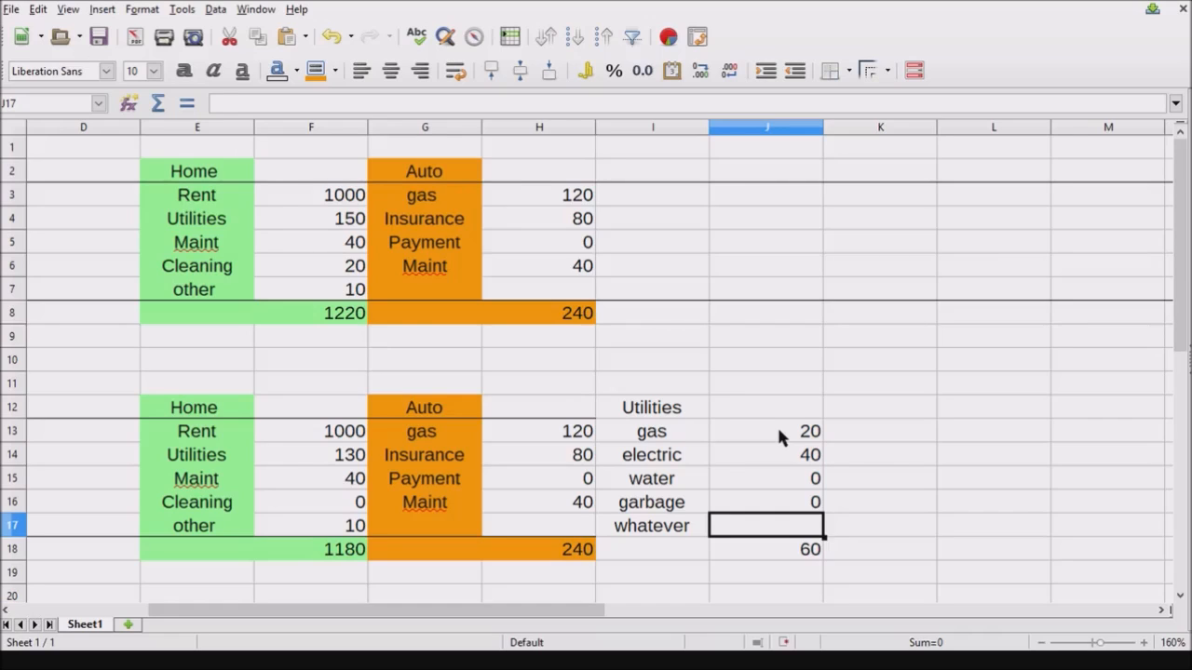
text(50)
key(Return)
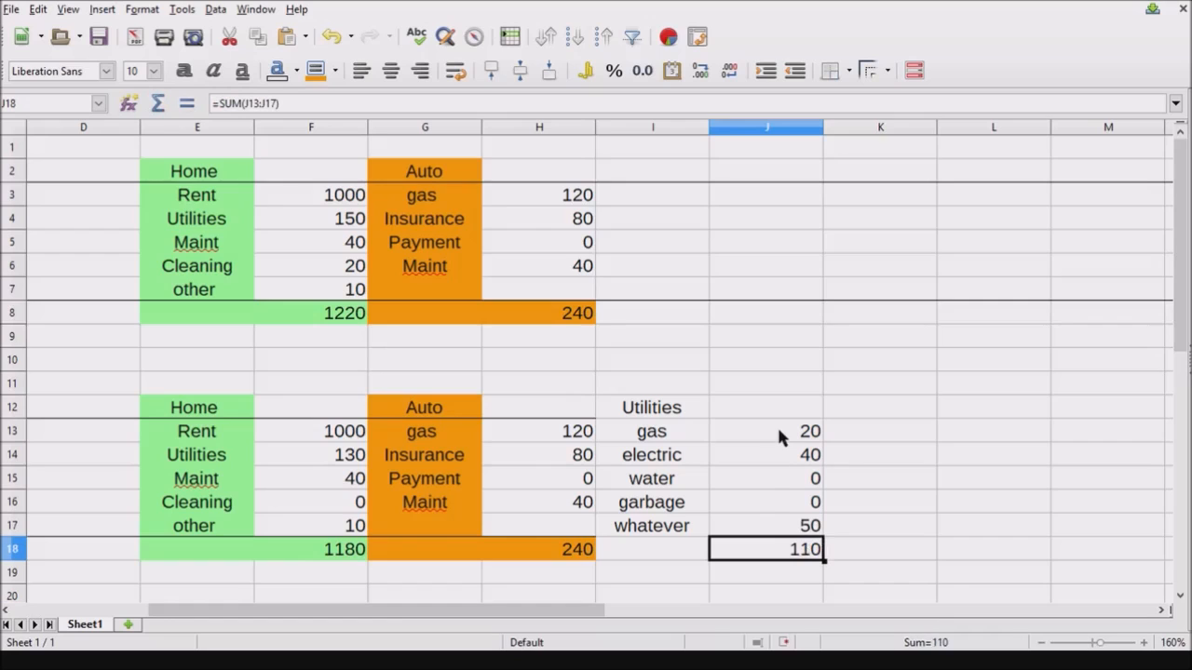
- Add bottom borders across columns I and J under the Utilities heading row and under the whatever row
drag(629, 525, 792, 526)
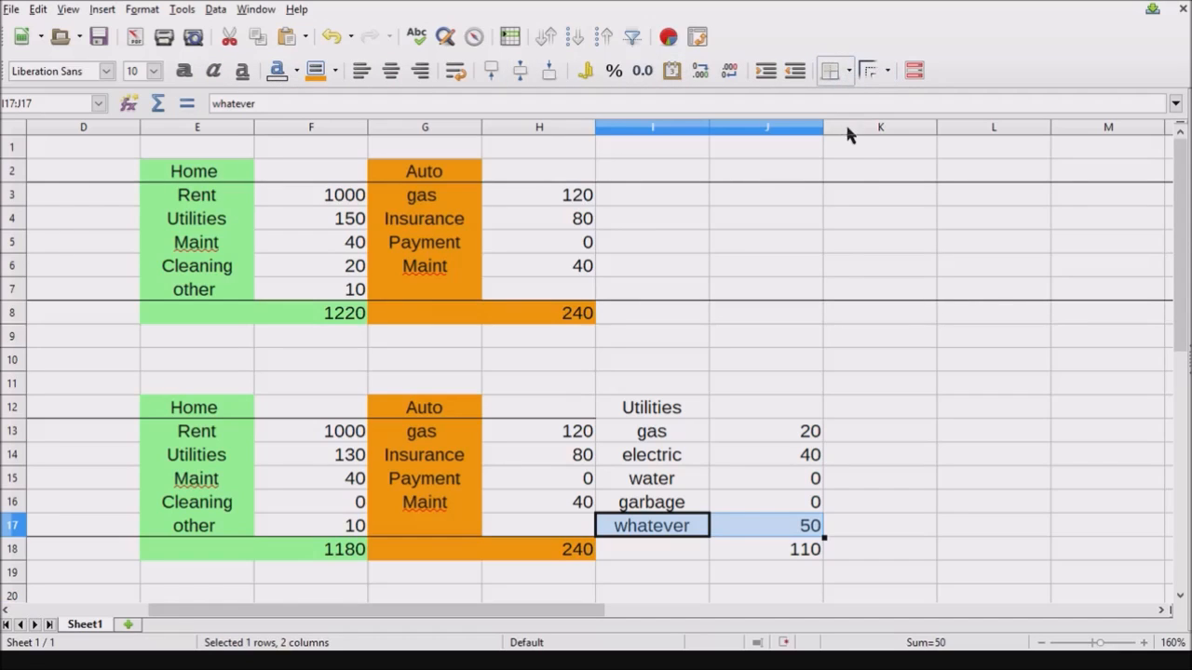
drag(620, 417, 759, 394)
click(834, 75)
click(678, 287)
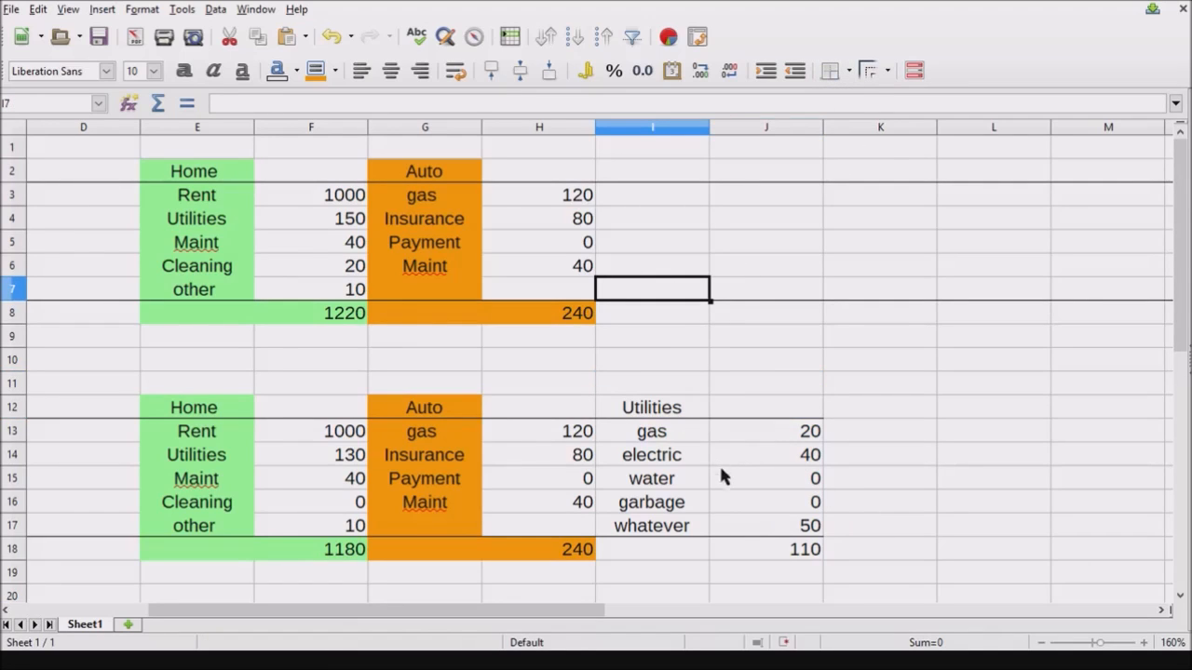
- Link the copied Home block's Utilities amount in F14 to the breakdown total with the formula =J18
click(773, 548)
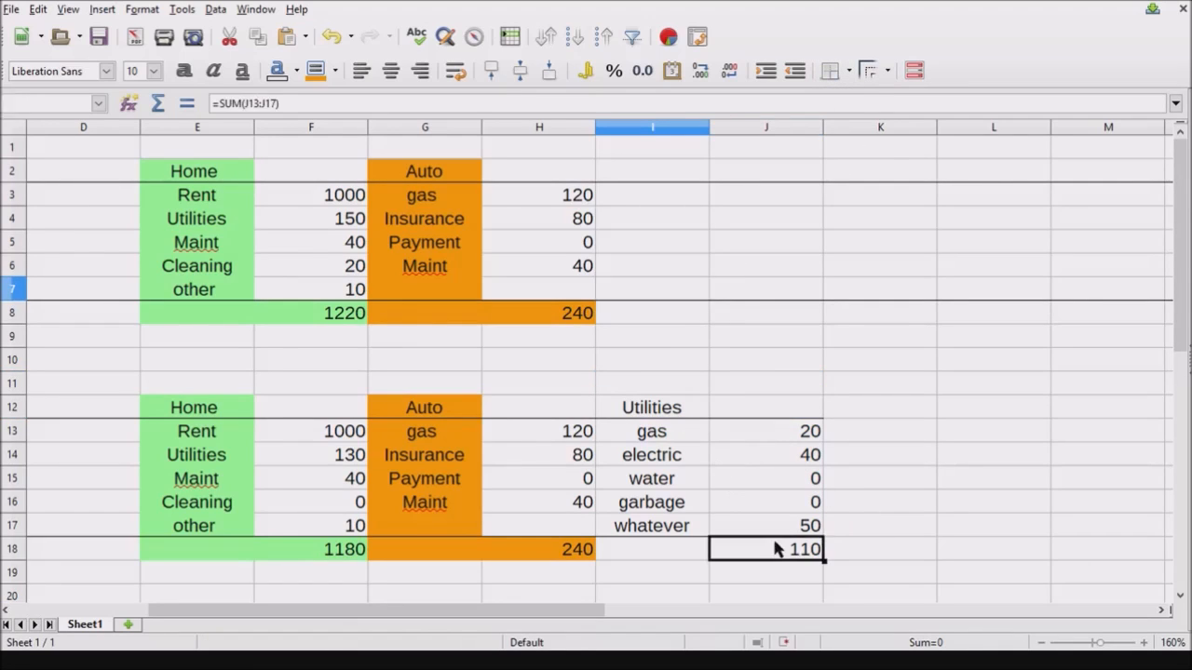
click(320, 460)
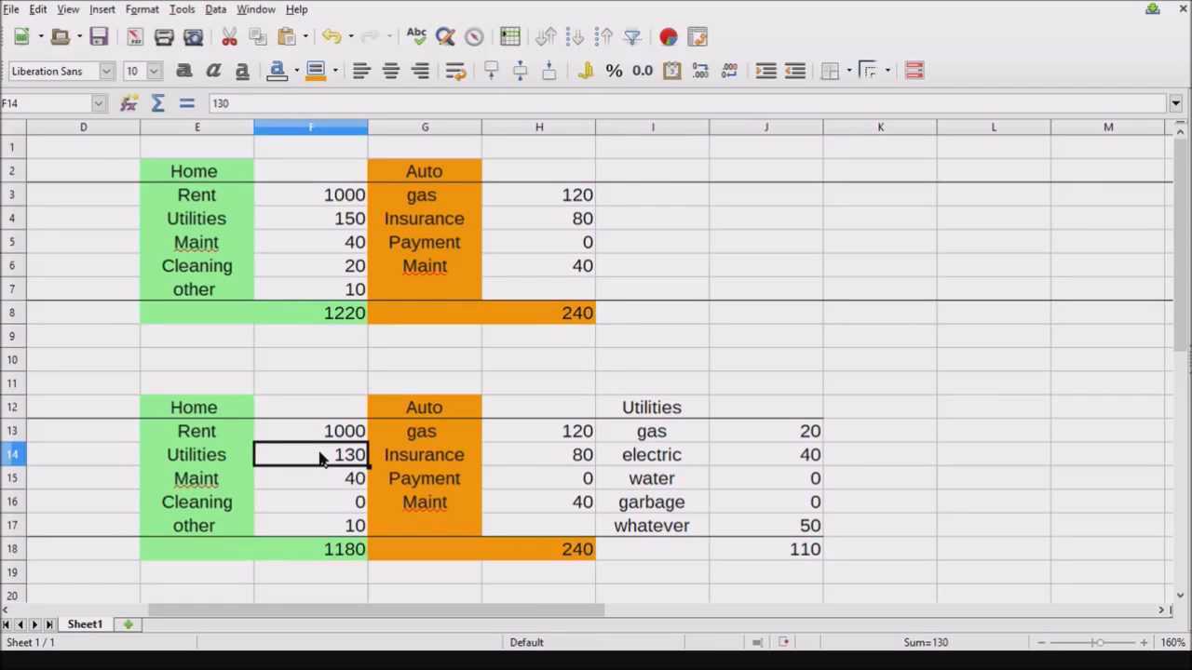
text(=)
click(789, 554)
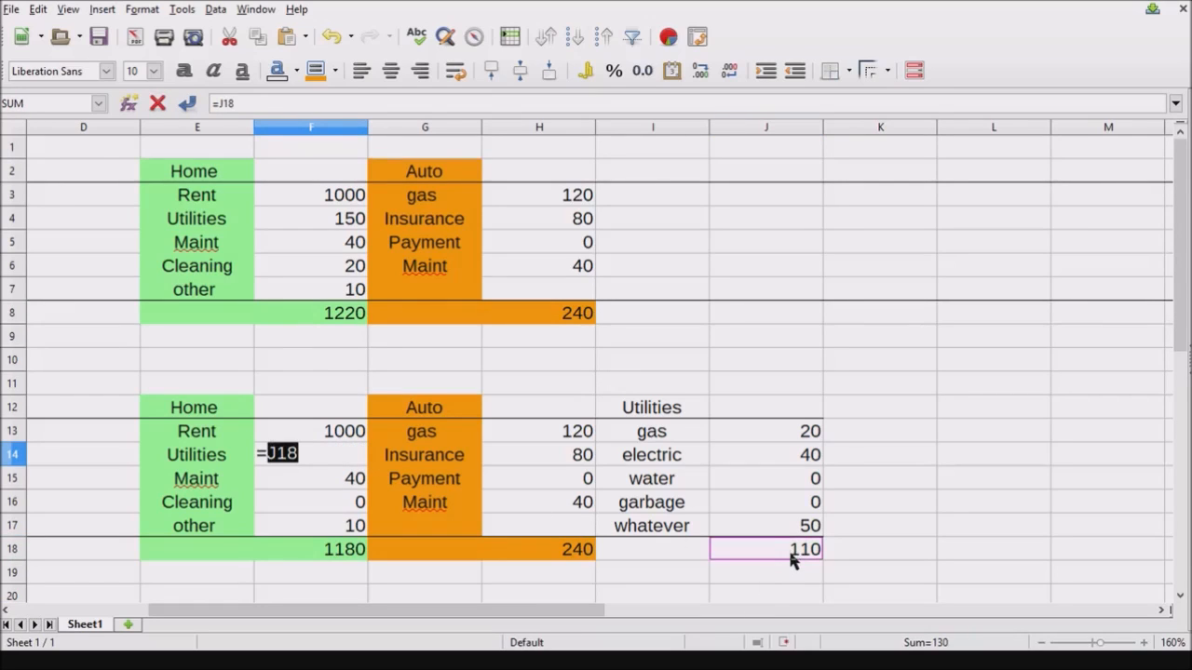
key(Return)
- Fill the Home block's Utilities row E14:F14, the breakdown labels I12:I18 and the total J18 with cyan
click(791, 557)
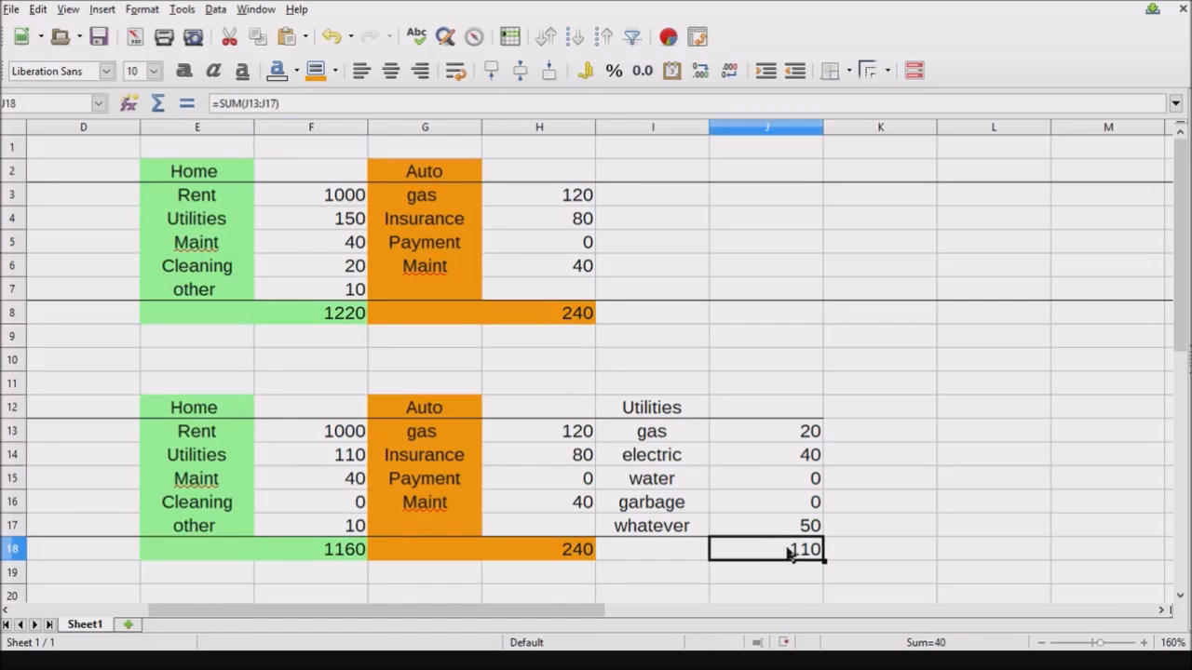
click(316, 459)
drag(206, 459, 315, 458)
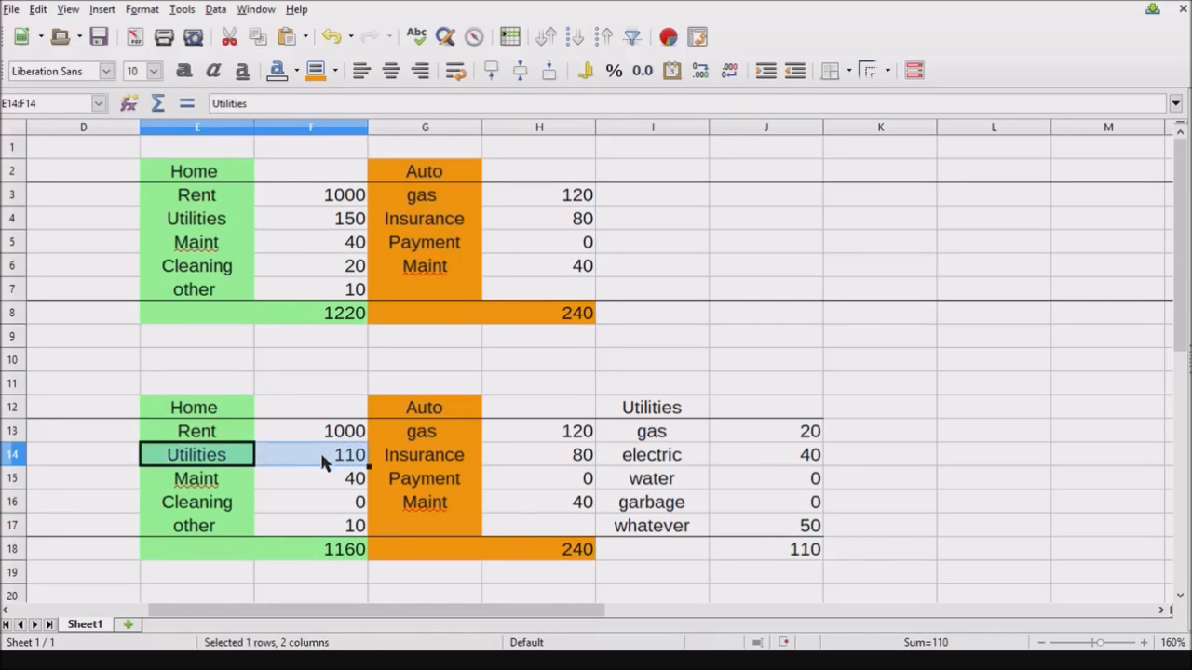
ctrl+click(771, 550)
drag(652, 546, 660, 416)
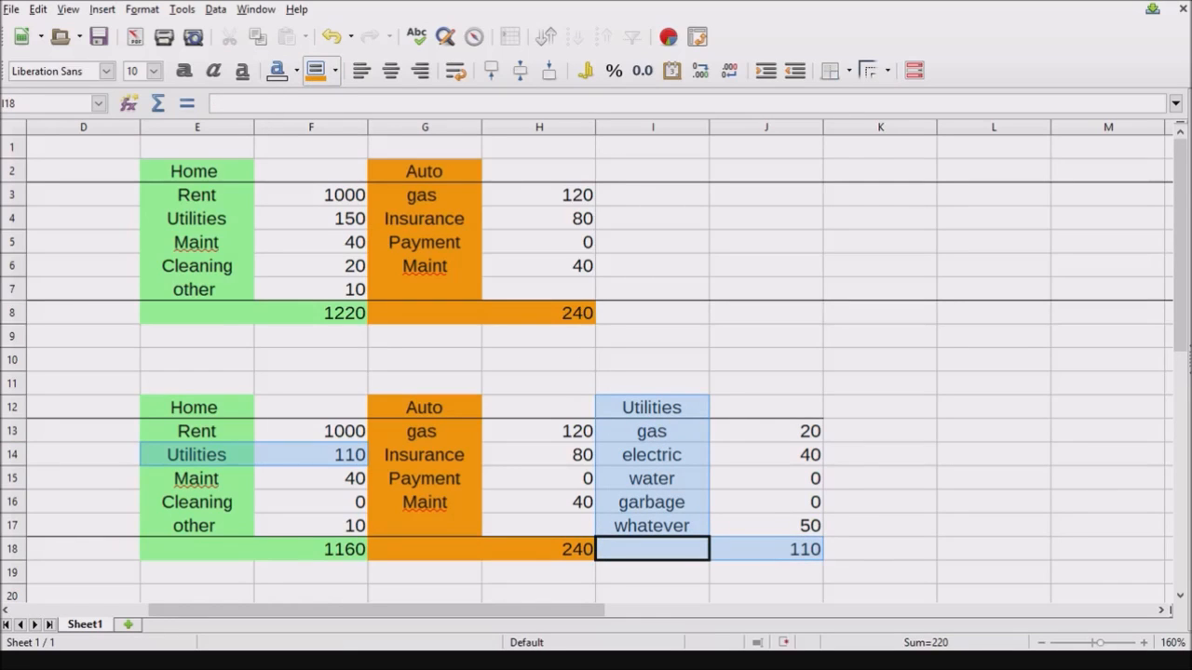
click(315, 70)
click(838, 363)
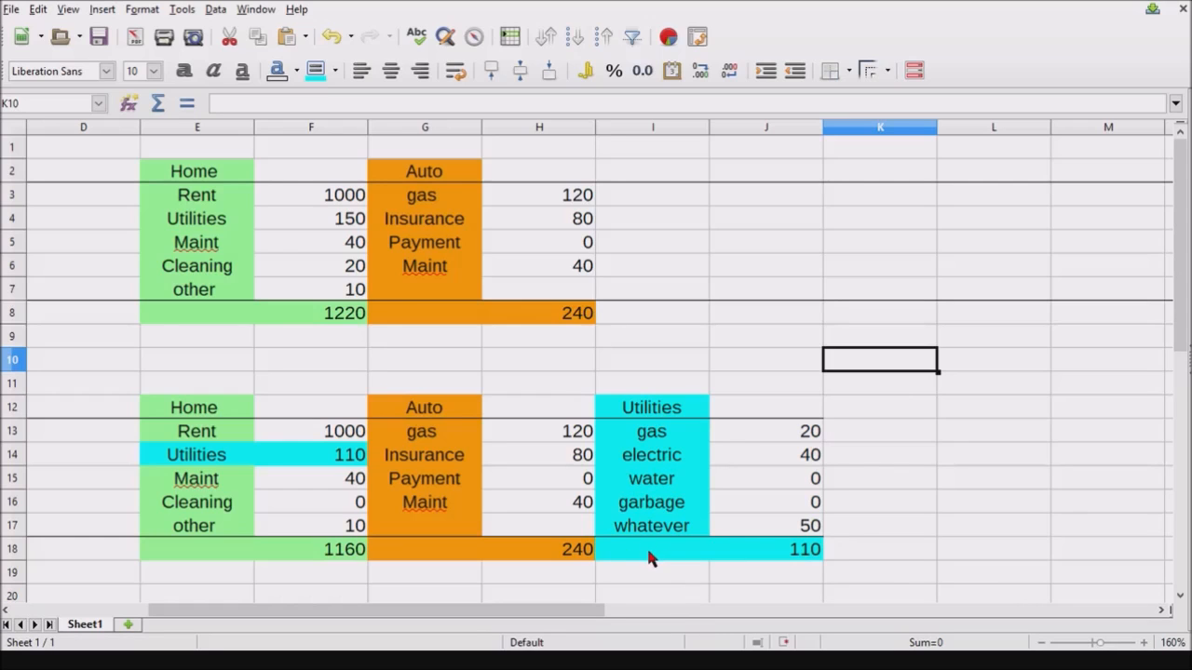
- Examine the plan's Food and Fun amounts in cells C5 and C6
drag(540, 620, 407, 620)
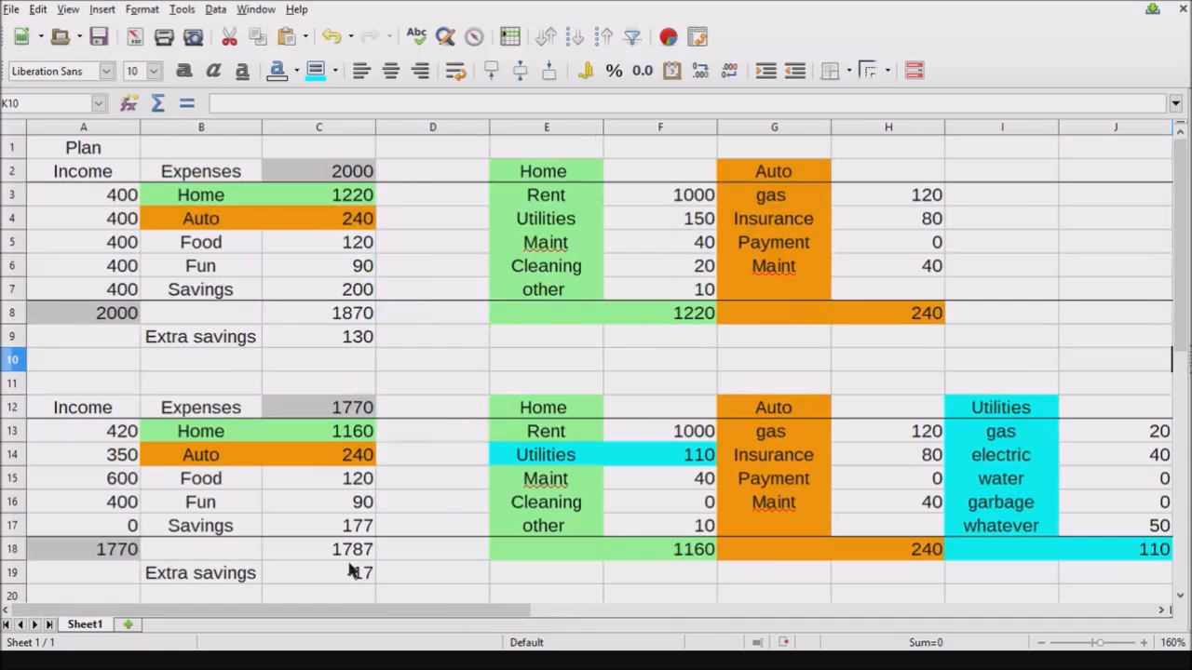
click(350, 244)
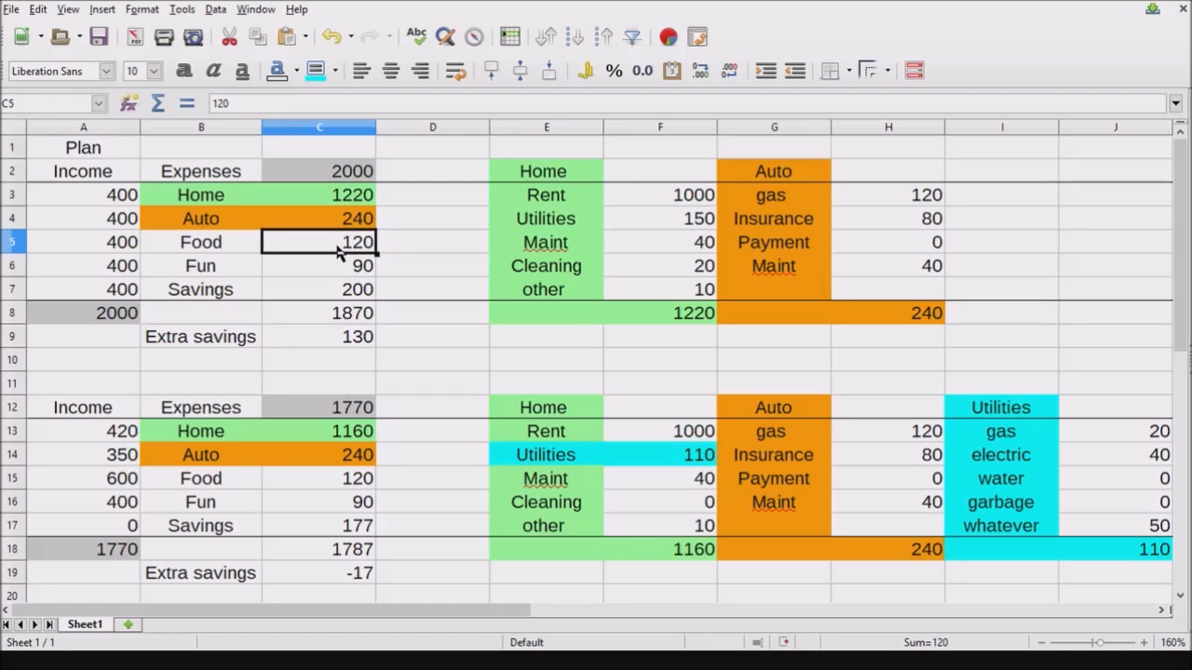
click(337, 266)
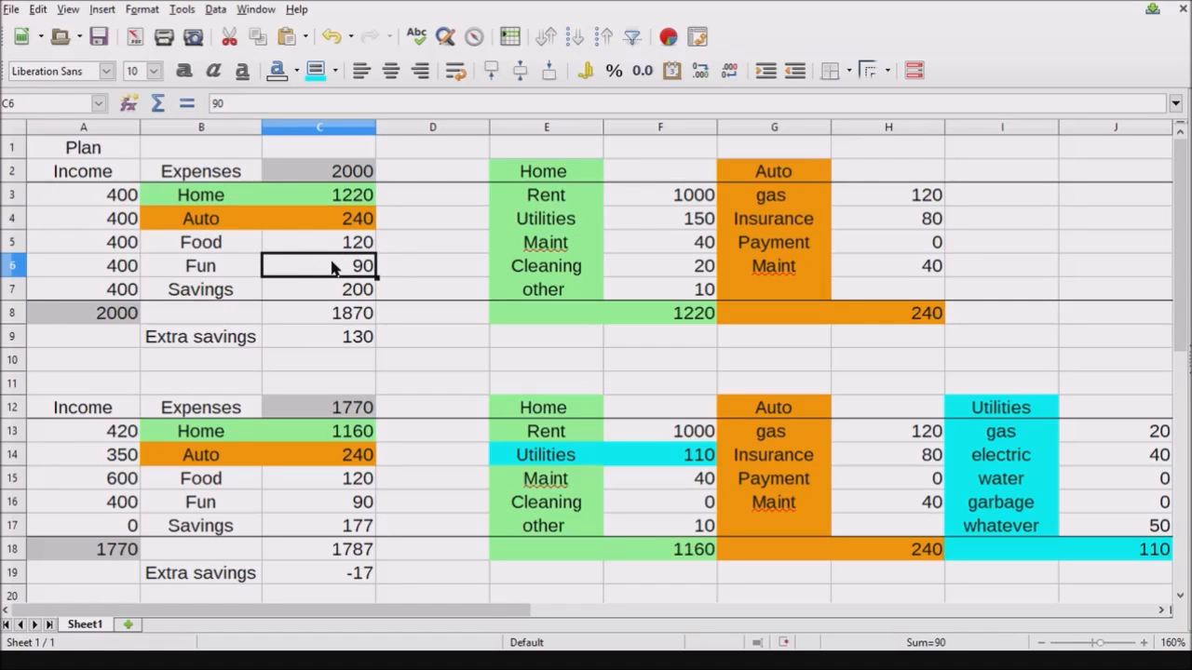
click(338, 244)
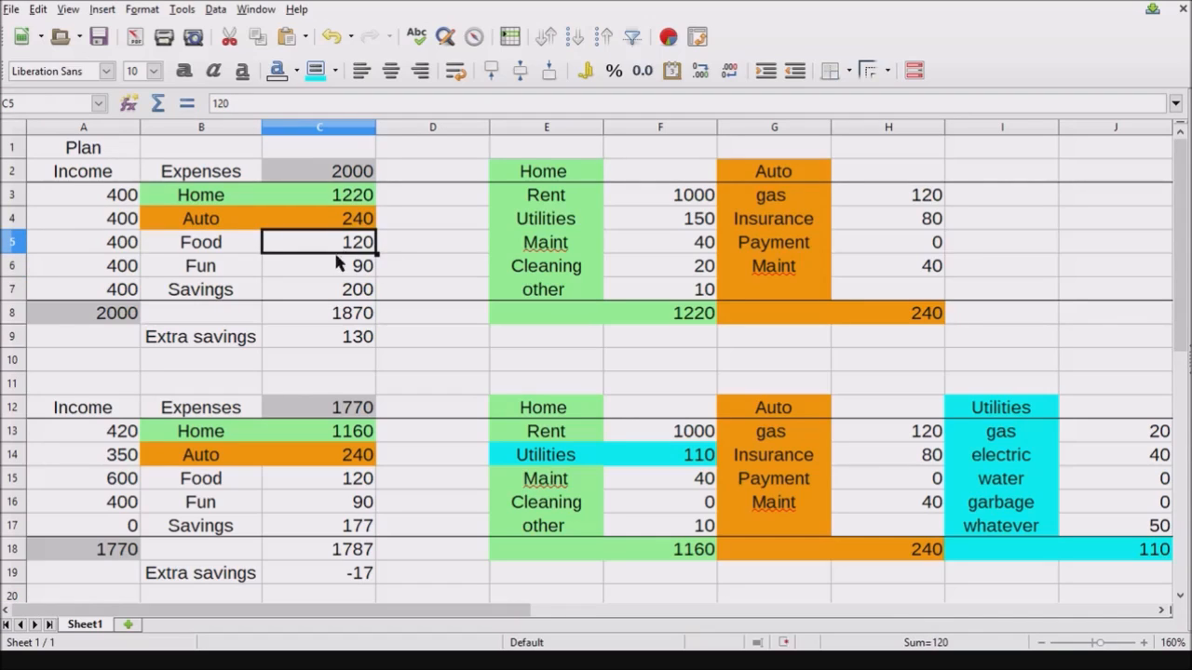
click(334, 267)
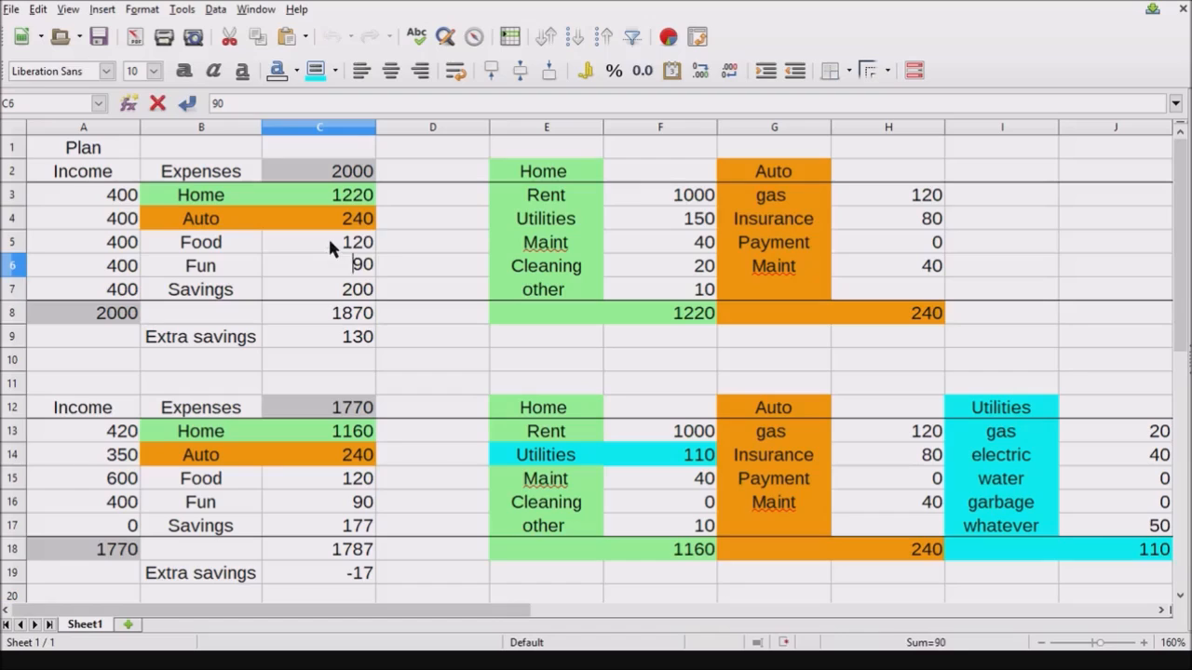
click(329, 241)
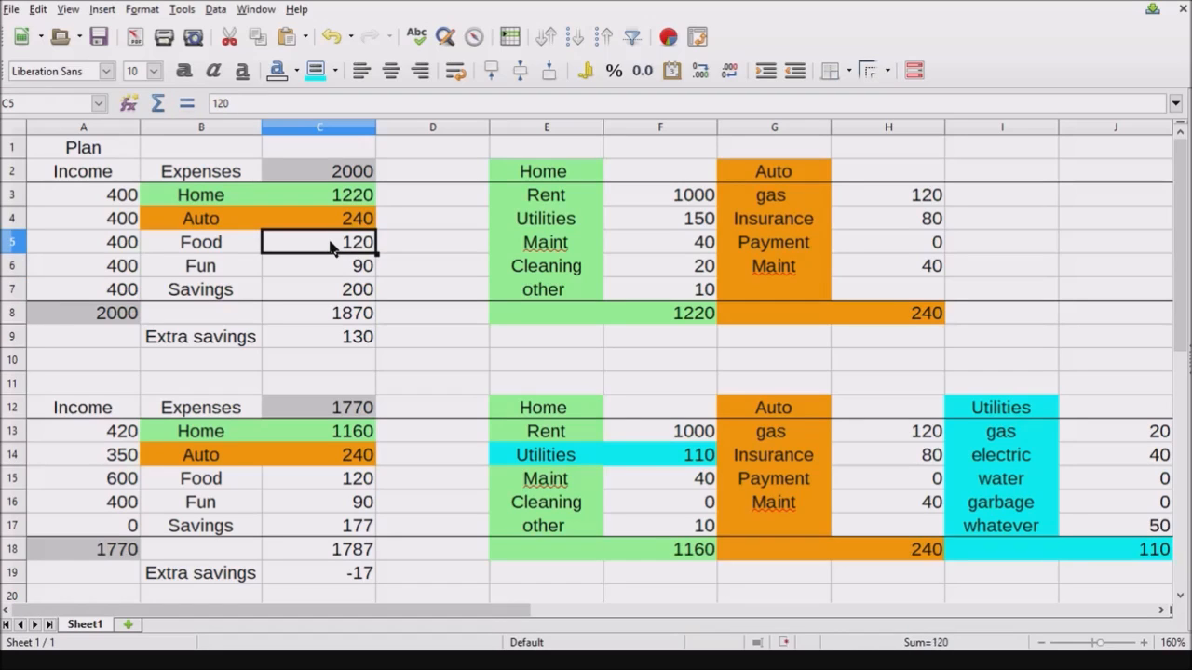
click(332, 268)
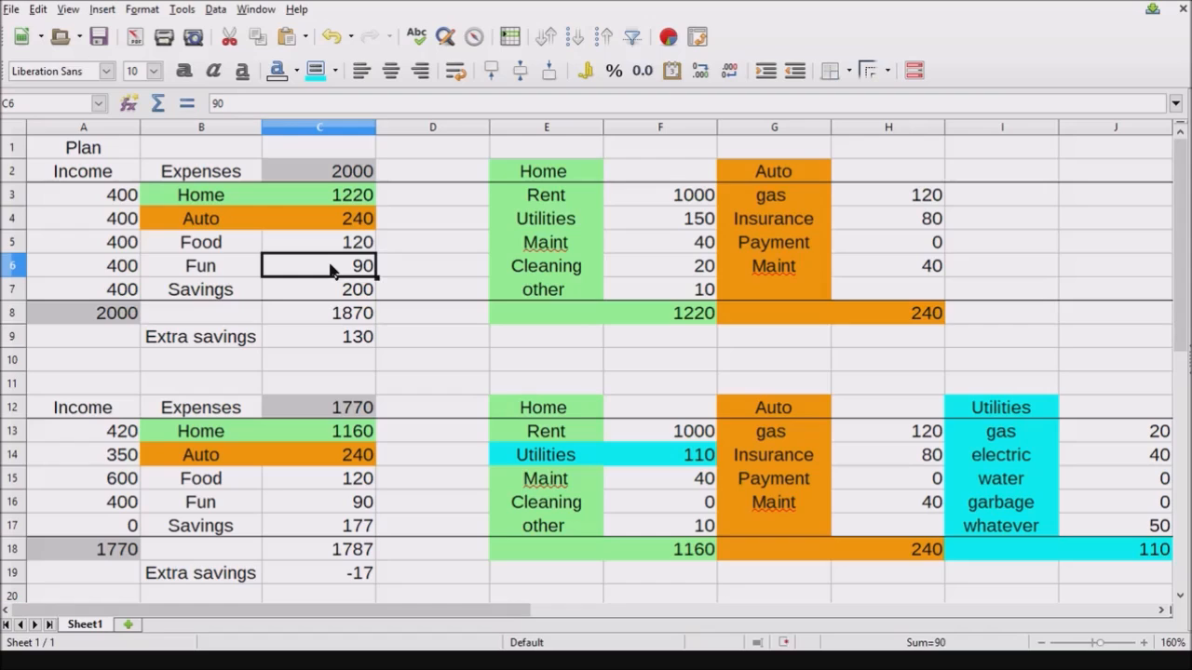
- Rename the Fun expense category to Wants in both the plan (B6) and the copied block (B16)
click(195, 270)
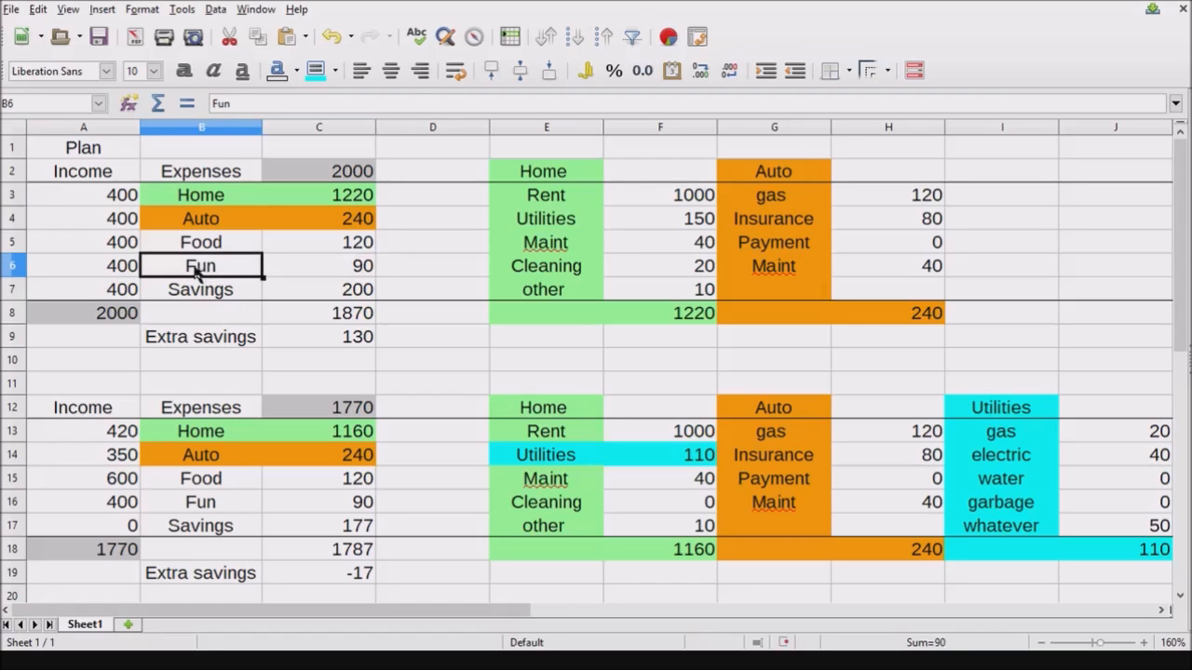
text(Wants)
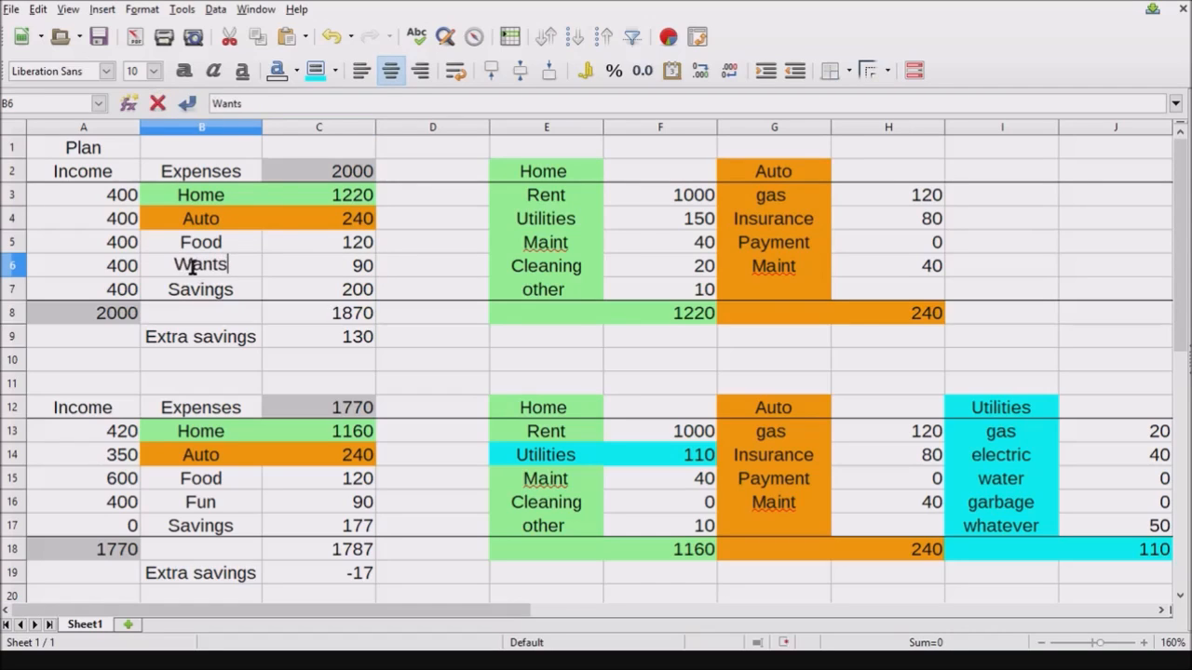
key(Return)
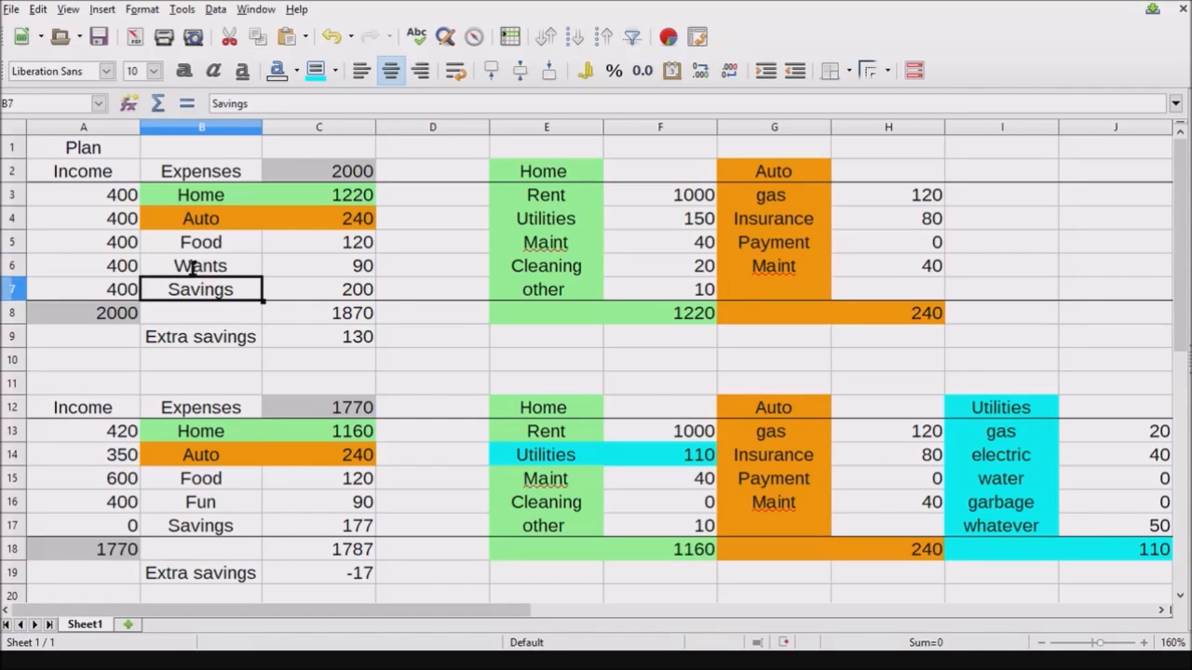
click(215, 499)
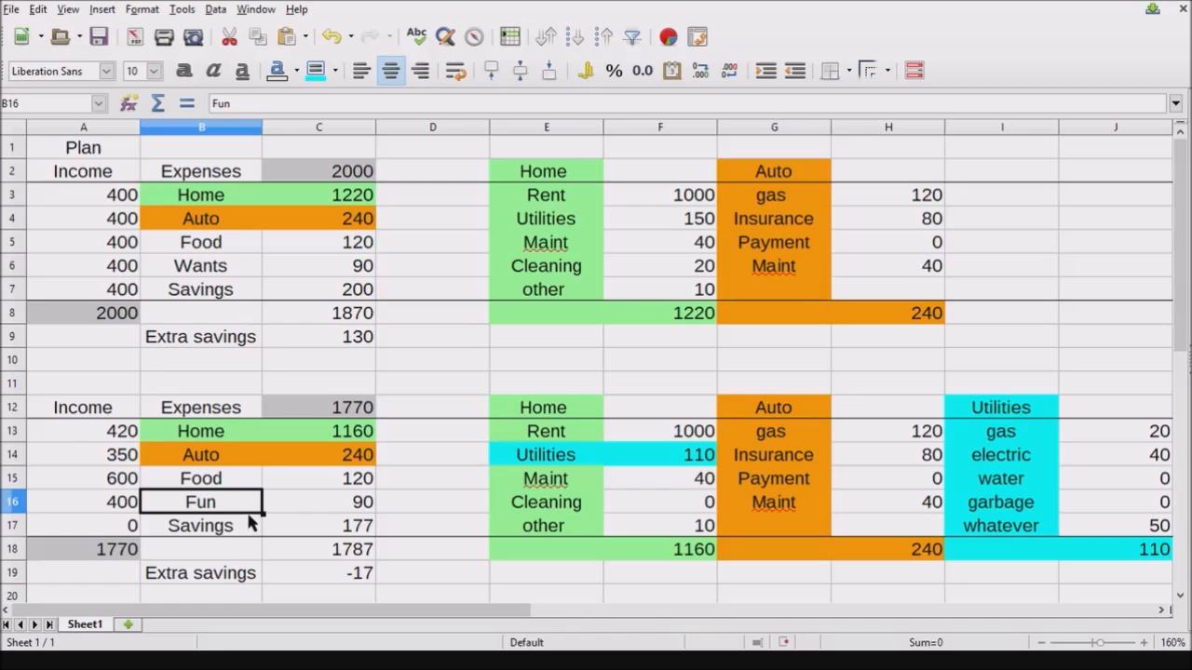
text(Want)
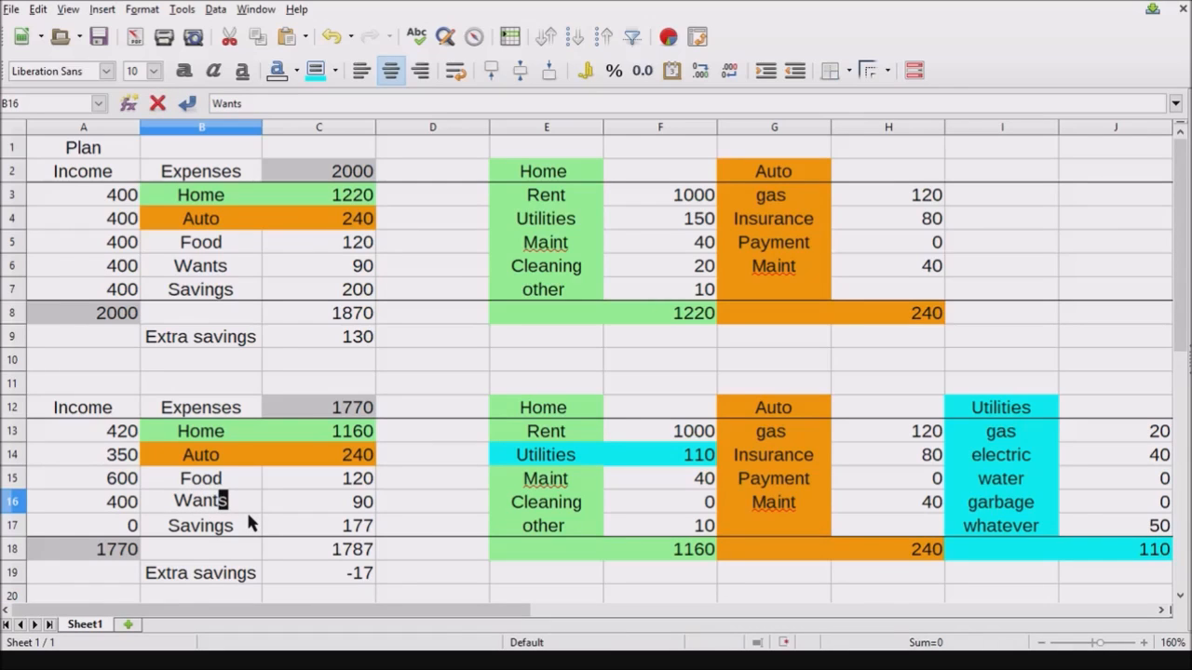
key(Return)
- Set the gas amount in the Utilities breakdown (J13) to 40
drag(443, 600, 476, 618)
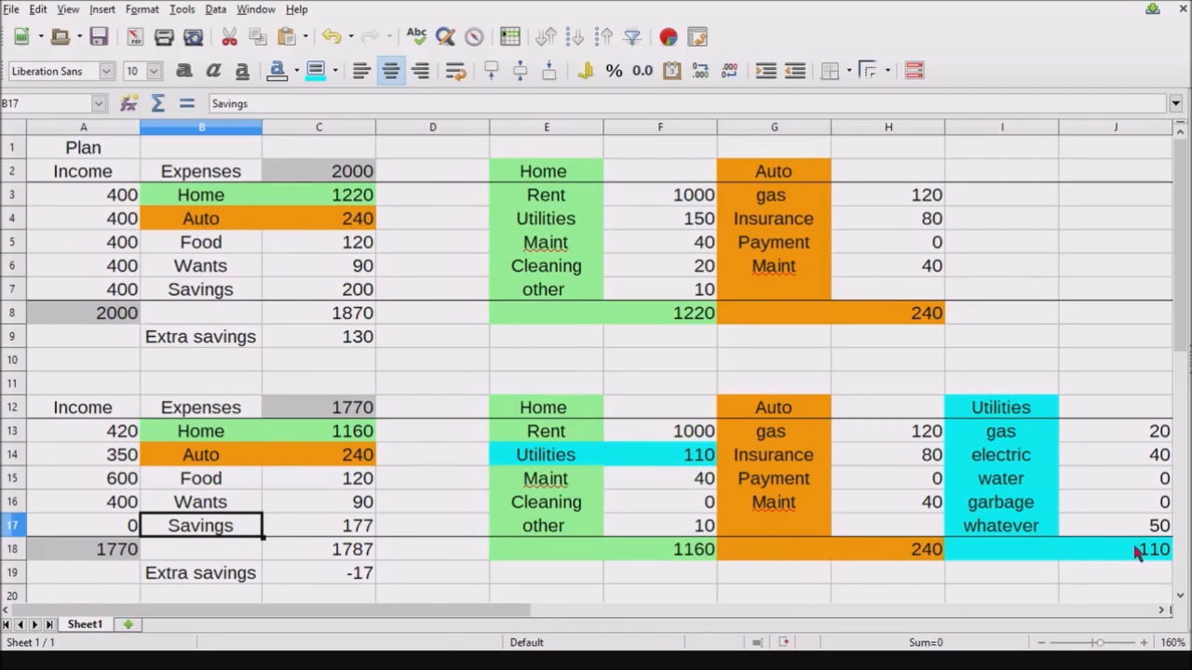
click(1127, 434)
text(40)
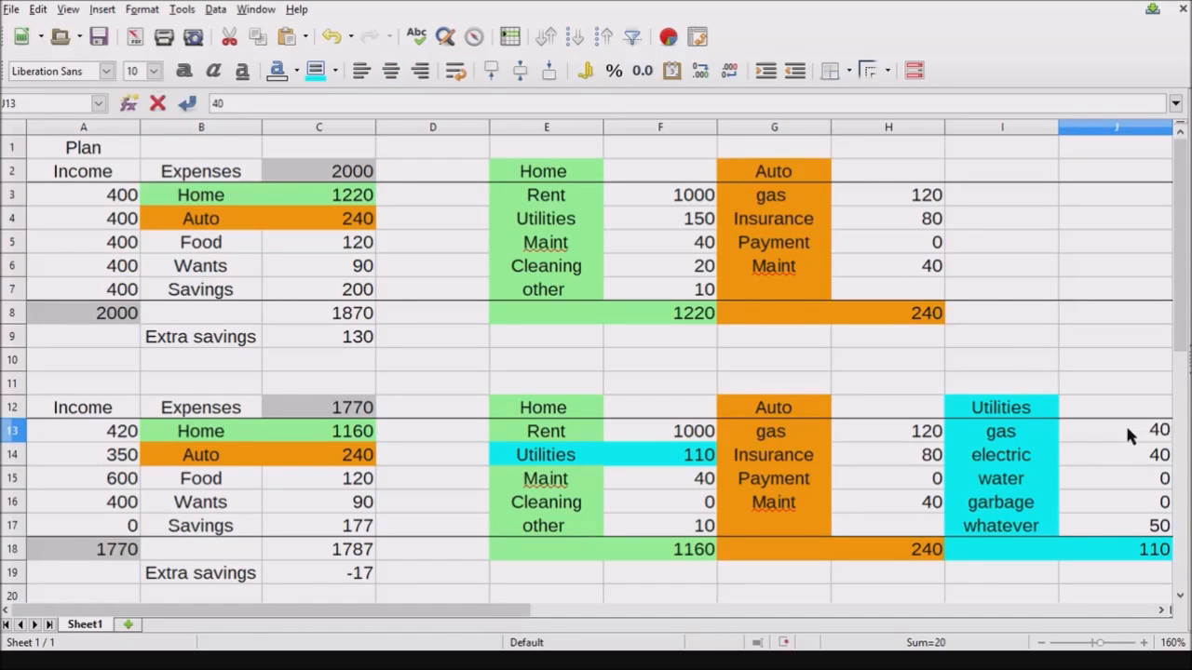
key(Return)
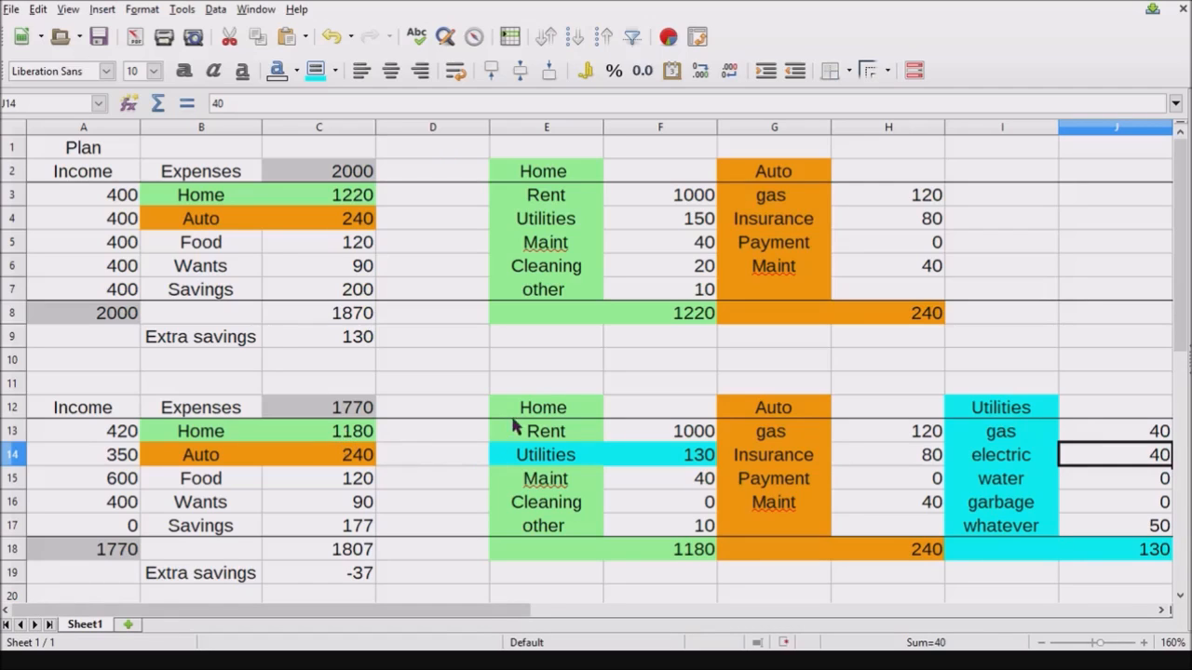
- Examine the formulas behind the copied block's Home expense in C13 and the Home total in F18
click(343, 439)
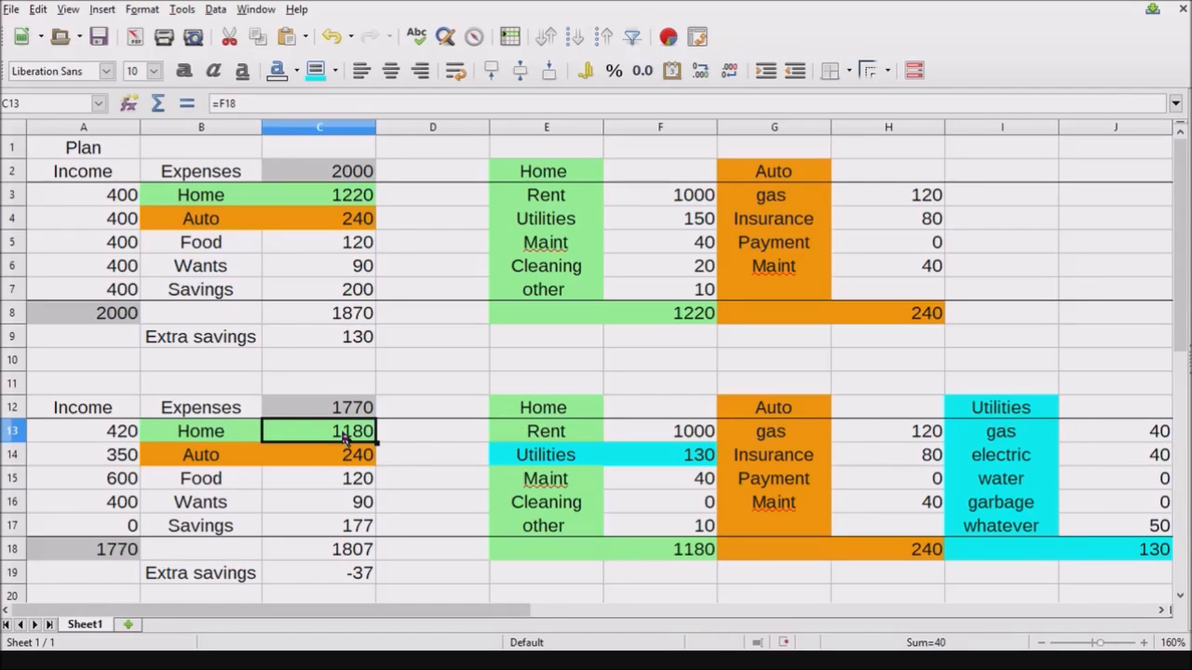
click(694, 553)
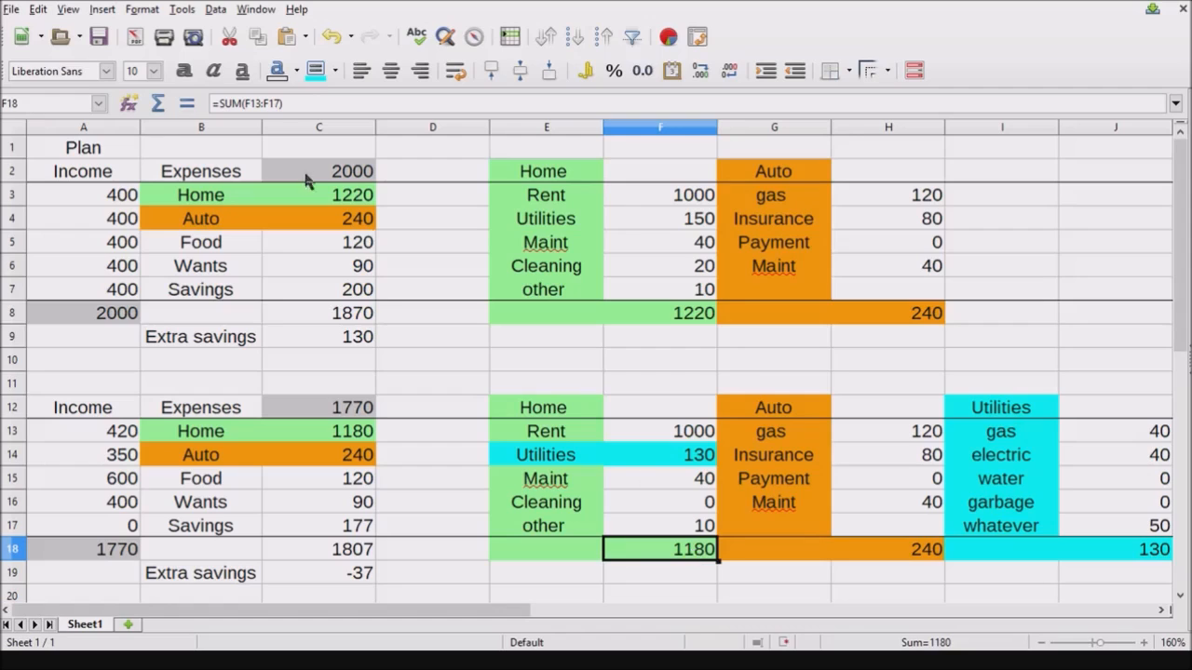
click(270, 103)
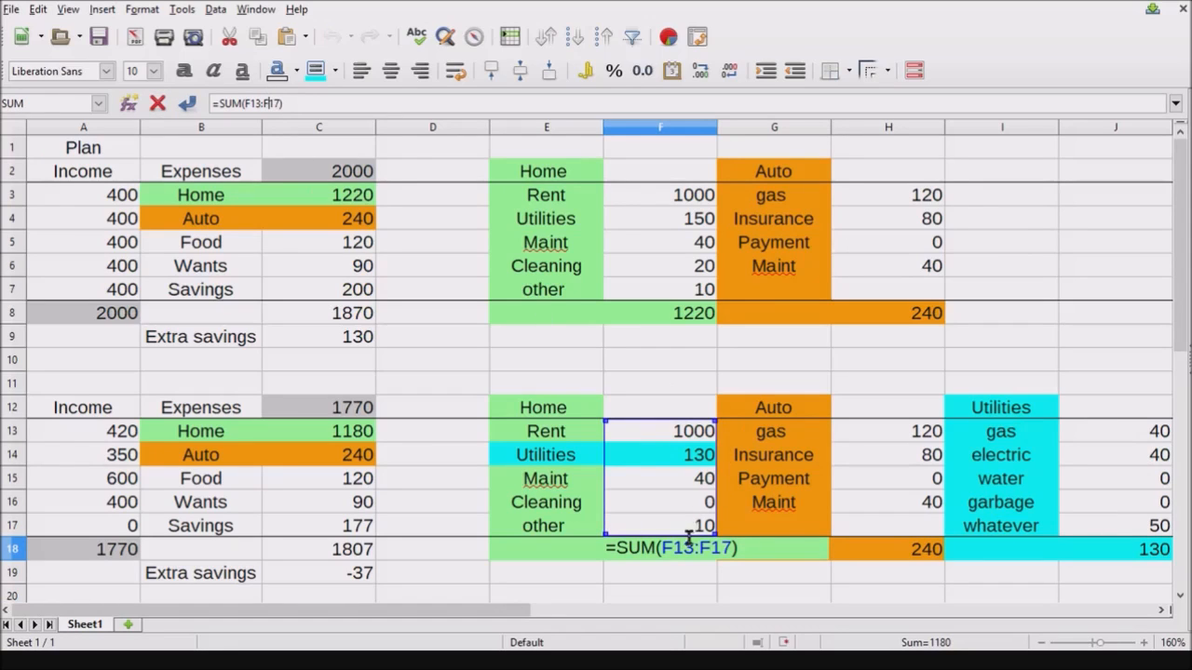
key(Return)
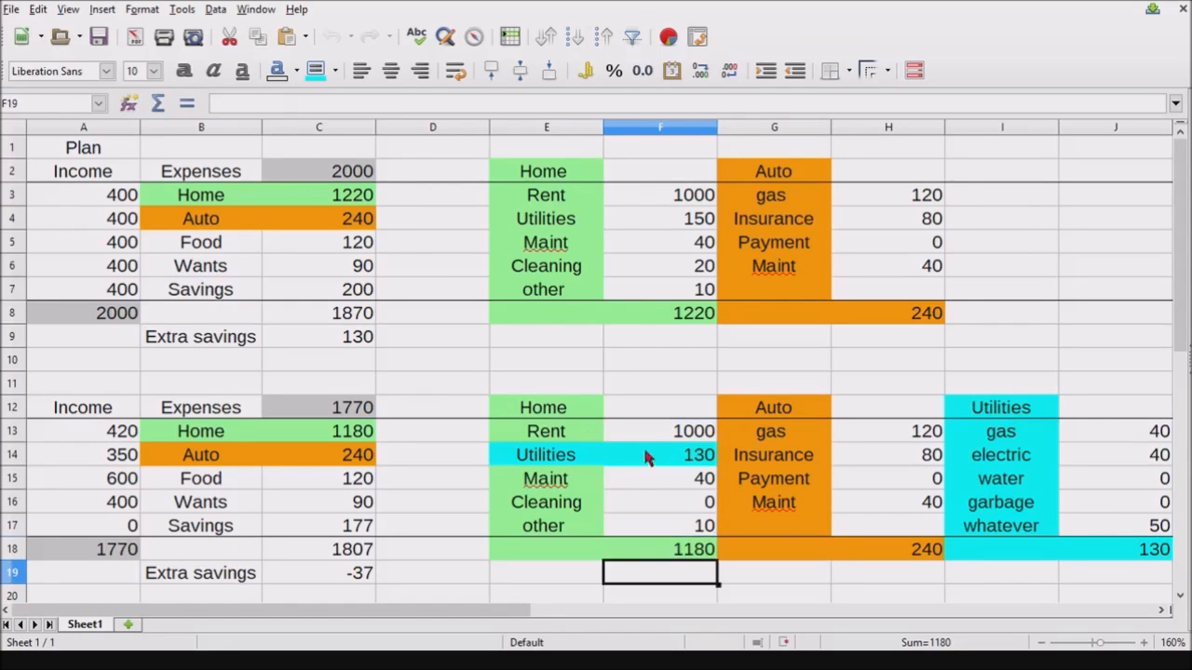
click(362, 439)
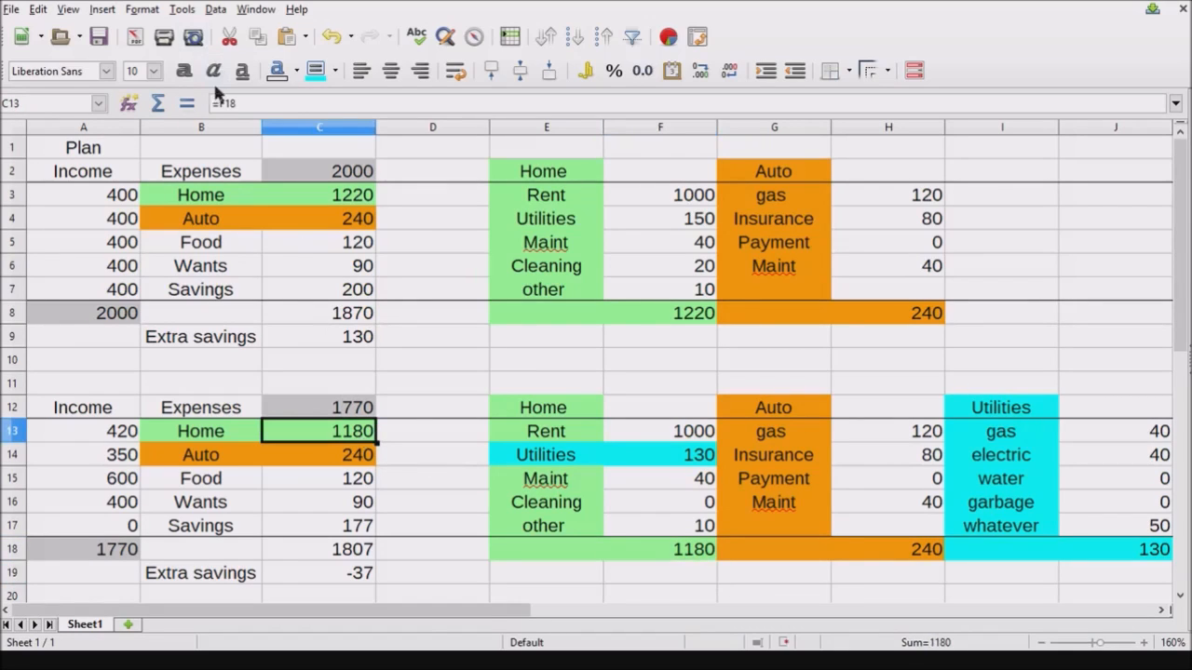
- Examine which cell the copied block's Home expense formula in C13 refers to
click(228, 101)
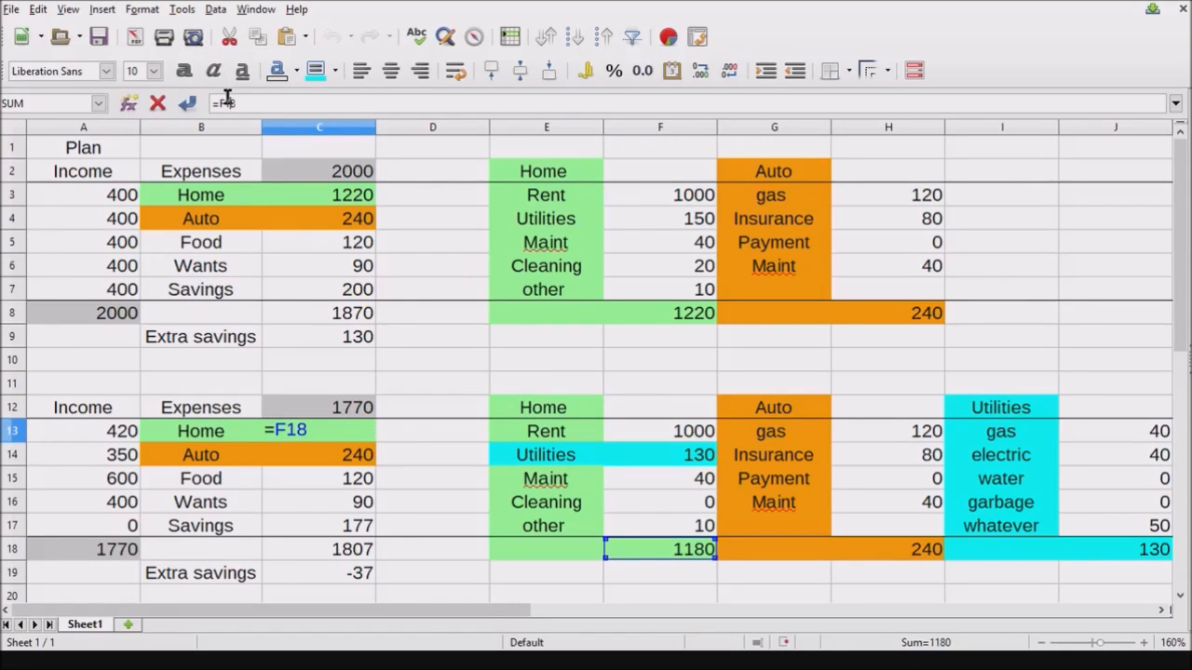
click(659, 540)
key(Return)
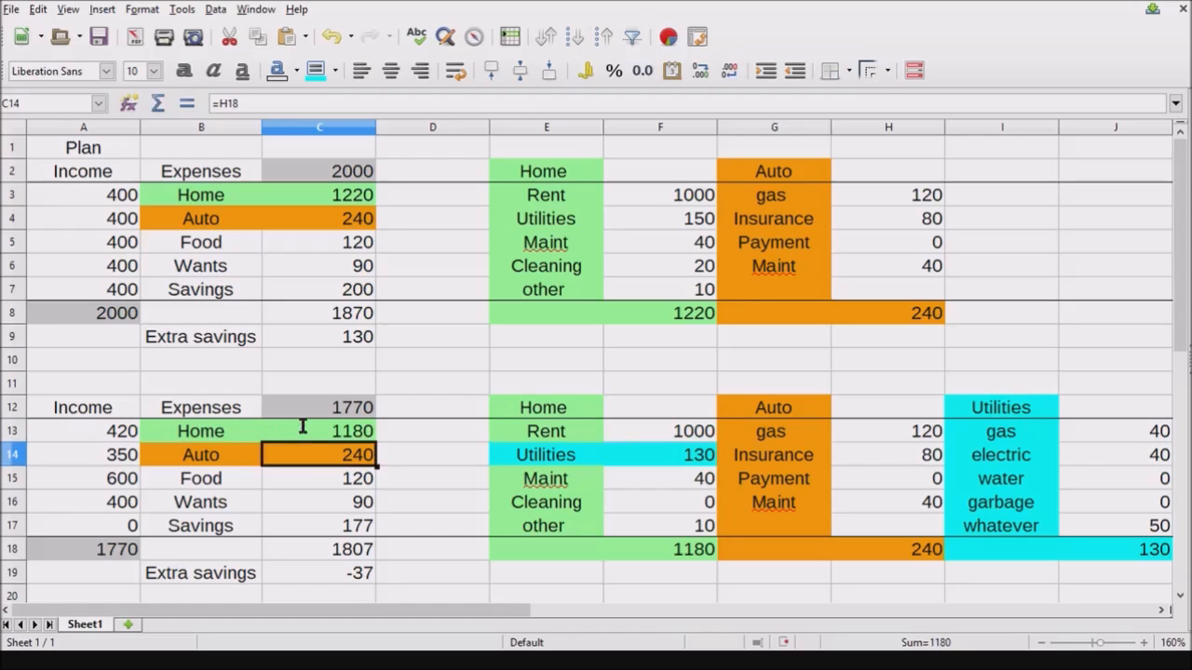
- Try to reference the Home total F18 again inside the copied block's Home expense formula in C13
click(307, 427)
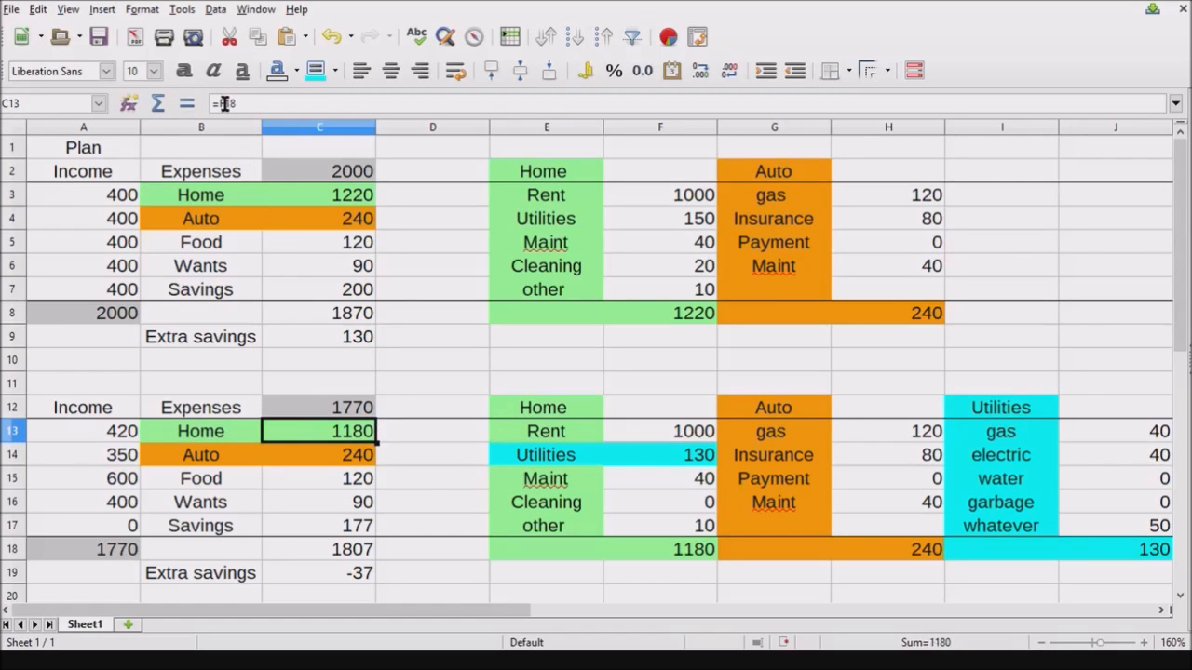
click(225, 102)
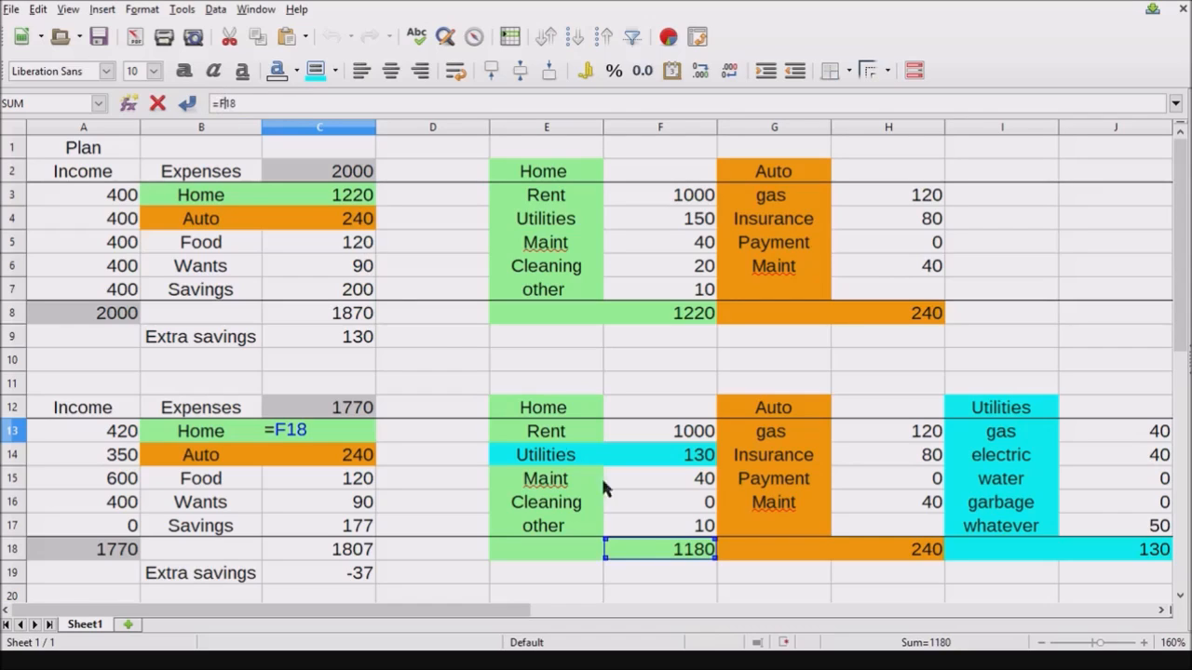
click(660, 553)
click(661, 551)
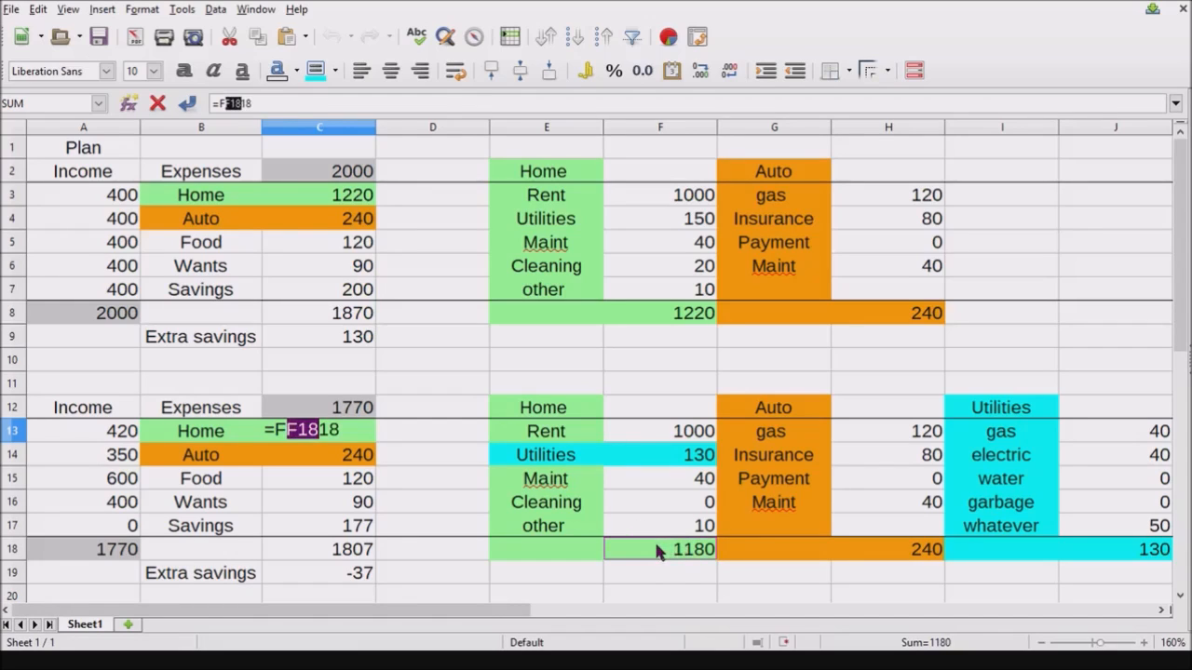
key(Return)
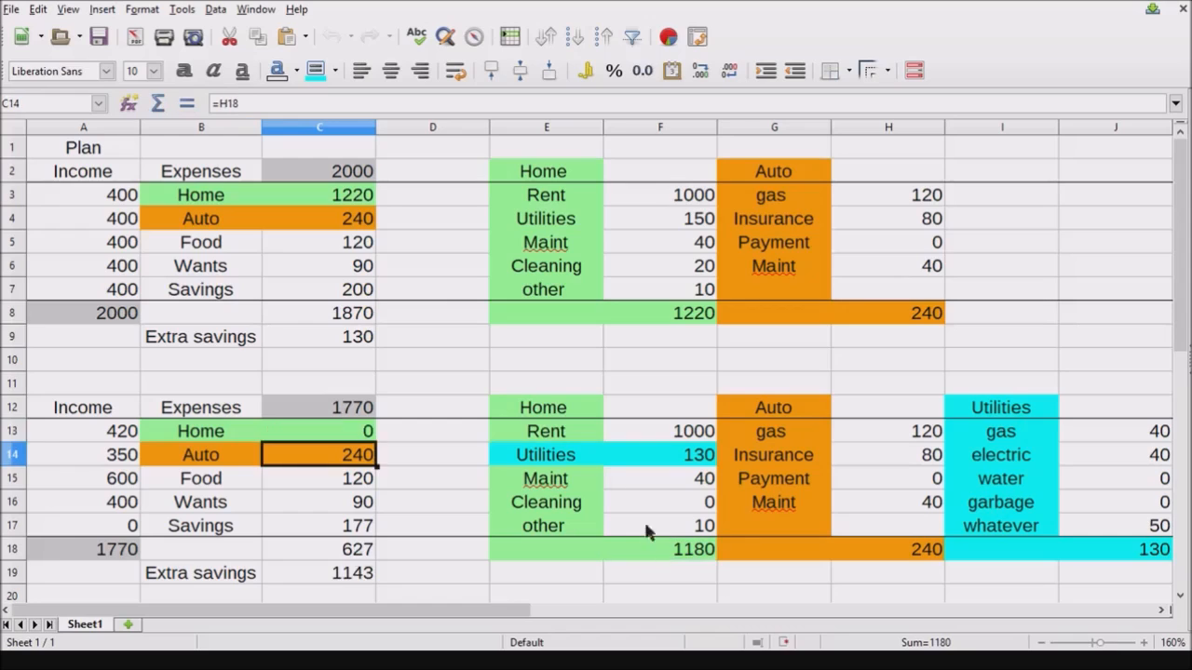
- Correct the copied block's Home expense formula in C13 to =F18
click(369, 431)
click(283, 102)
key(BackSpace)
key(BackSpace)
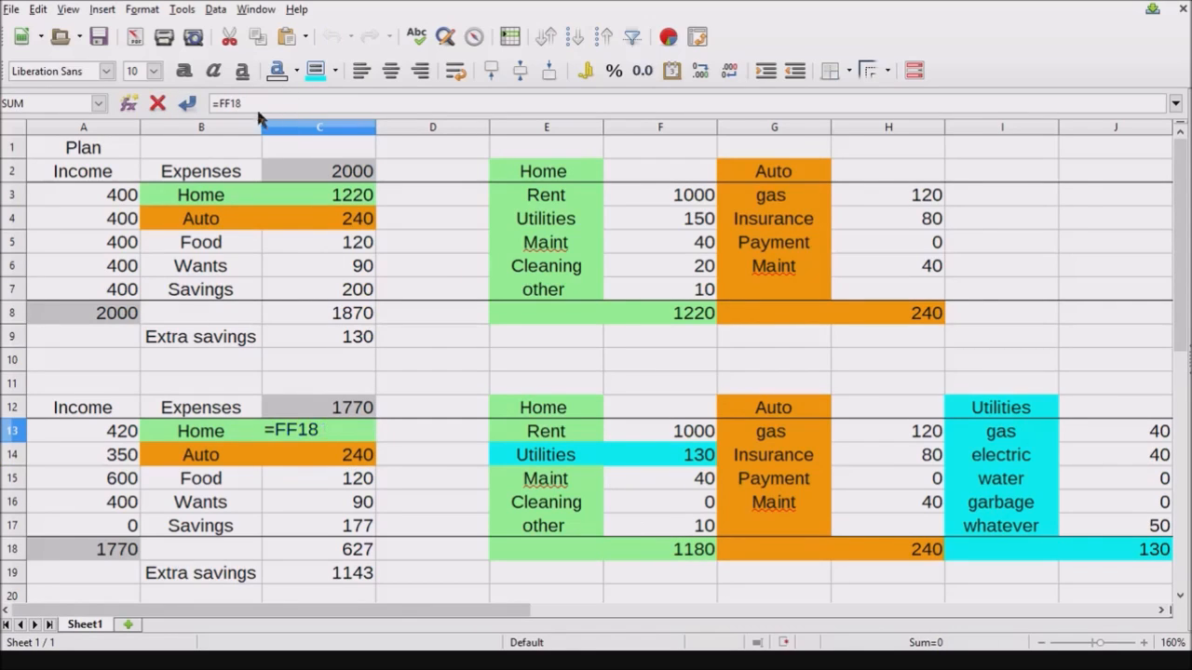
click(230, 104)
key(BackSpace)
key(Return)
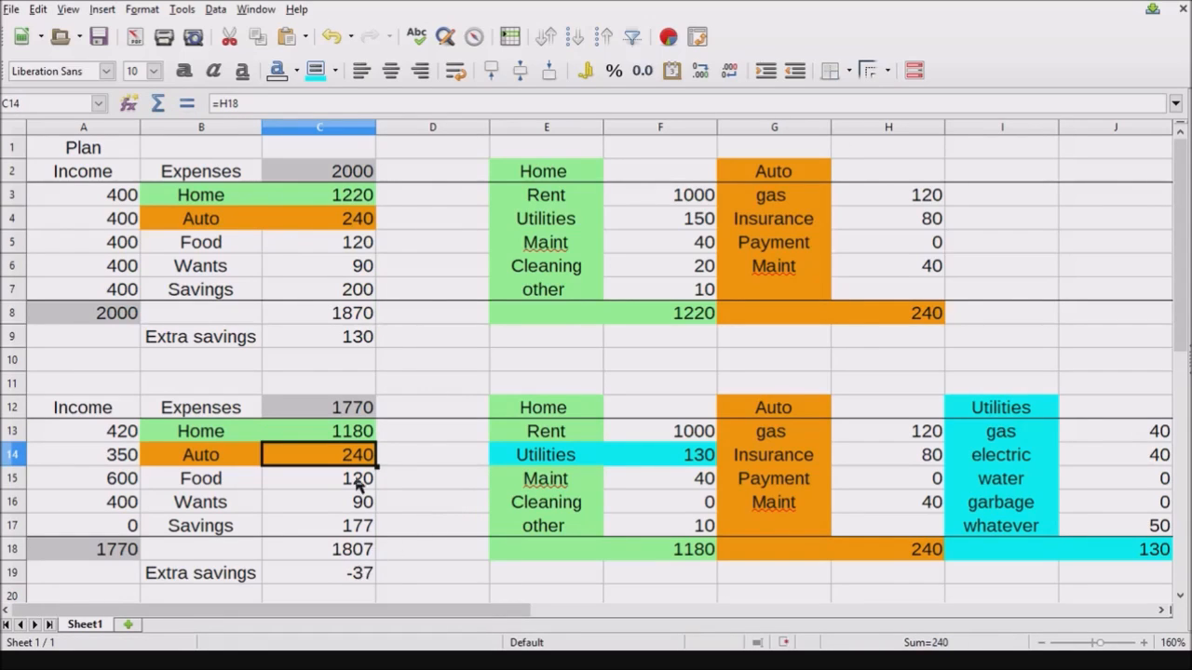
- Examine the cells used by the copied block's Extra savings formula in C19
click(337, 575)
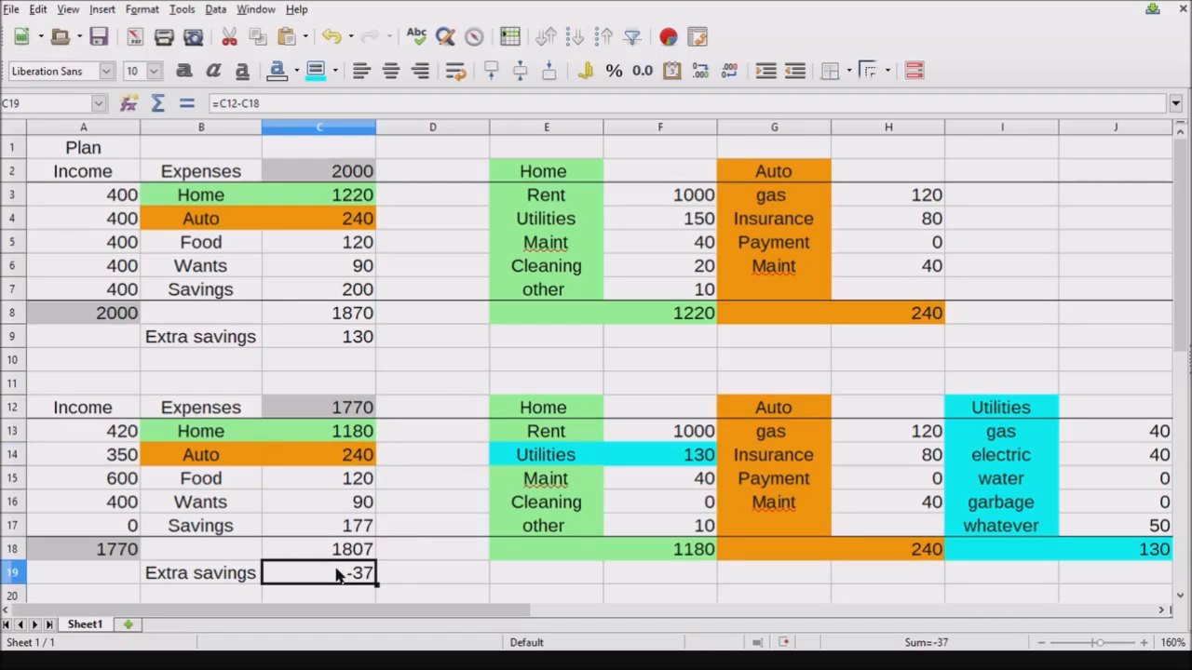
click(249, 103)
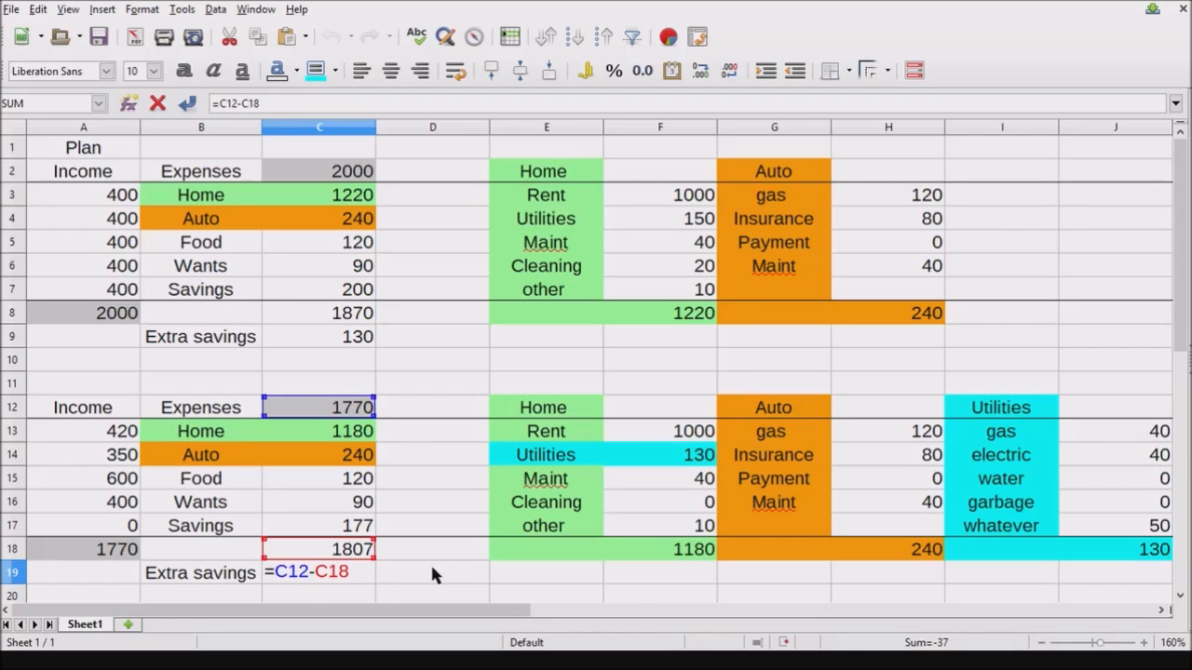
key(Return)
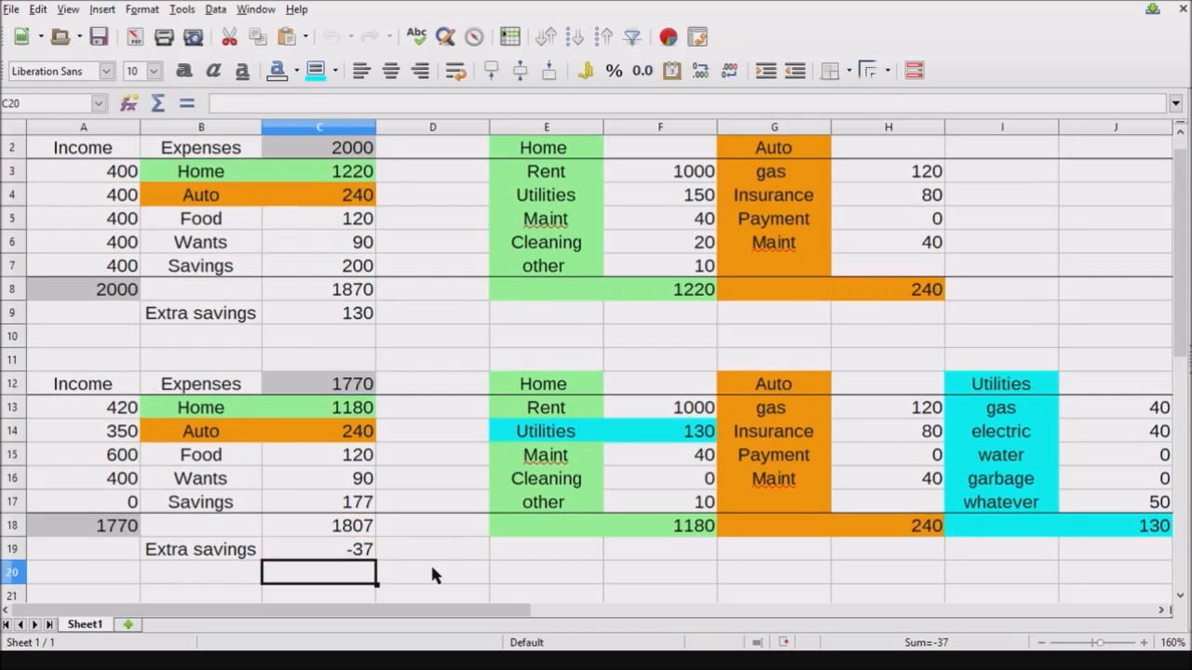
- Set the copied block's Wants expense in C16 to 50
click(344, 483)
text(50)
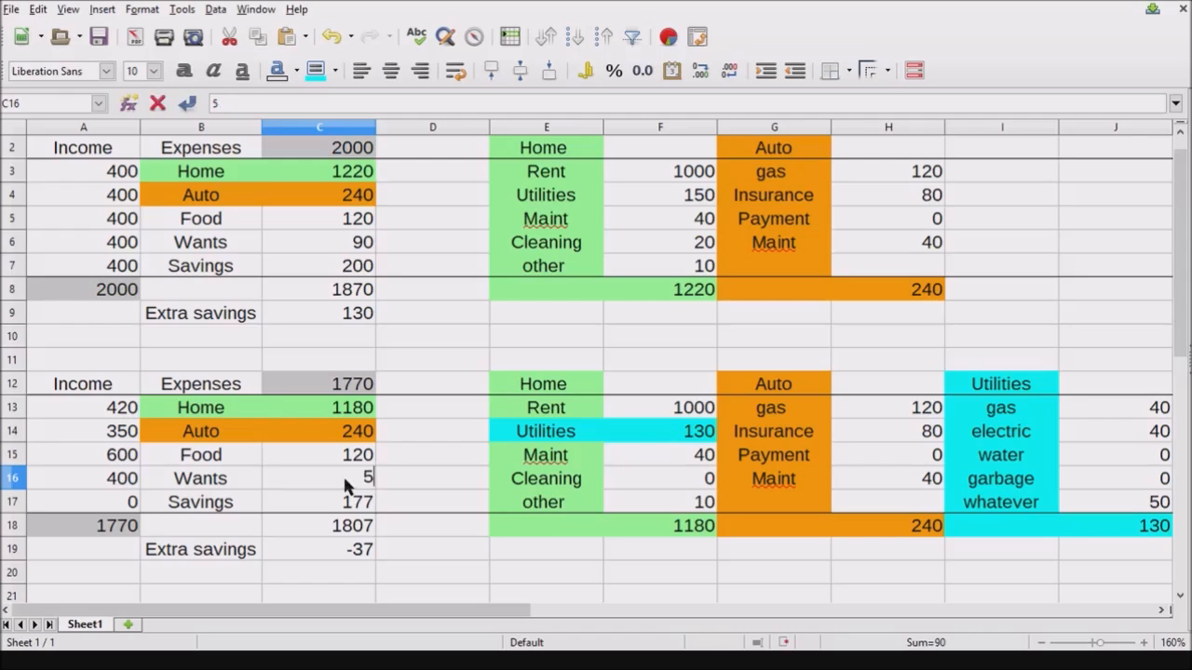
key(Return)
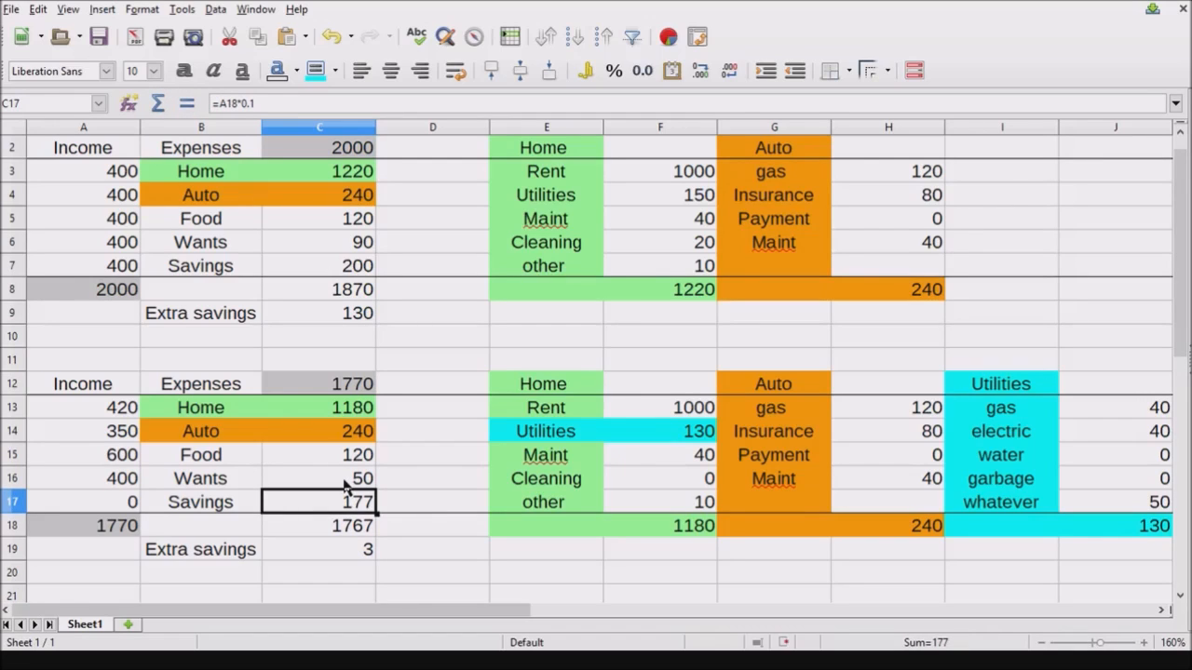
- Check the copied block's Extra savings (C19) and Savings (C17) cells, and save the spreadsheet
click(341, 549)
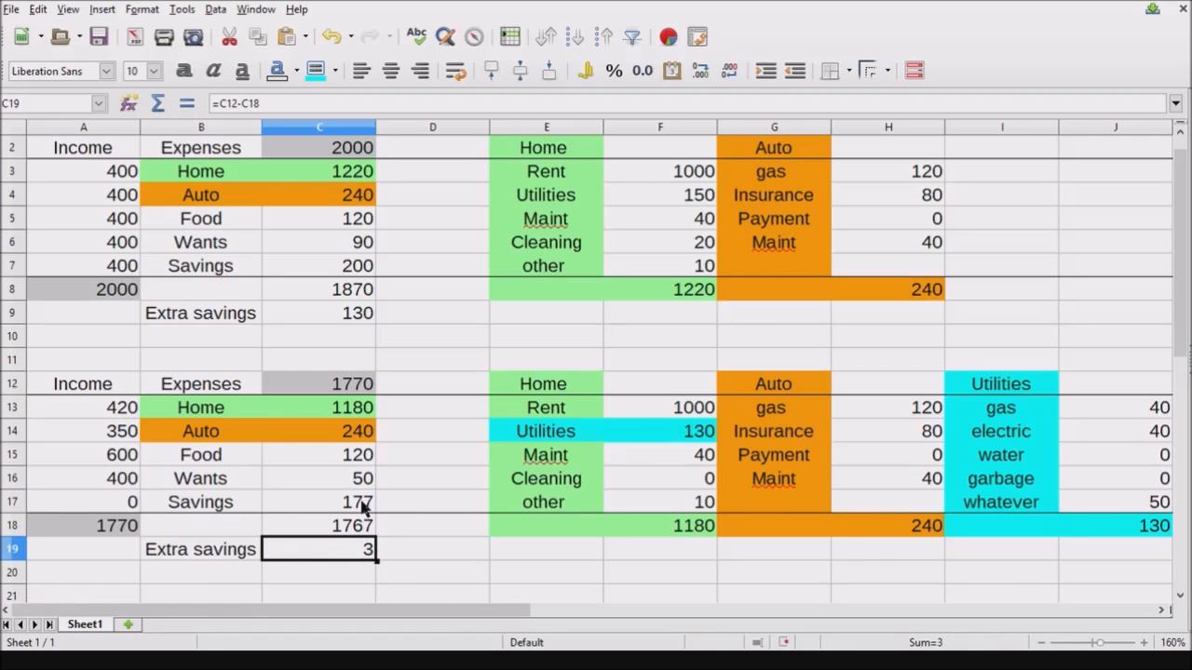
click(349, 505)
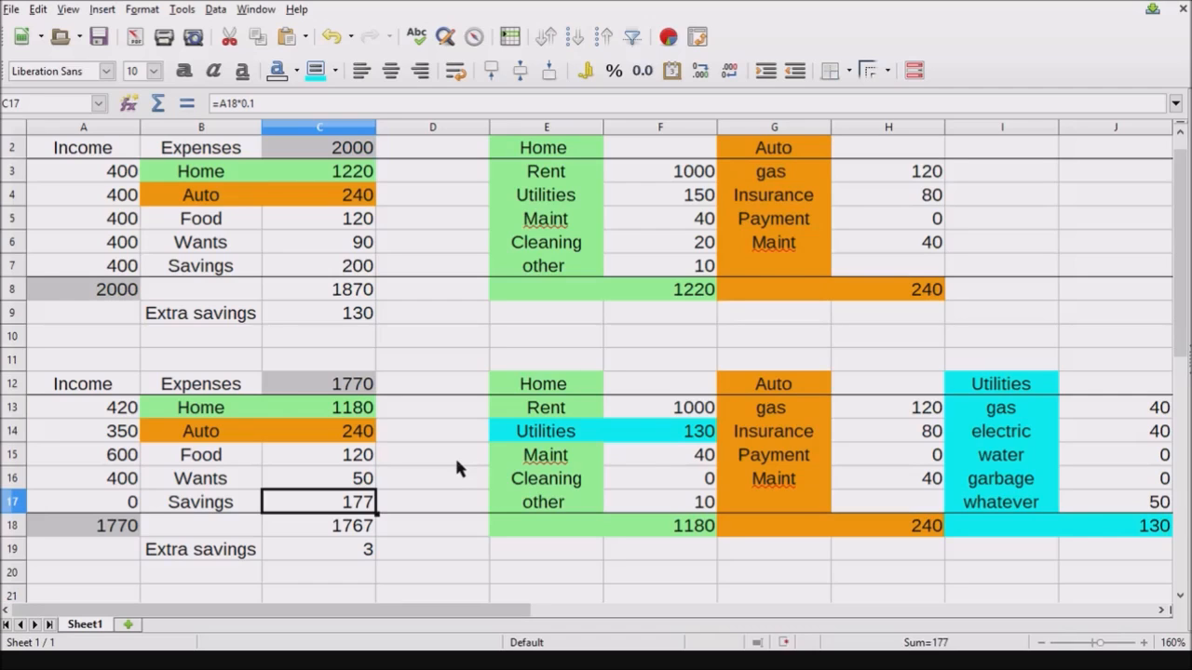
key(ctrl+s)
key(ctrl+s)
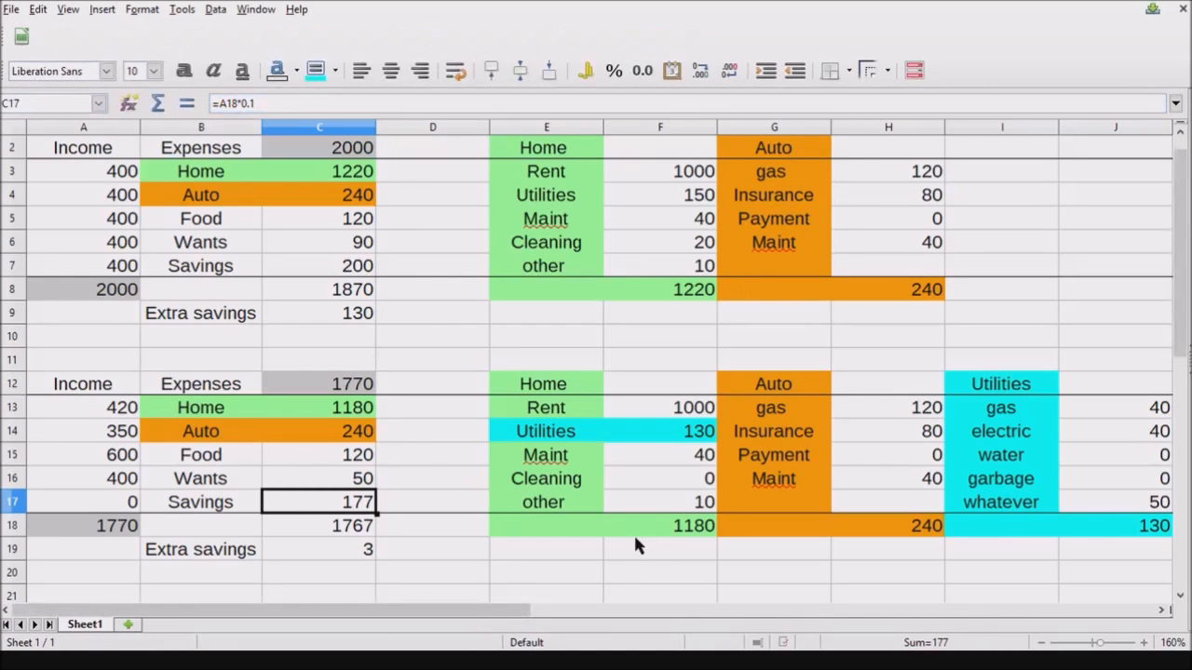